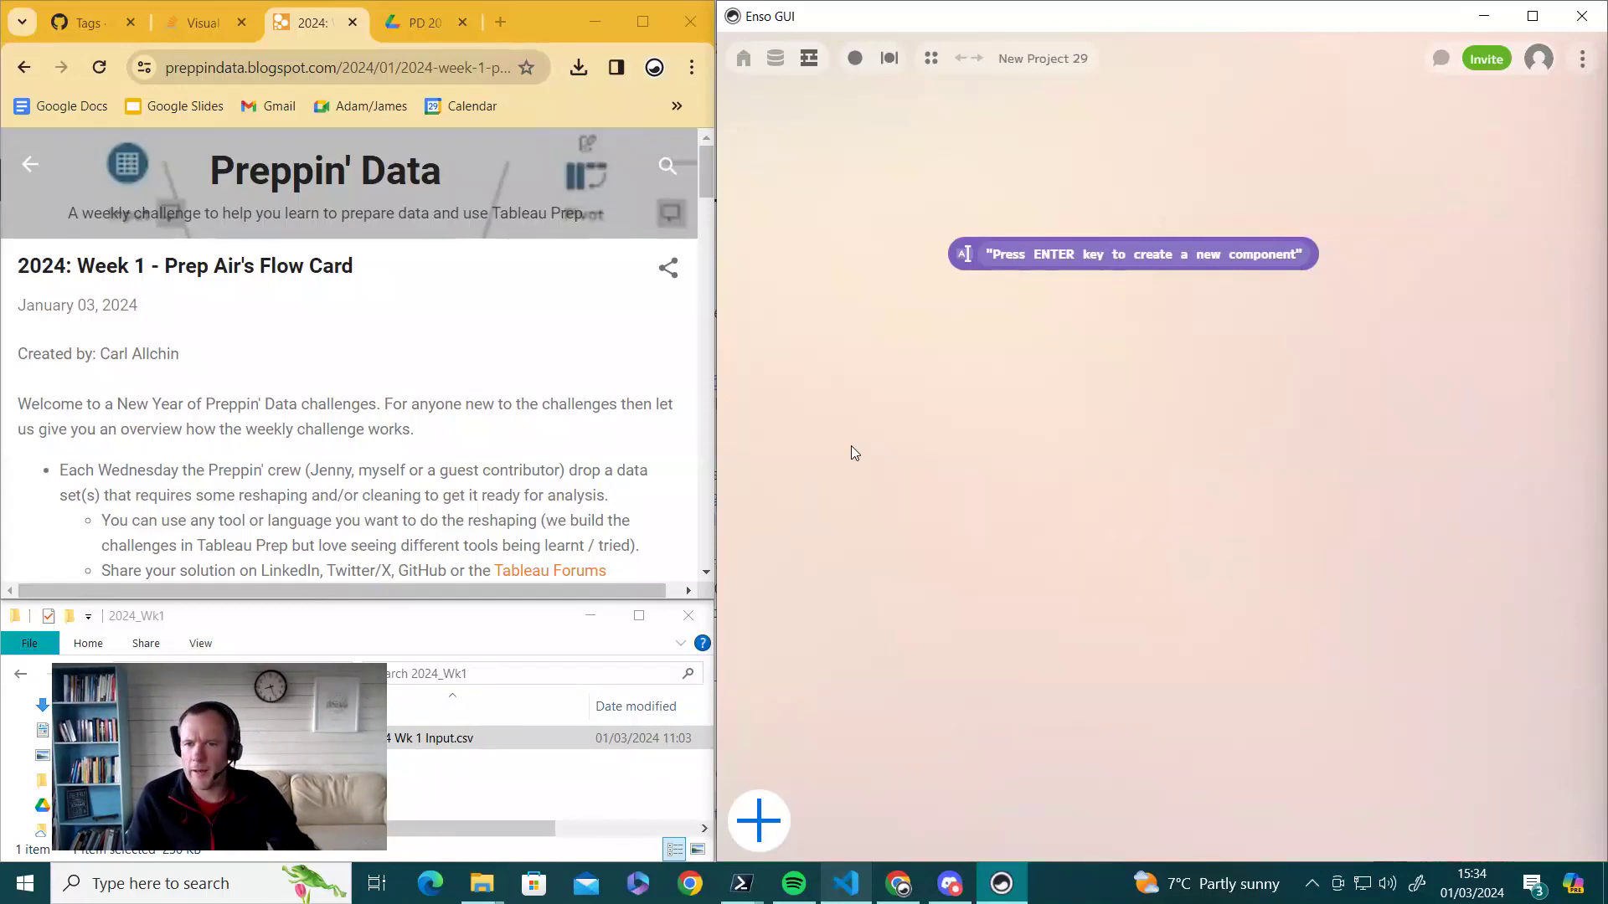
- Scroll the Week 1 post to the Input table and Requirements, then load PD 2024 Wk 1 Input.csv into Enso
scroll(524, 424, down, 1)
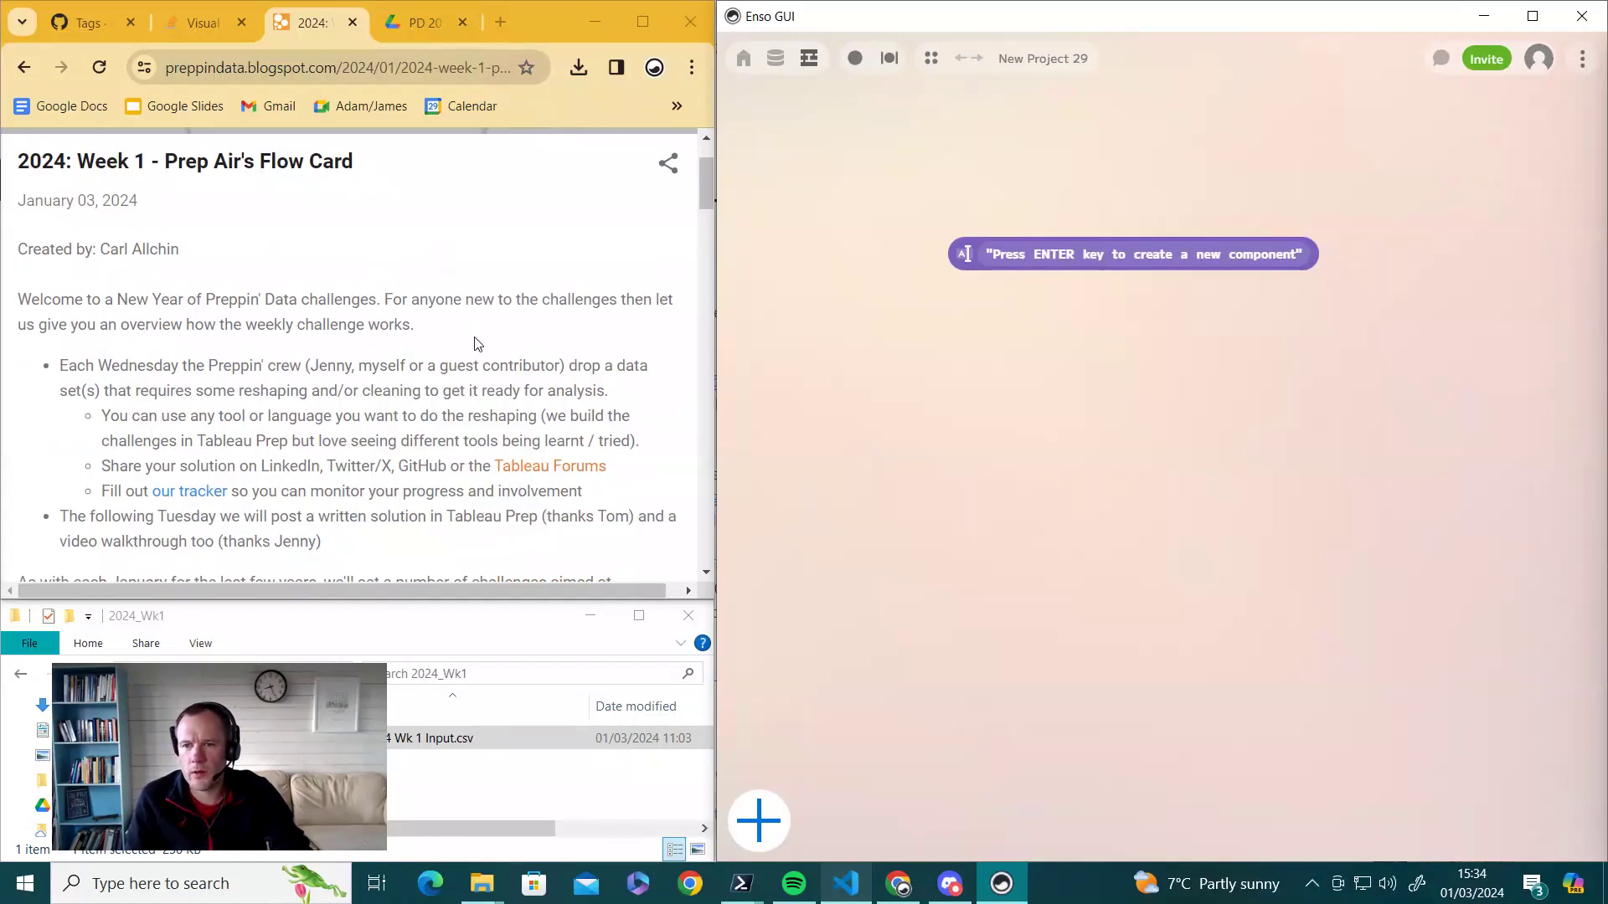
scroll(501, 393, down, 2)
scroll(514, 442, down, 2)
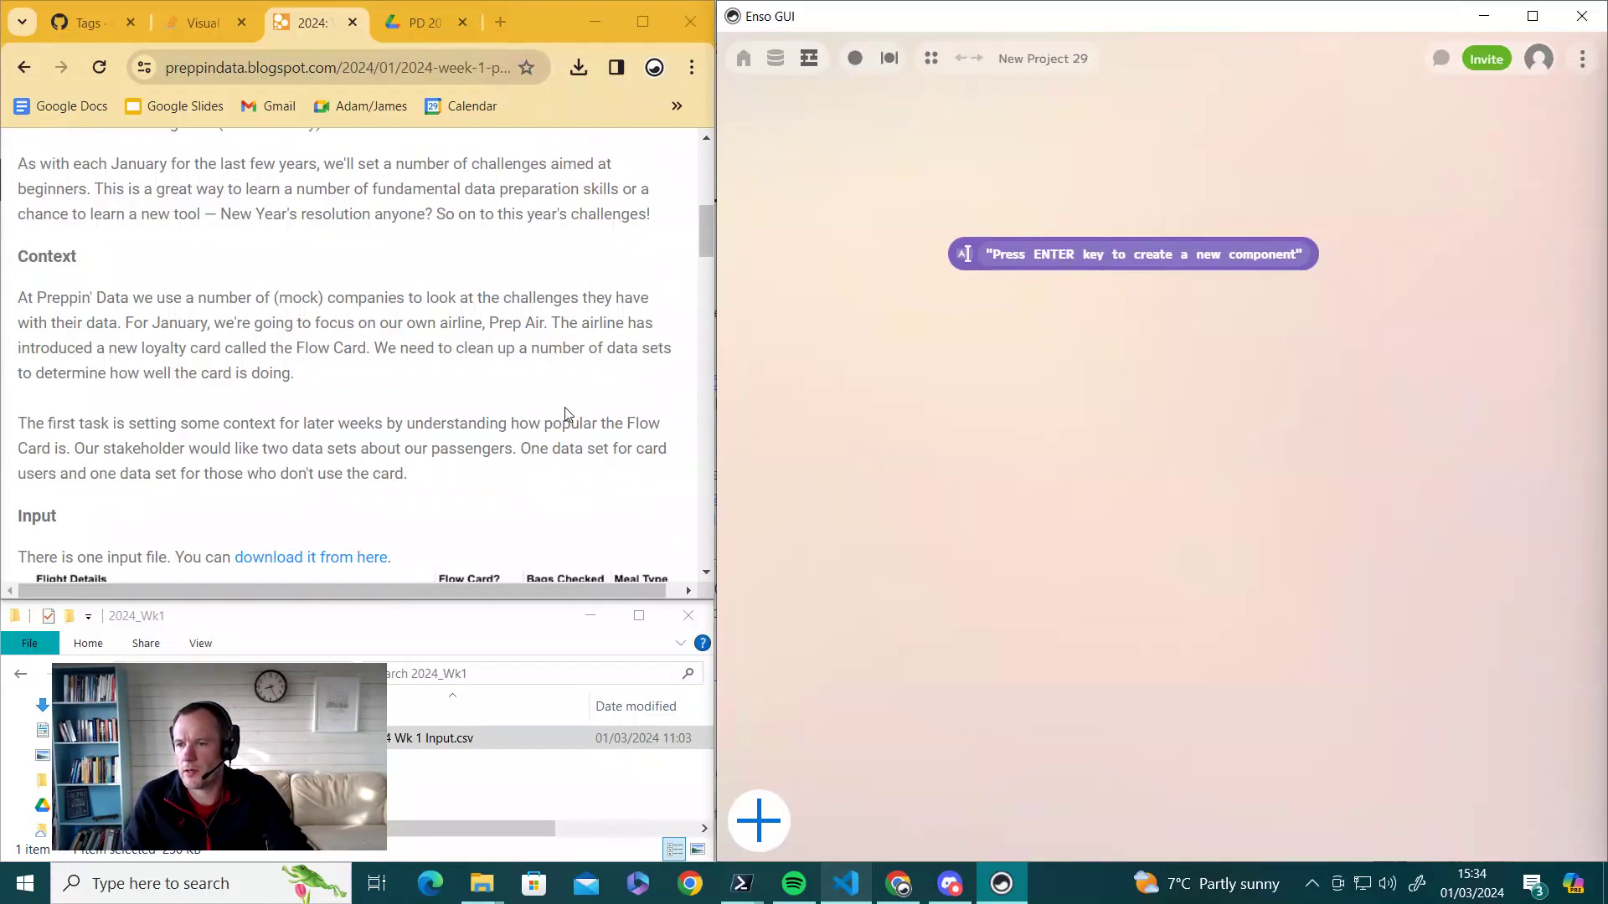
scroll(567, 410, down, 3)
scroll(503, 394, down, 1)
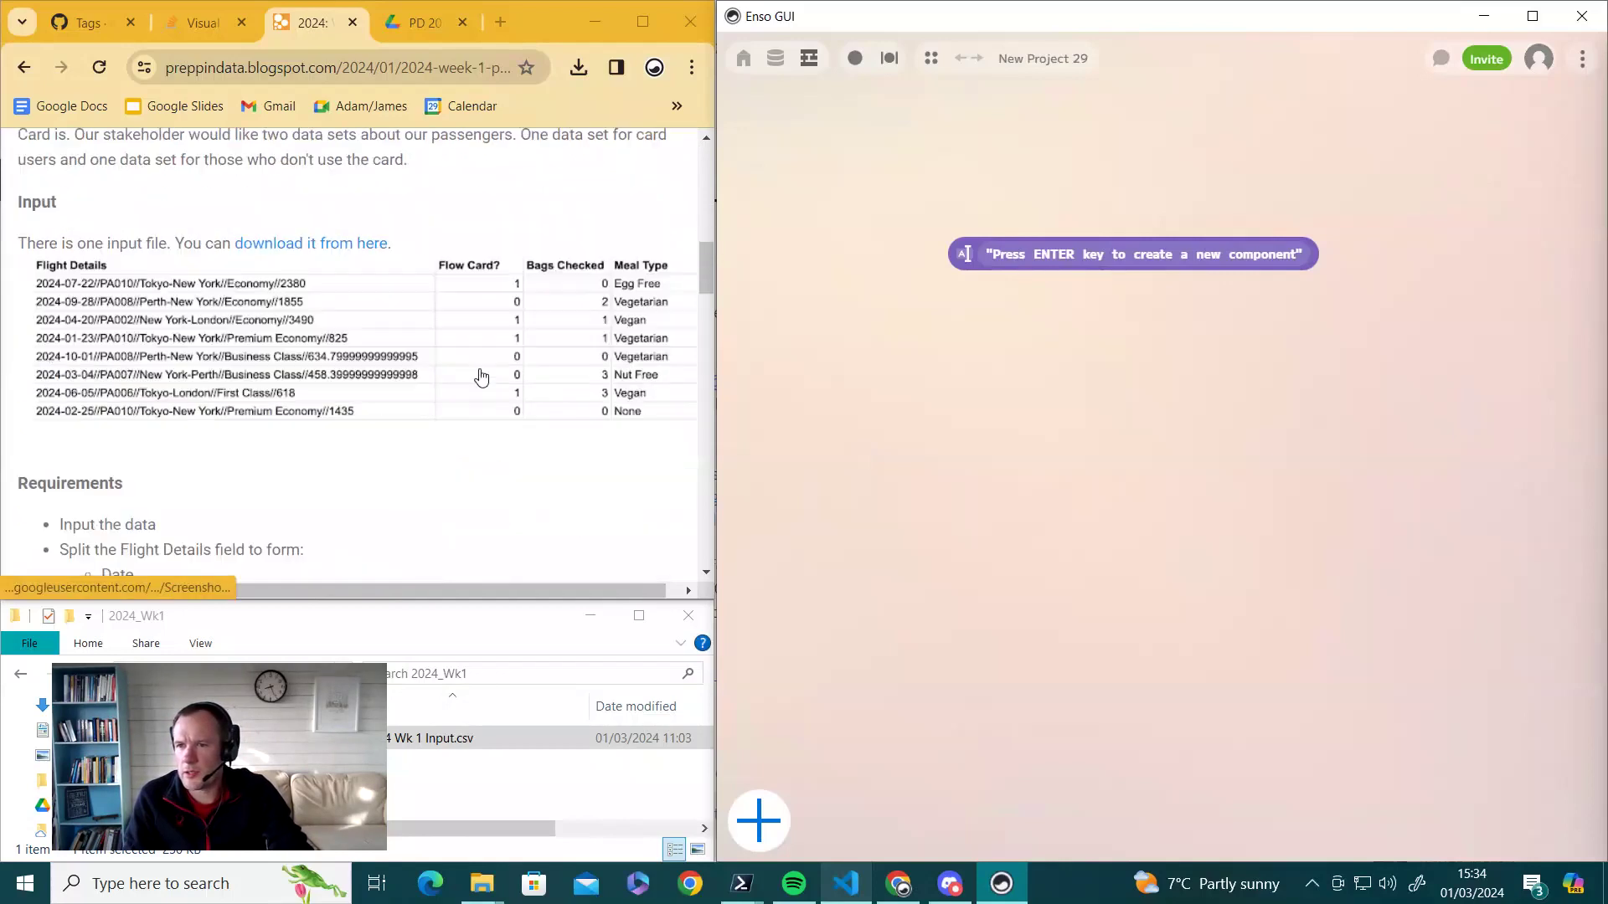
scroll(492, 402, down, 1)
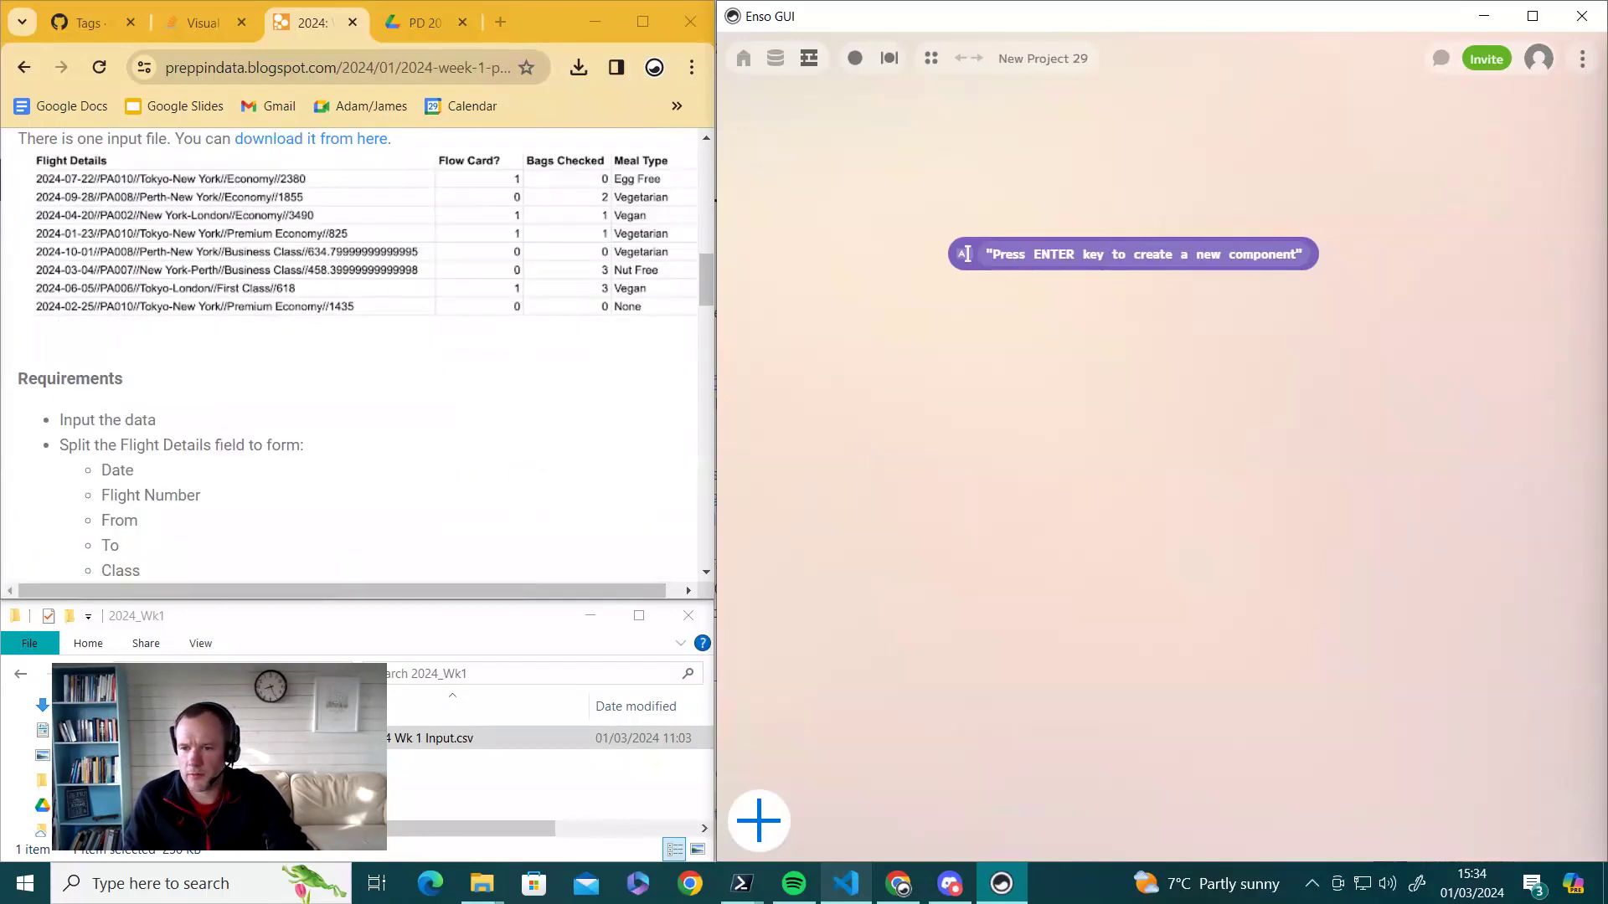
drag(431, 738, 799, 313)
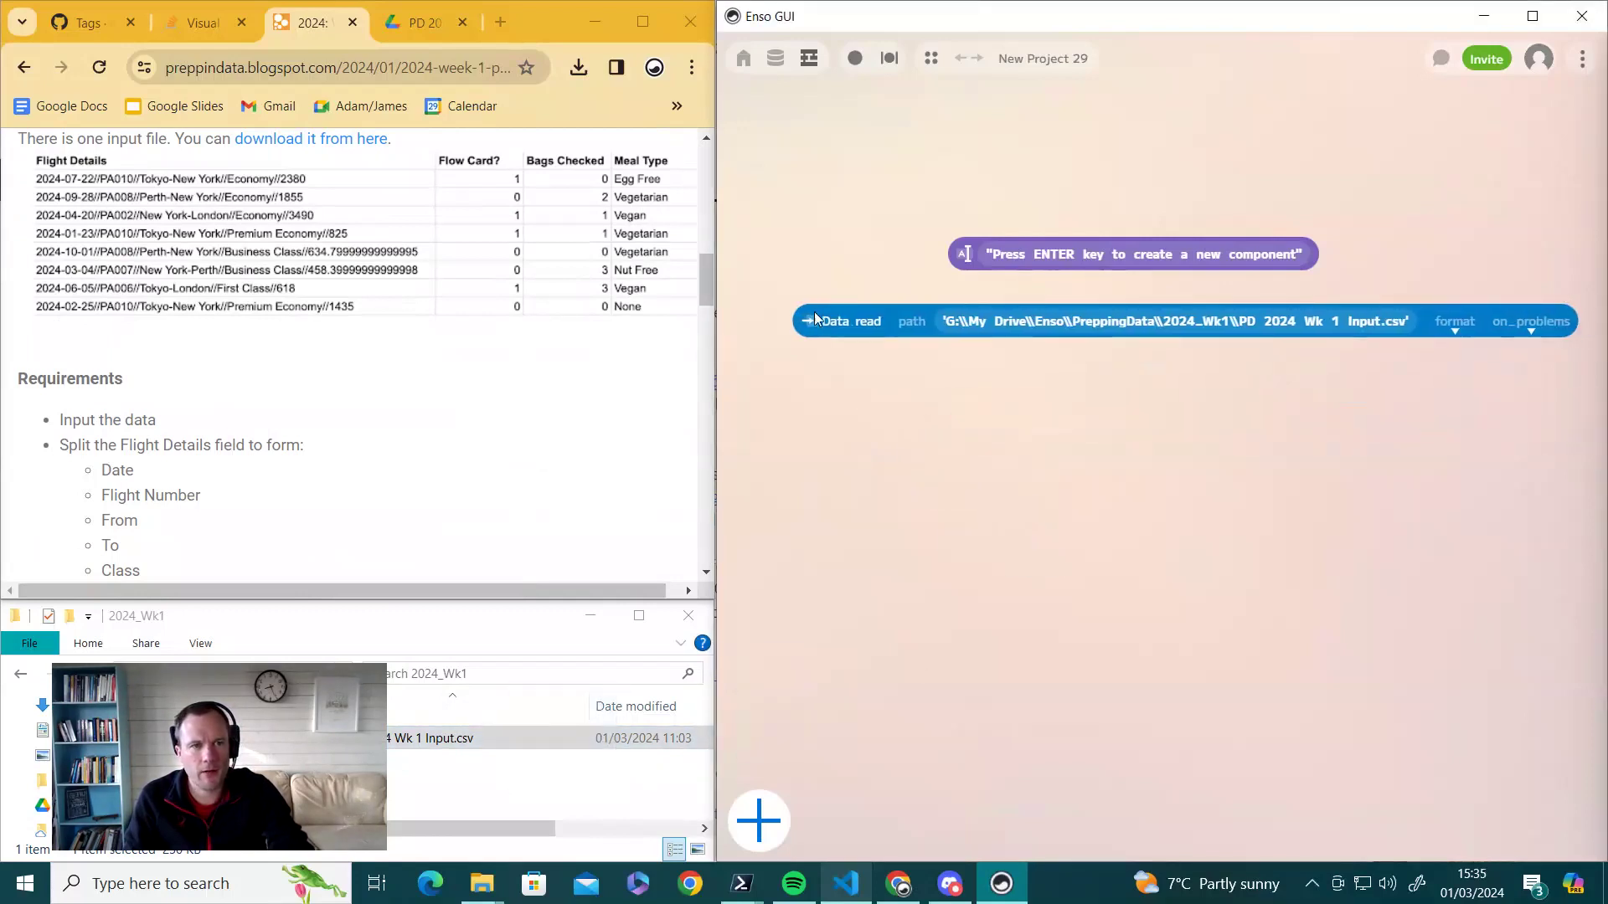
- Delete the placeholder component and move the Data read node higher on the canvas
click(963, 266)
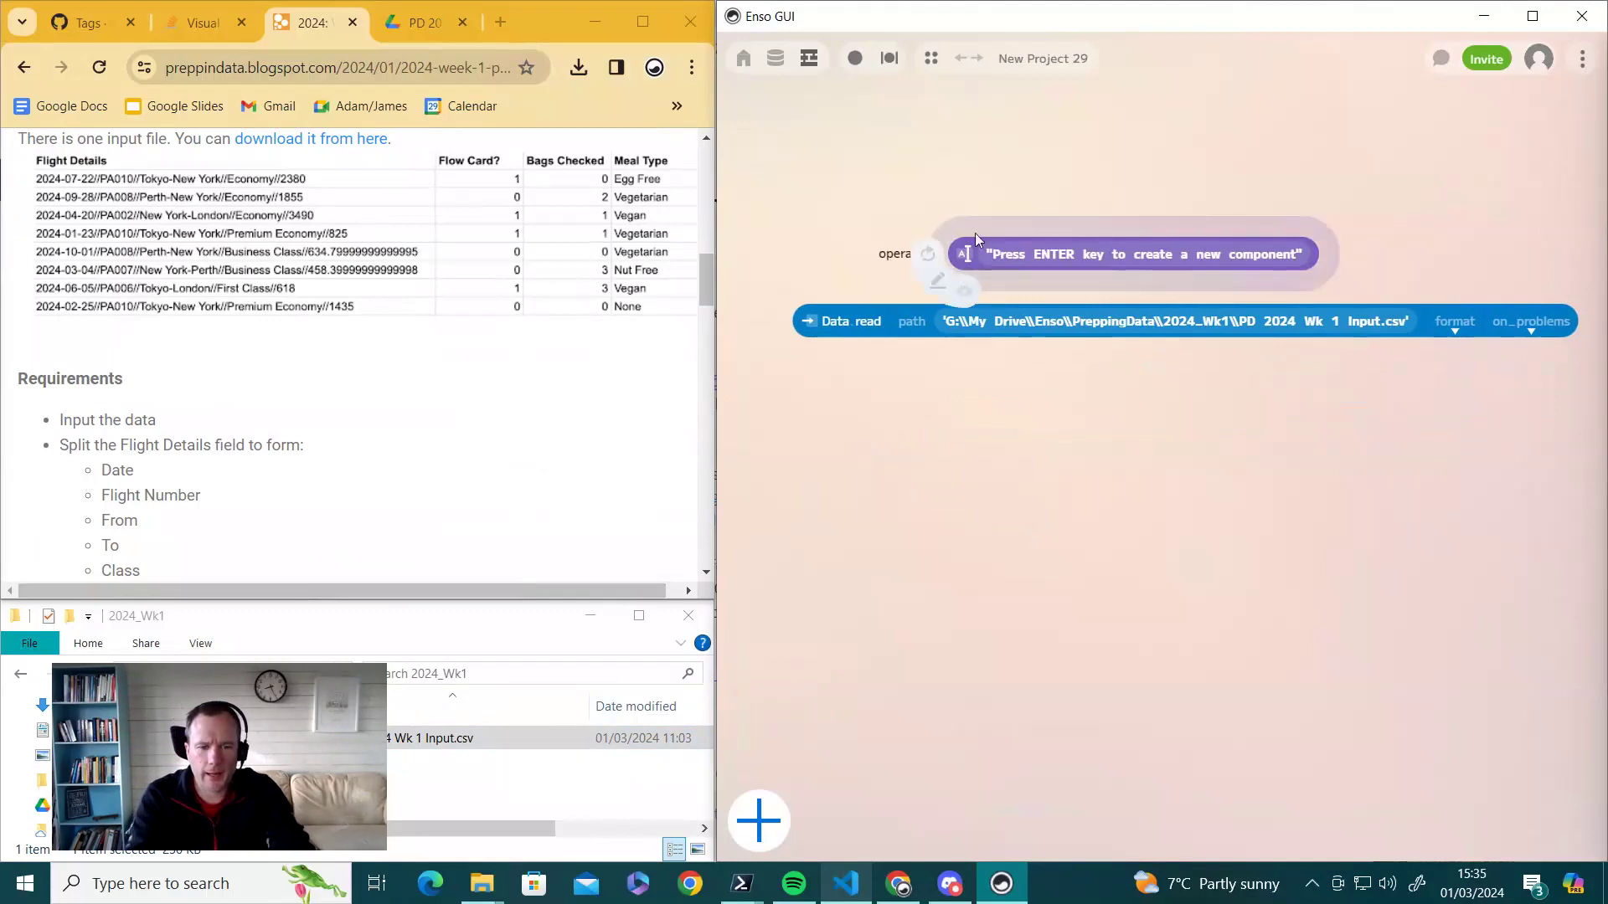
key(Delete)
drag(823, 322, 812, 170)
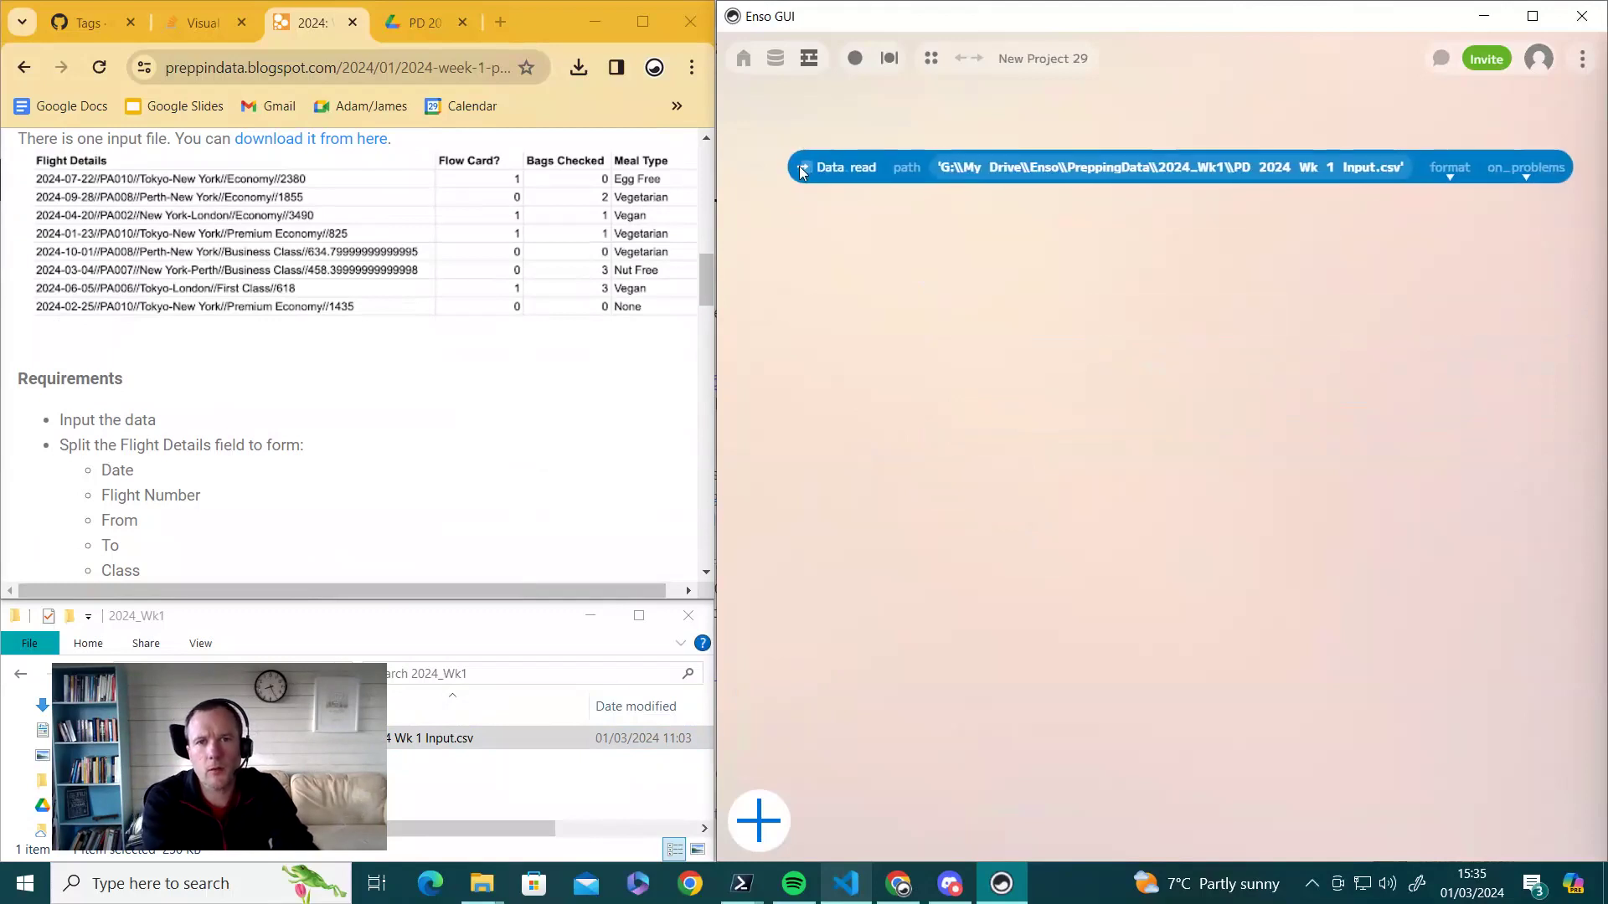
- Preview the Data read table of 3778 rows with Flight Details, Flow Card? and Bags columns
click(811, 172)
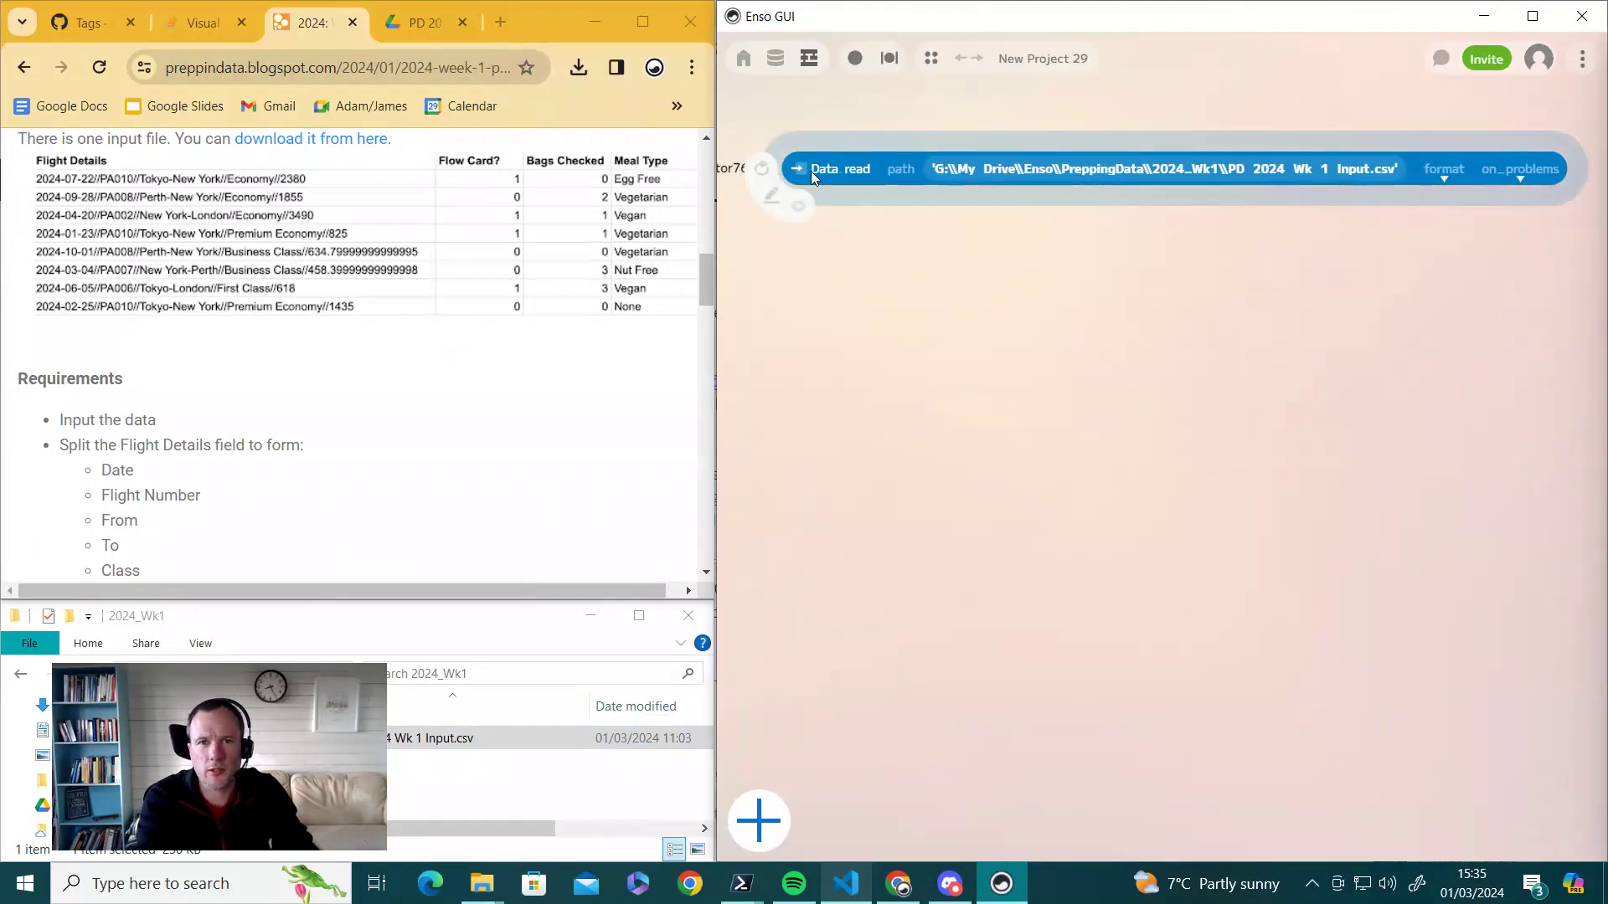
click(800, 213)
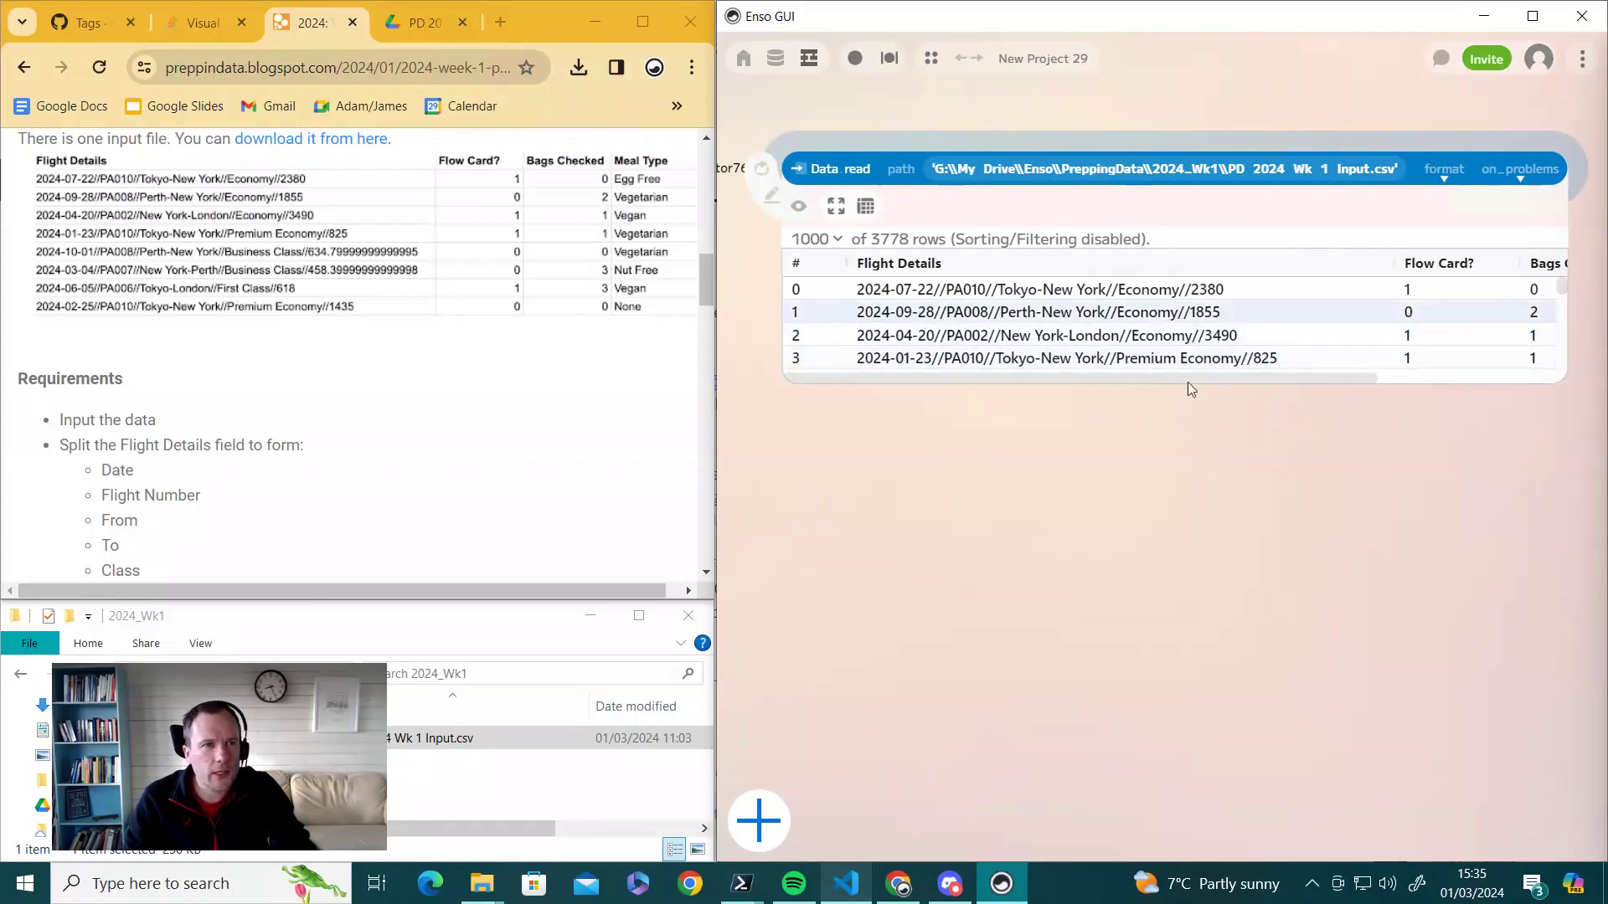
drag(990, 375, 1247, 375)
drag(1097, 377, 929, 406)
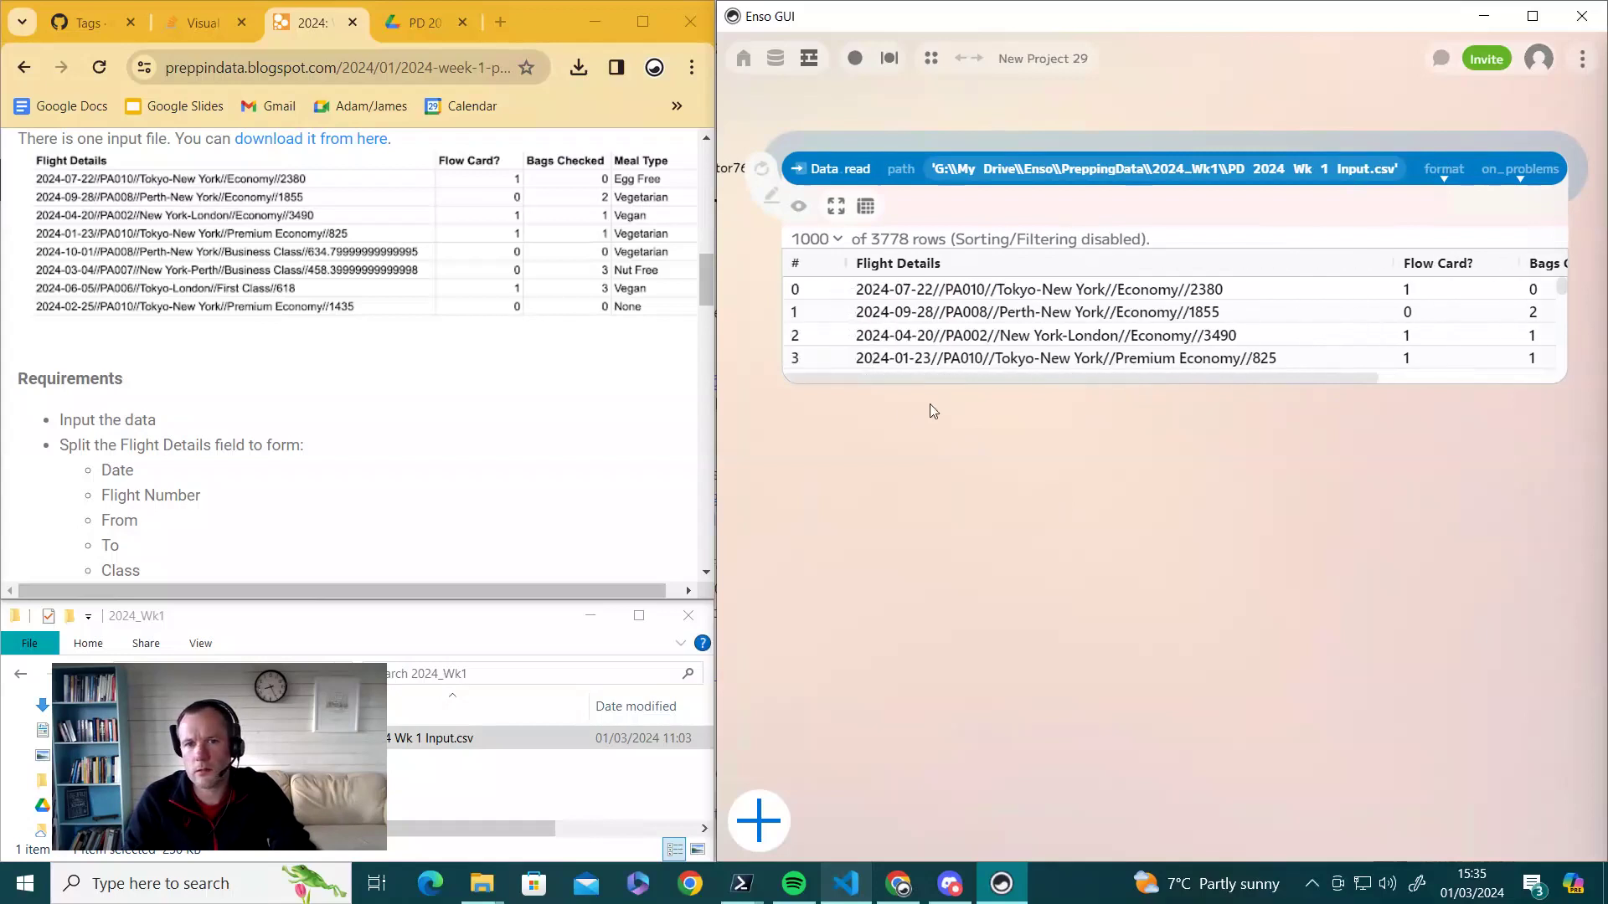
click(893, 471)
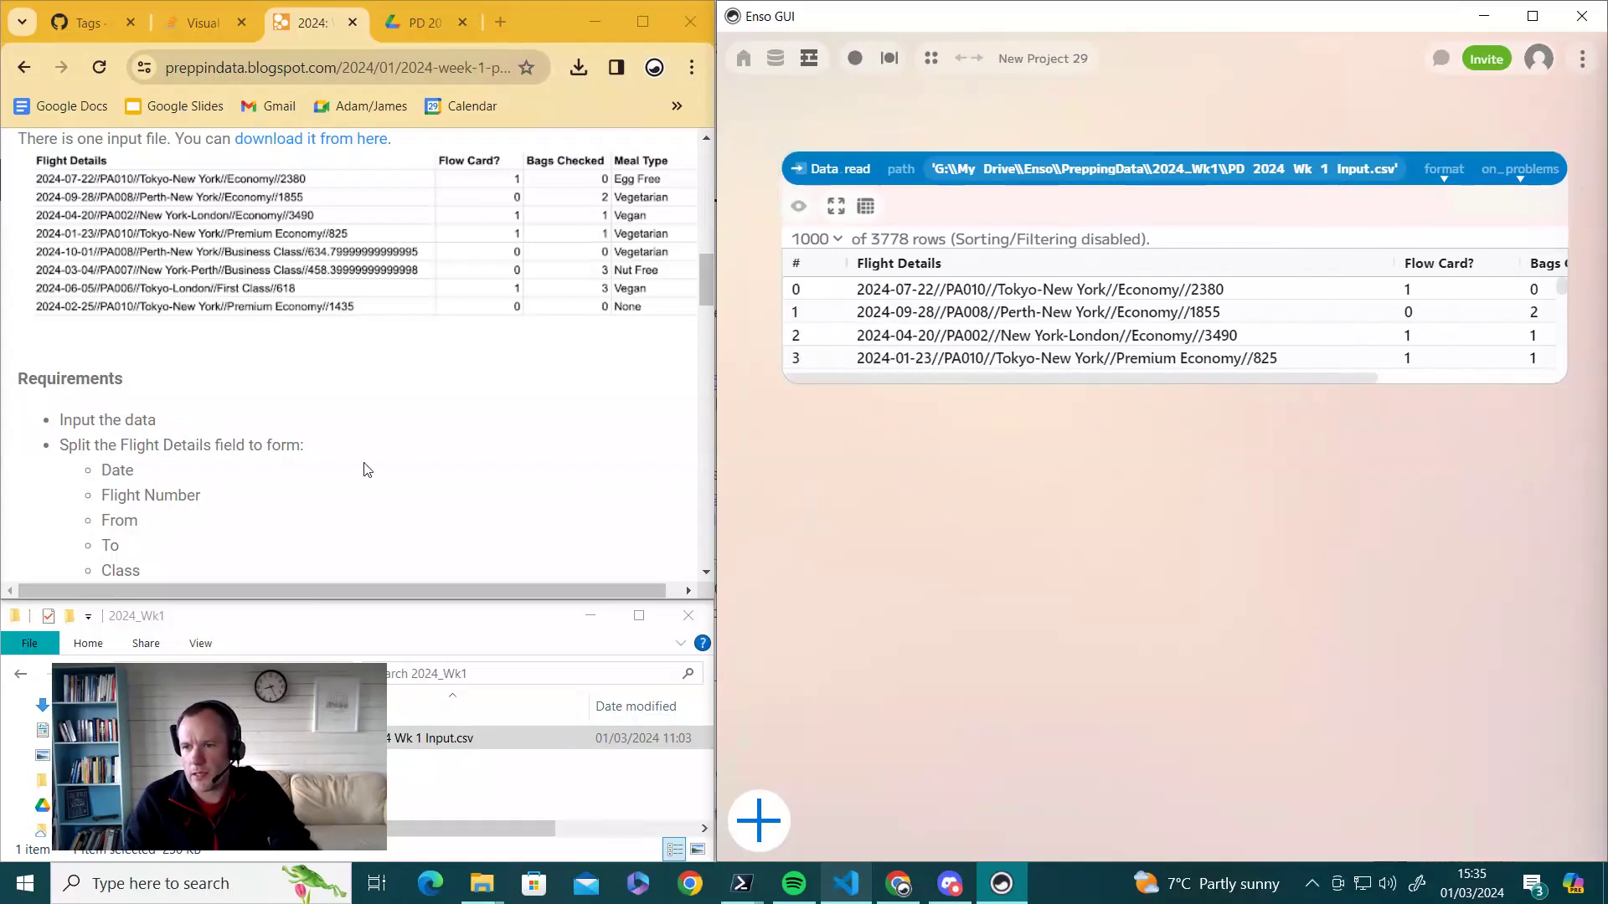
scroll(364, 467, down, 1)
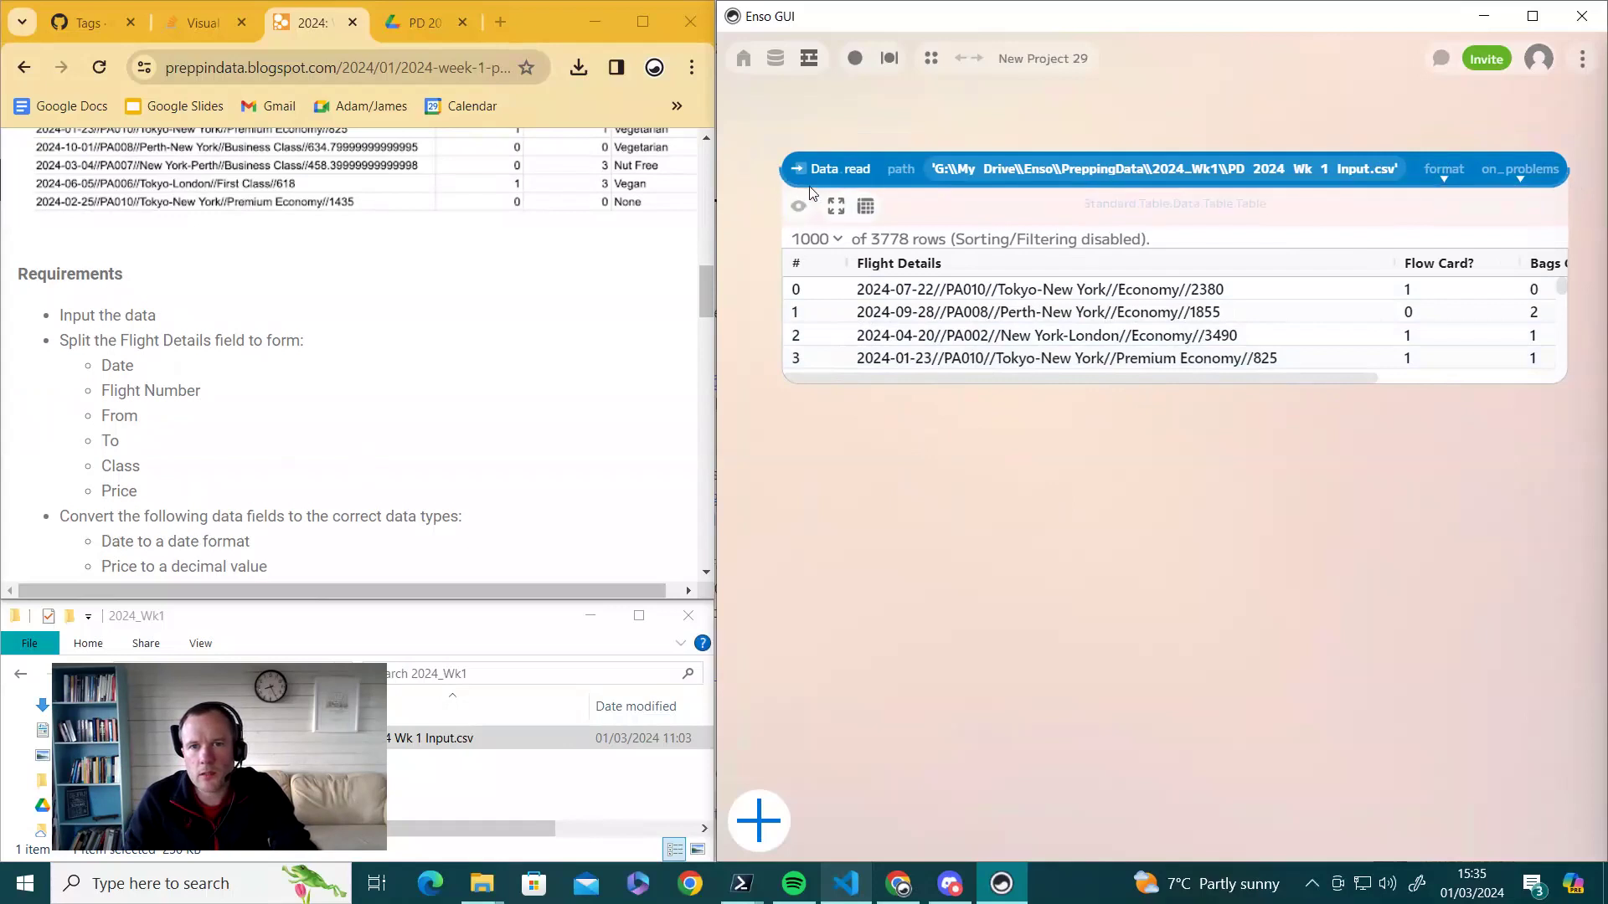
drag(818, 186, 816, 407)
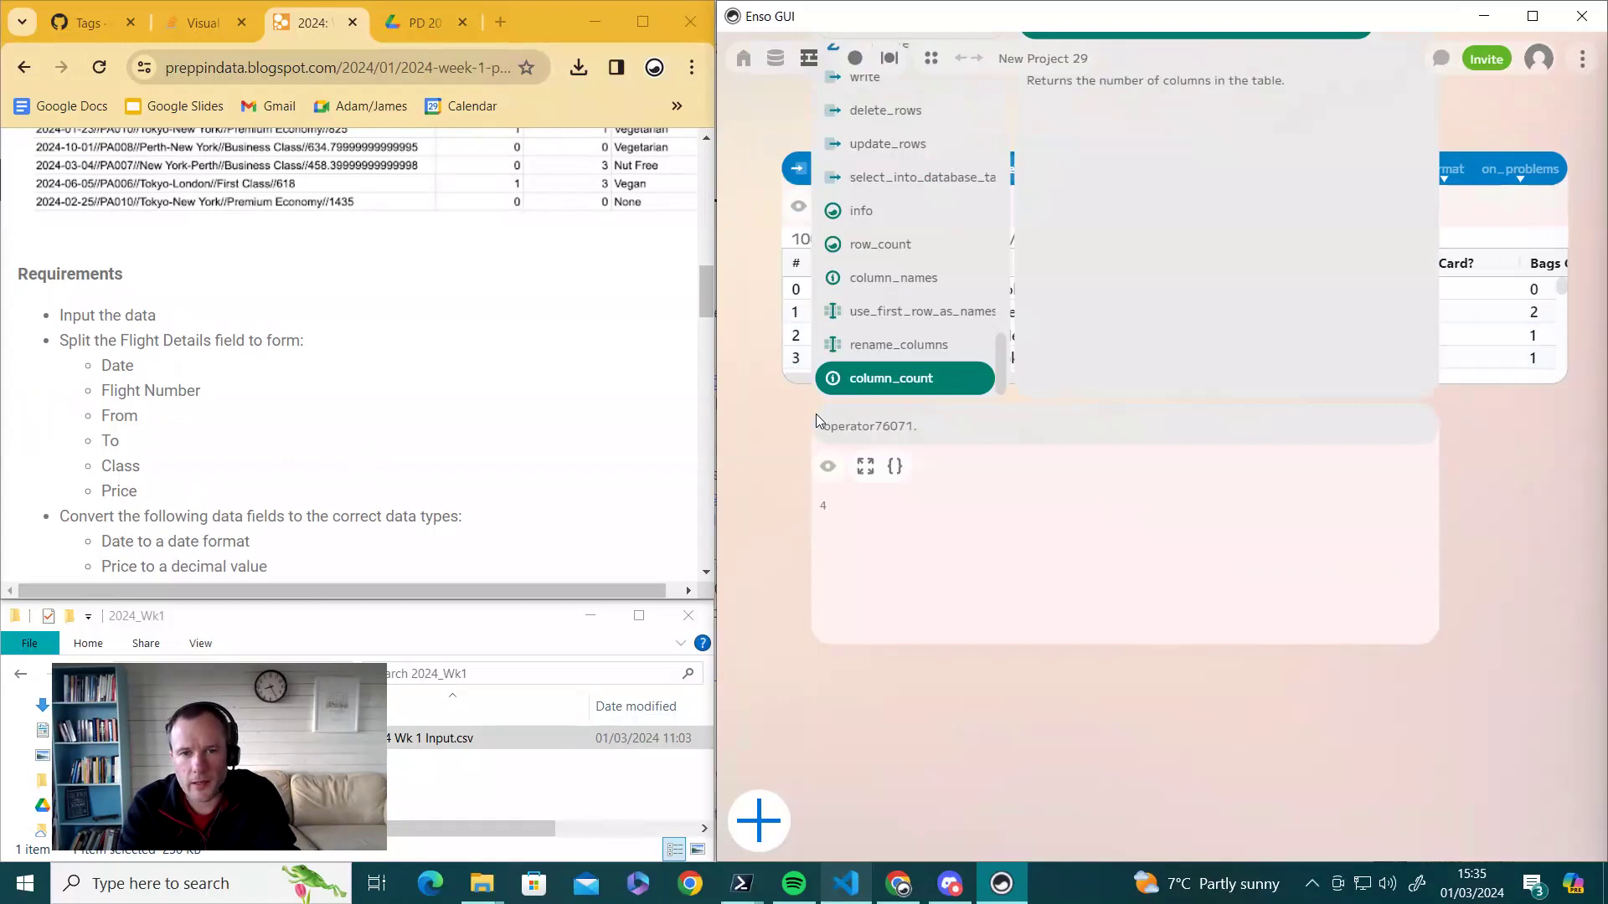
- Add split_to_columns on Flight Details with delimiter // and preview its five resulting columns
text(spl)
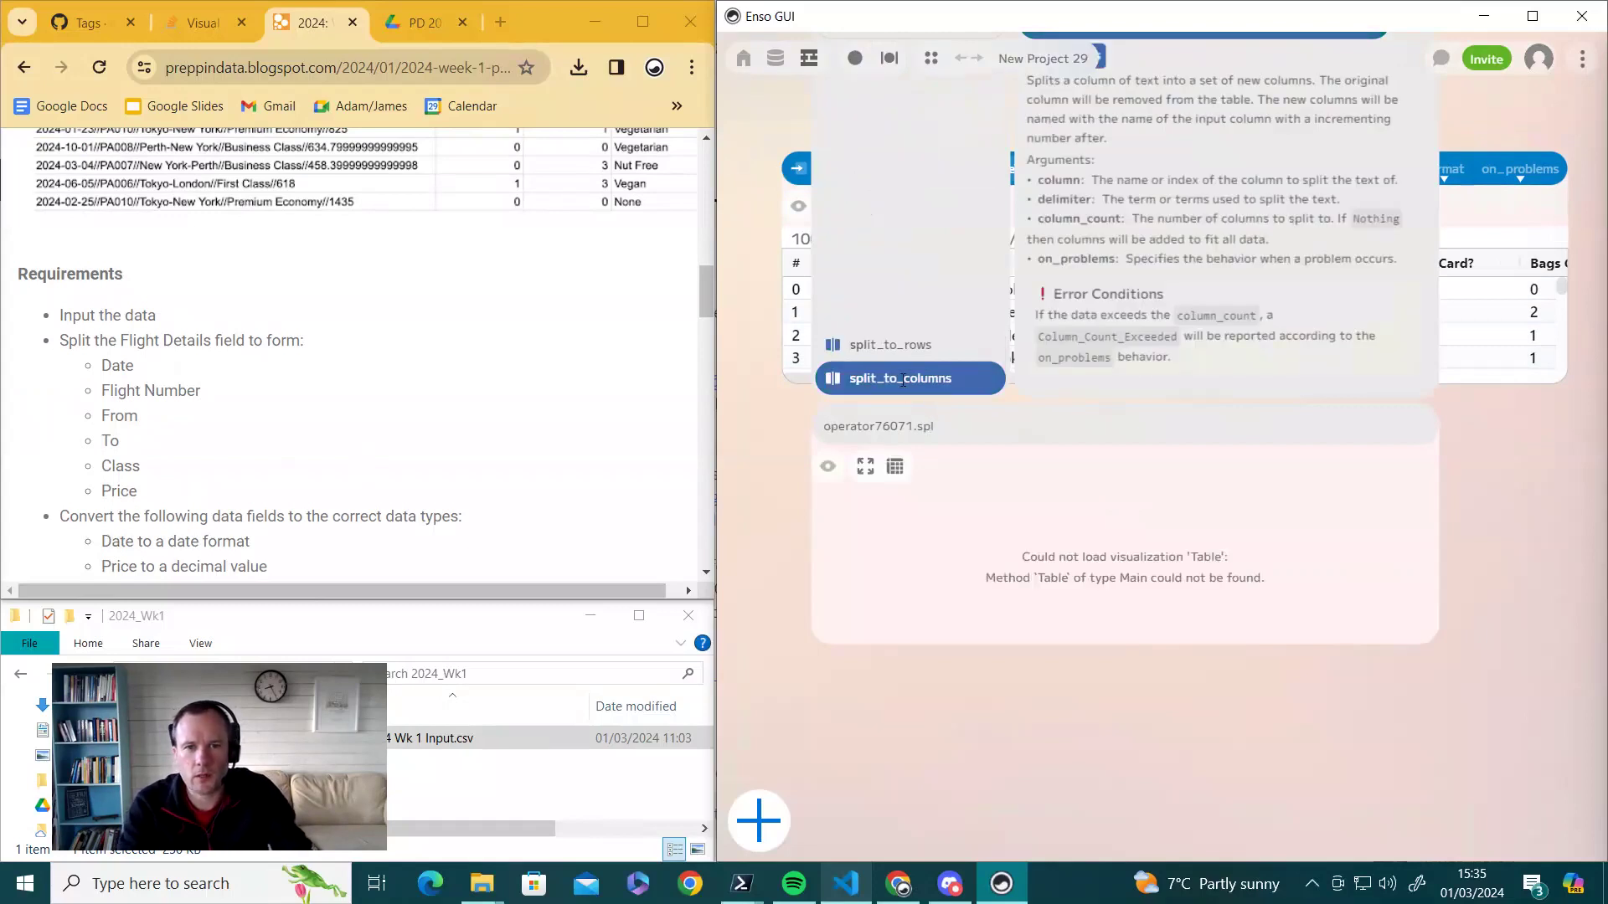
click(902, 379)
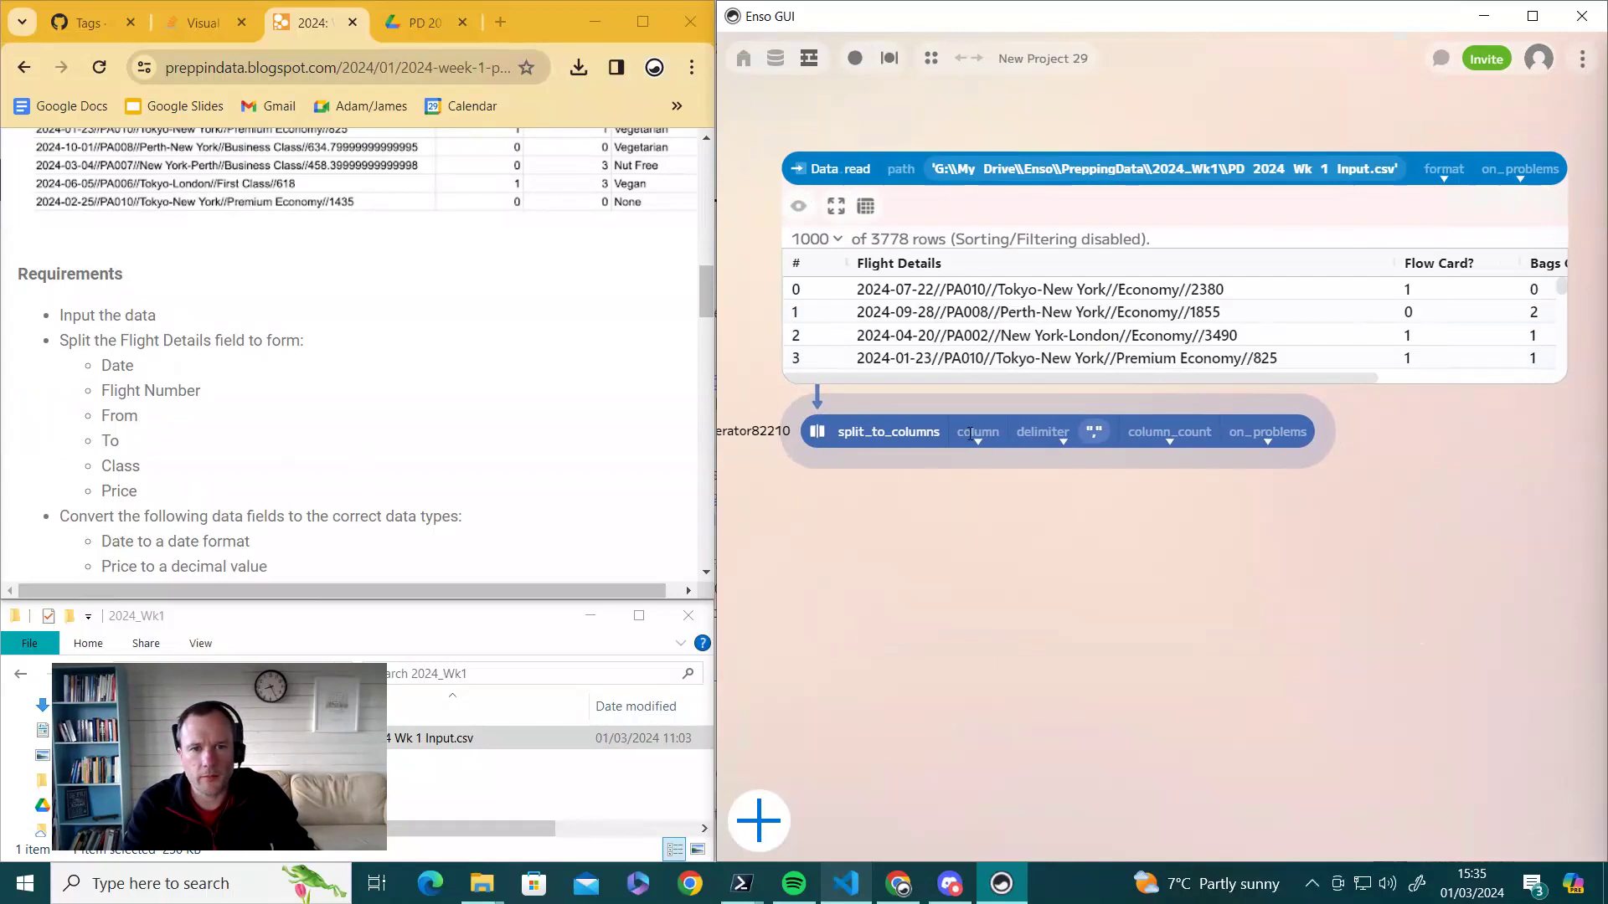
click(978, 440)
click(995, 468)
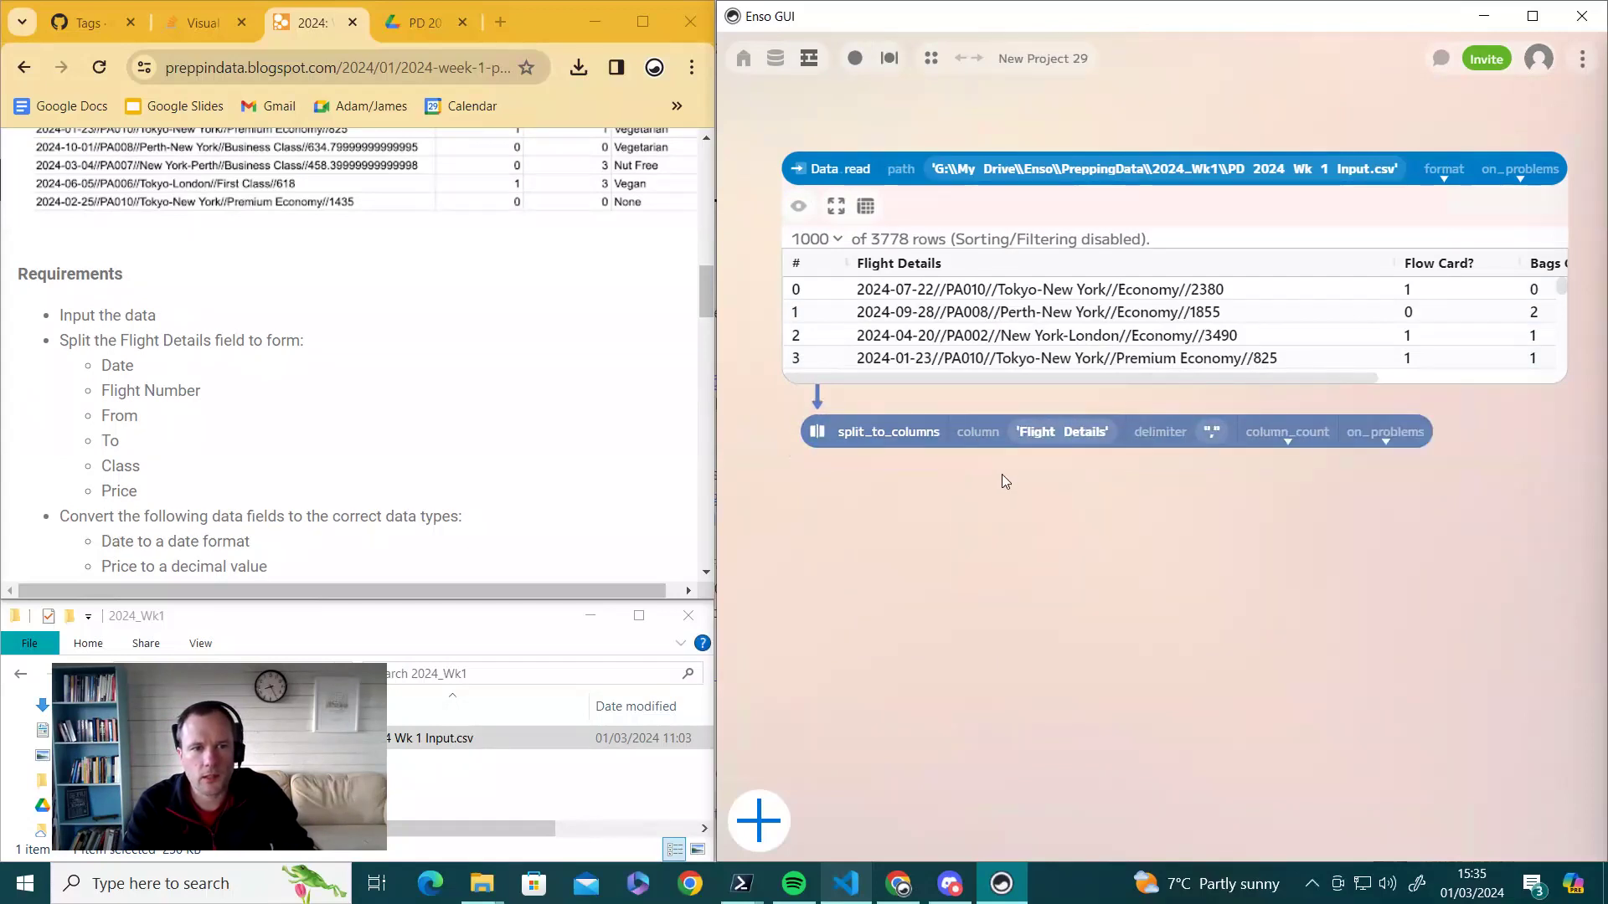
click(1209, 434)
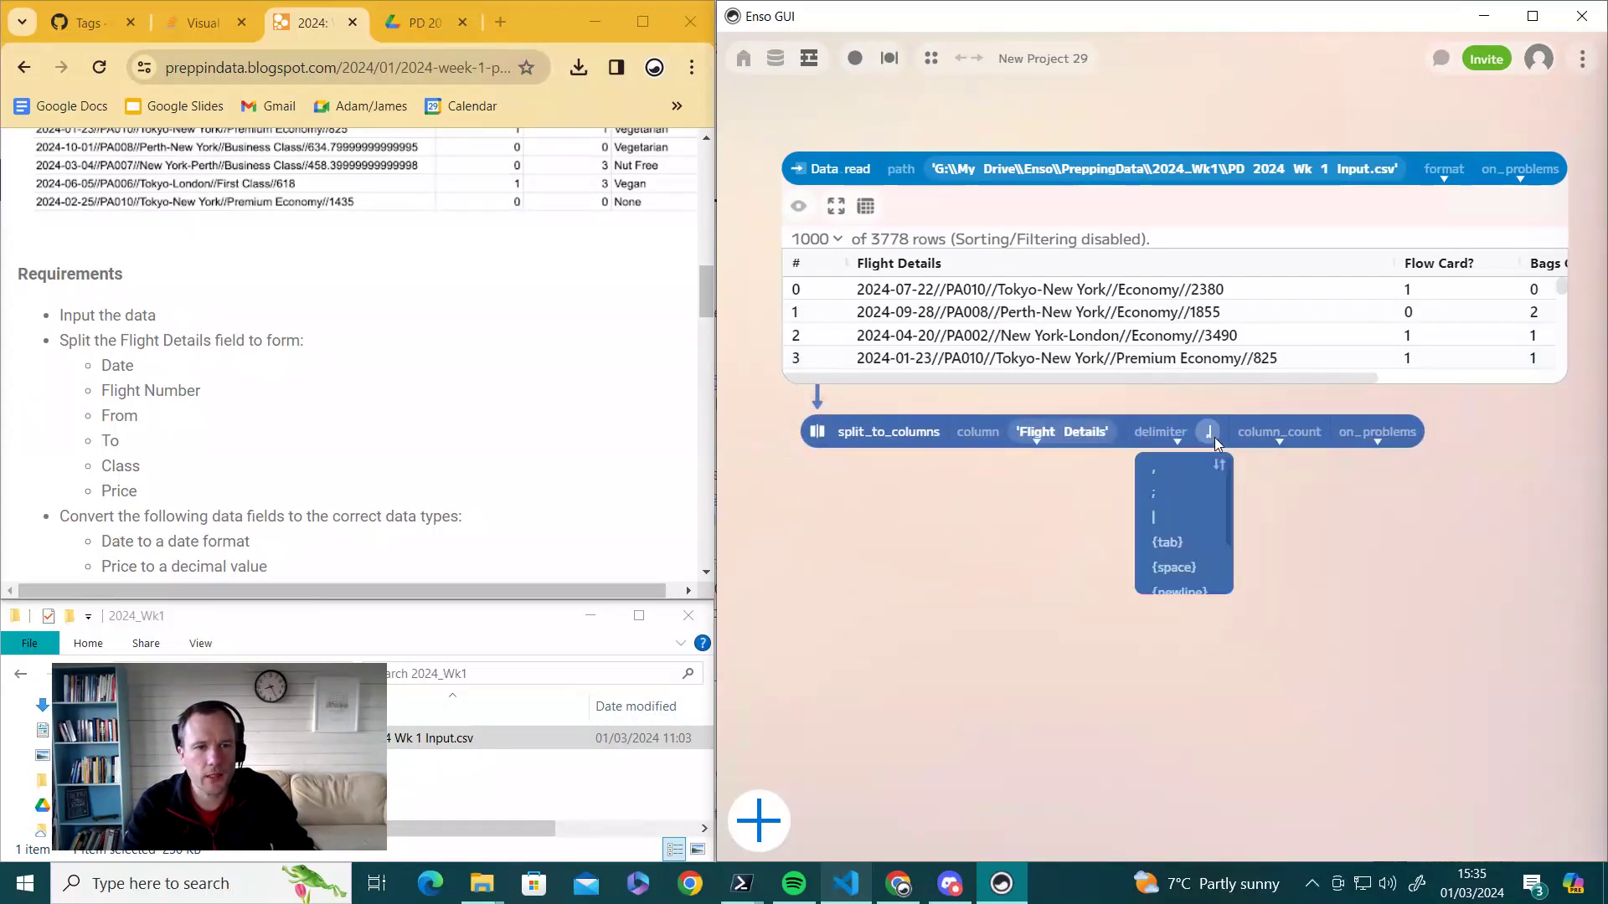
text(//)
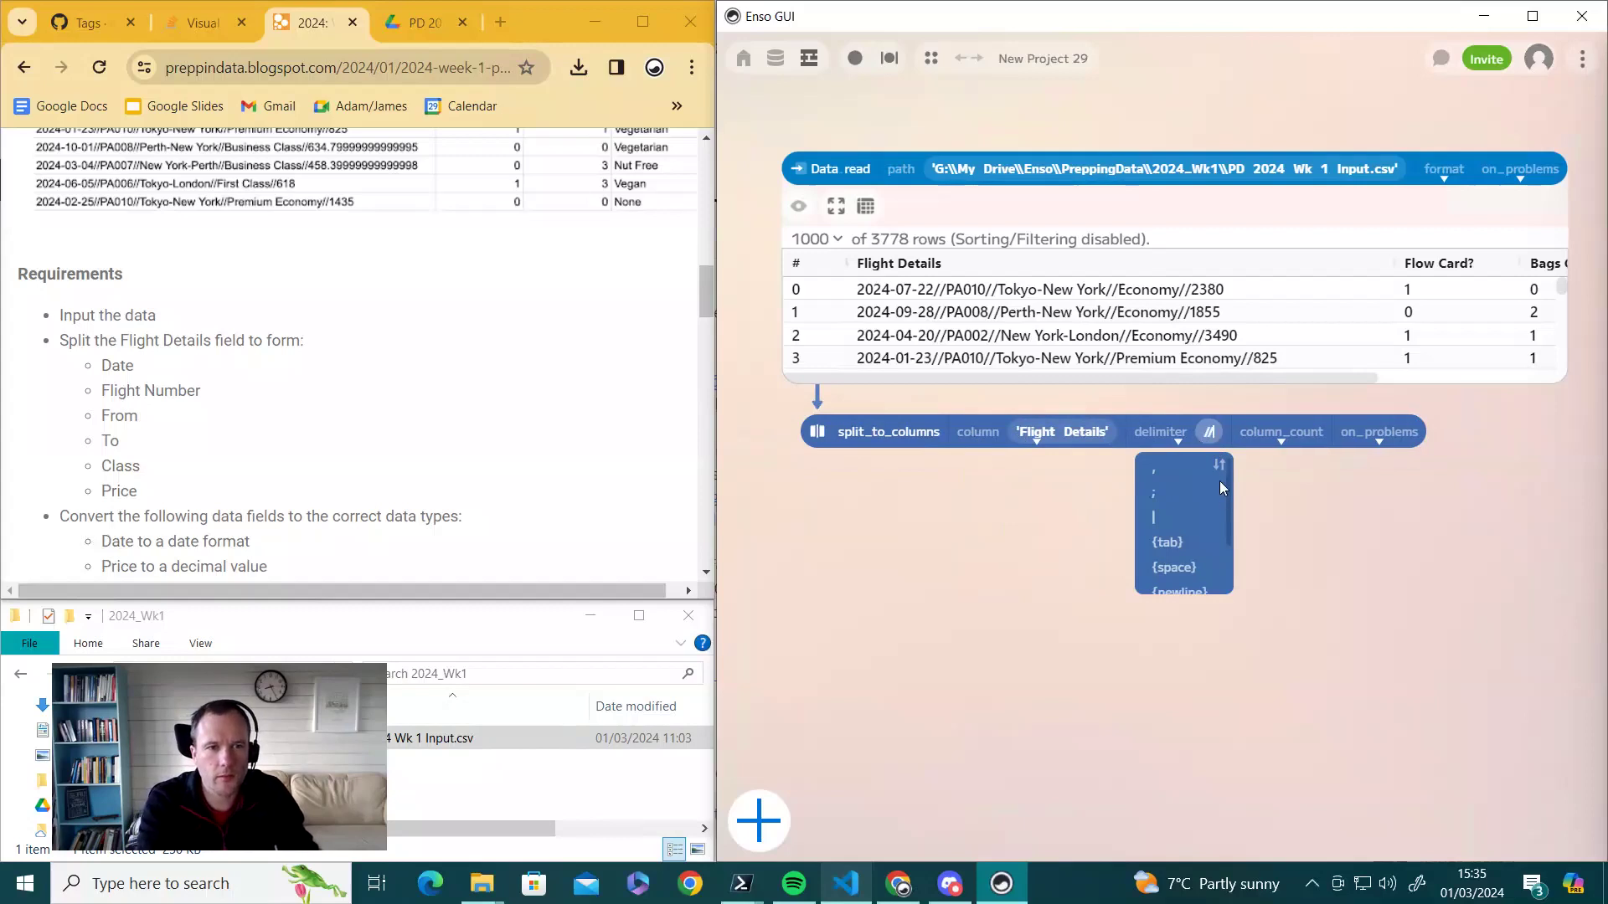
key(Return)
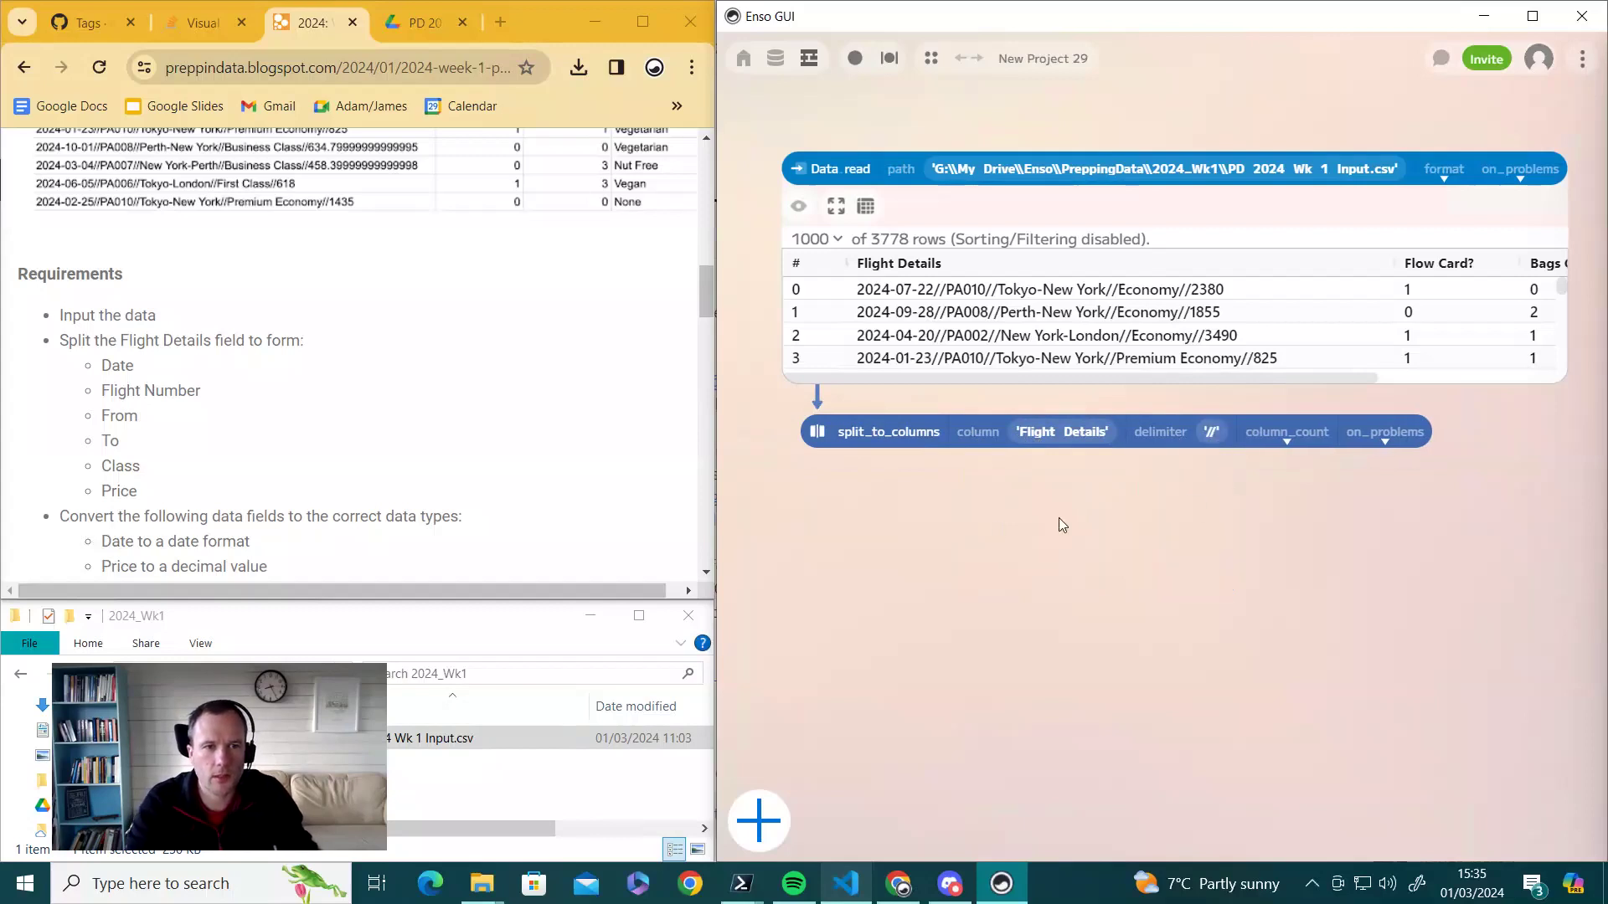
click(826, 444)
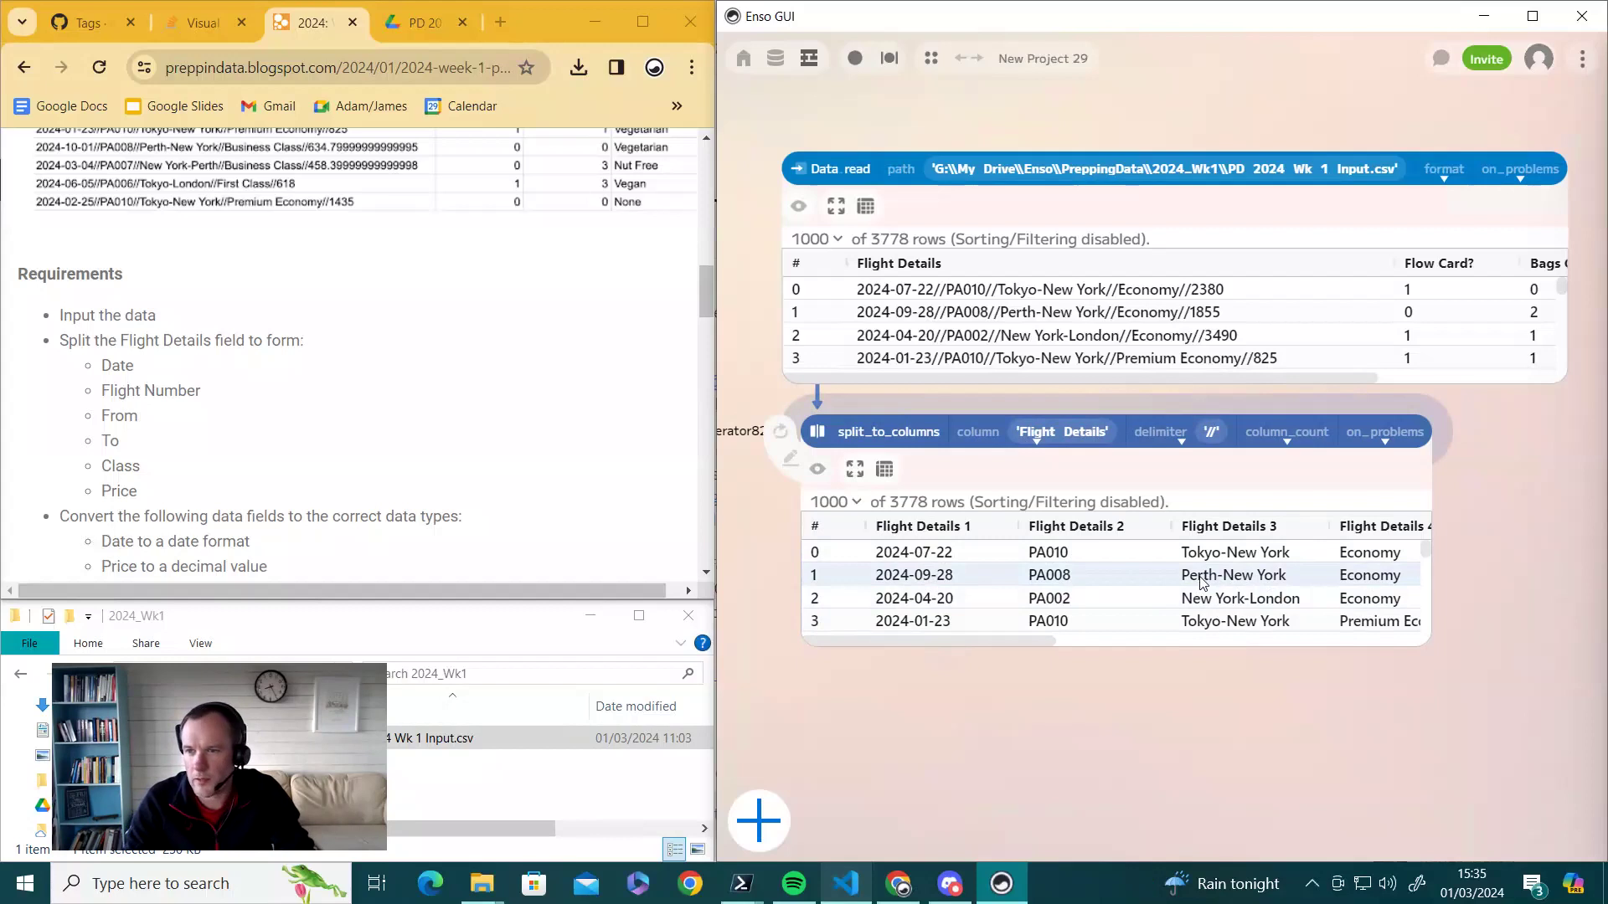
drag(965, 641, 1035, 648)
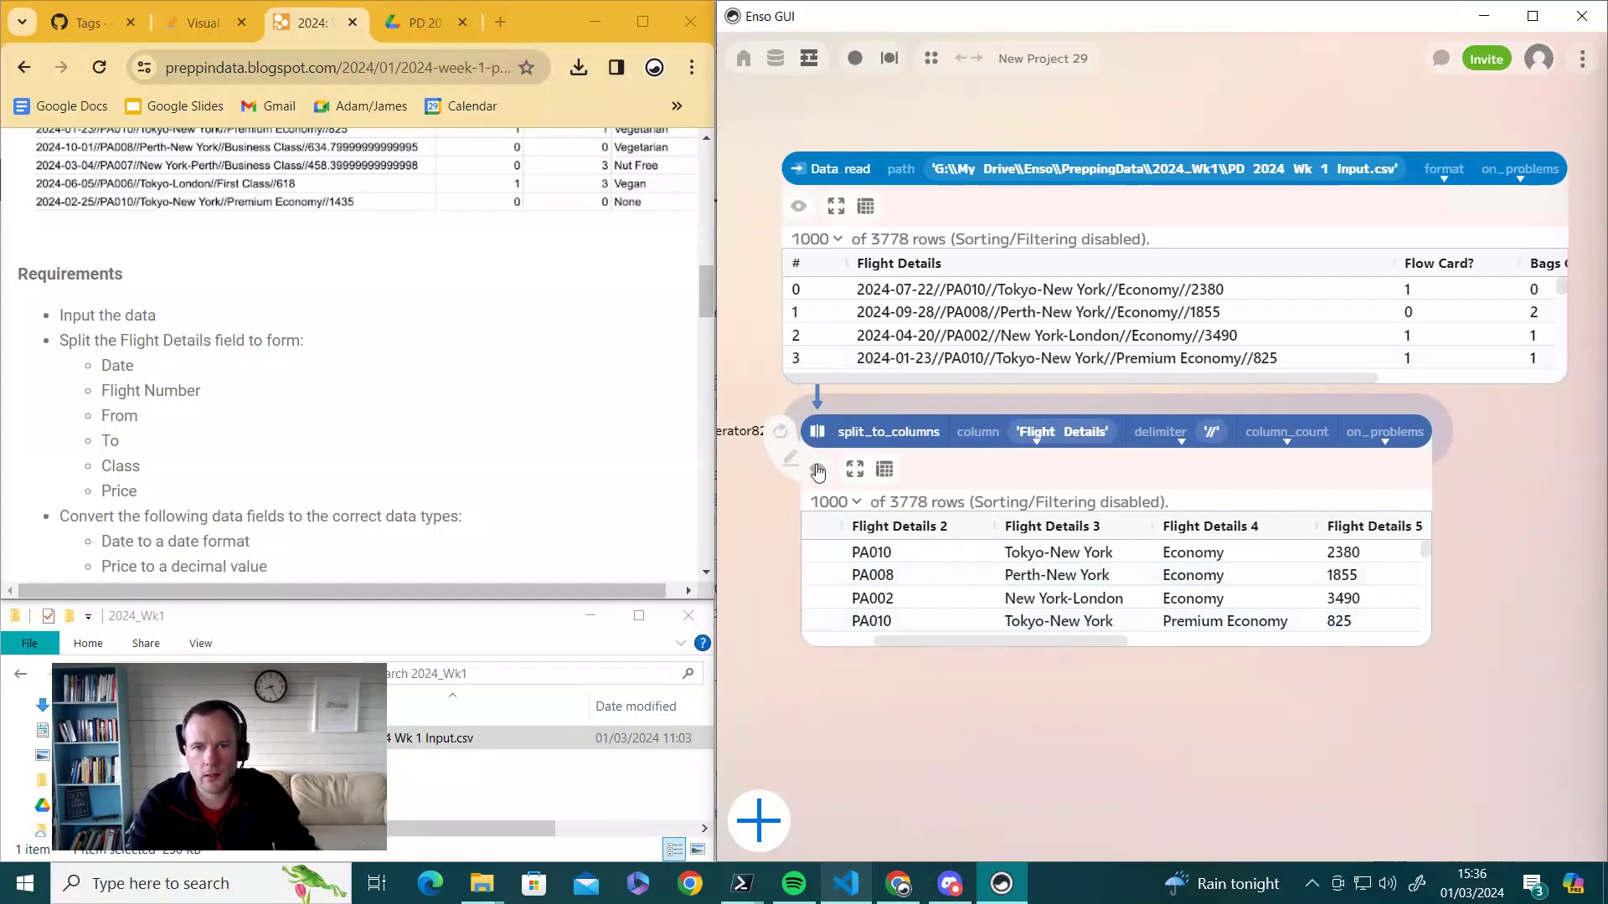
click(799, 208)
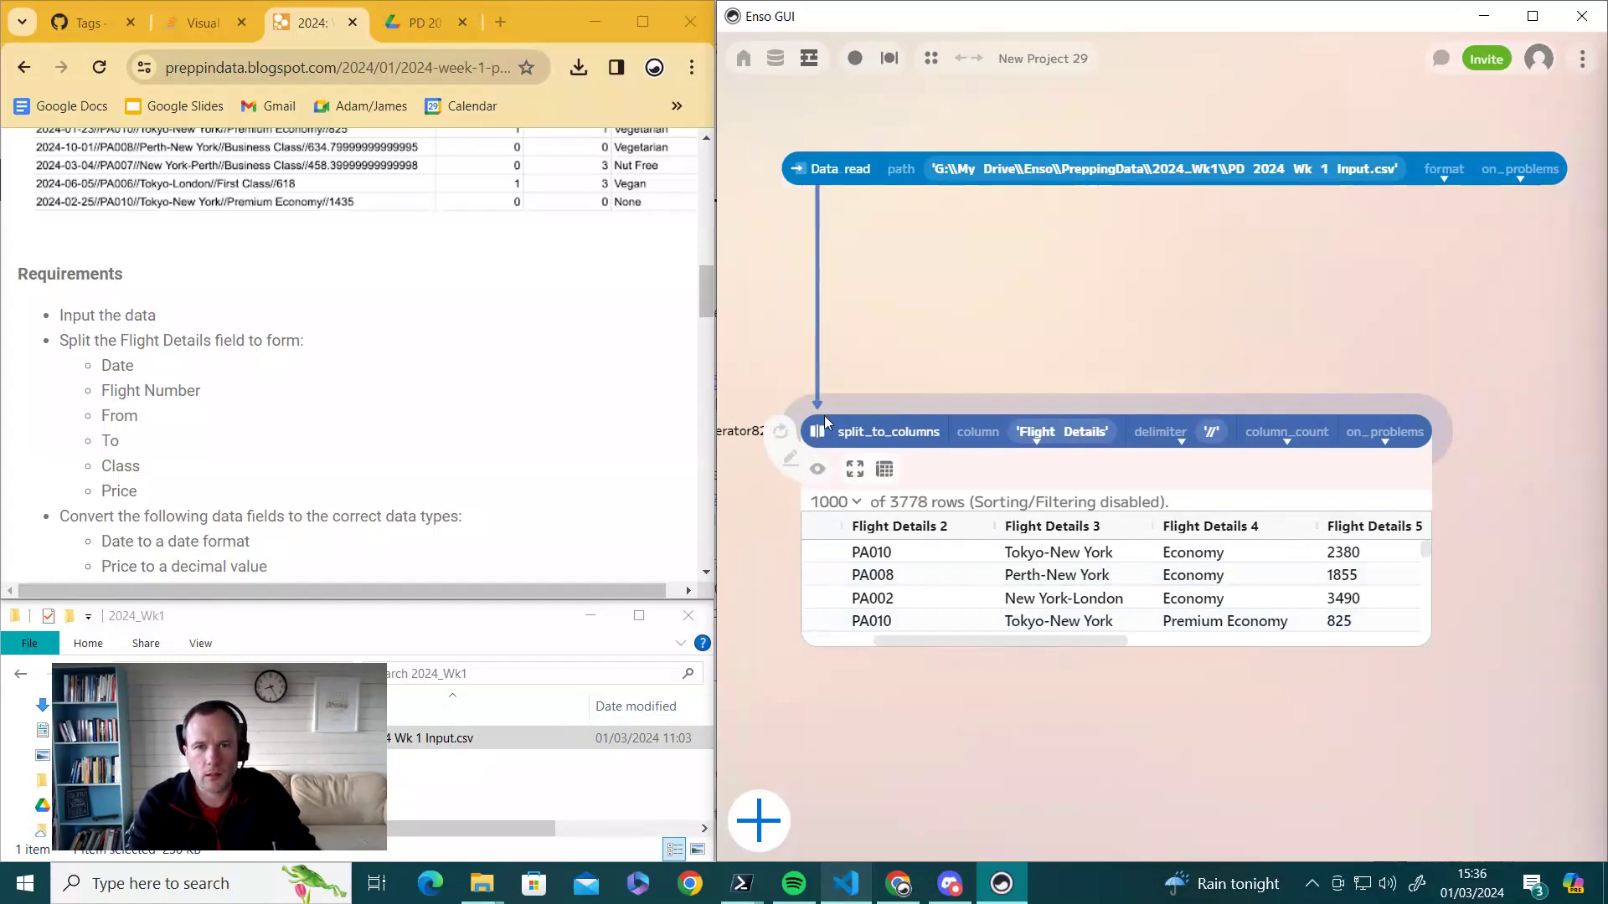
- Add a second split_to_columns node on Flight Details 3 and show its preview
drag(821, 429, 809, 220)
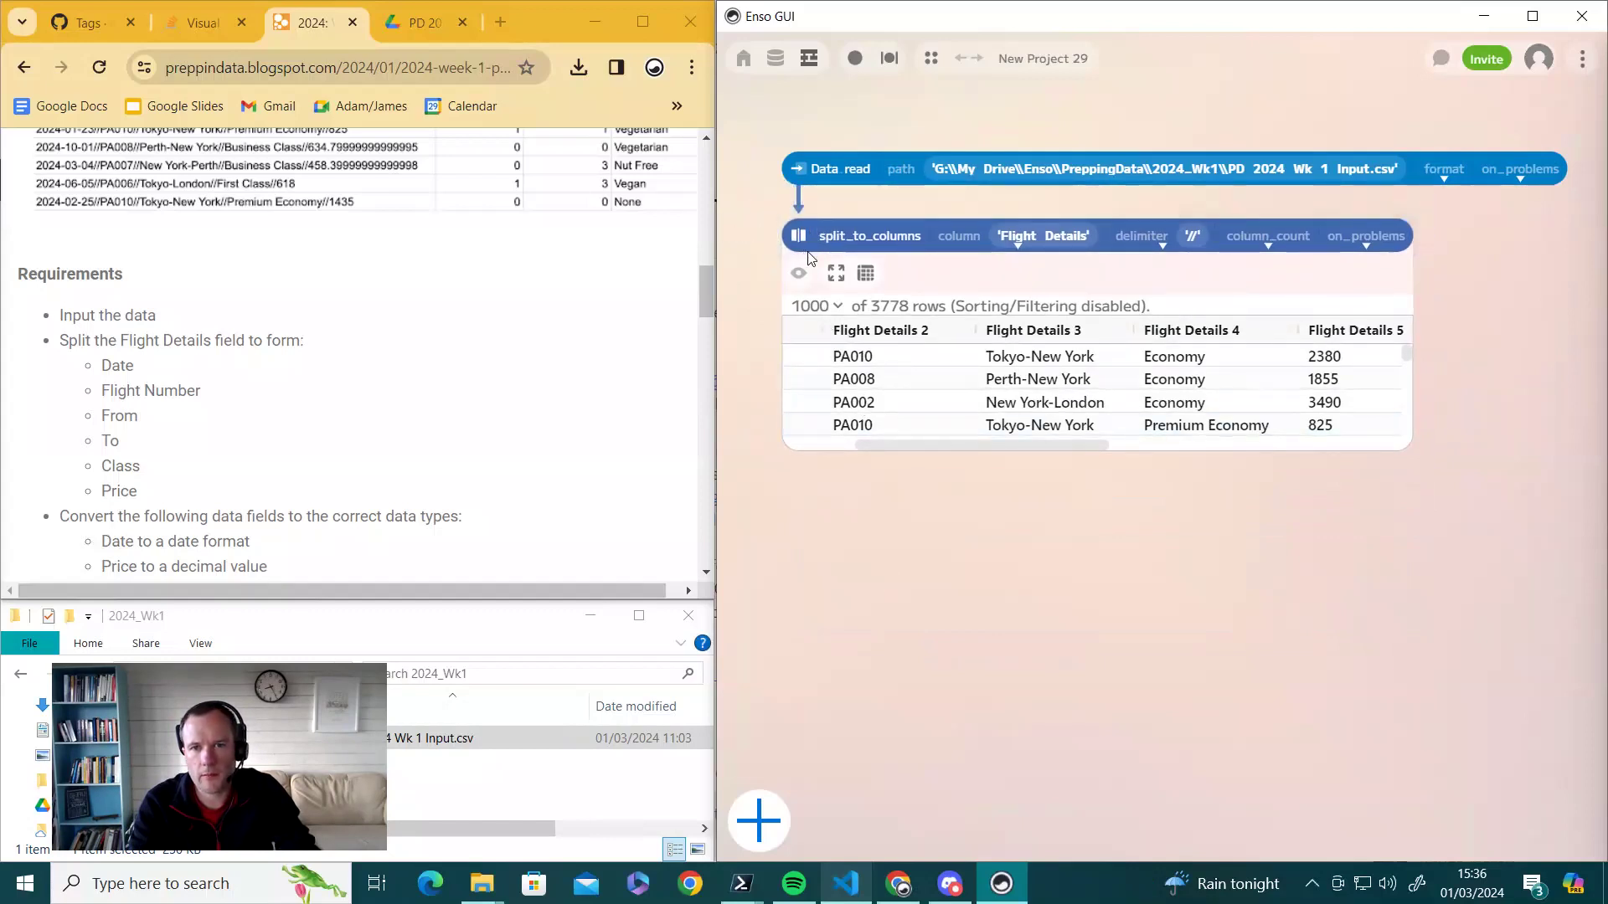
drag(824, 254, 814, 488)
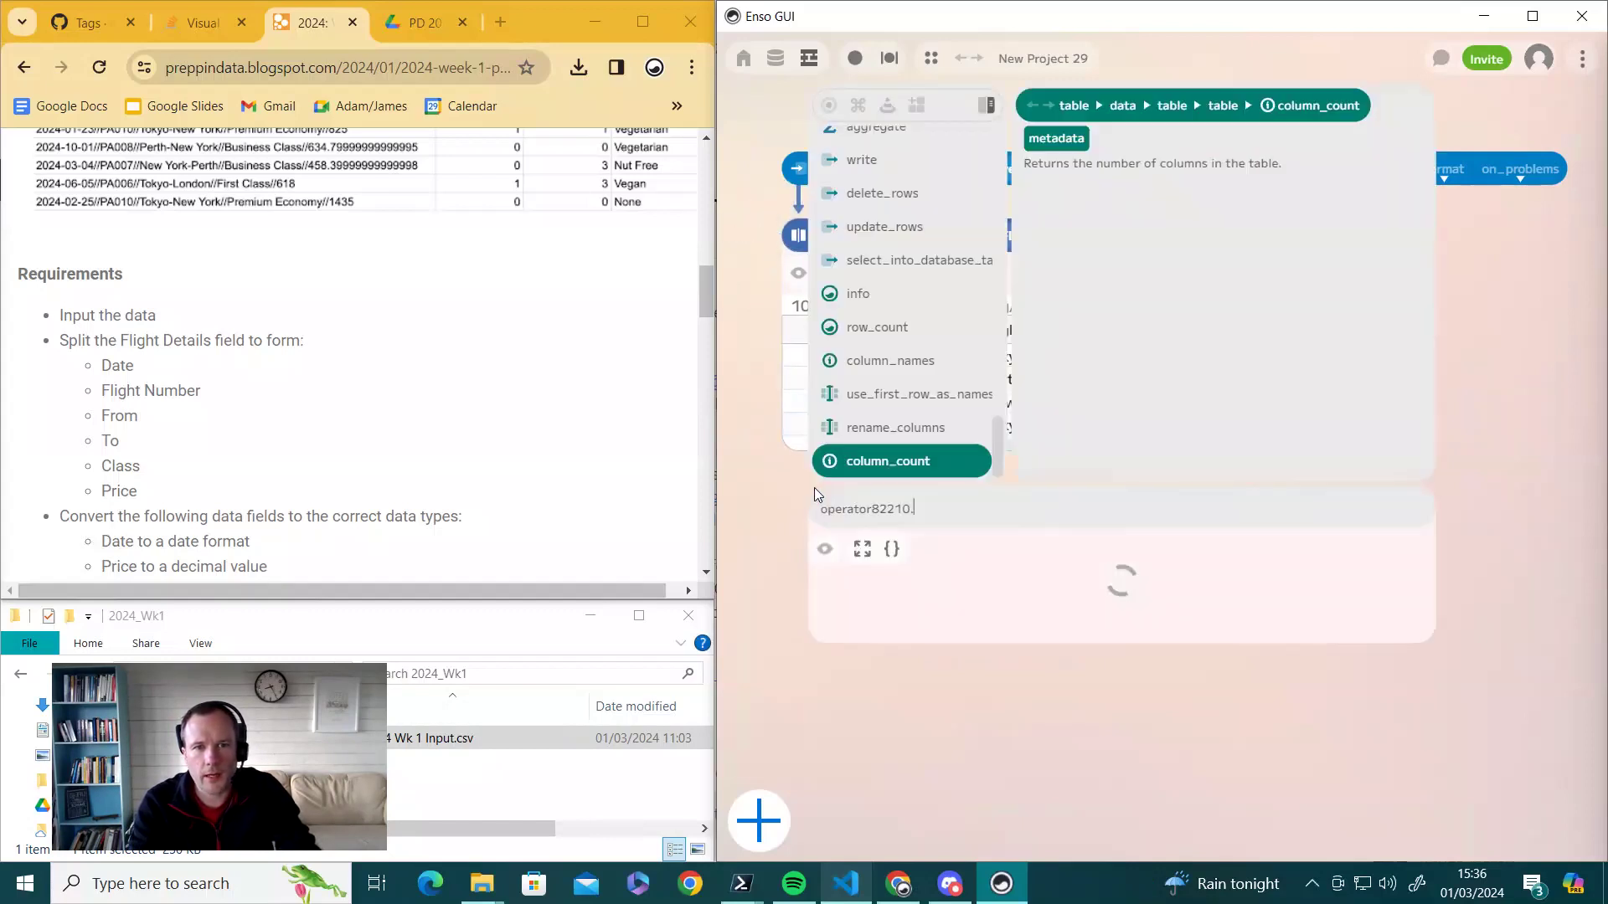
text(spl)
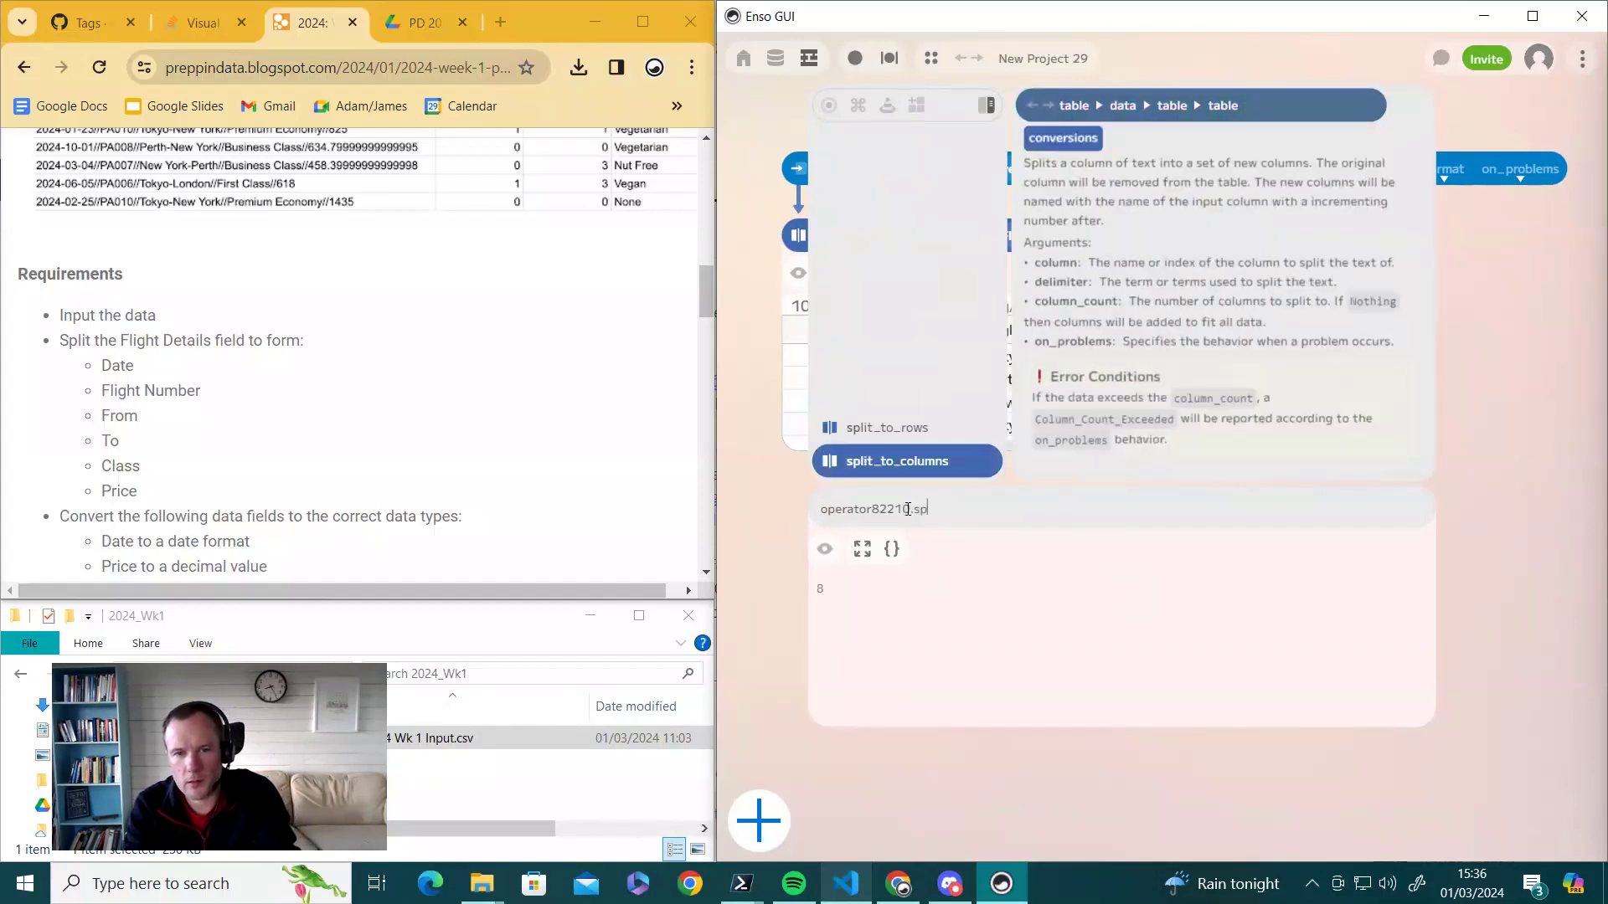
click(879, 467)
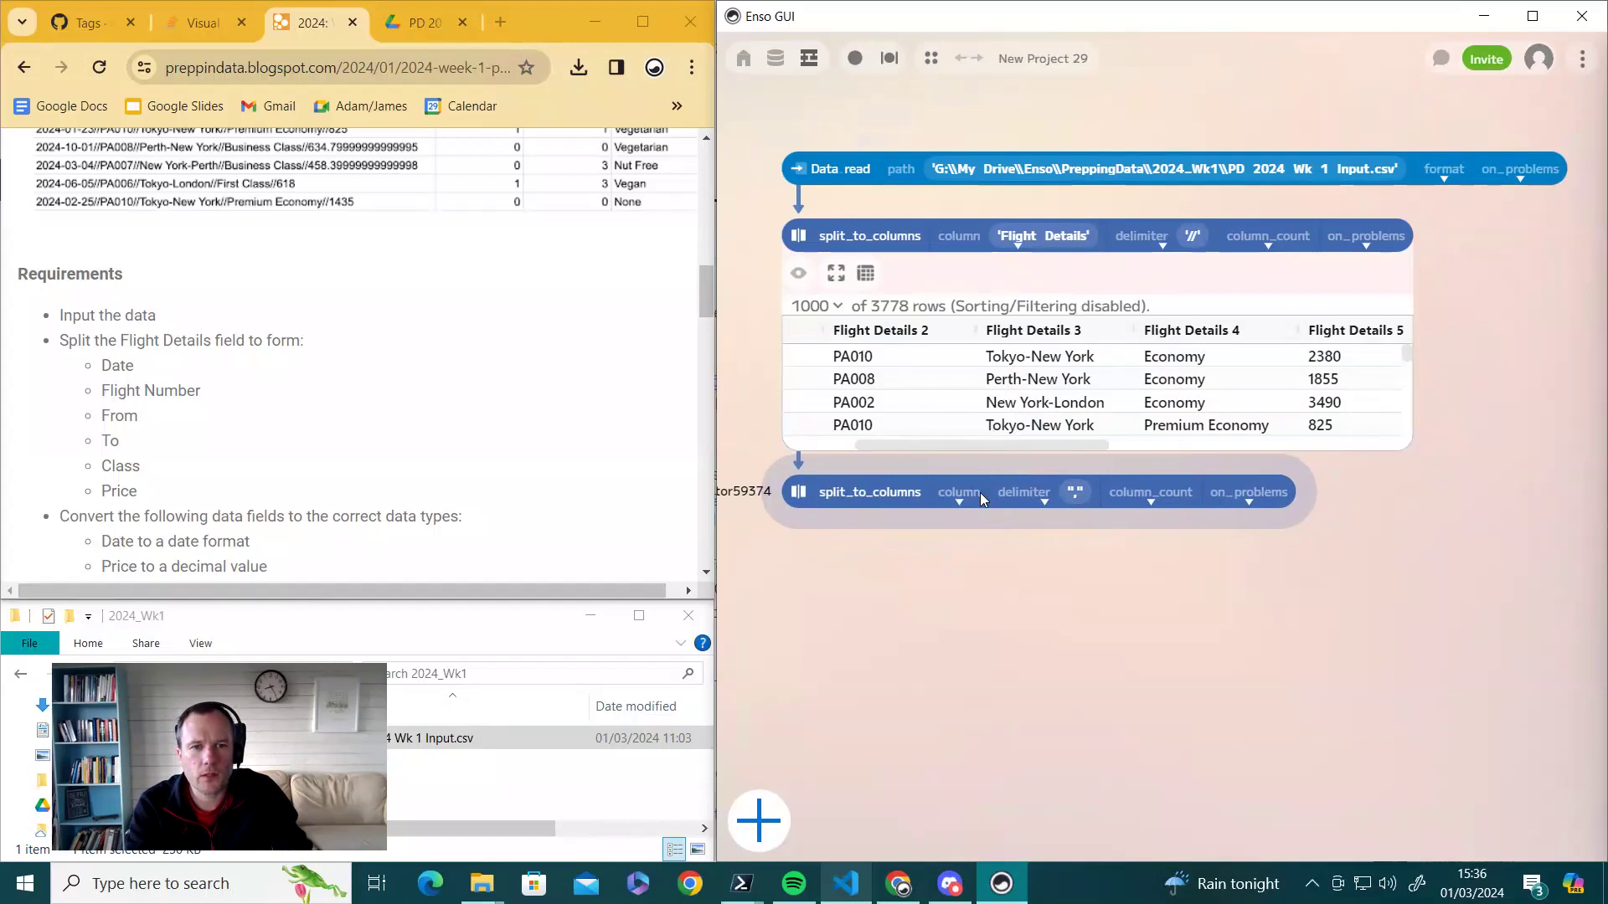
click(959, 501)
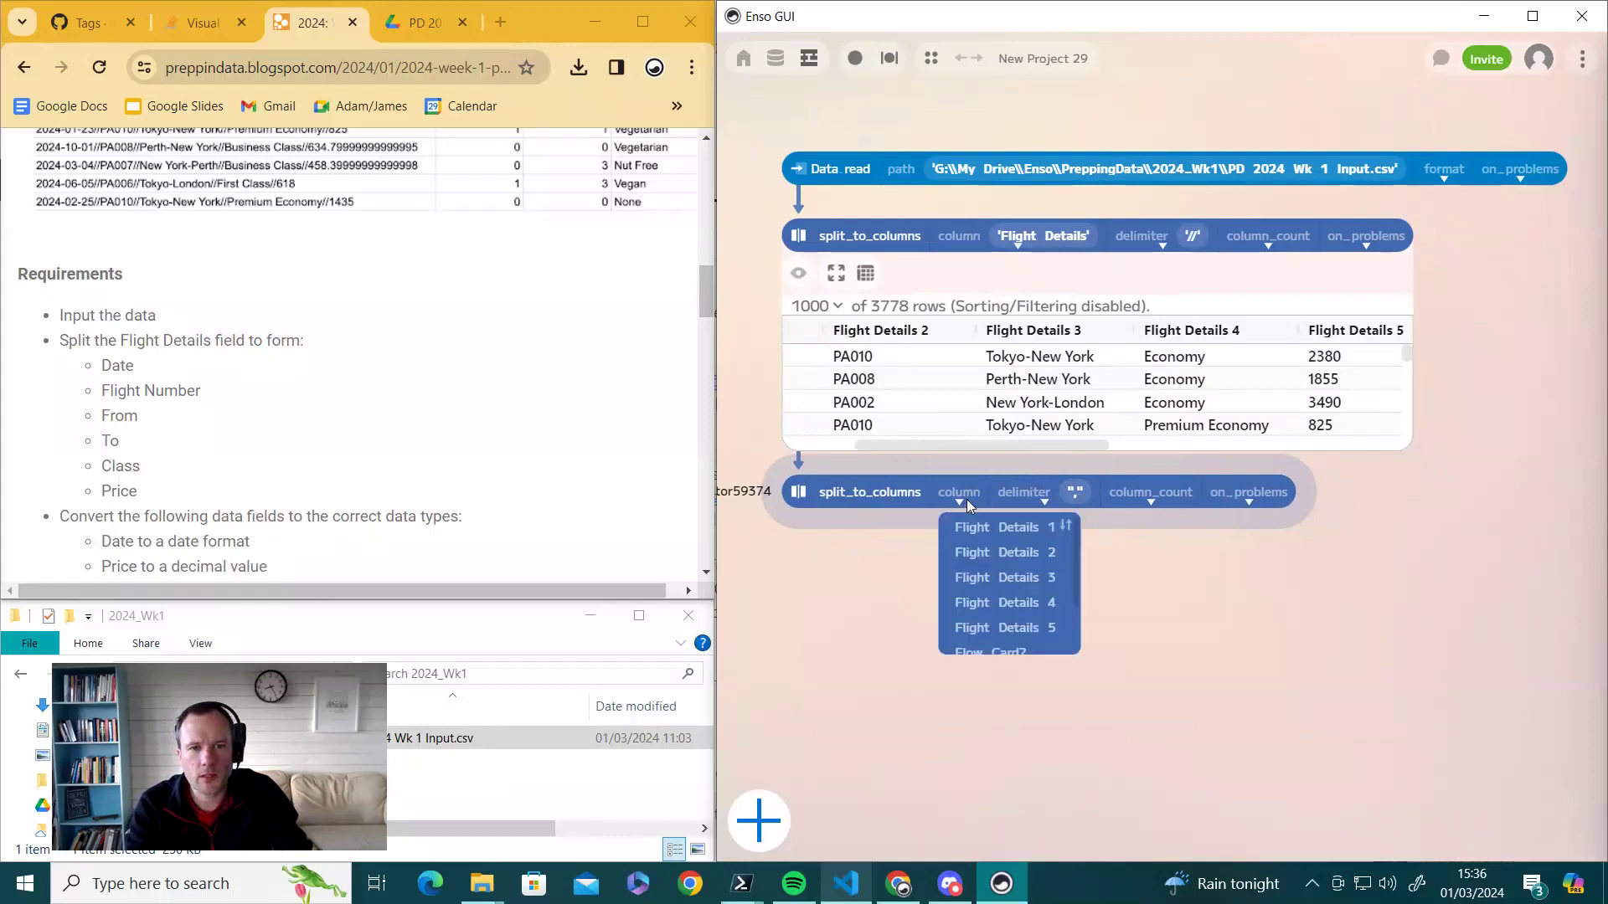
click(986, 578)
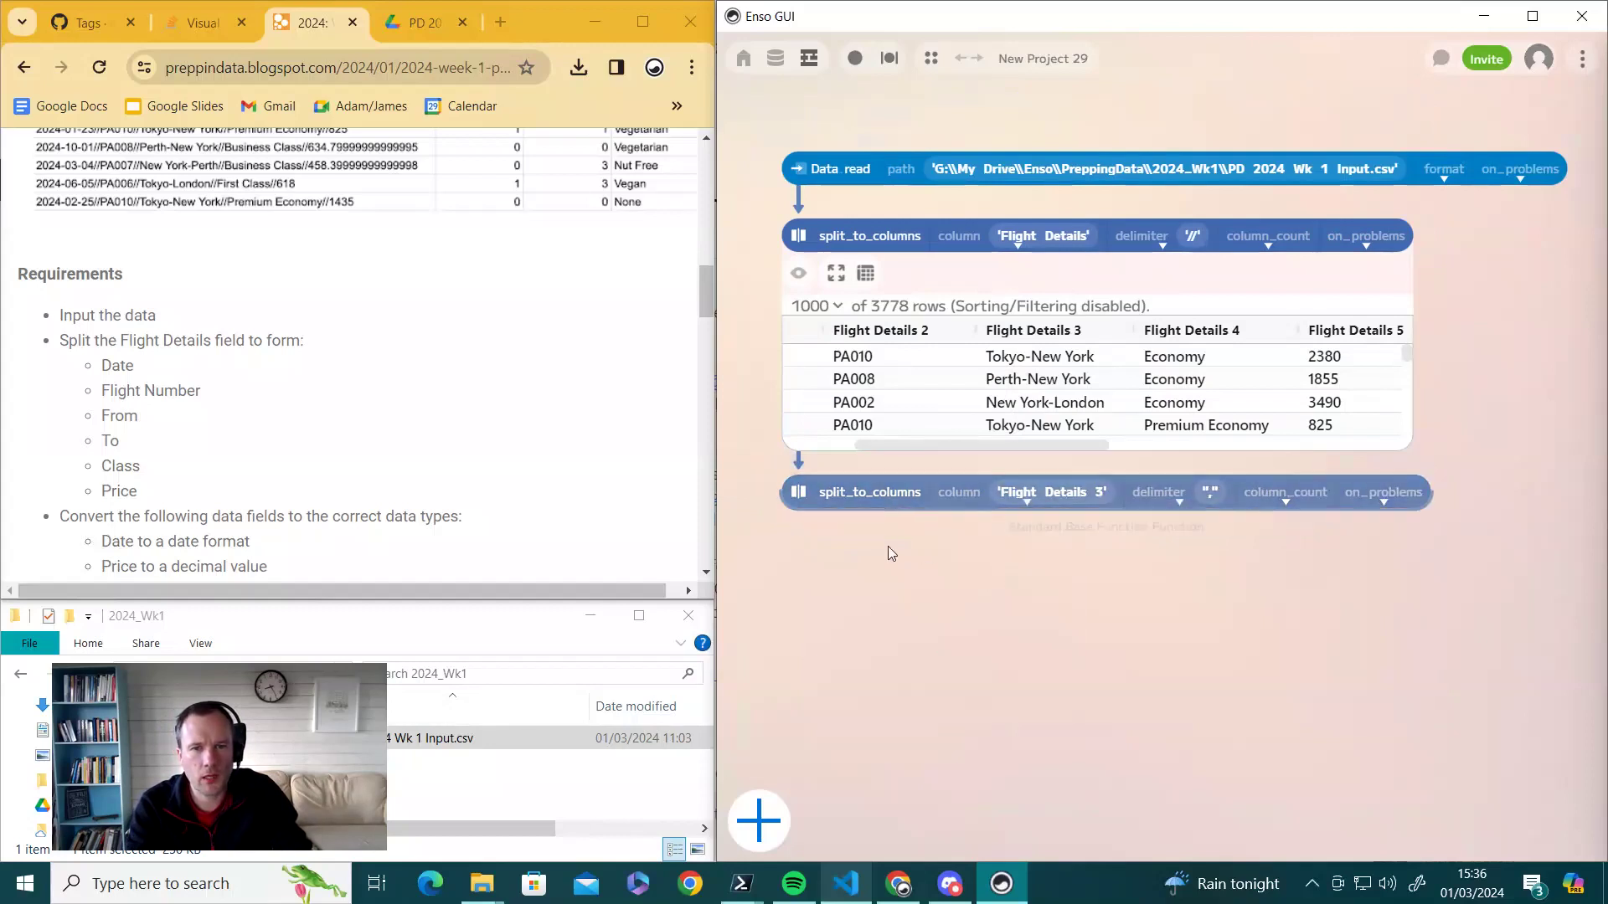
click(805, 496)
key(space)
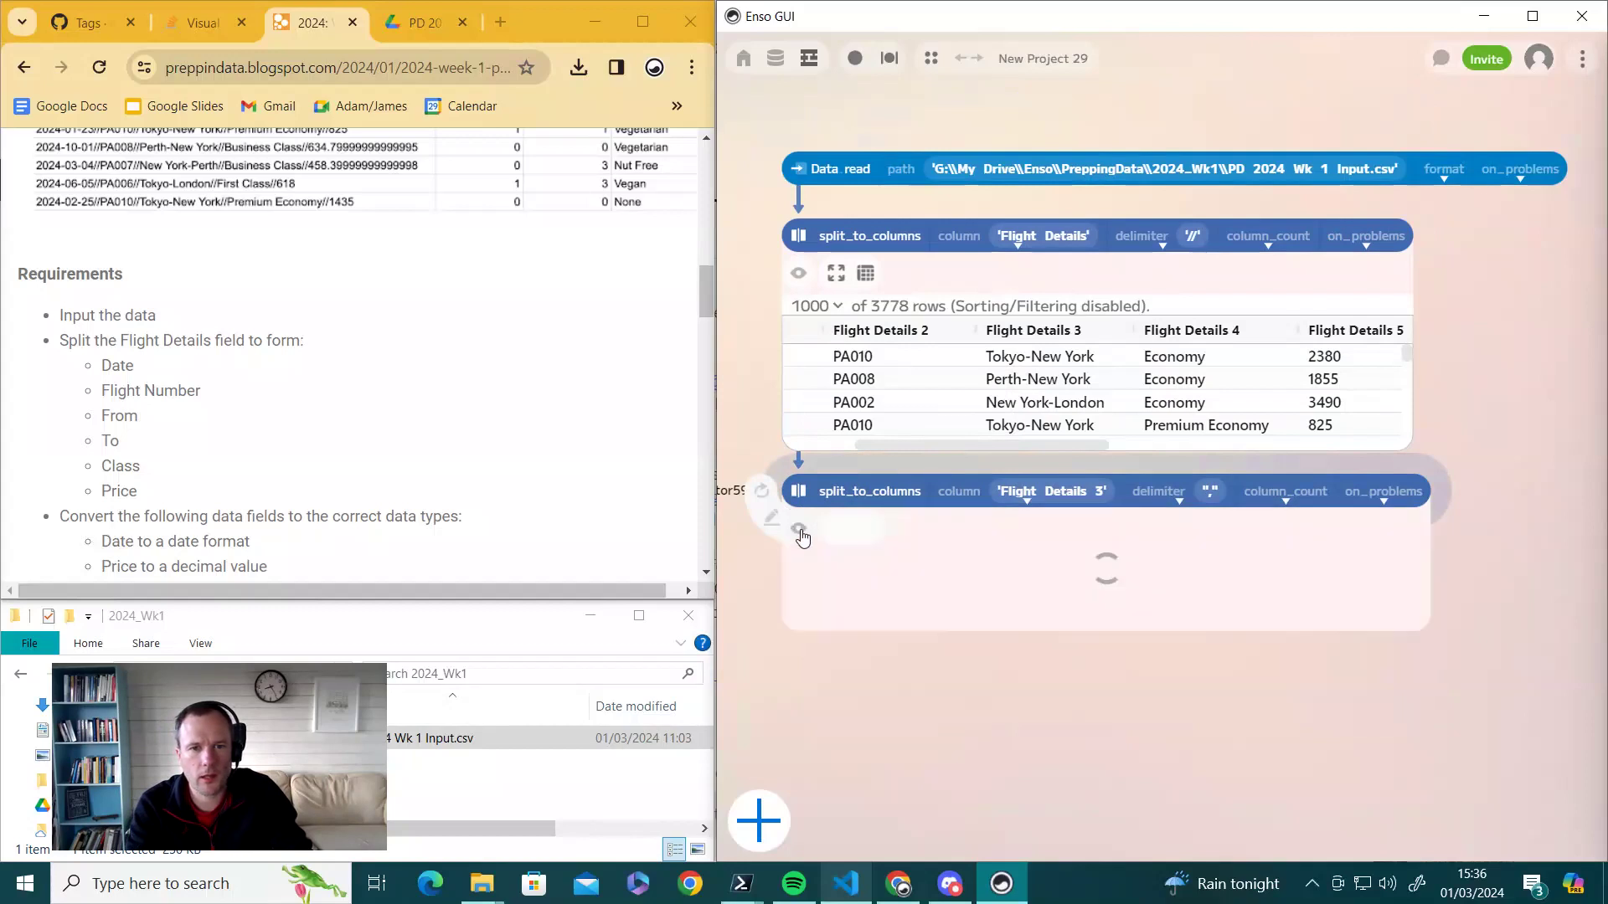
- Set the second split's delimiter to '-' to separate From and To cities, and widen its preview
click(1210, 497)
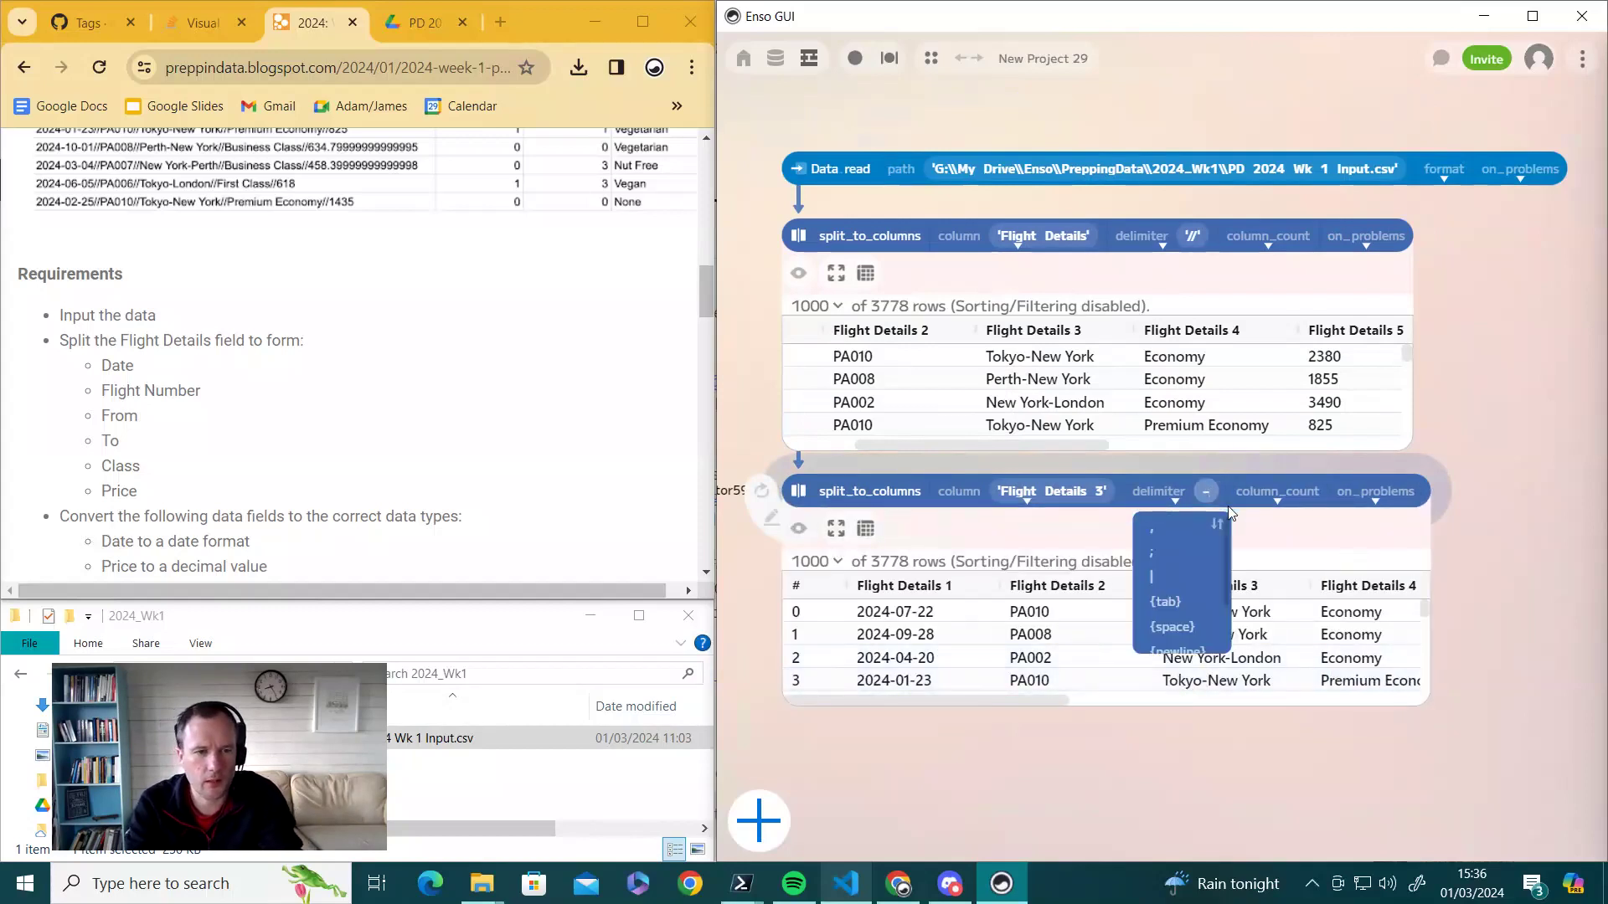
text(-)
key(Return)
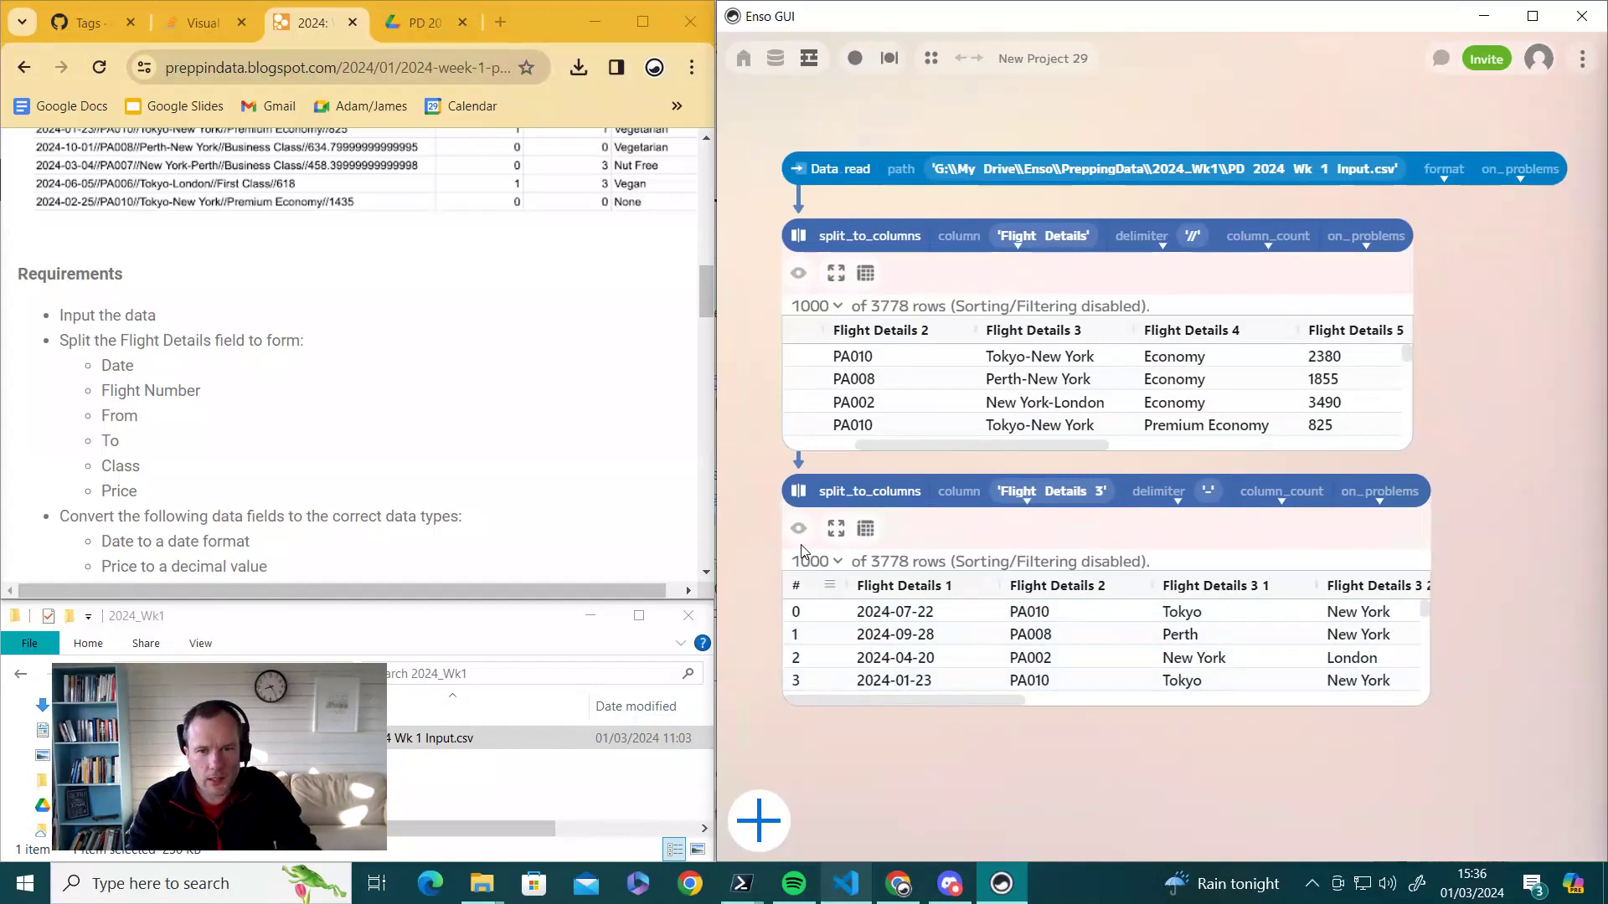
click(798, 273)
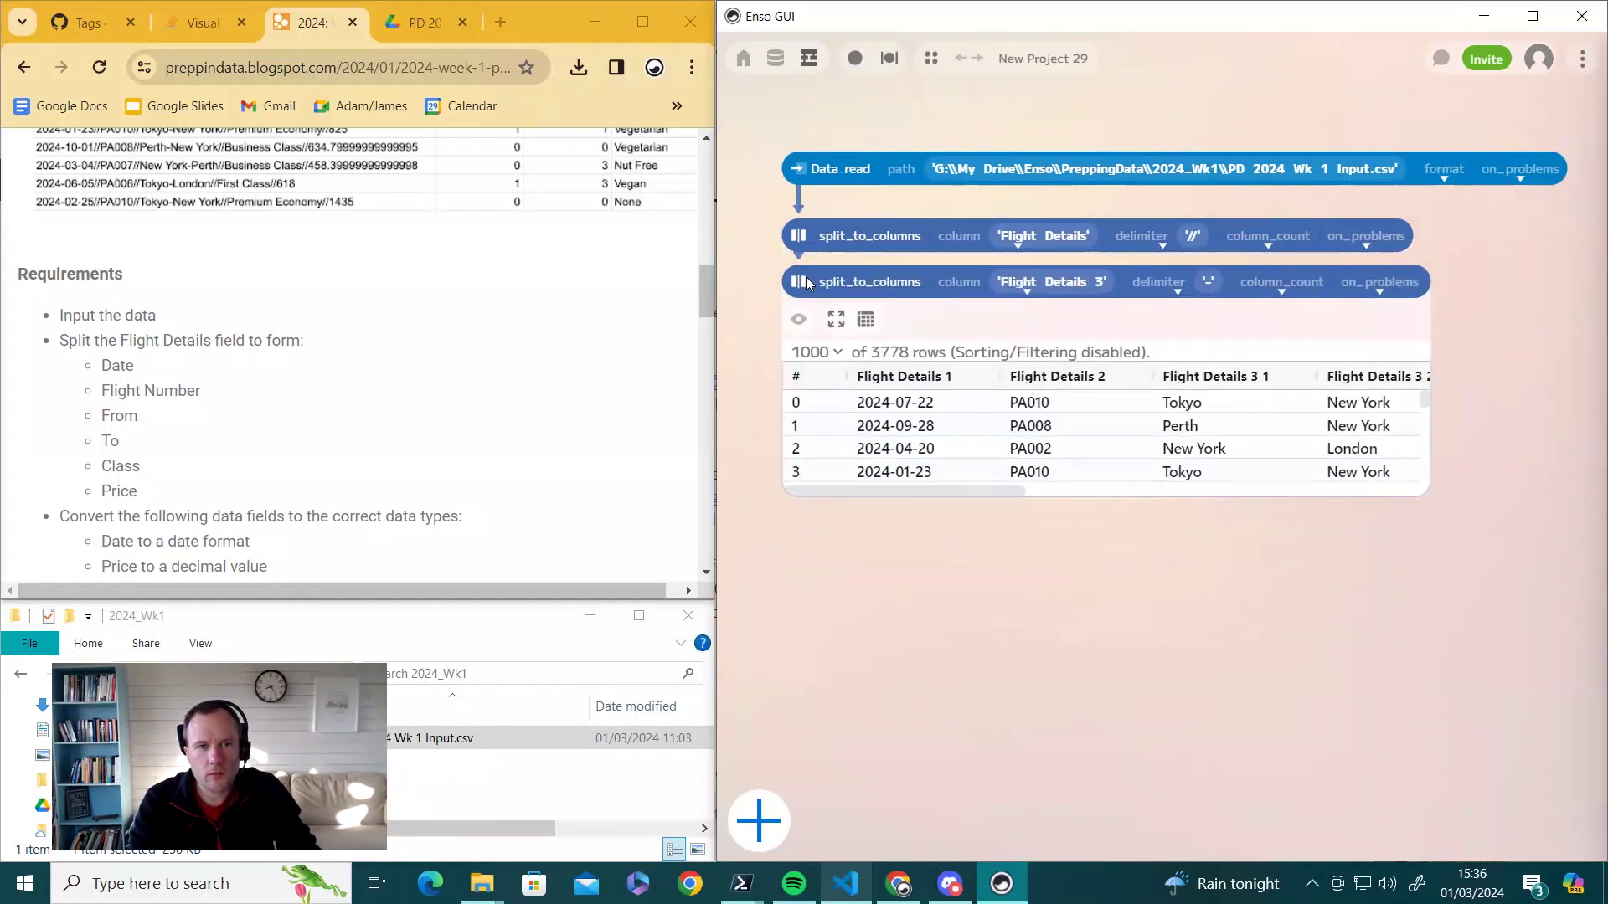
drag(1435, 470, 1602, 445)
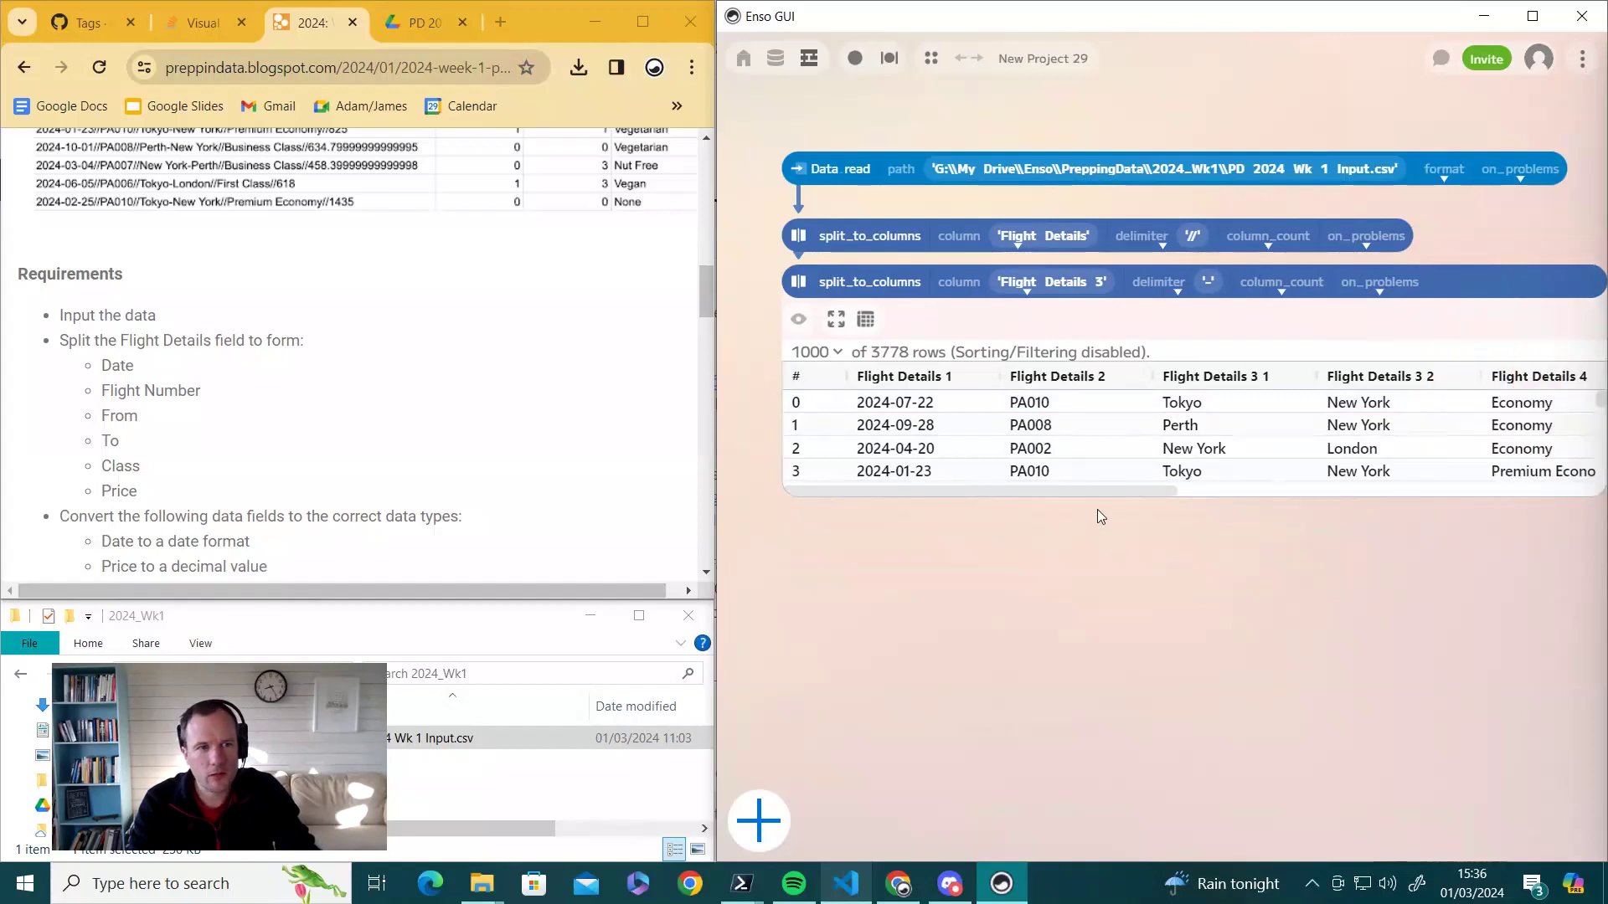
mouse_move(1127, 490)
mouse_down()
mouse_move(1212, 483)
mouse_move(1099, 492)
mouse_up()
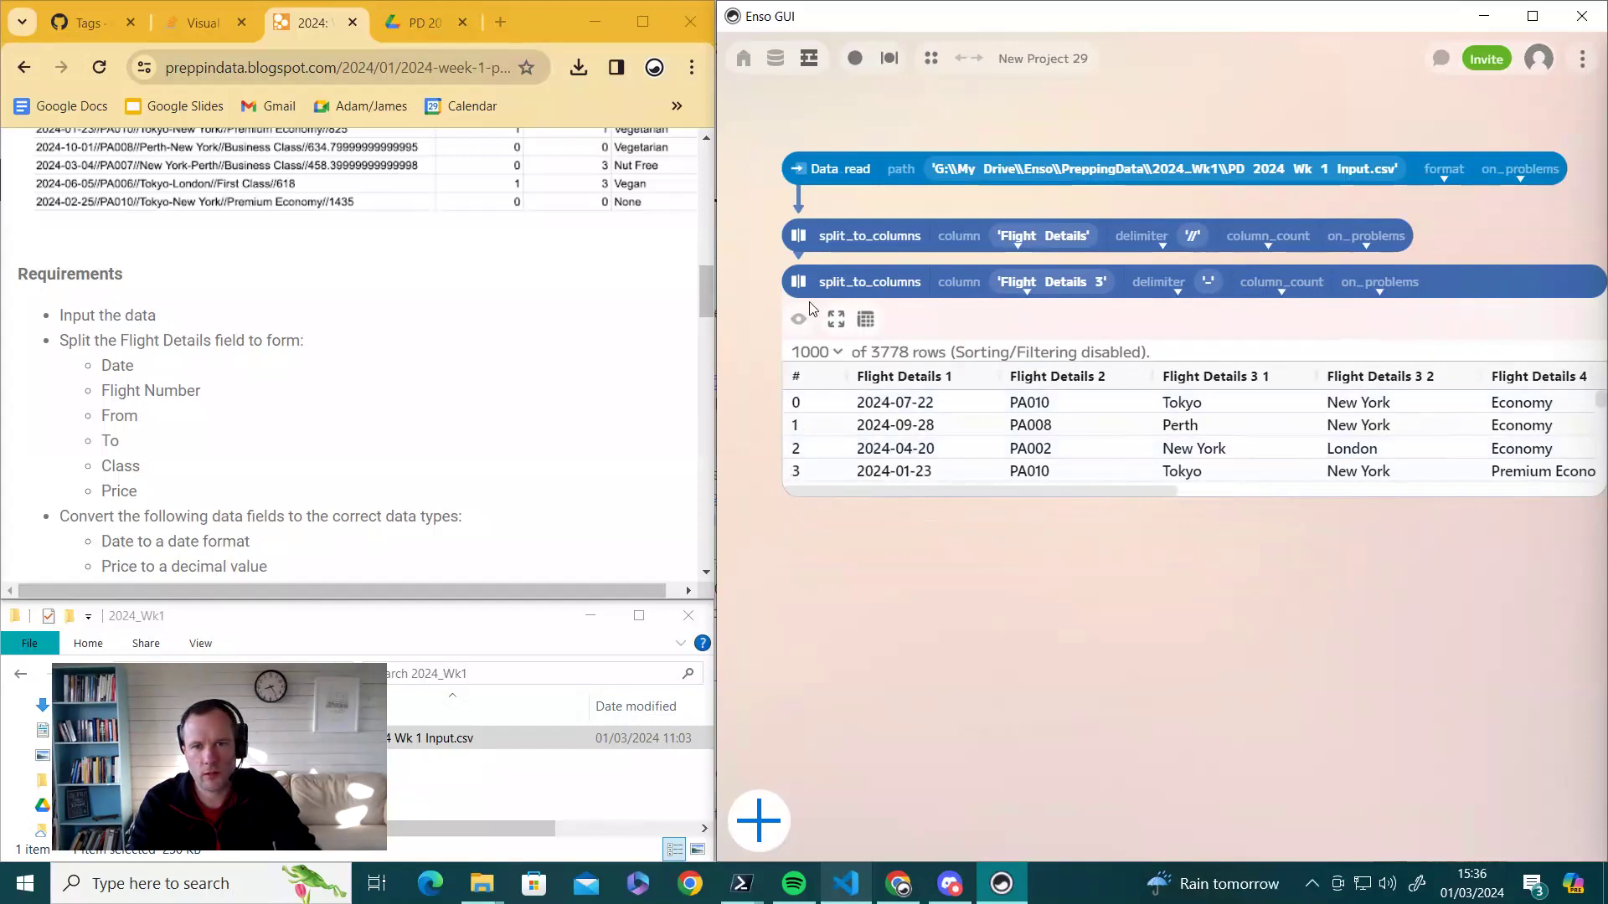
key(Return)
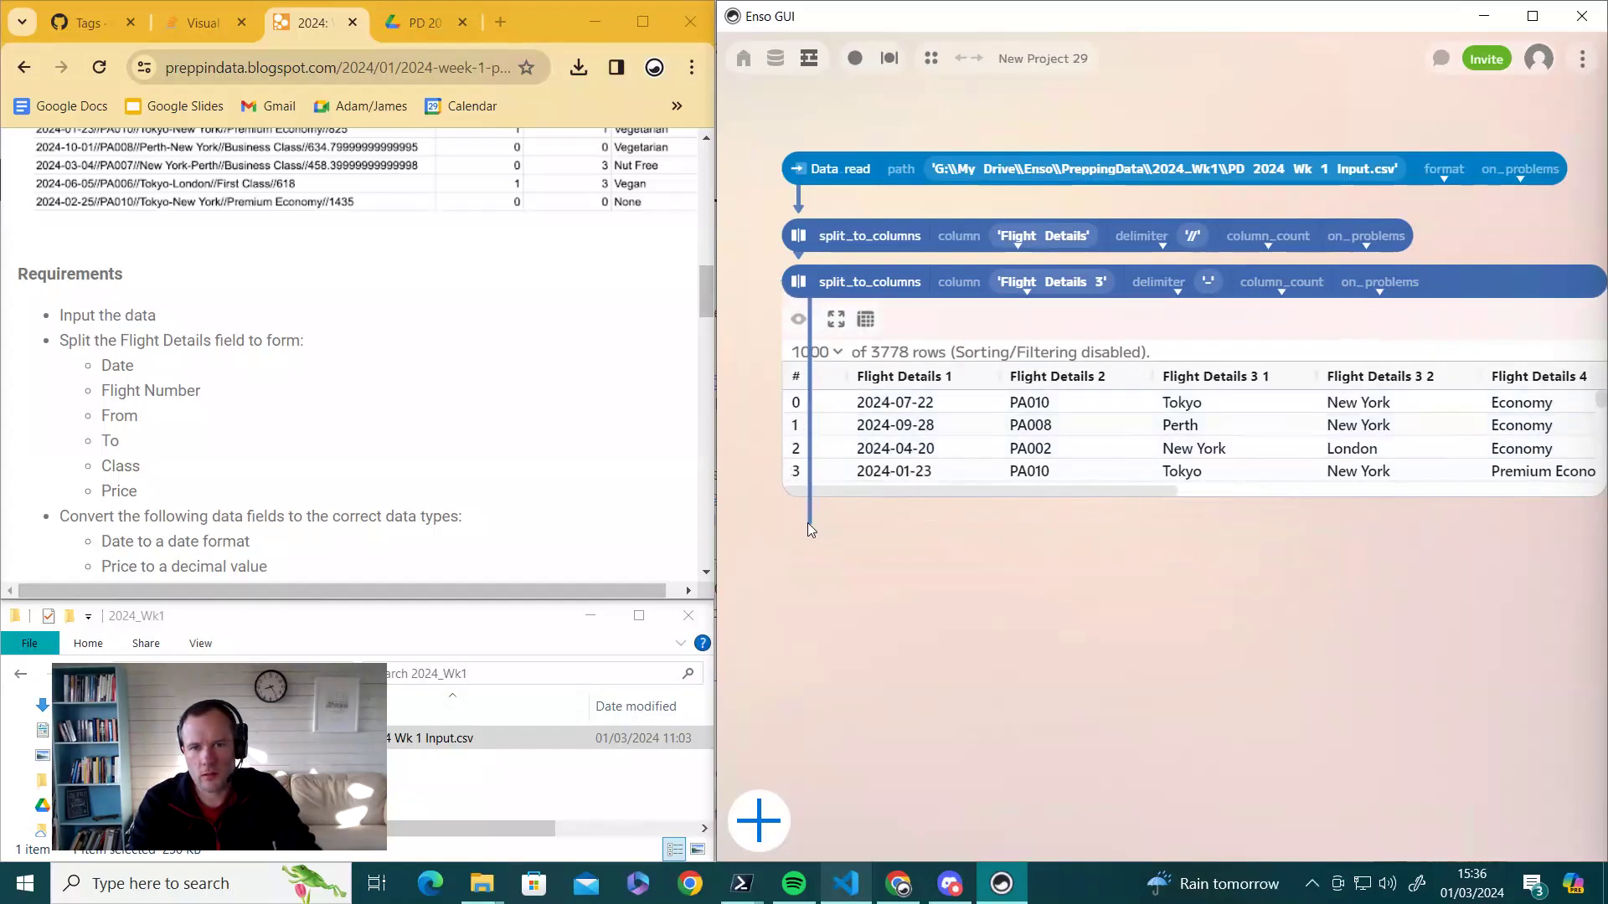
key(Up)
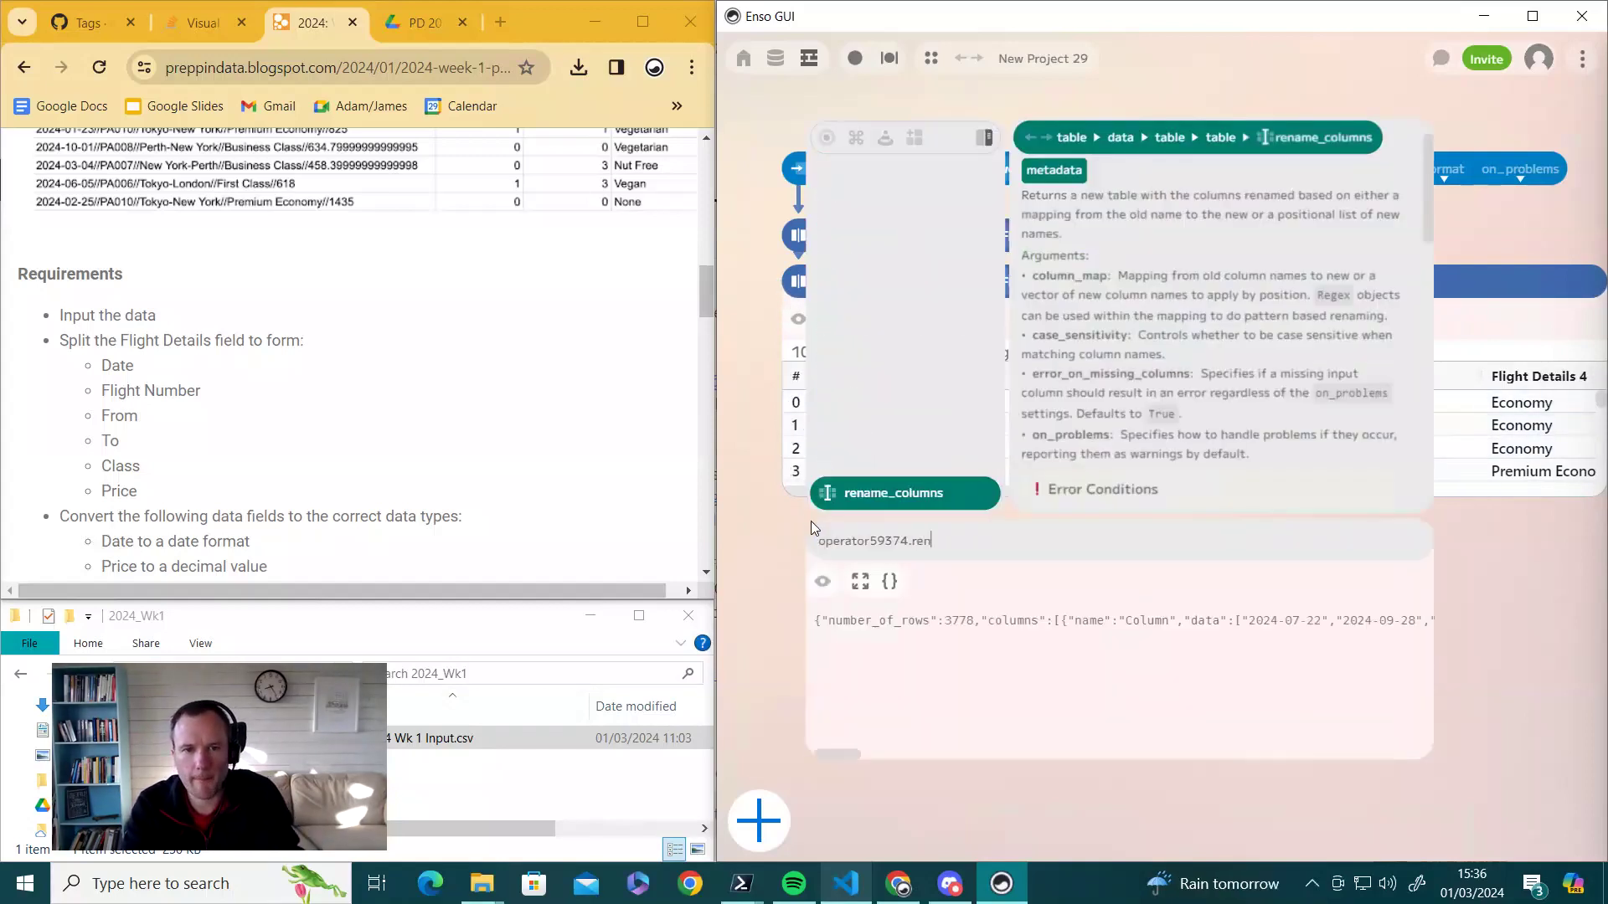
- Add a rename_columns step whose first pair renames a column to Date
key(Return)
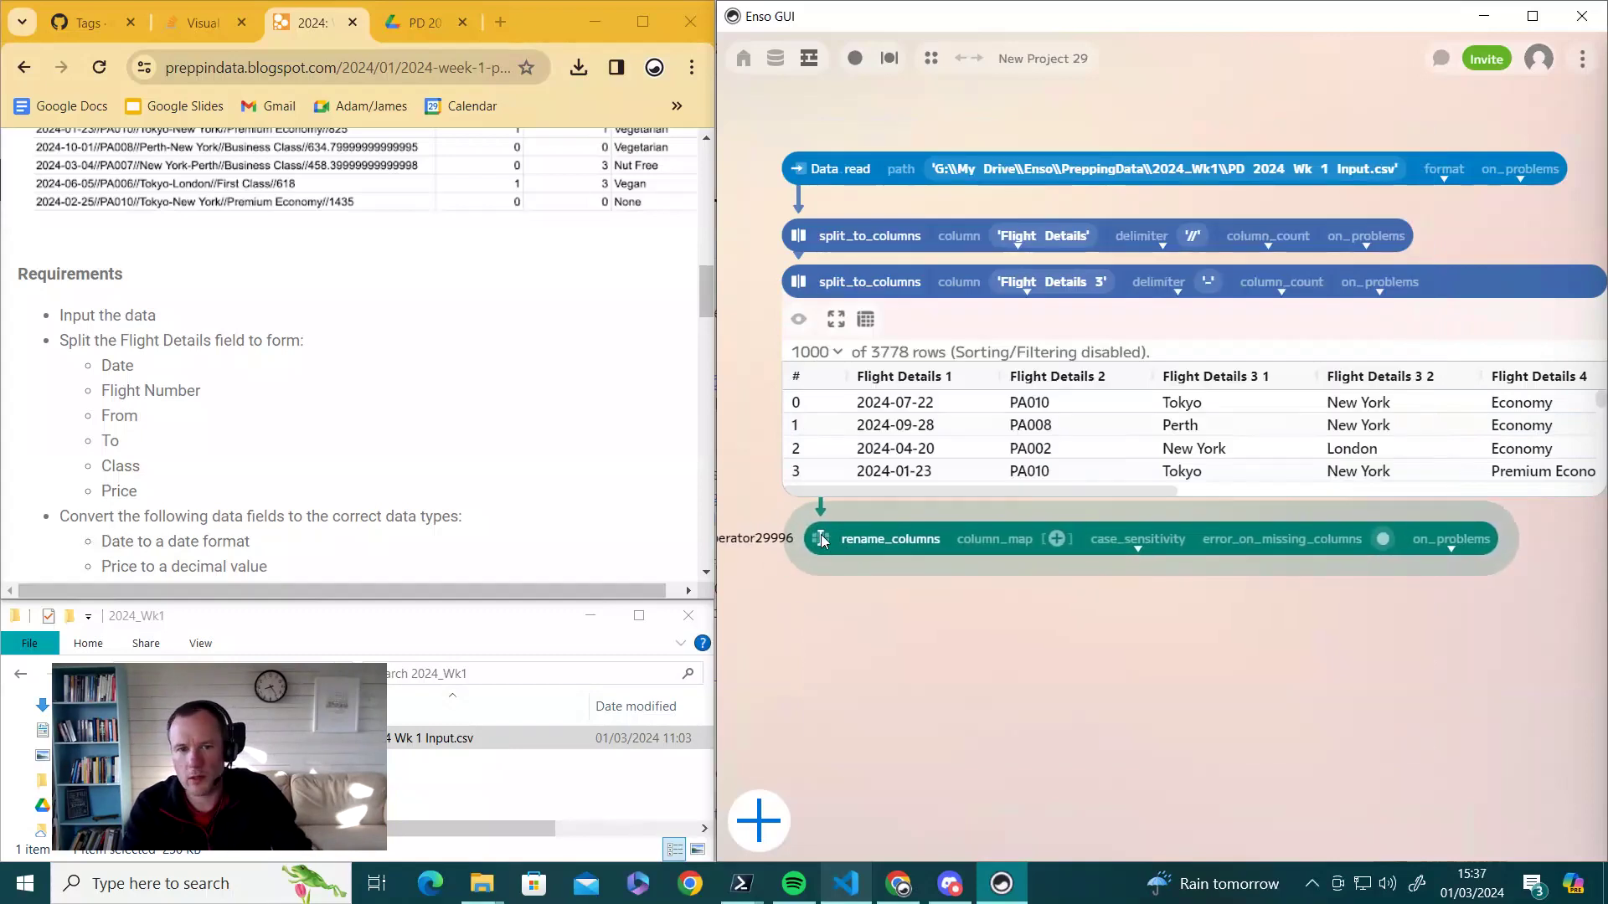
click(1057, 539)
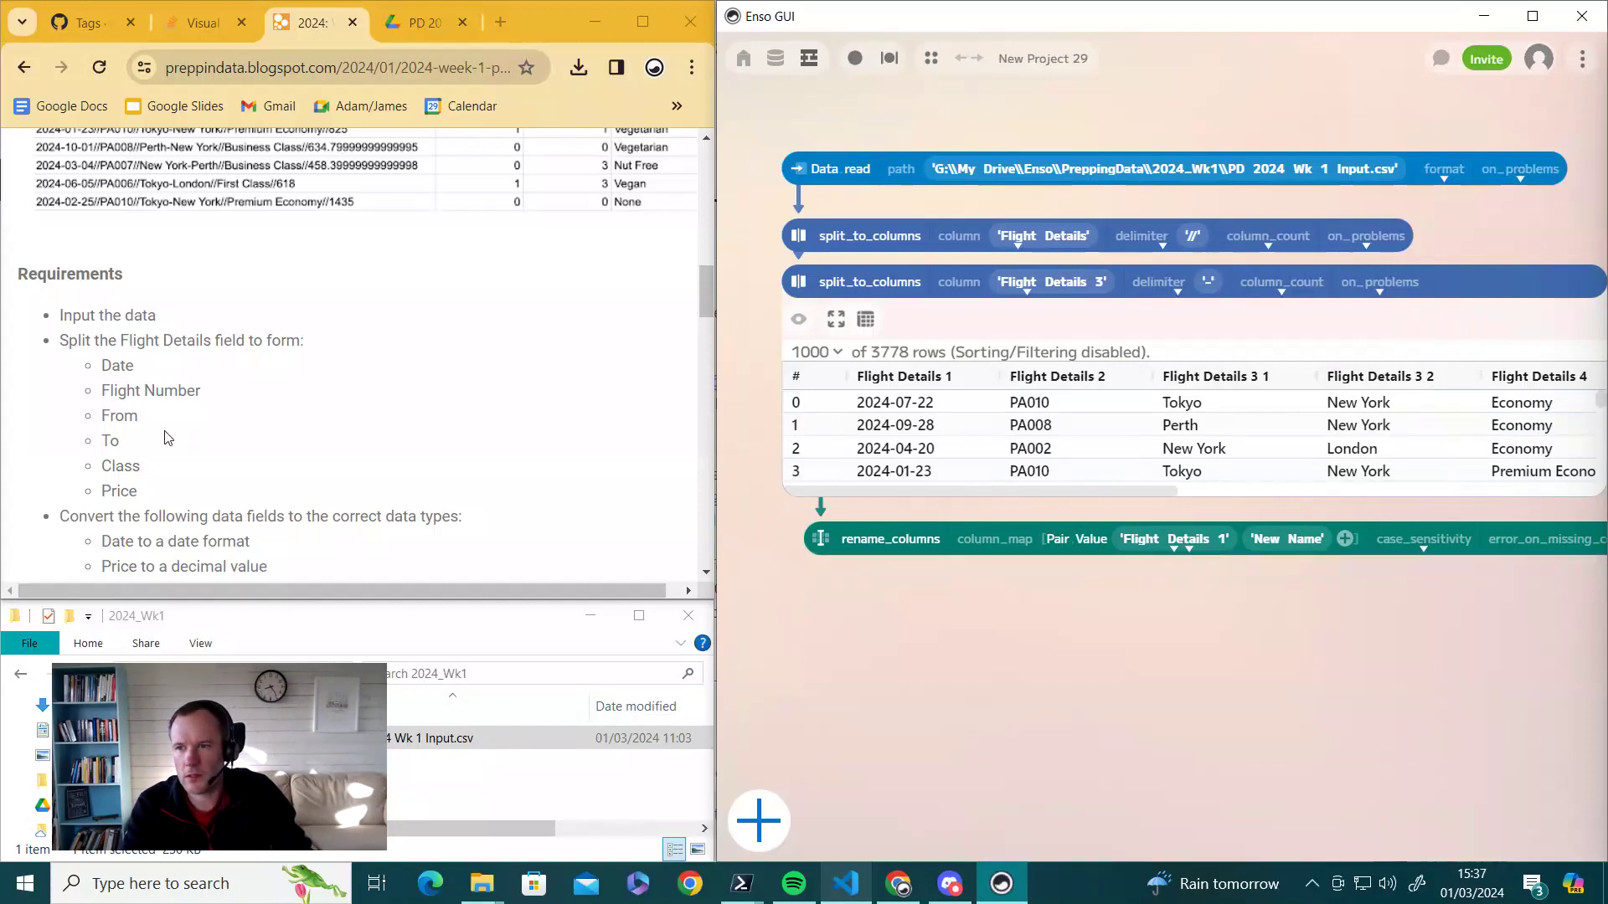
double_click(118, 374)
key(ctrl+c)
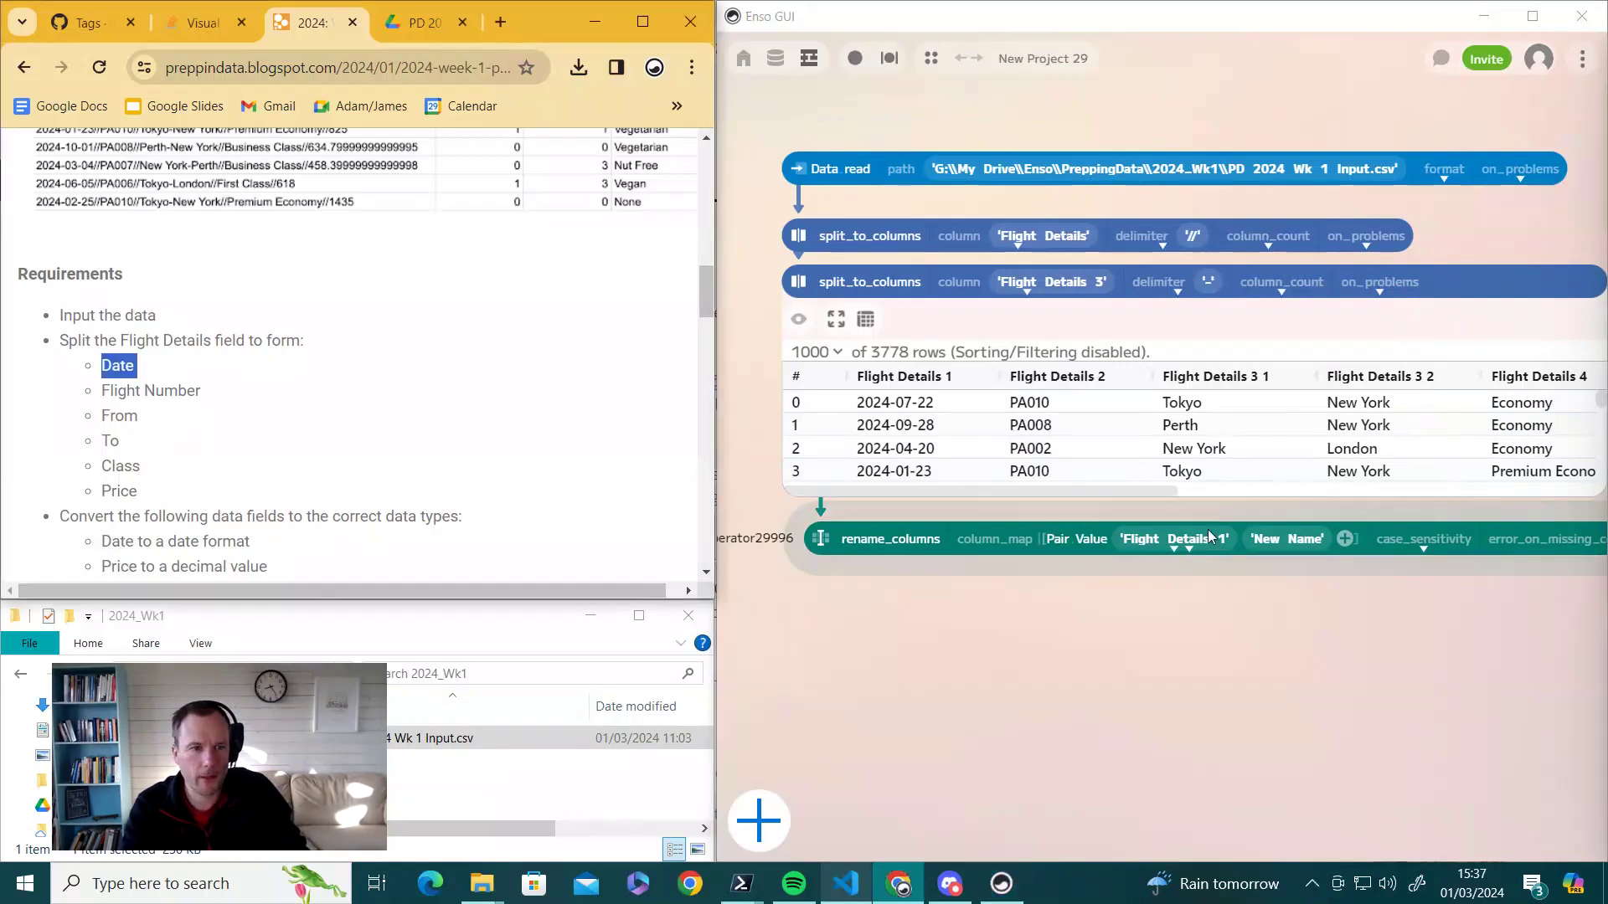
click(1274, 540)
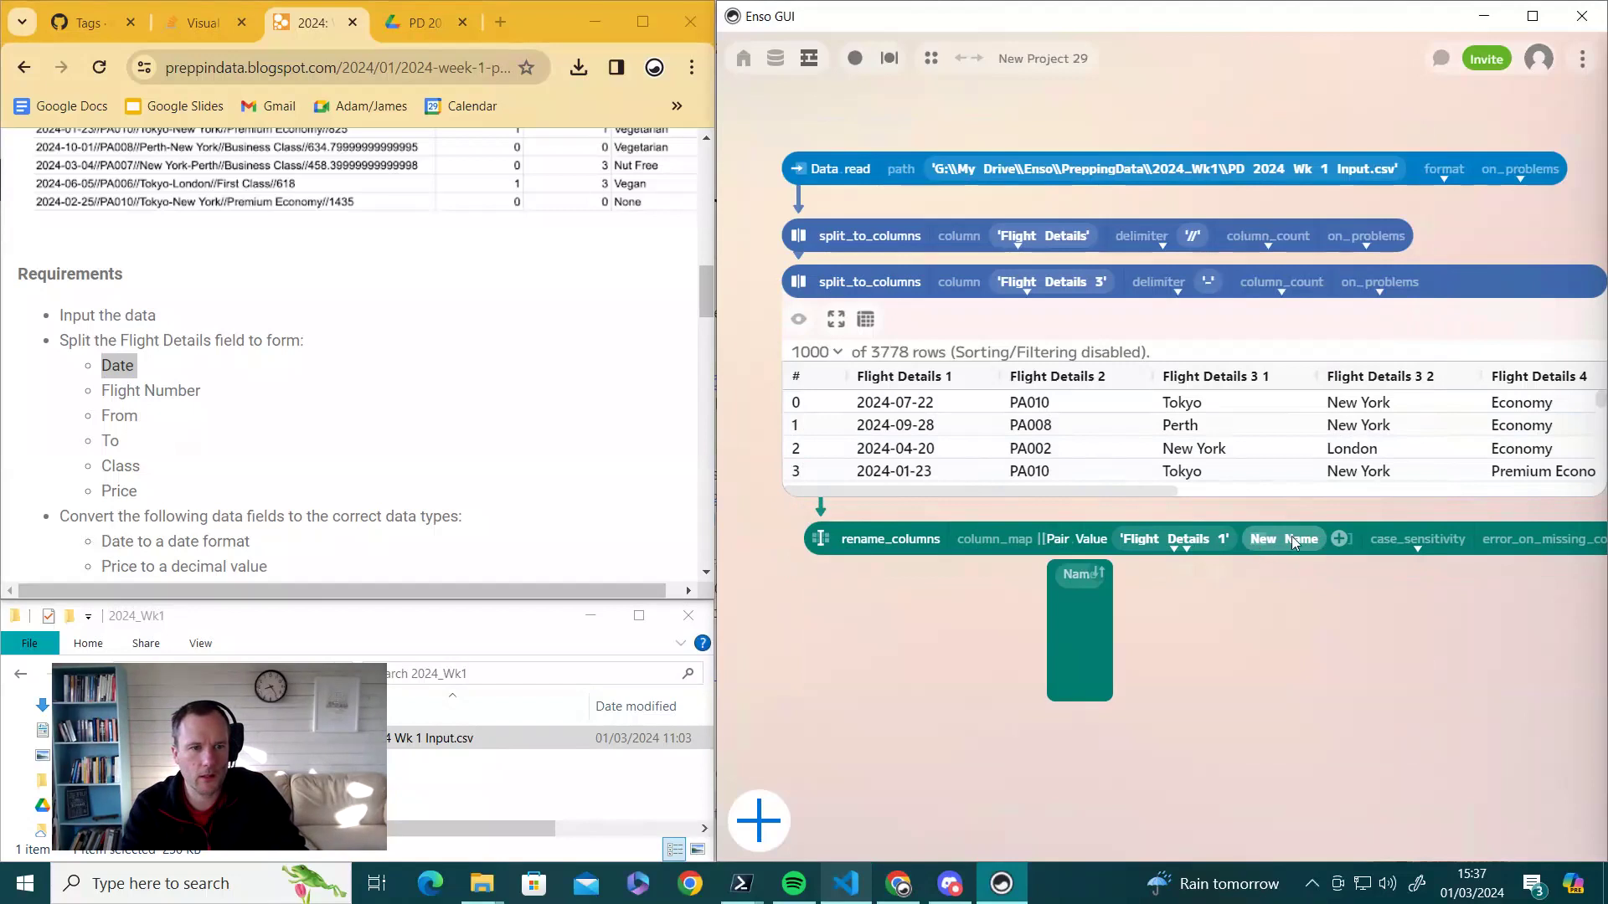
key(ctrl+v)
click(1307, 538)
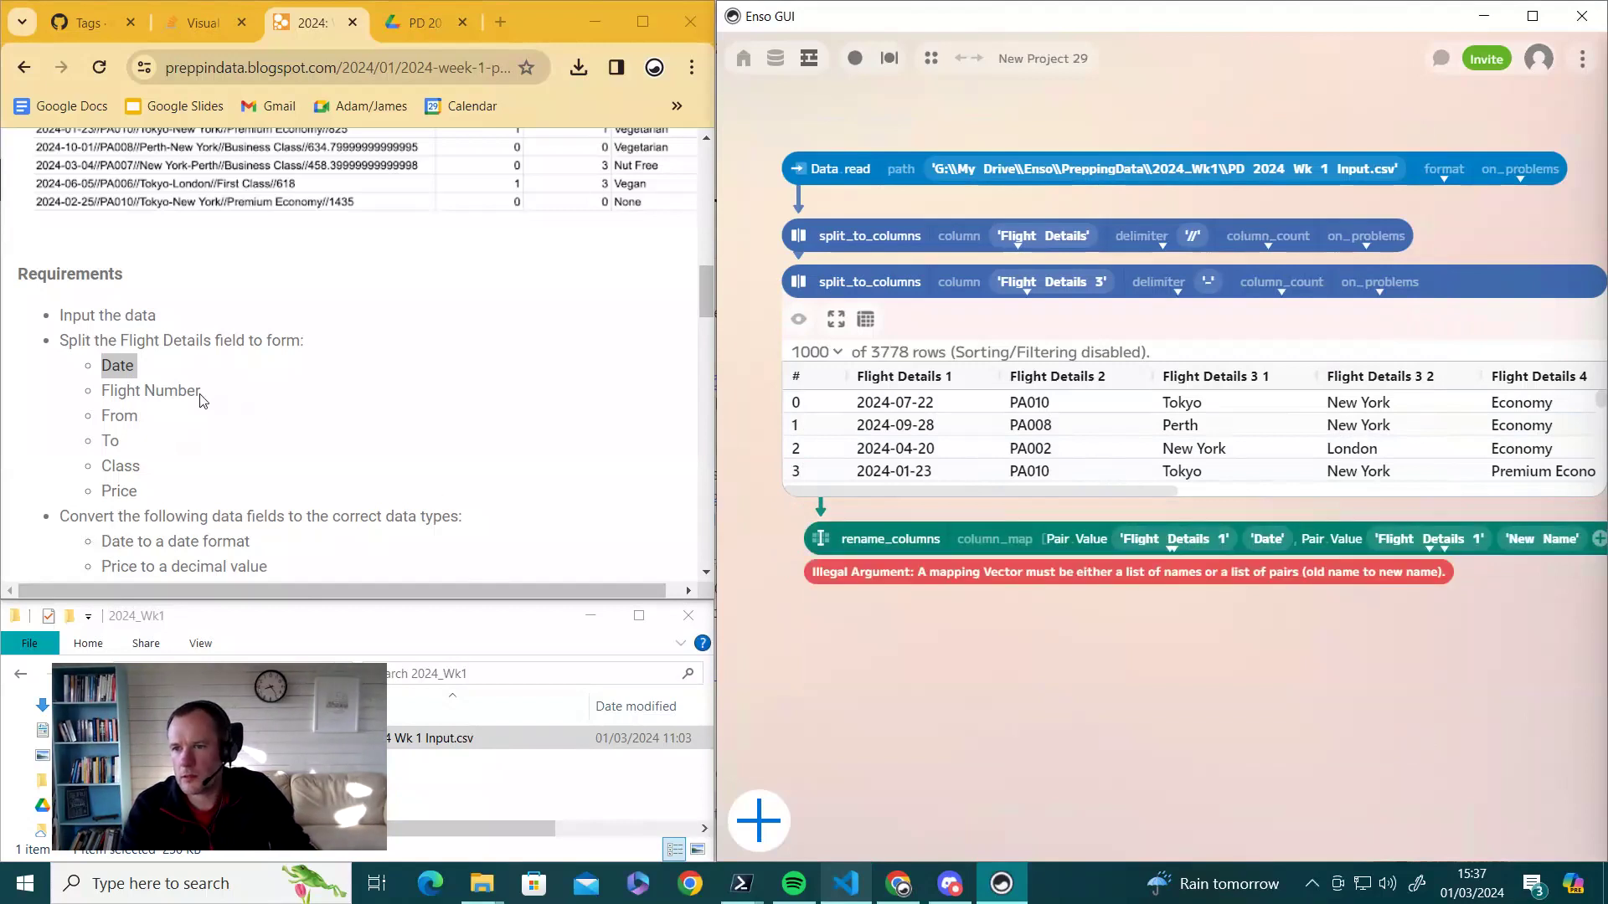
- Map Flight Details 2 to the new name Flight Number
click(210, 399)
drag(210, 398, 101, 392)
key(ctrl+c)
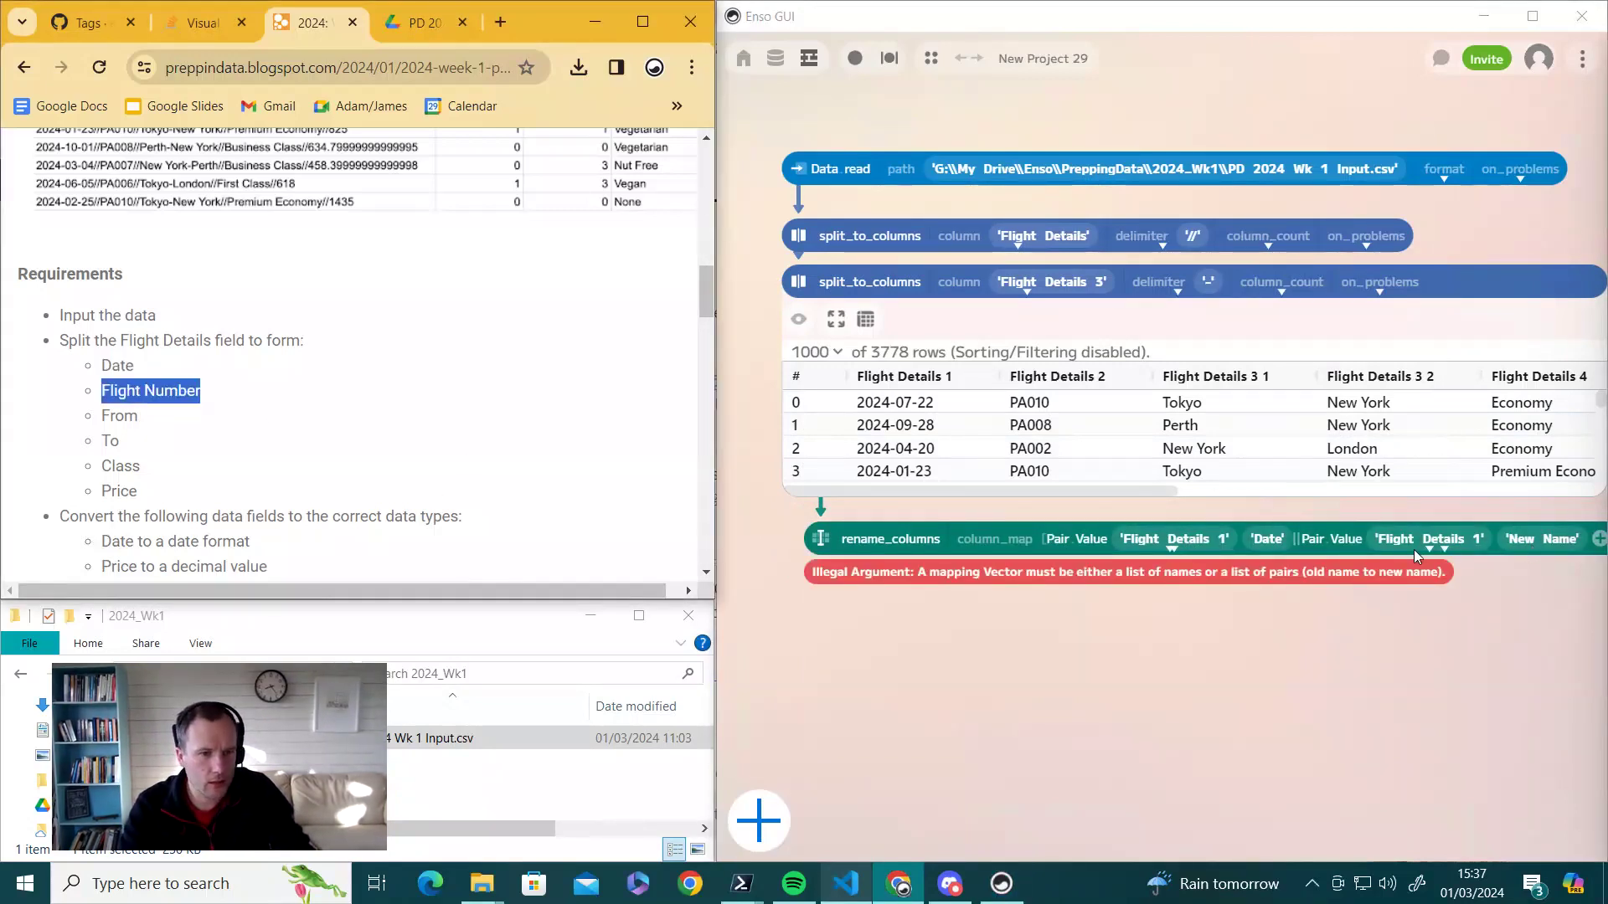
click(1430, 548)
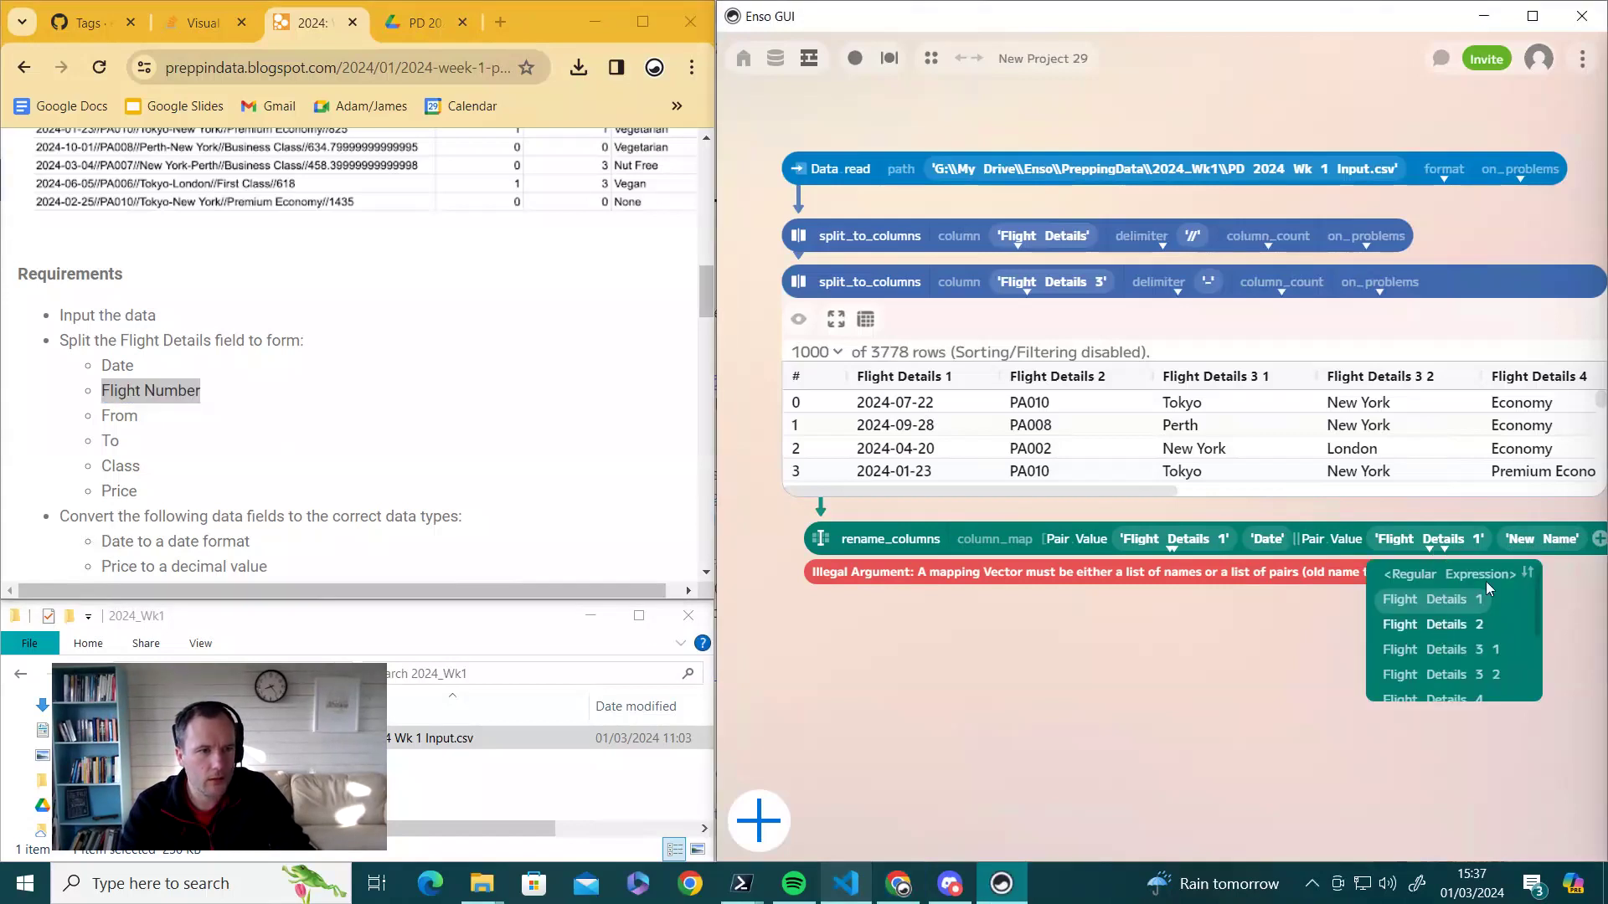
click(1474, 622)
click(1528, 546)
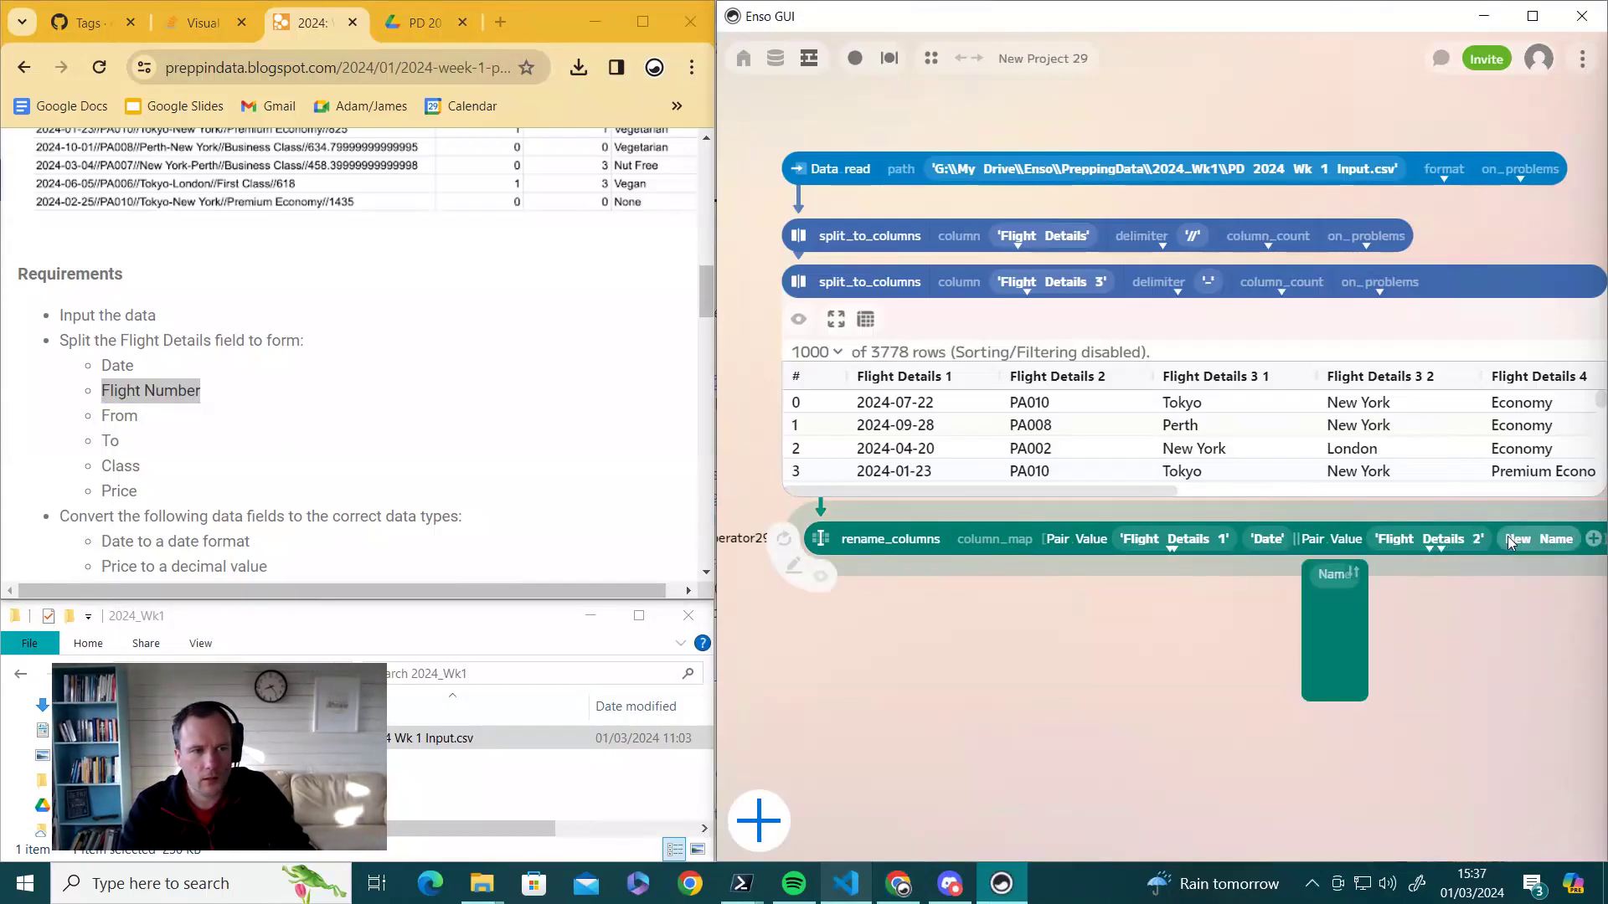
click(1571, 538)
key(ctrl+v)
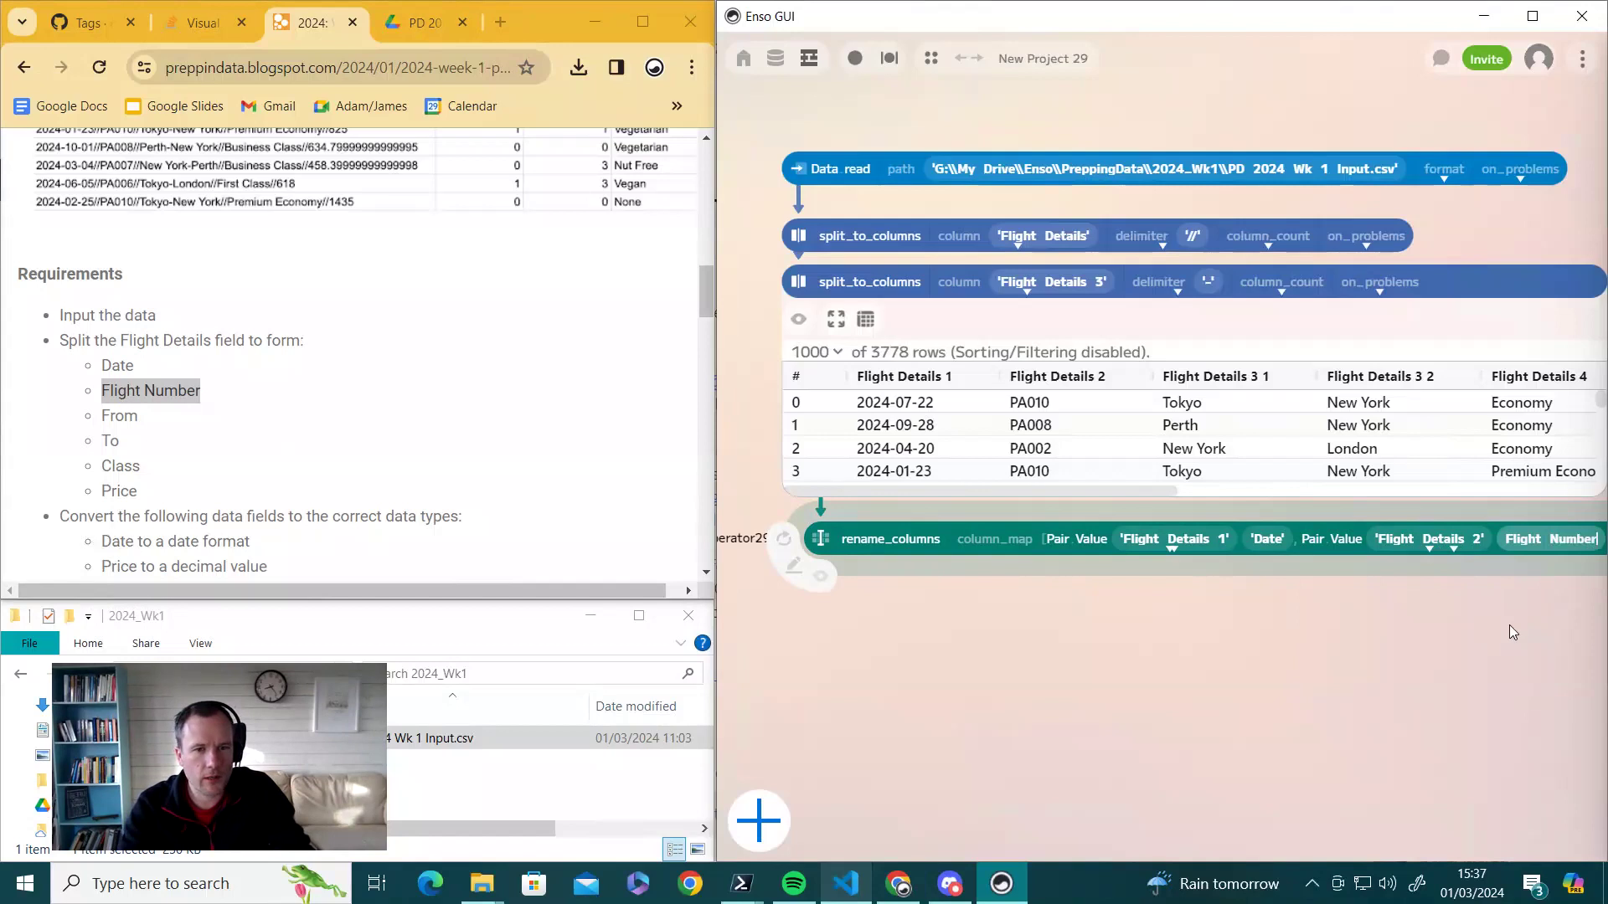
drag(1528, 634, 844, 549)
- Map Flight Details 3 1 to the new name From
click(940, 457)
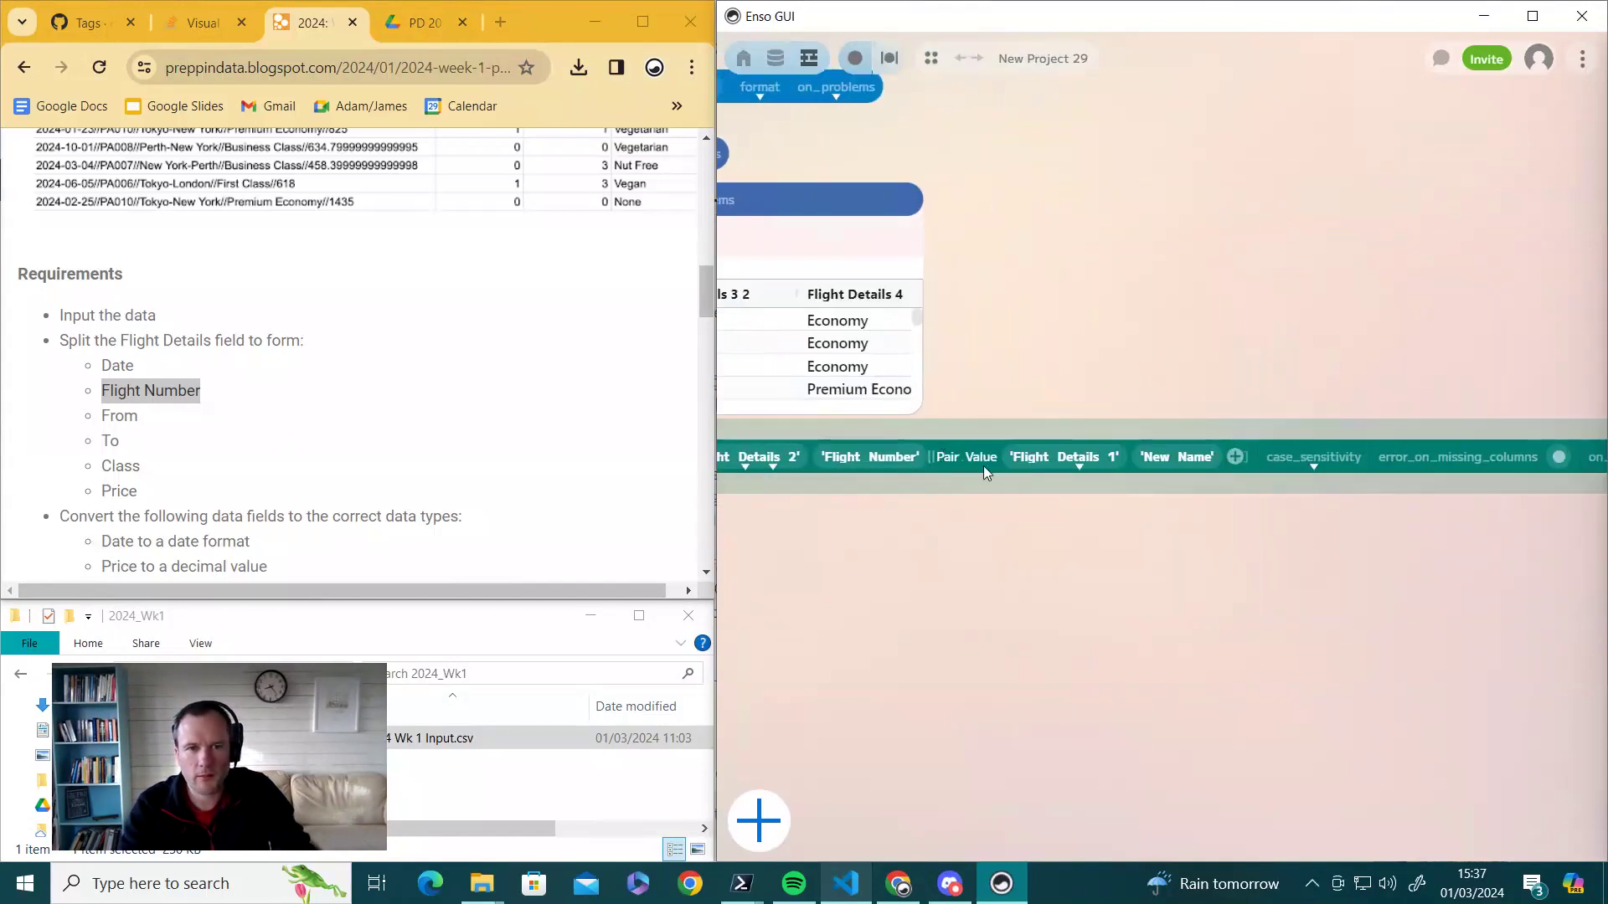
click(1079, 461)
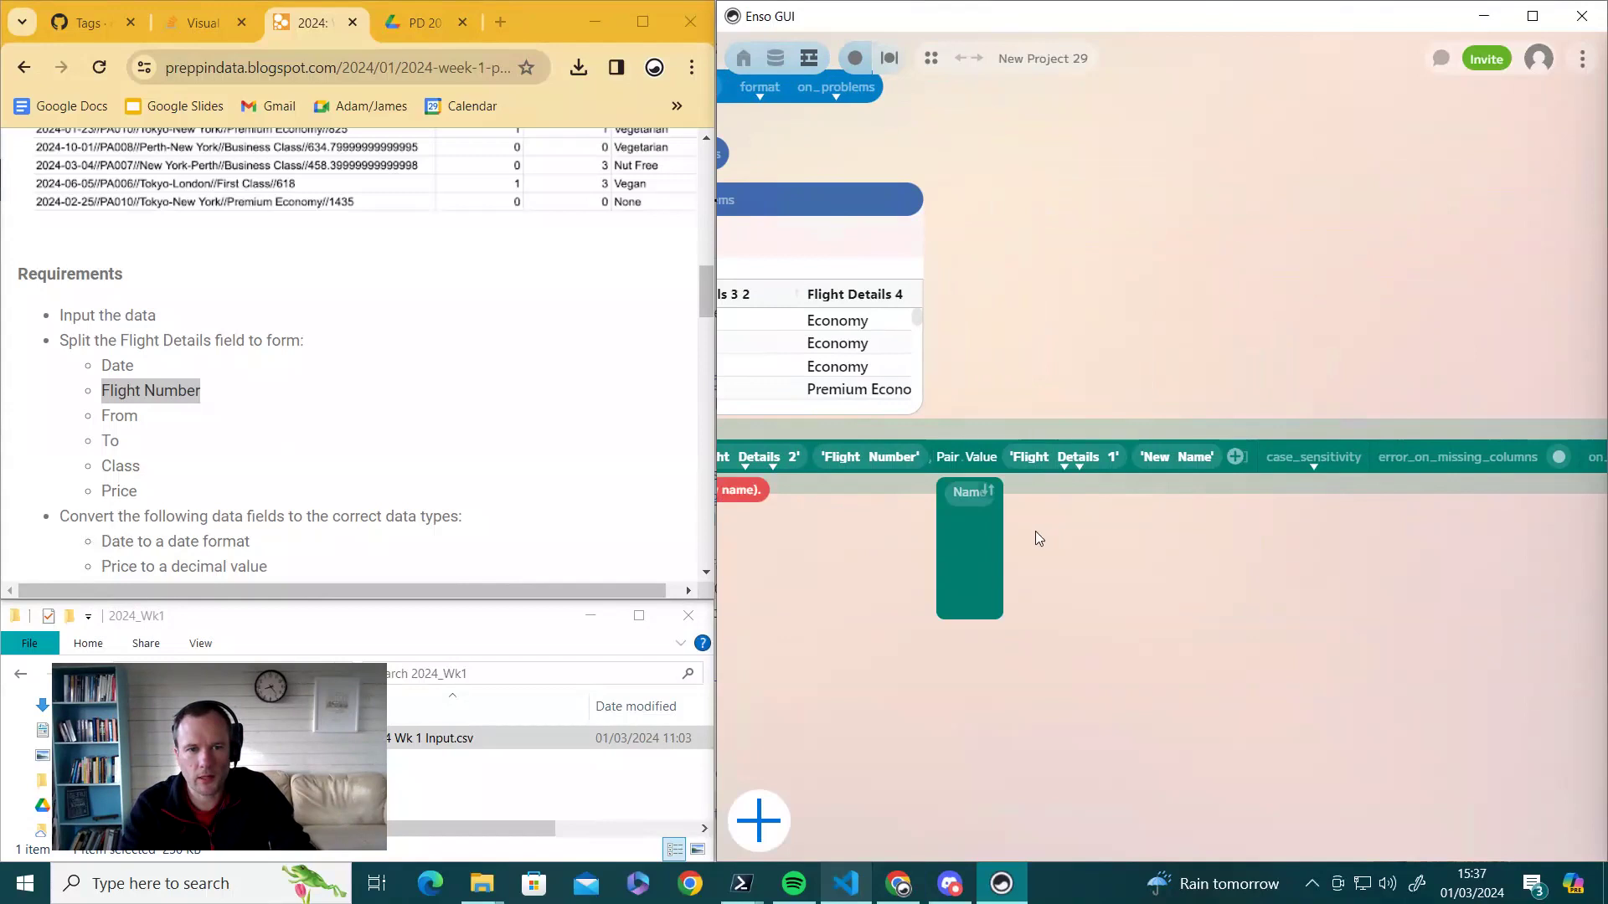
click(1063, 465)
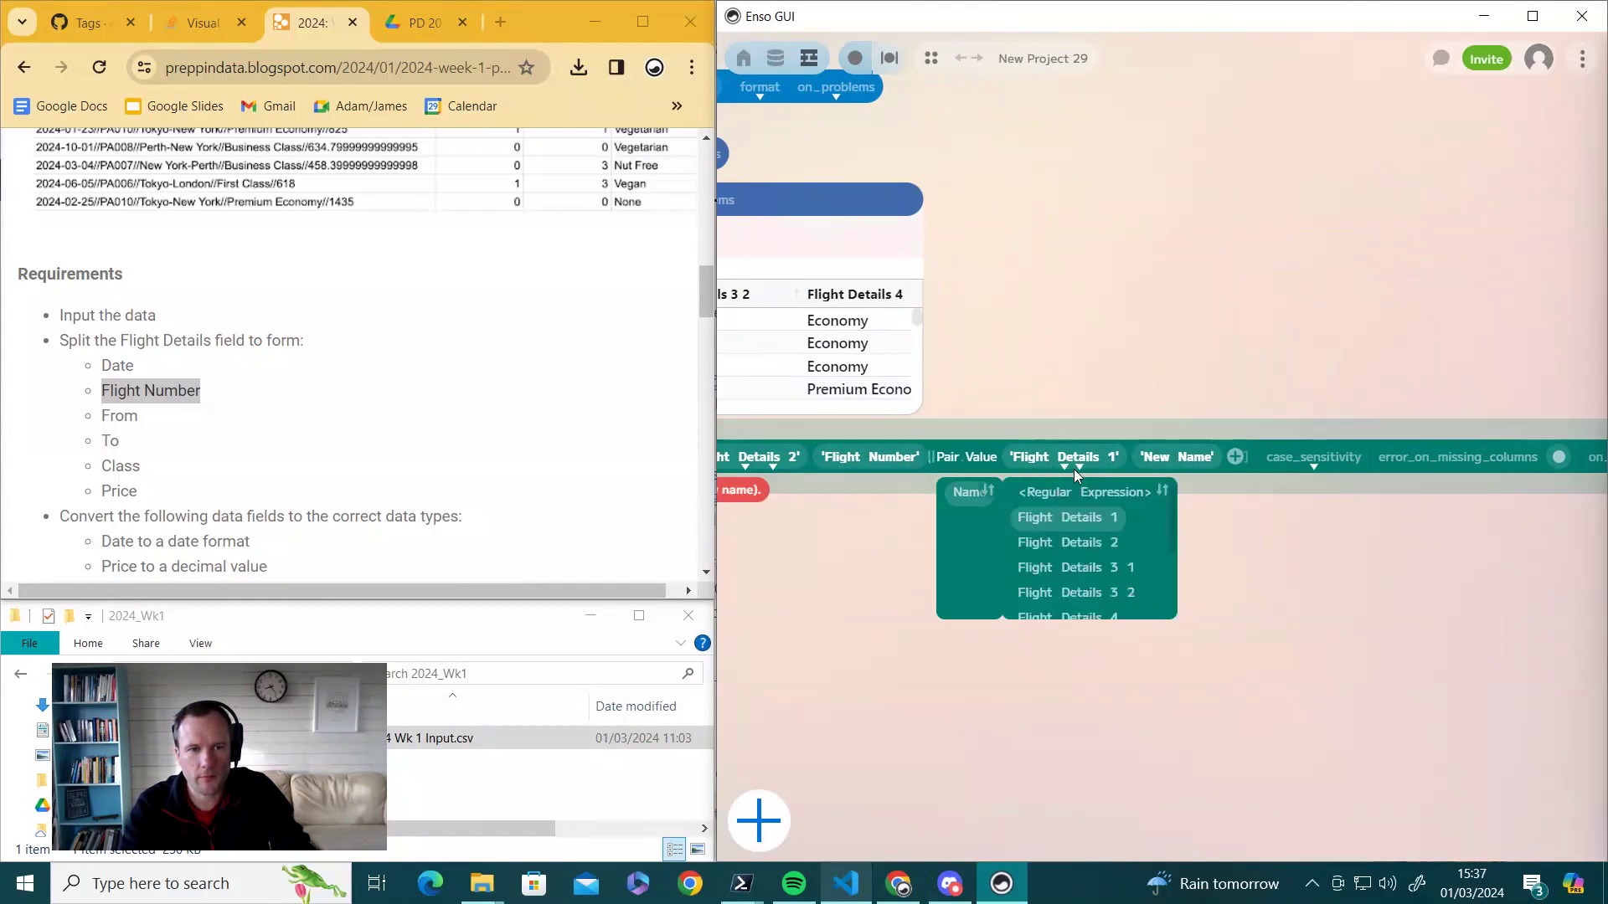
click(1072, 565)
click(1191, 456)
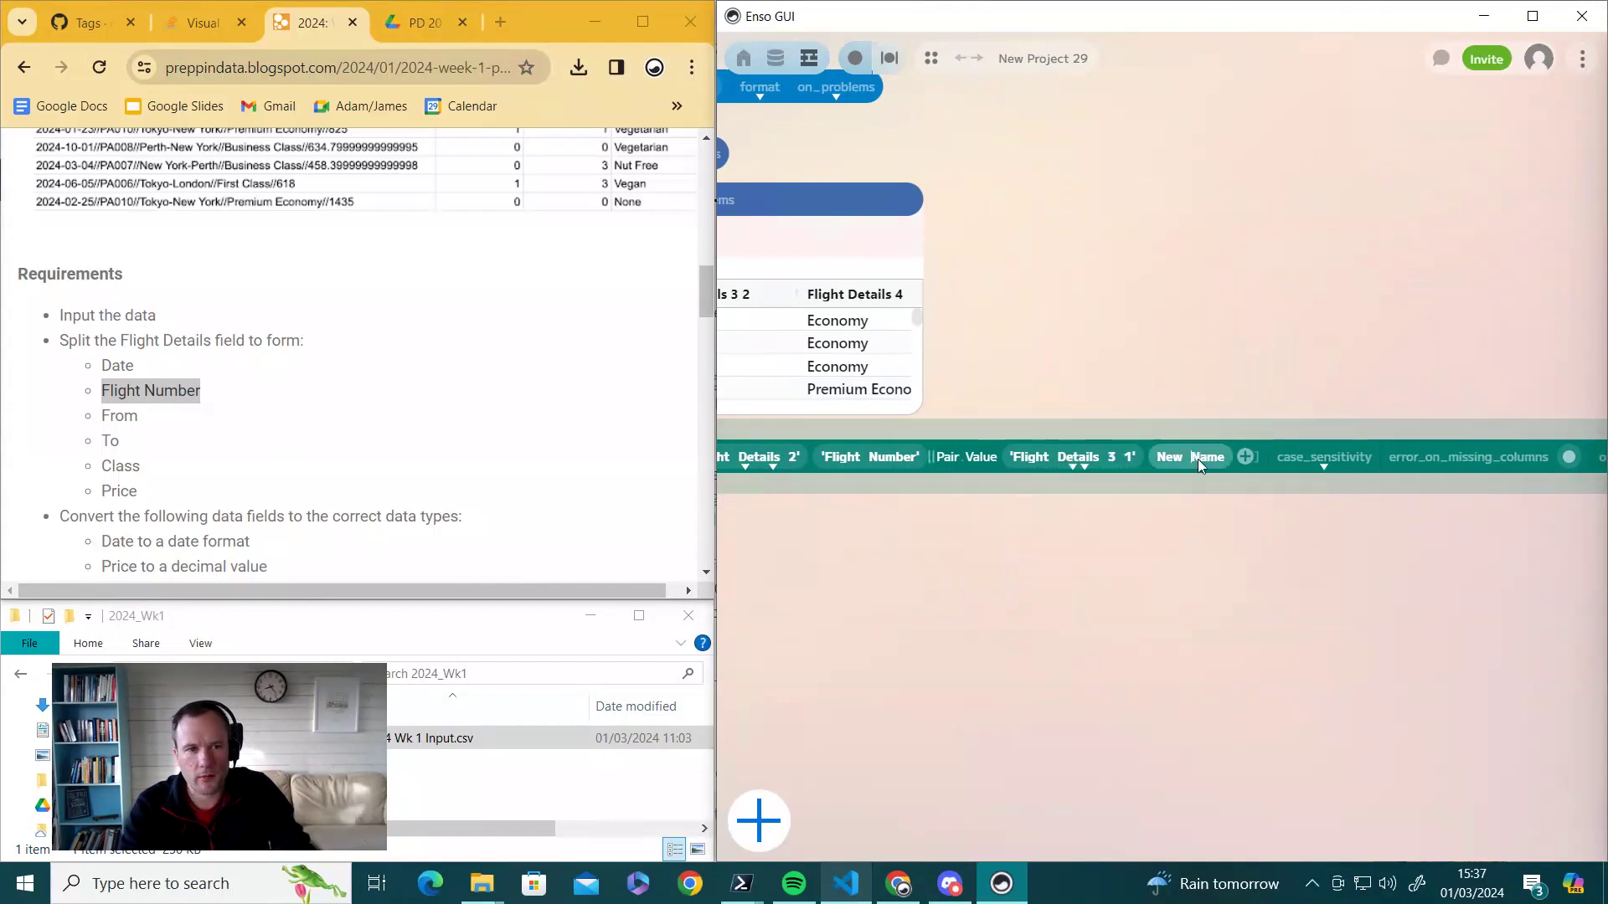
key(ctrl+a)
text(From)
click(1243, 509)
- Map Flight Details 3 2 to the new name To
click(1214, 457)
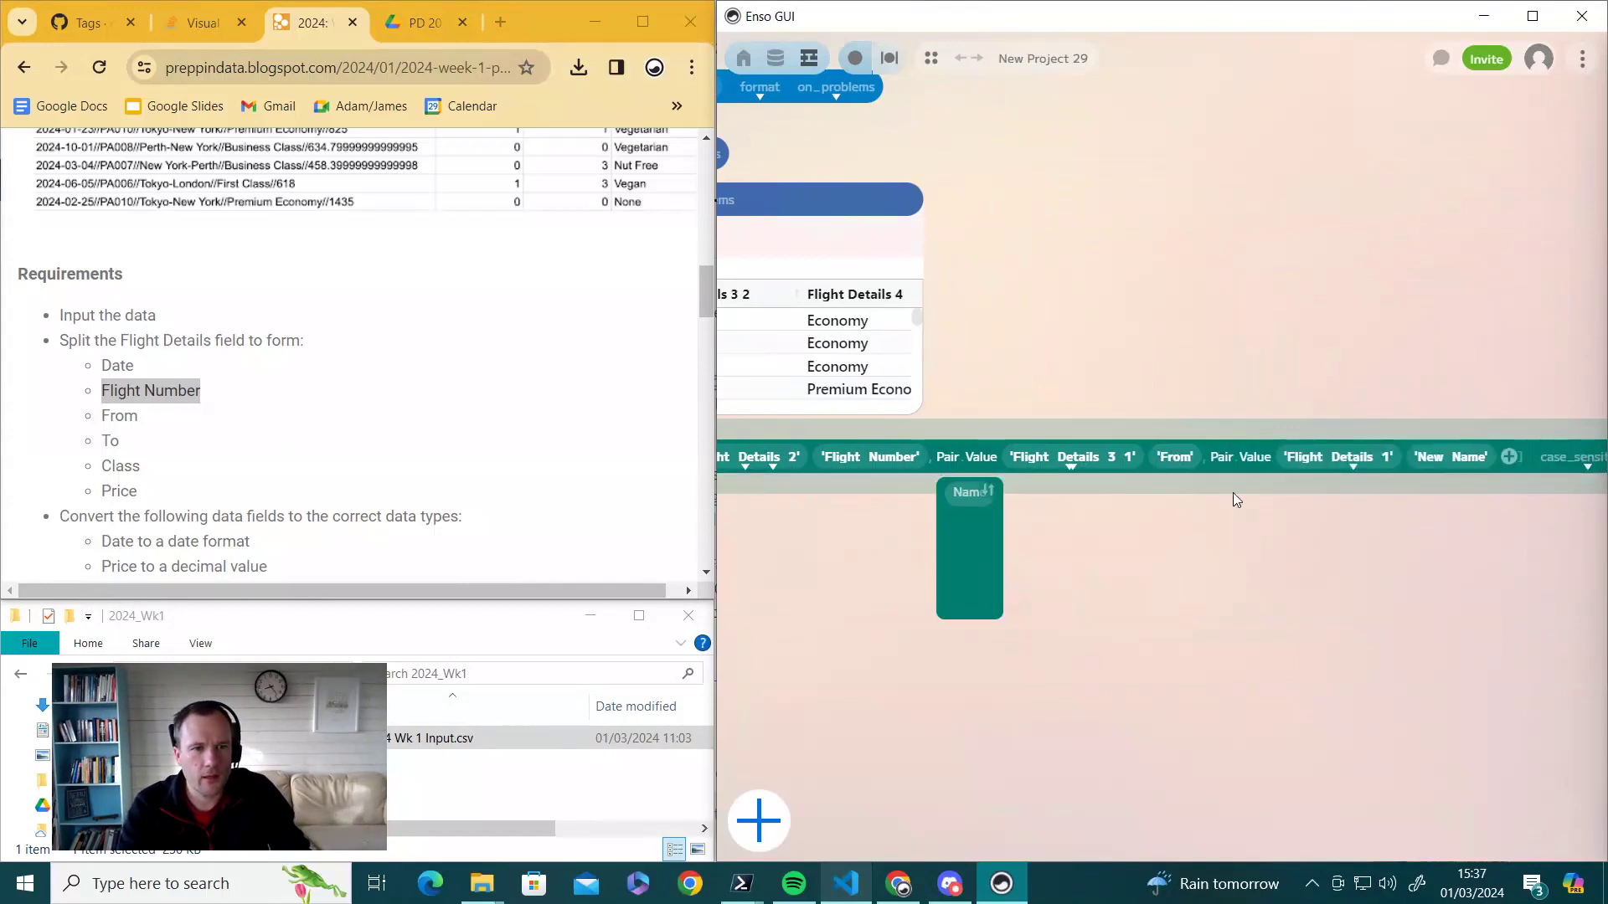
click(1353, 465)
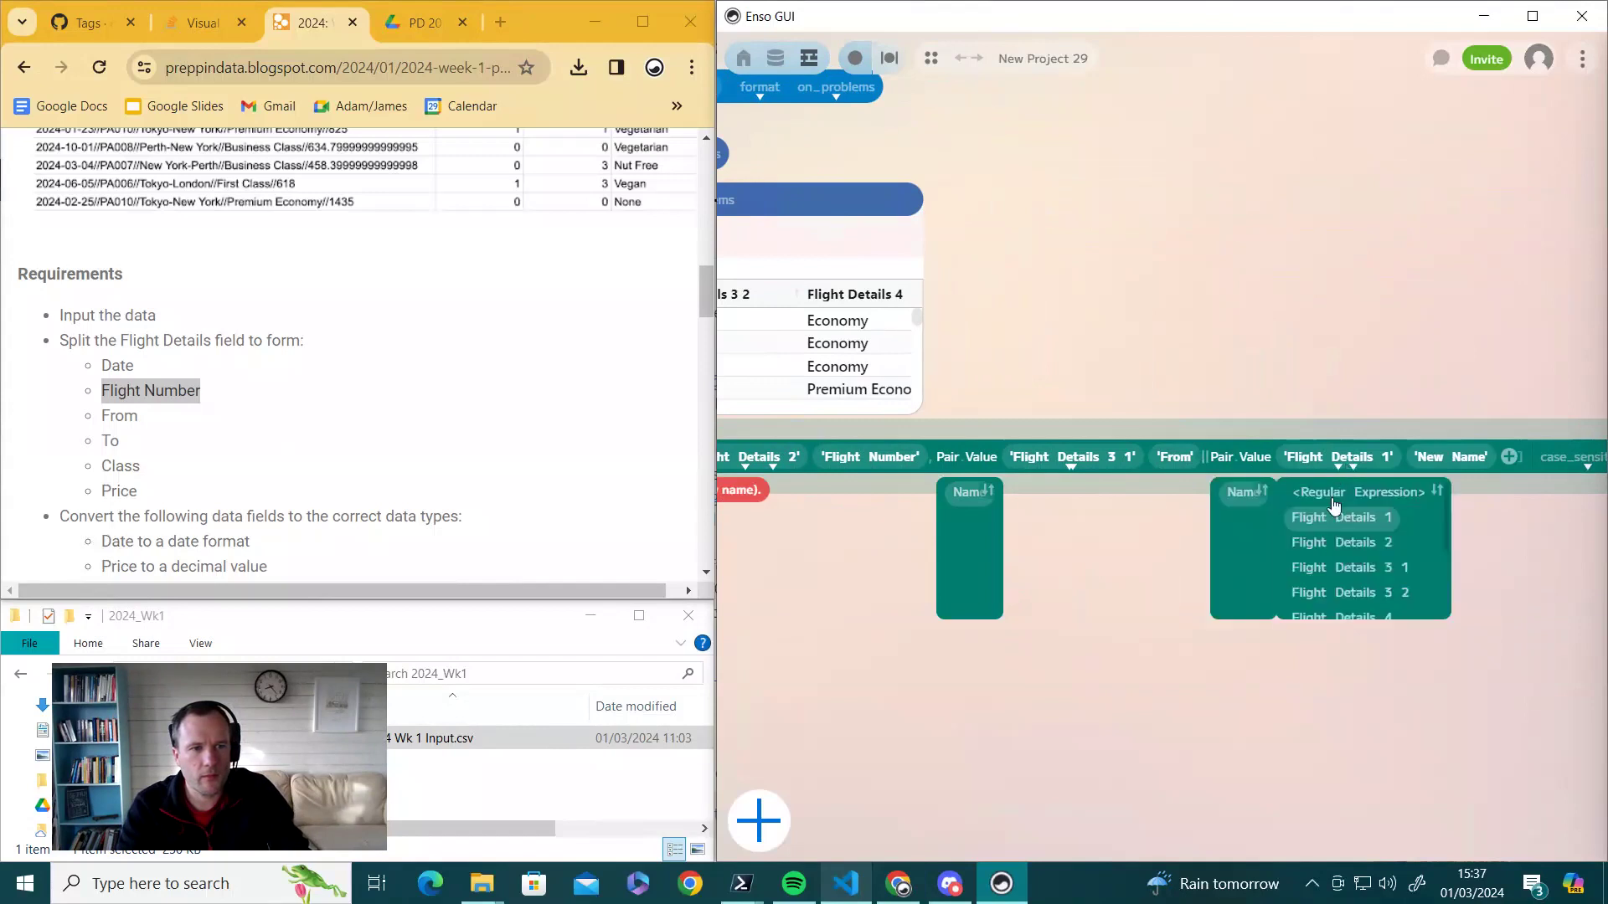
click(1355, 595)
drag(1460, 583, 1179, 601)
click(1199, 477)
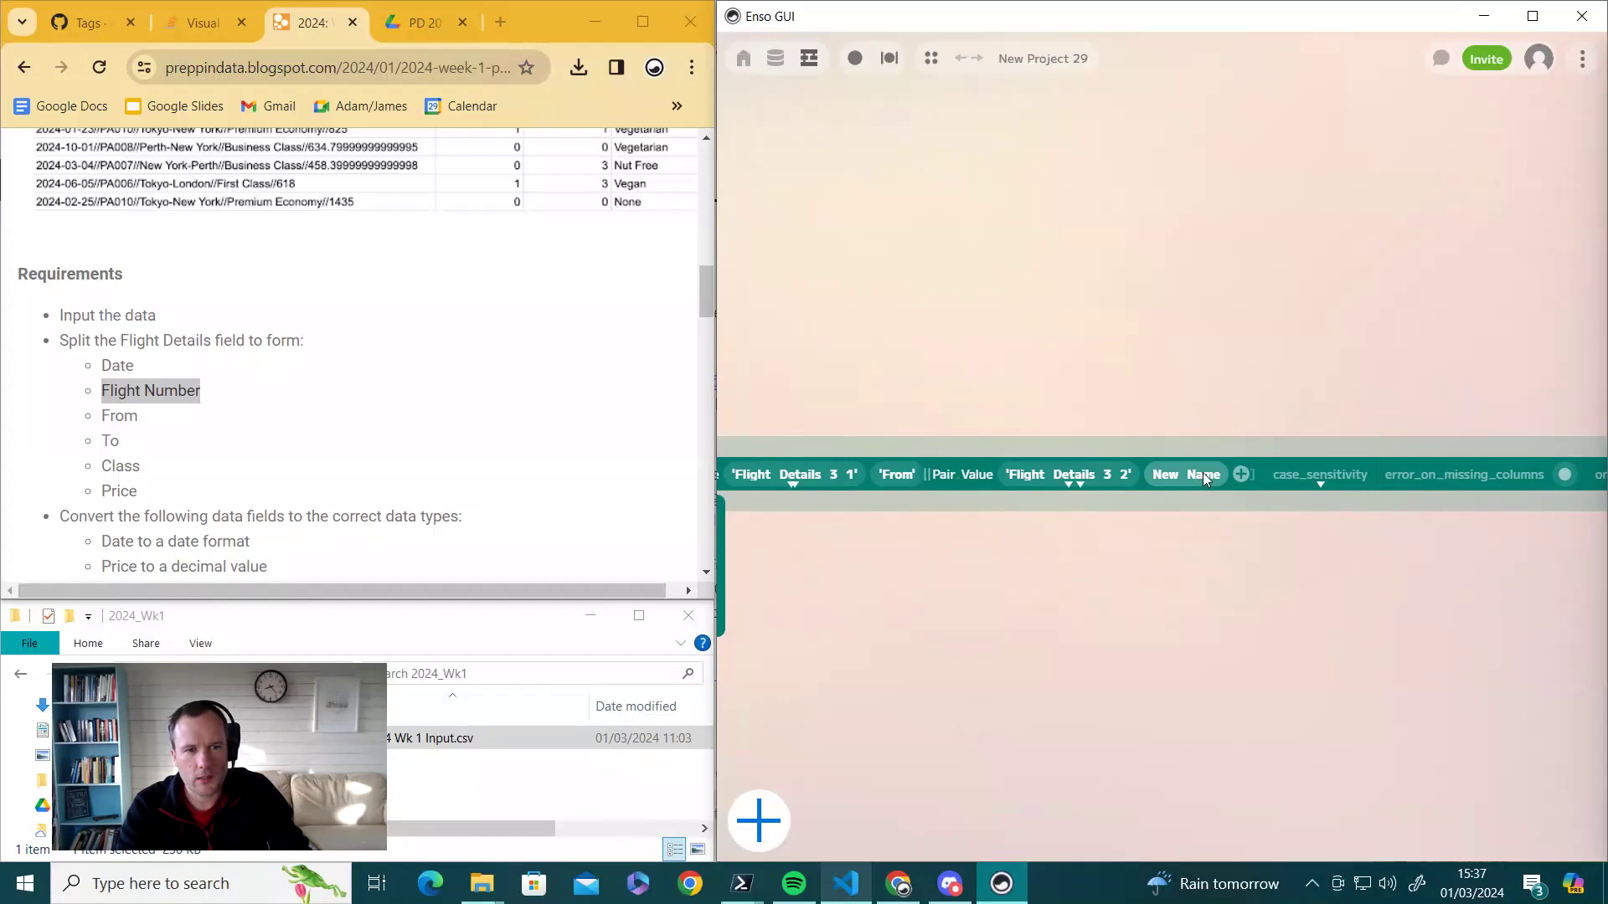
key(BackSpace)
key(BackSpace)
key(BackSpace)
key(BackSpace)
key(BackSpace)
key(BackSpace)
key(BackSpace)
key(BackSpace)
text(t)
key(BackSpace)
text(To)
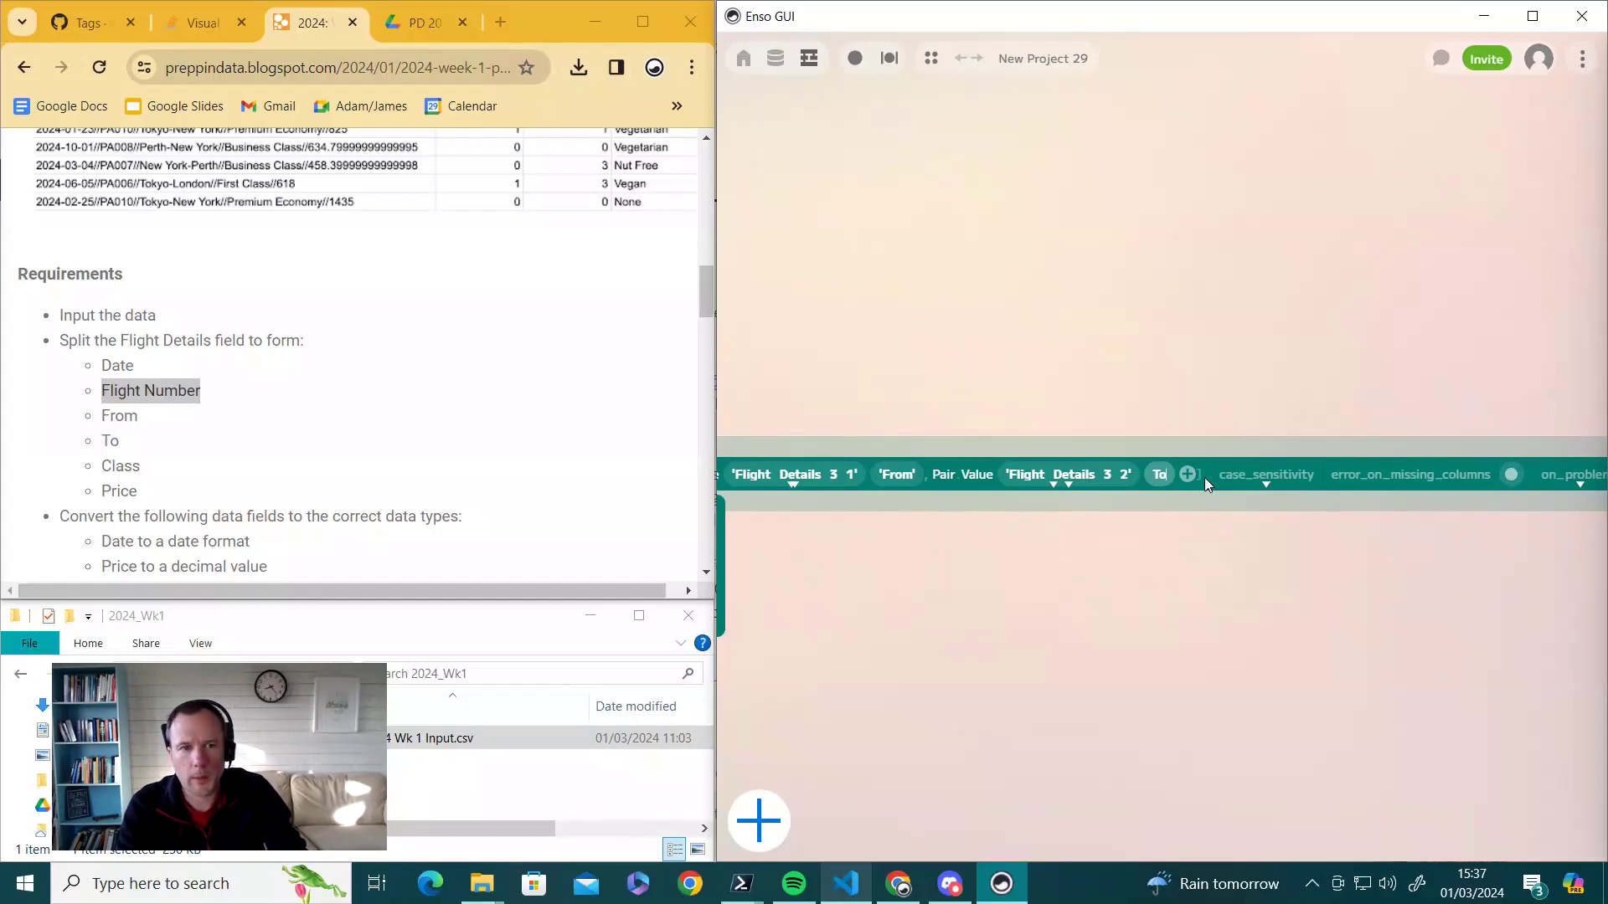
click(1189, 477)
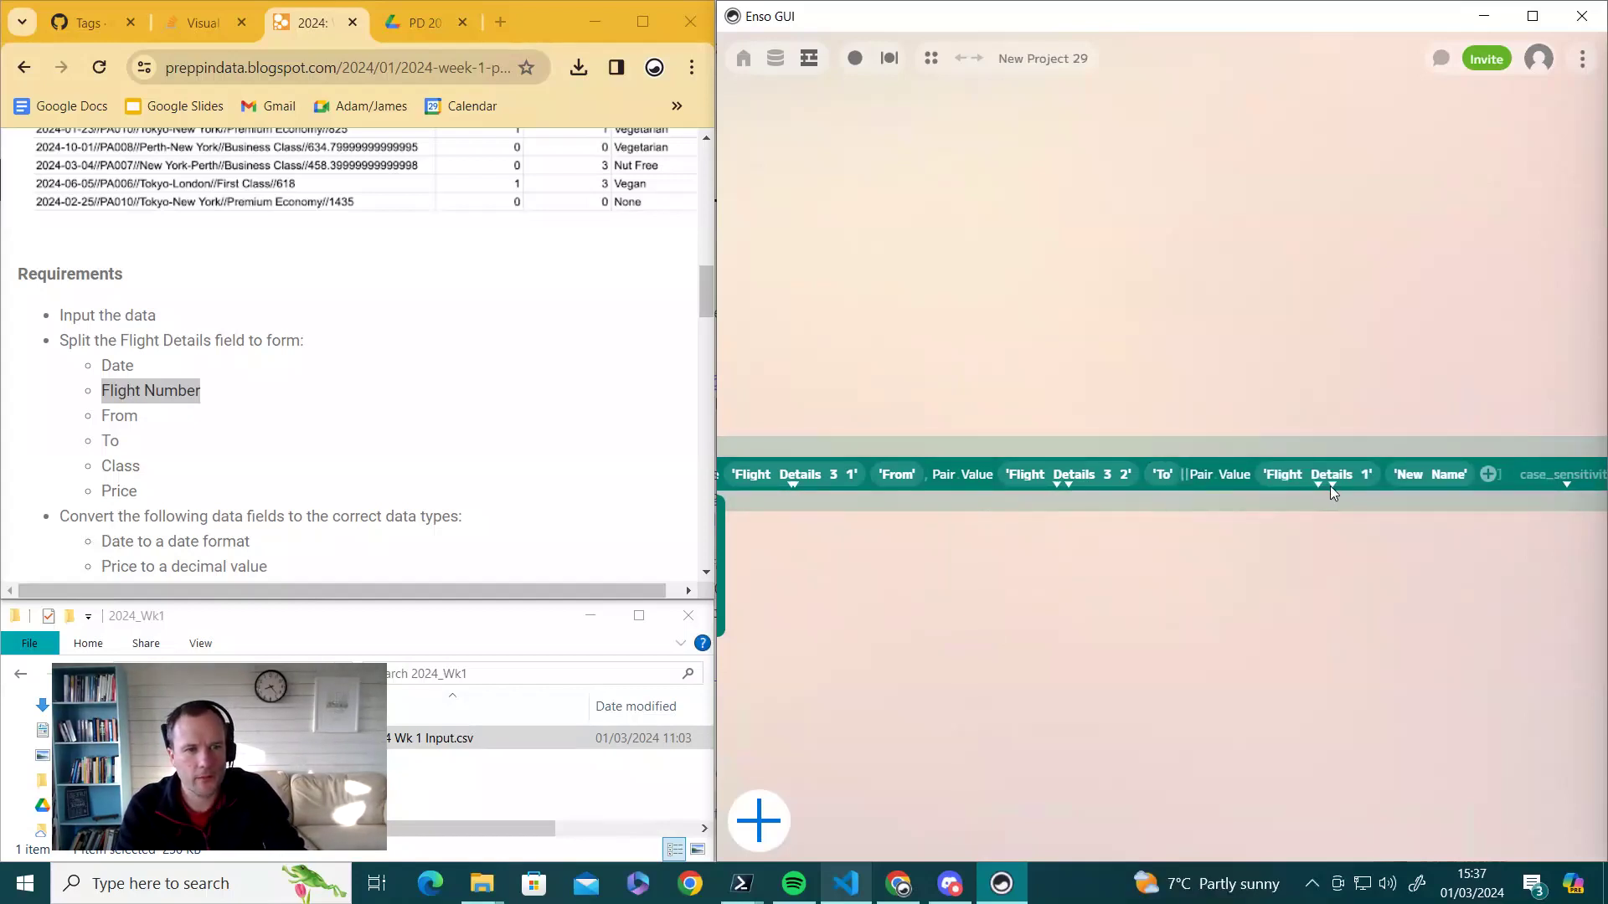
- Map Flight Details 4 to the new name Class
click(1333, 486)
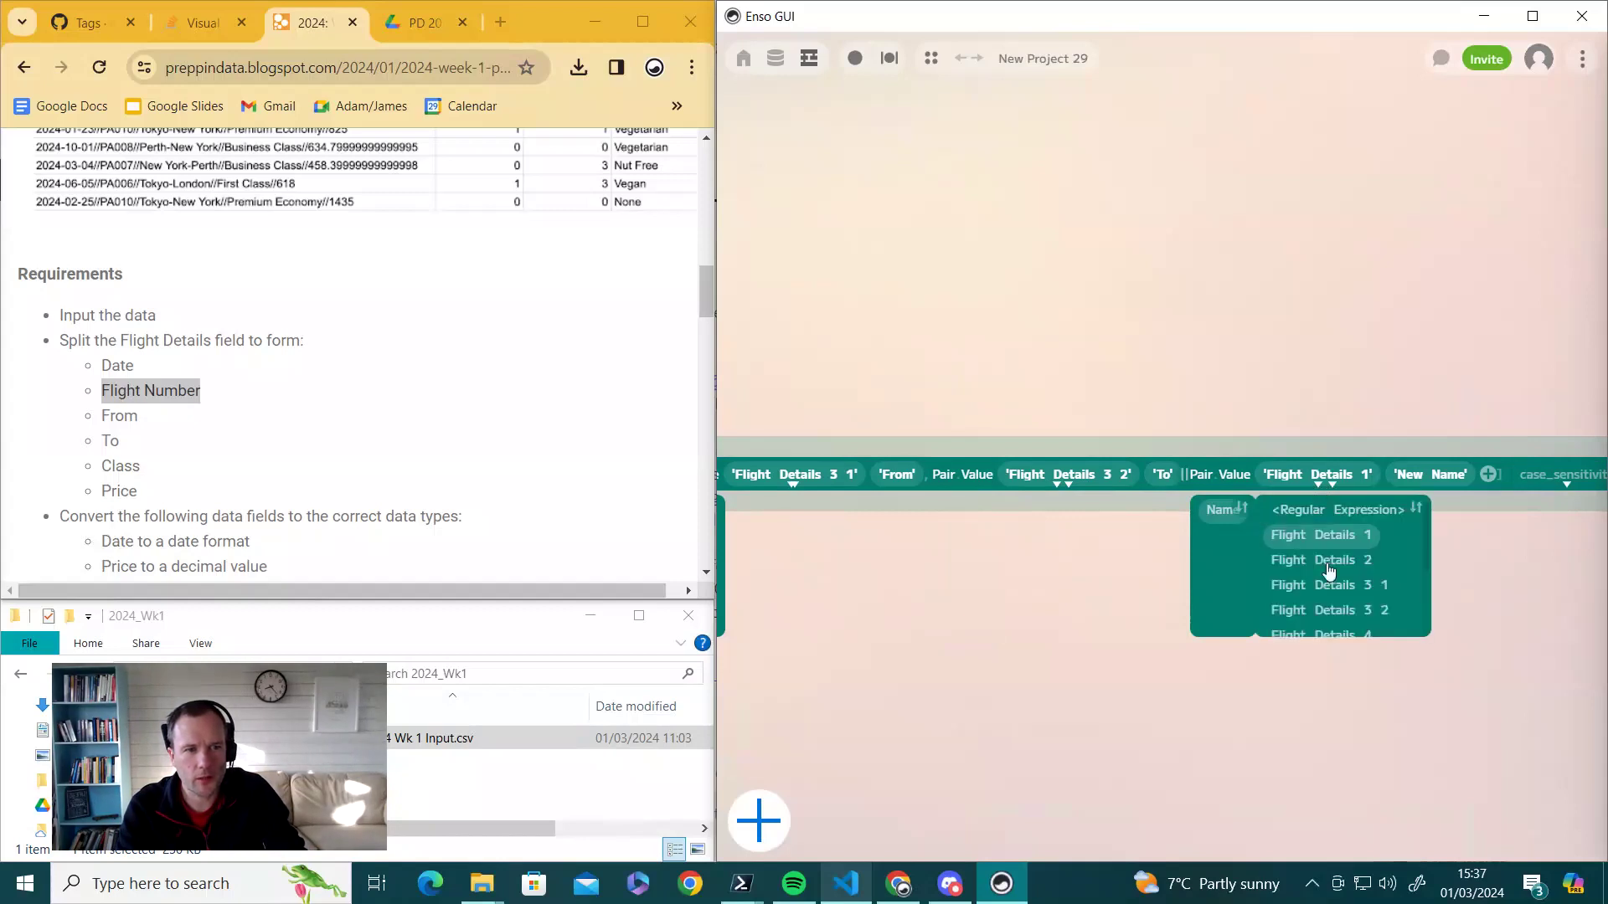
scroll(1335, 578, down, 2)
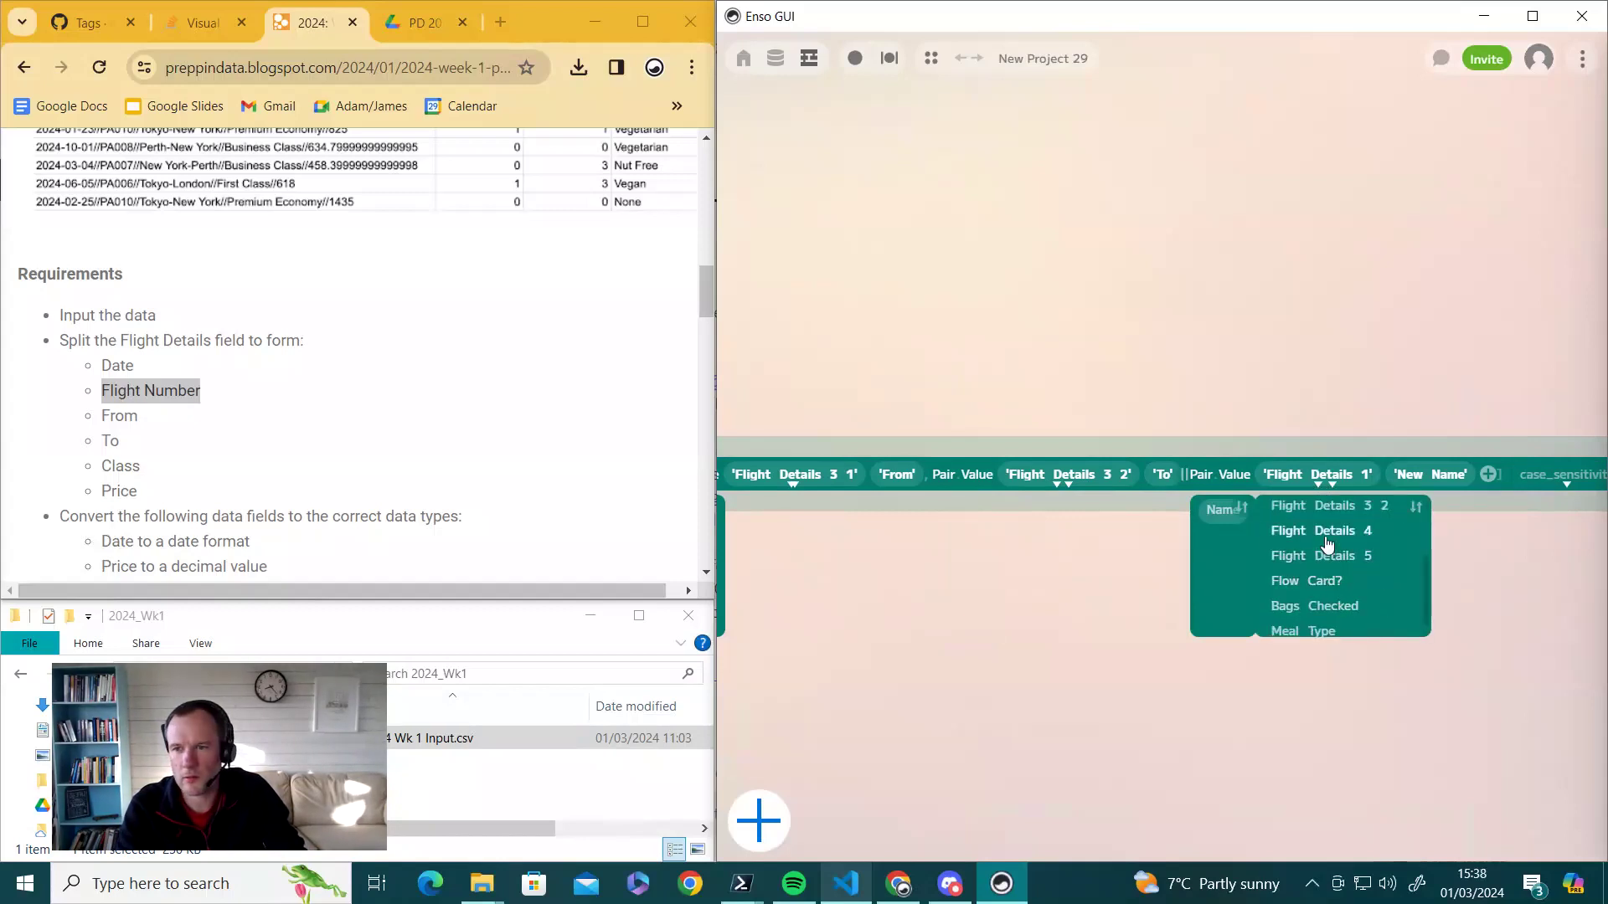
click(1328, 536)
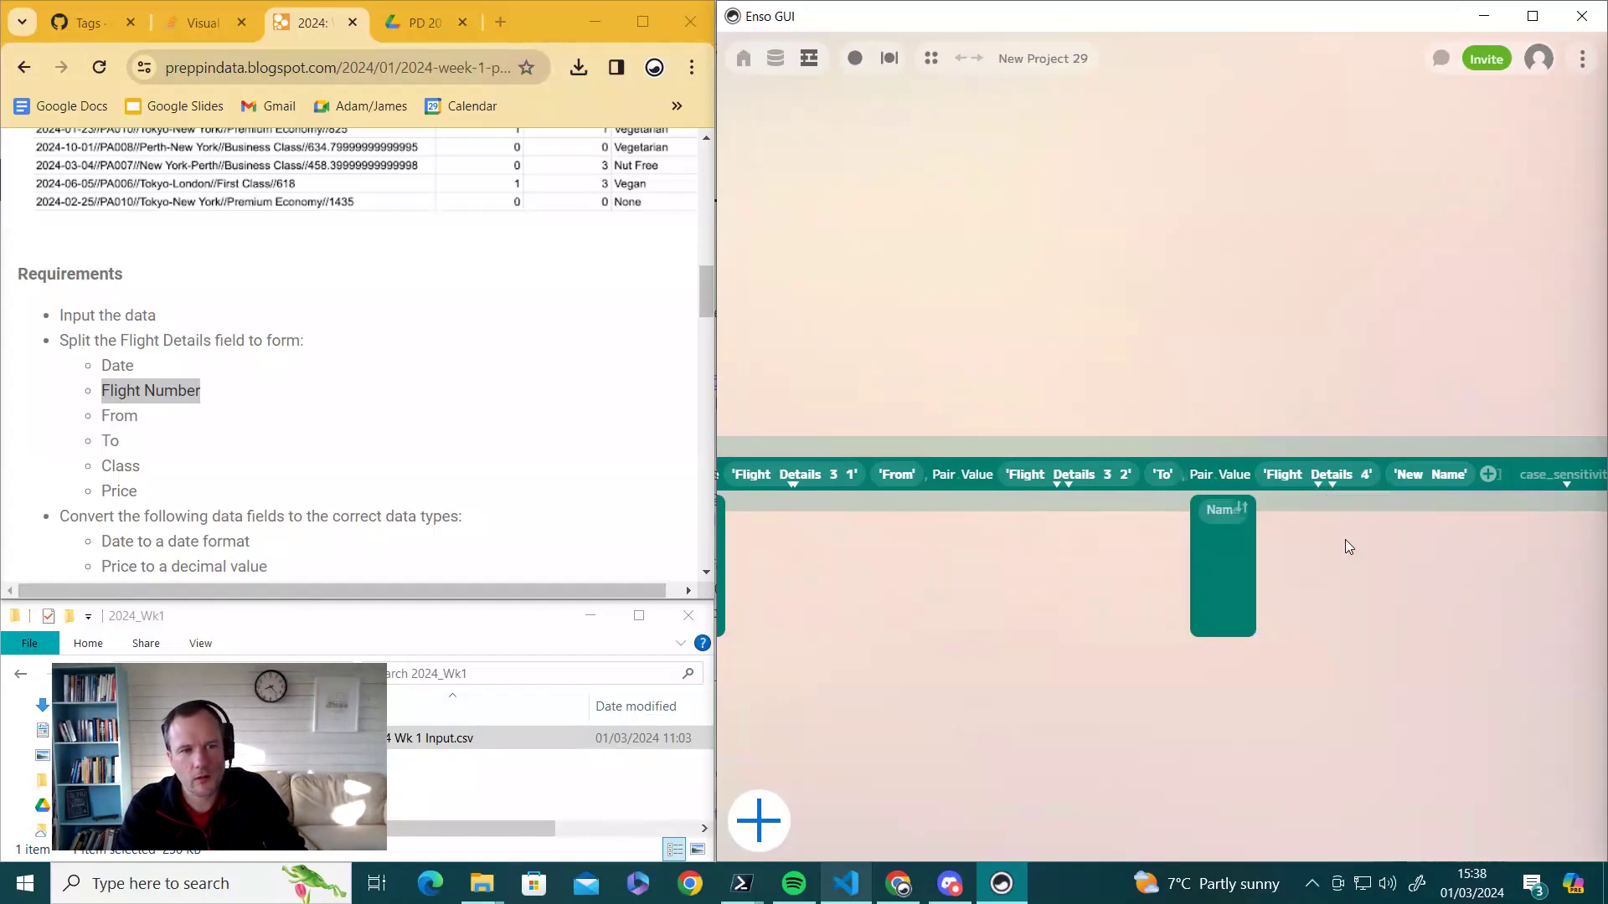
click(1455, 479)
text(Class)
key(Return)
- Map Flight Details 5 to the new name Price
click(1455, 473)
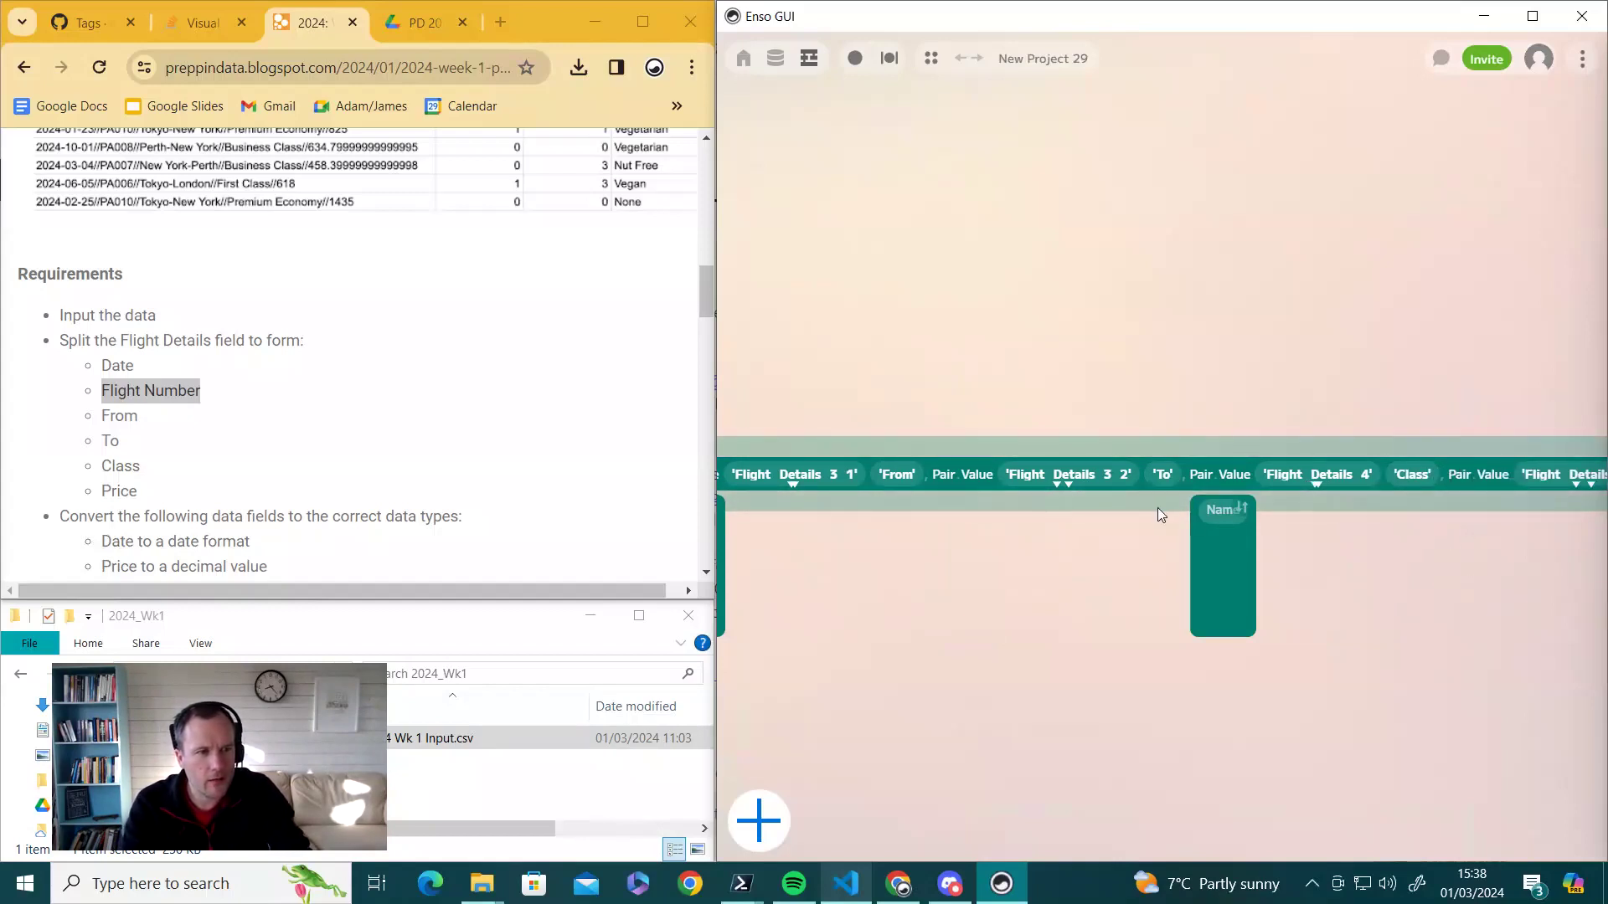
scroll(1388, 584, right, 3)
scroll(1322, 561, right, 1)
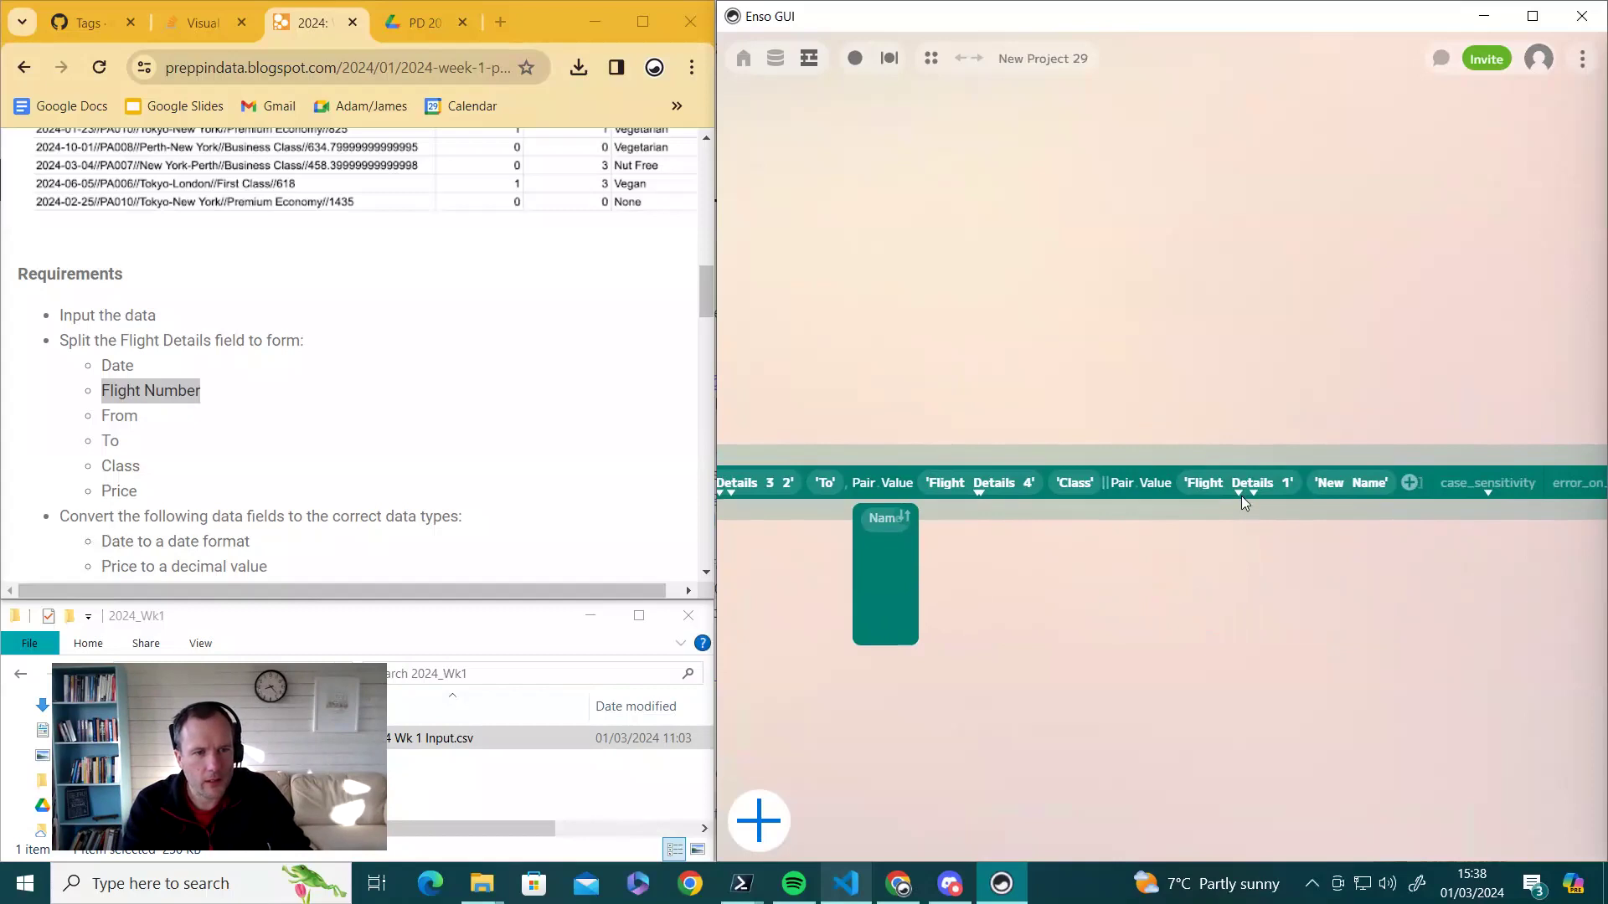
click(1239, 493)
scroll(1247, 569, down, 3)
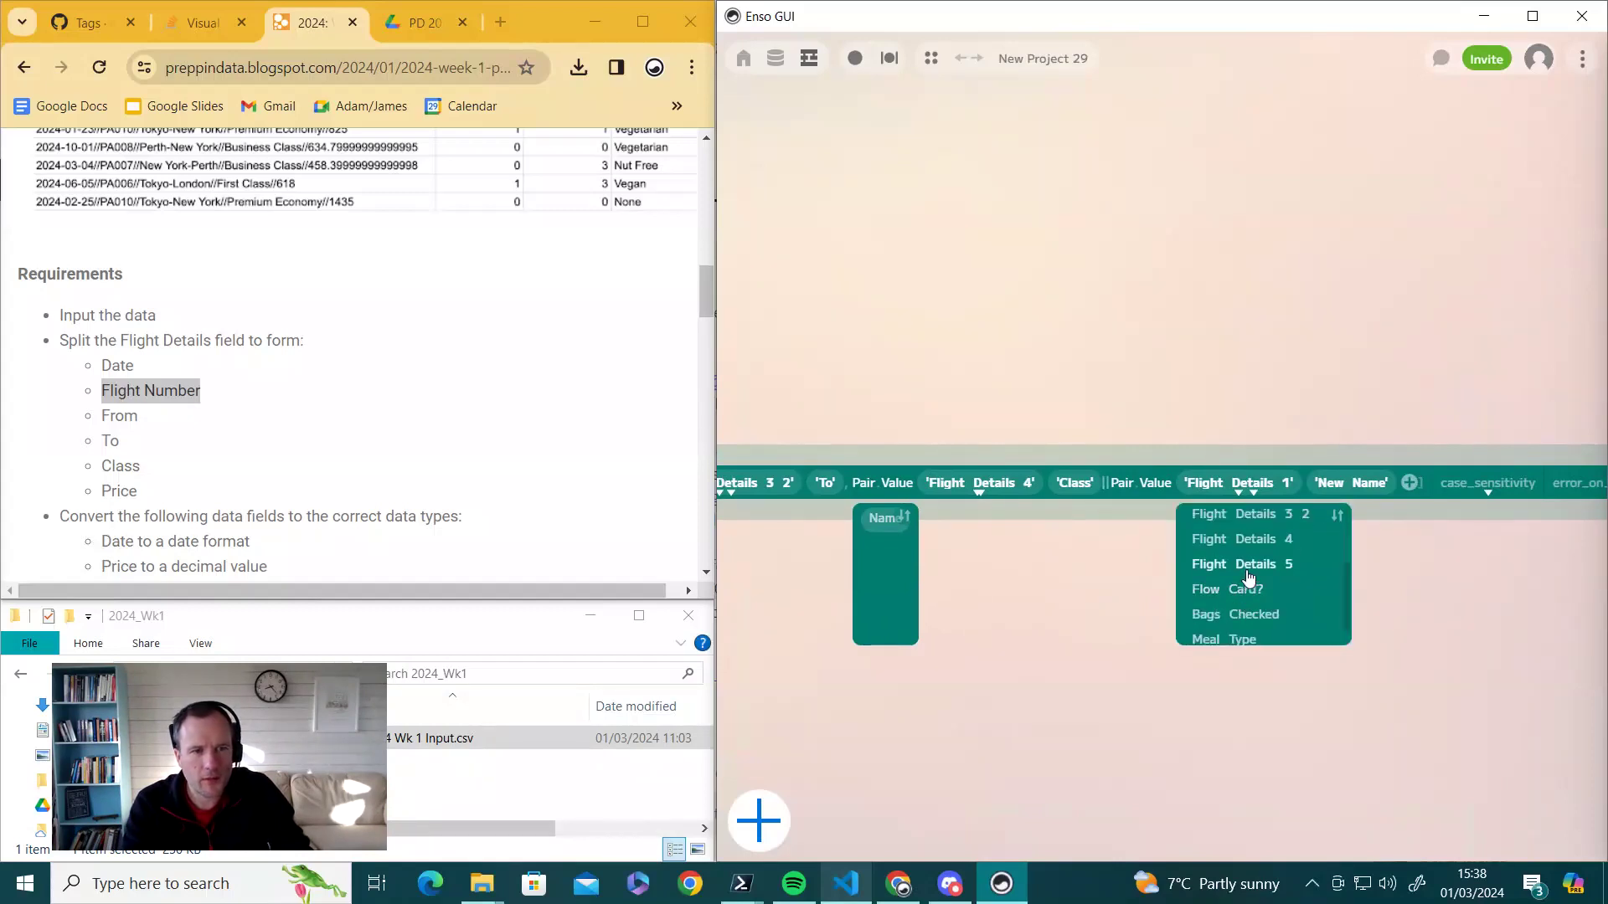
click(1251, 570)
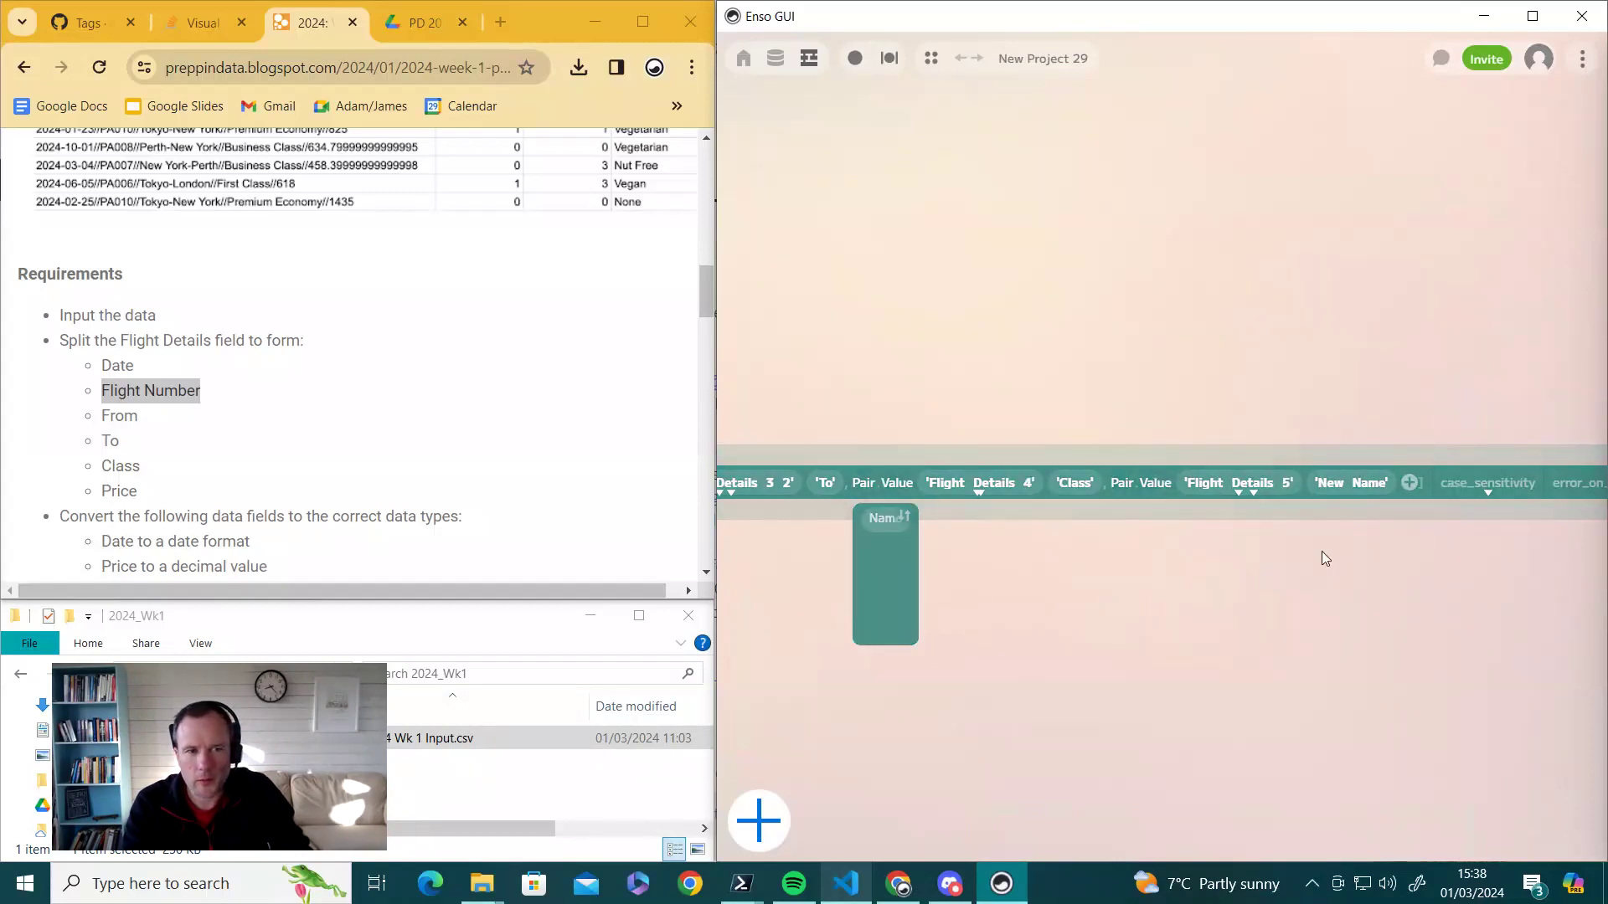
click(1361, 484)
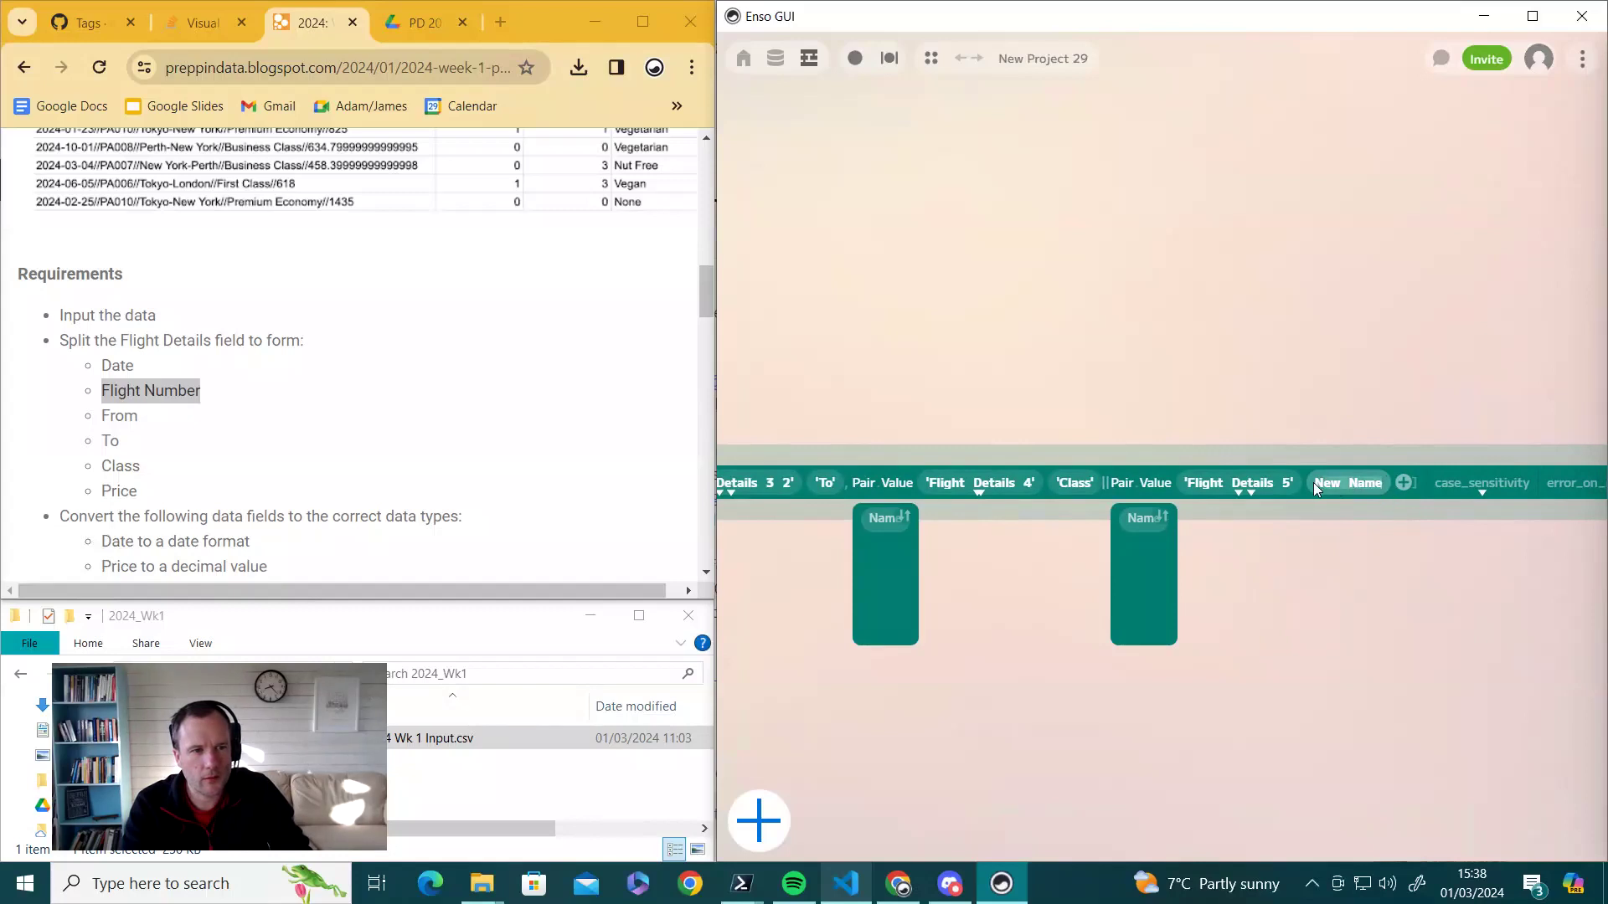
text(Pri)
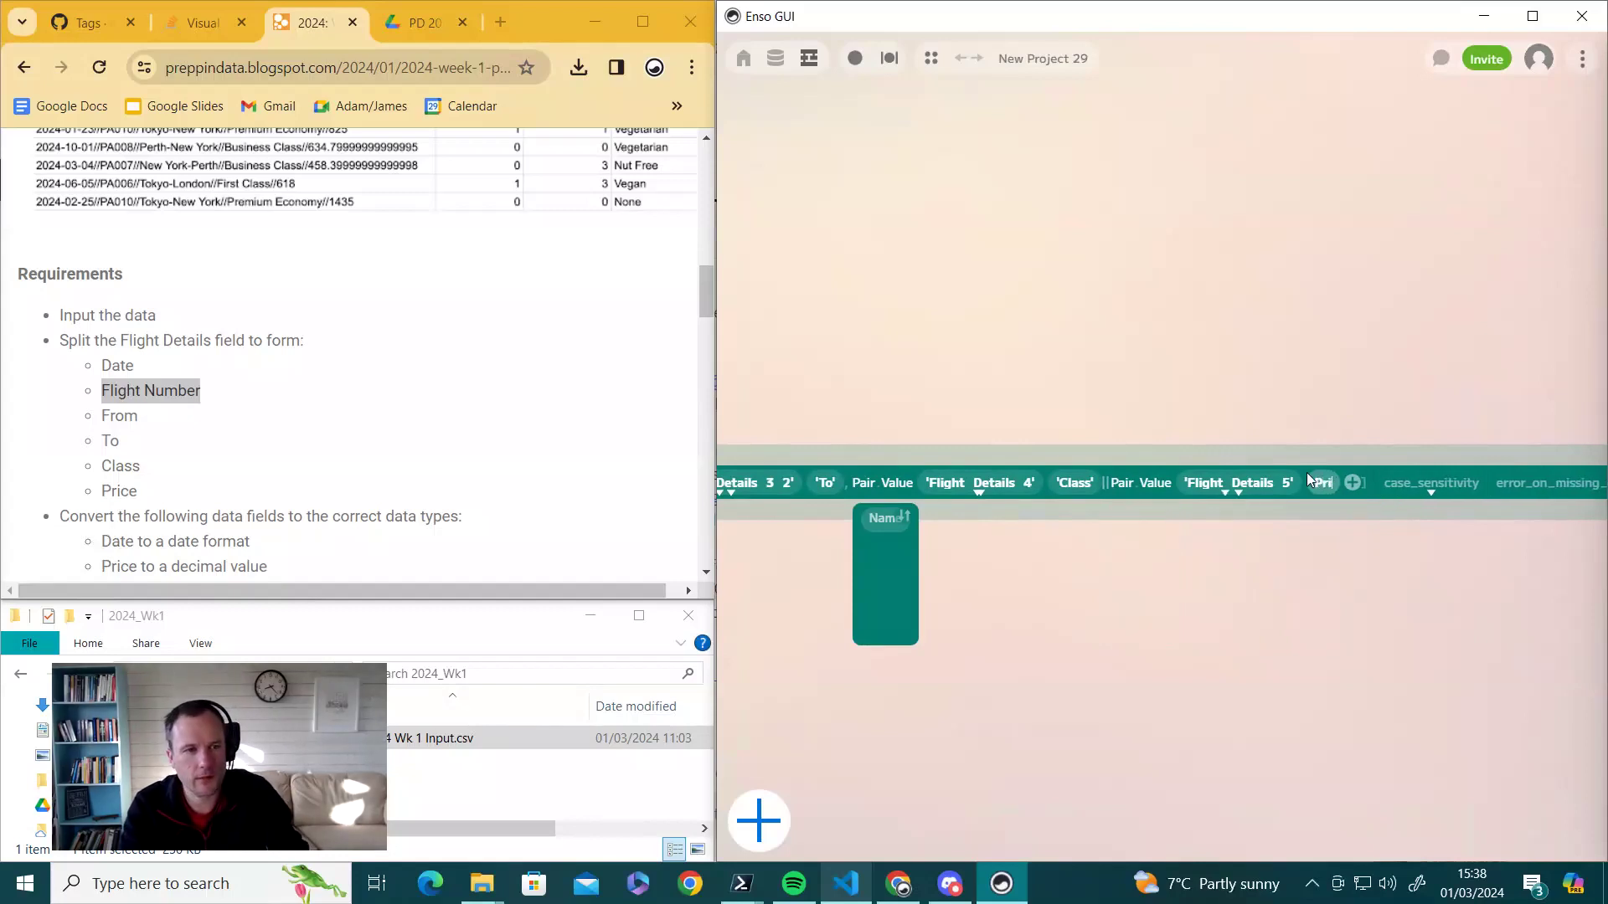
text(ce)
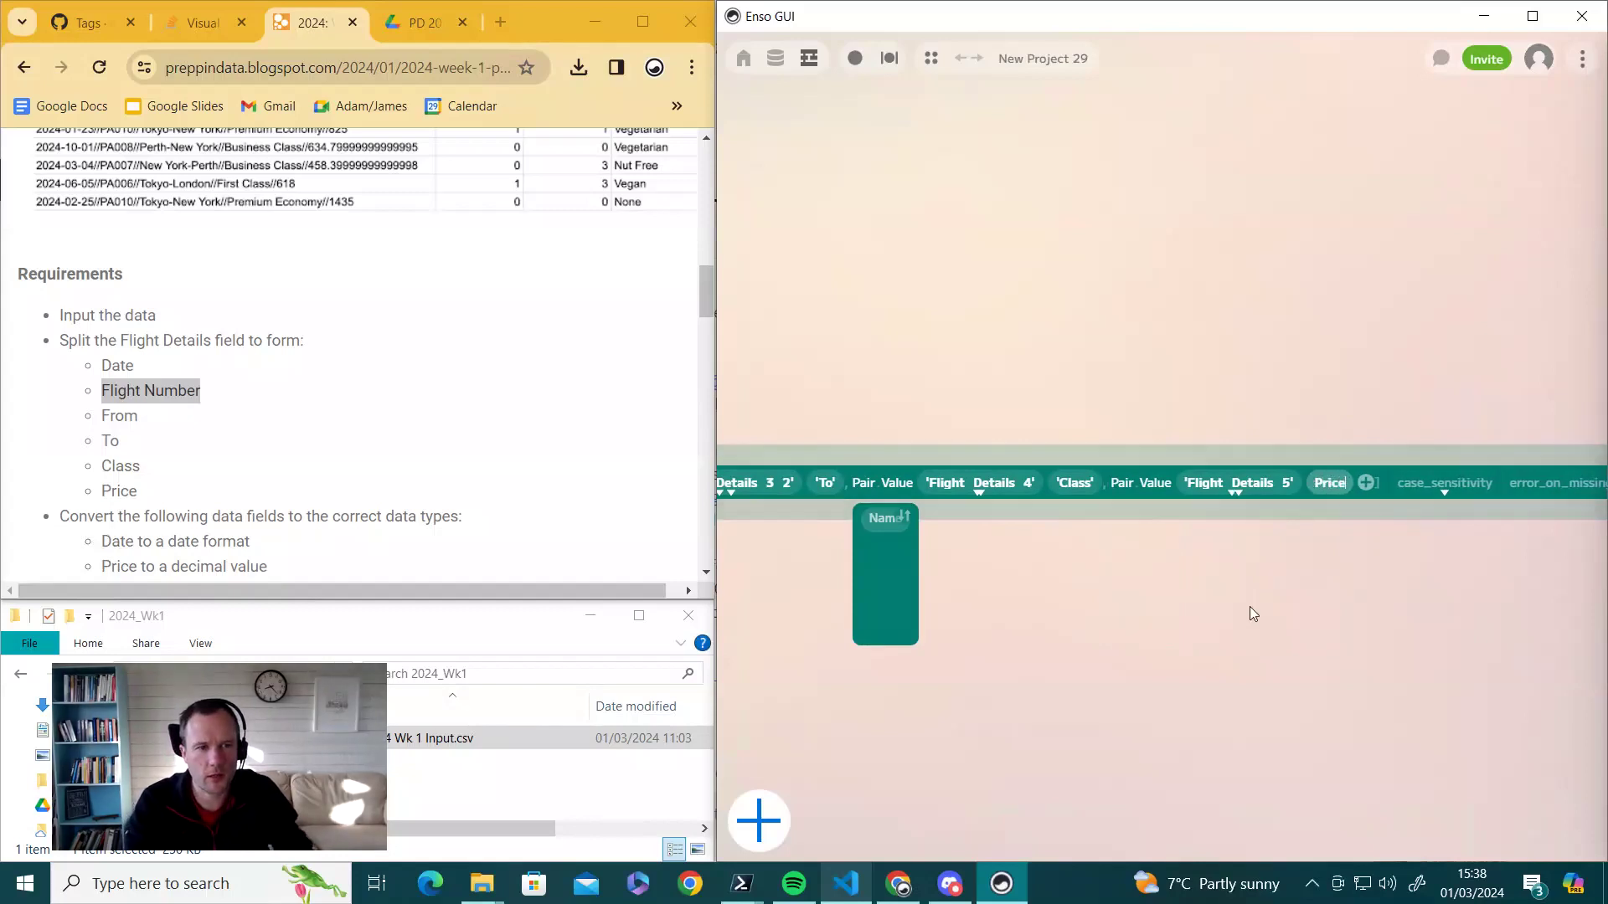
key(Return)
- Open the rename_columns table preview and close the split_to_columns preview
drag(960, 661, 1447, 752)
drag(1199, 755, 1107, 659)
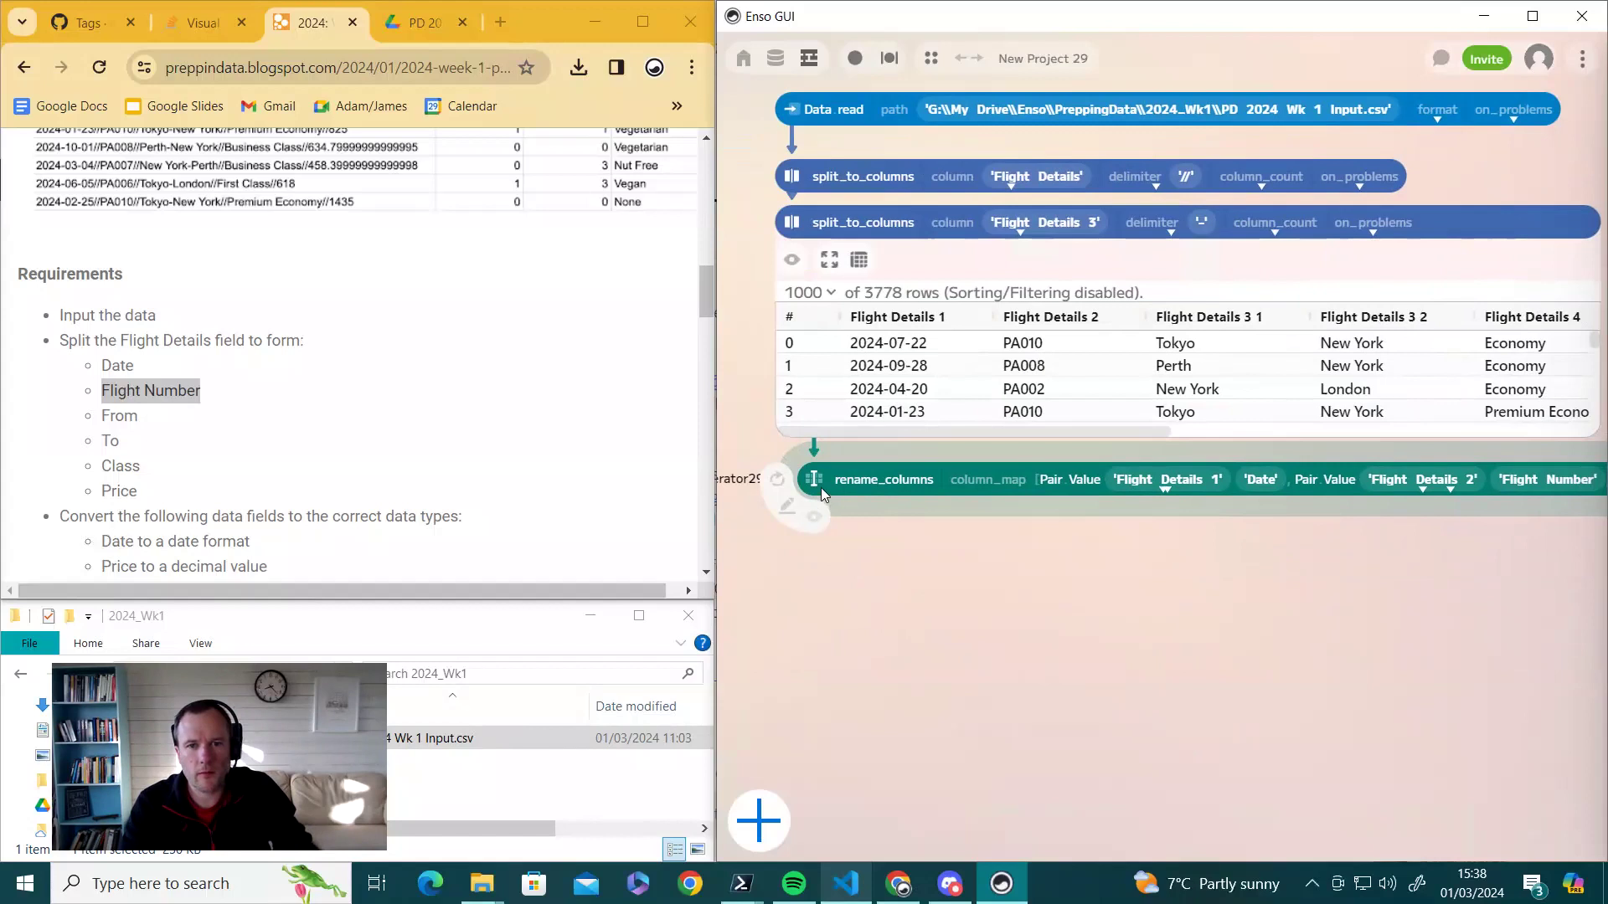
drag(821, 487, 798, 481)
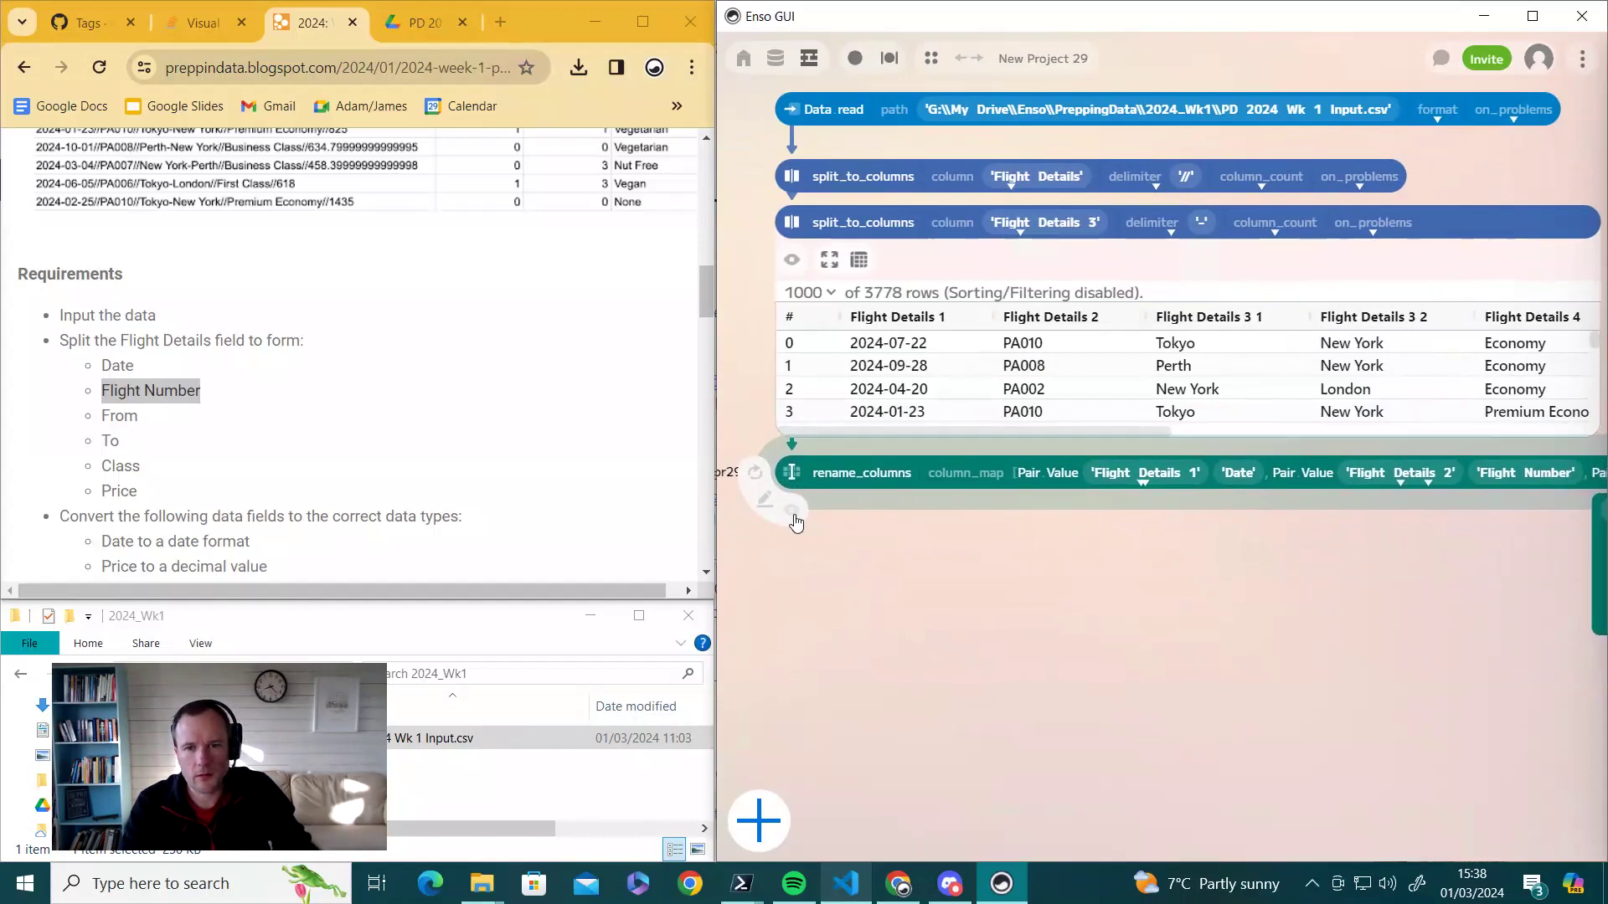
click(793, 512)
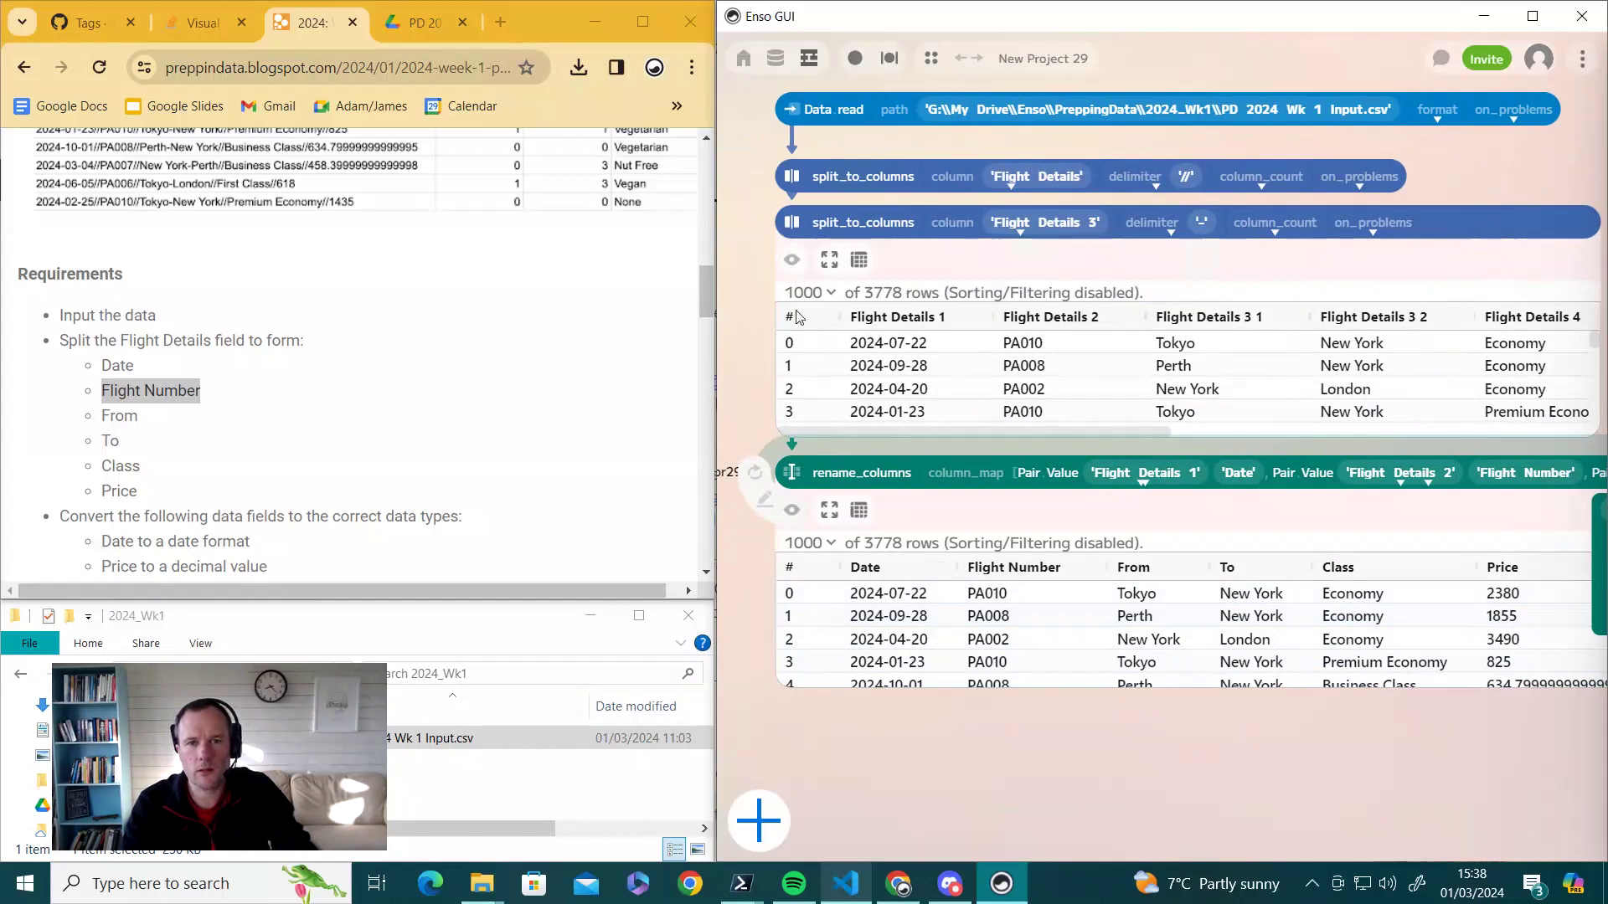
click(792, 261)
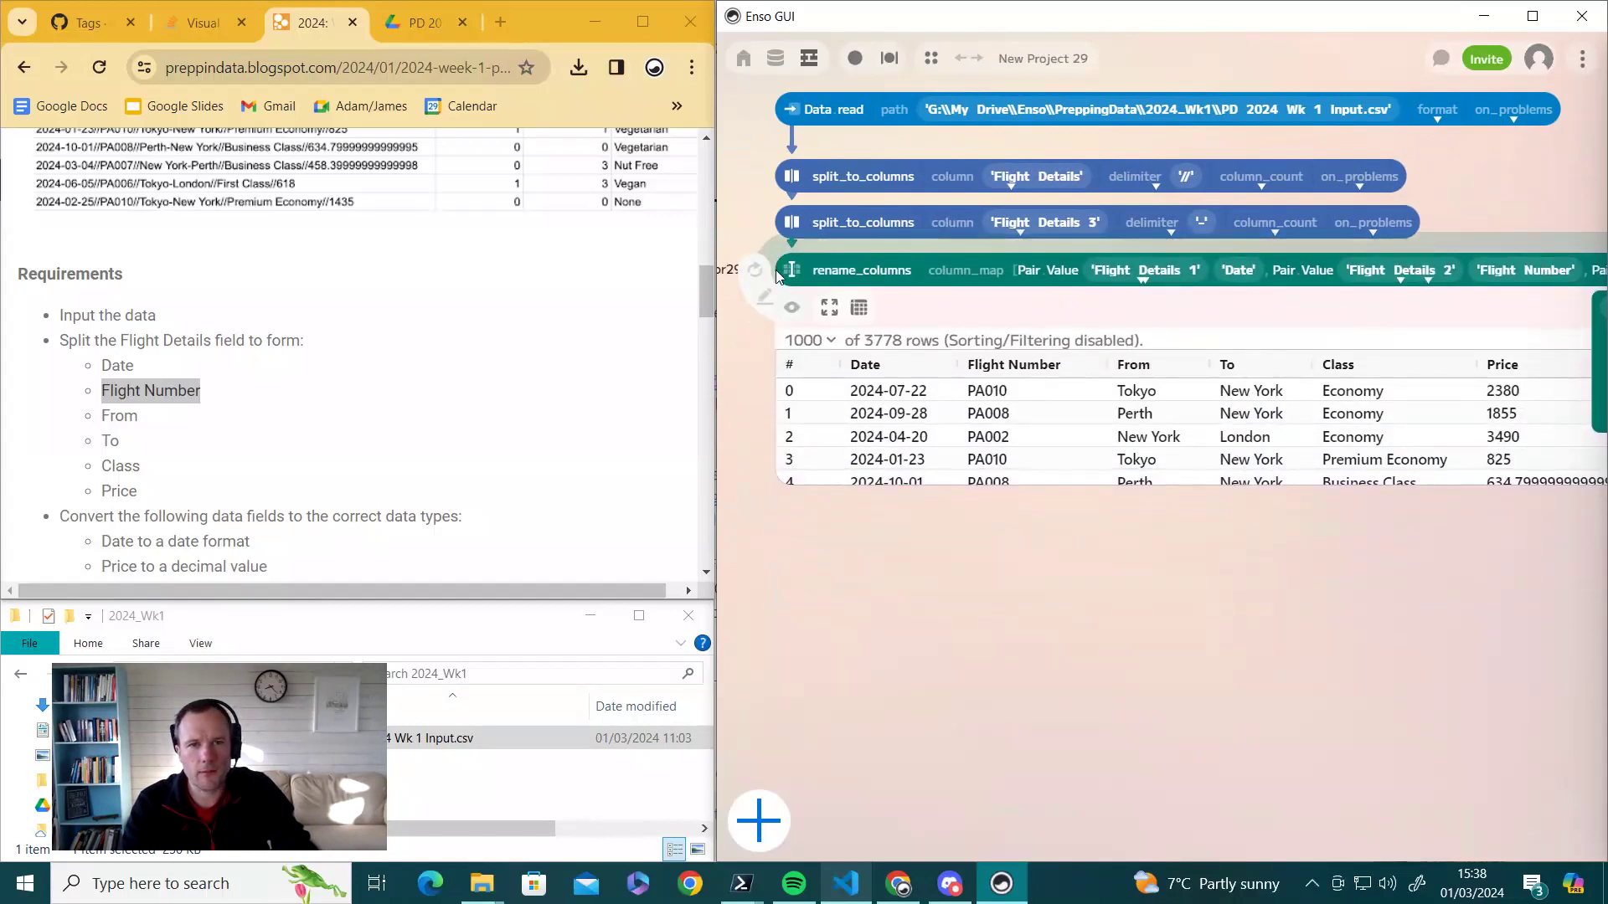
scroll(393, 419, down, 1)
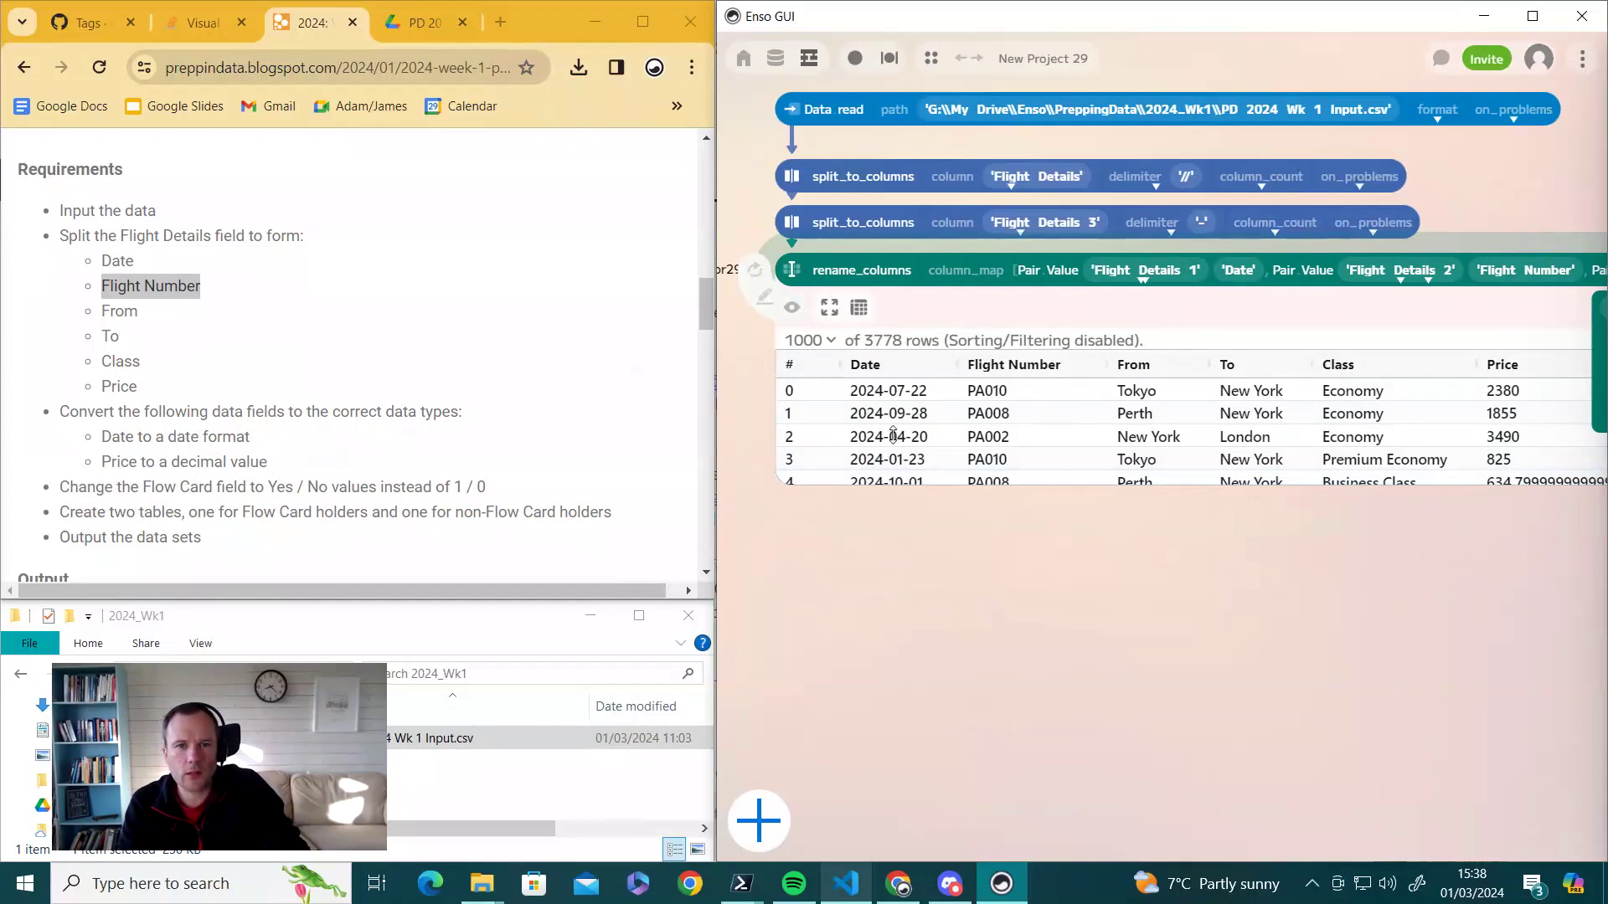
drag(869, 290, 811, 545)
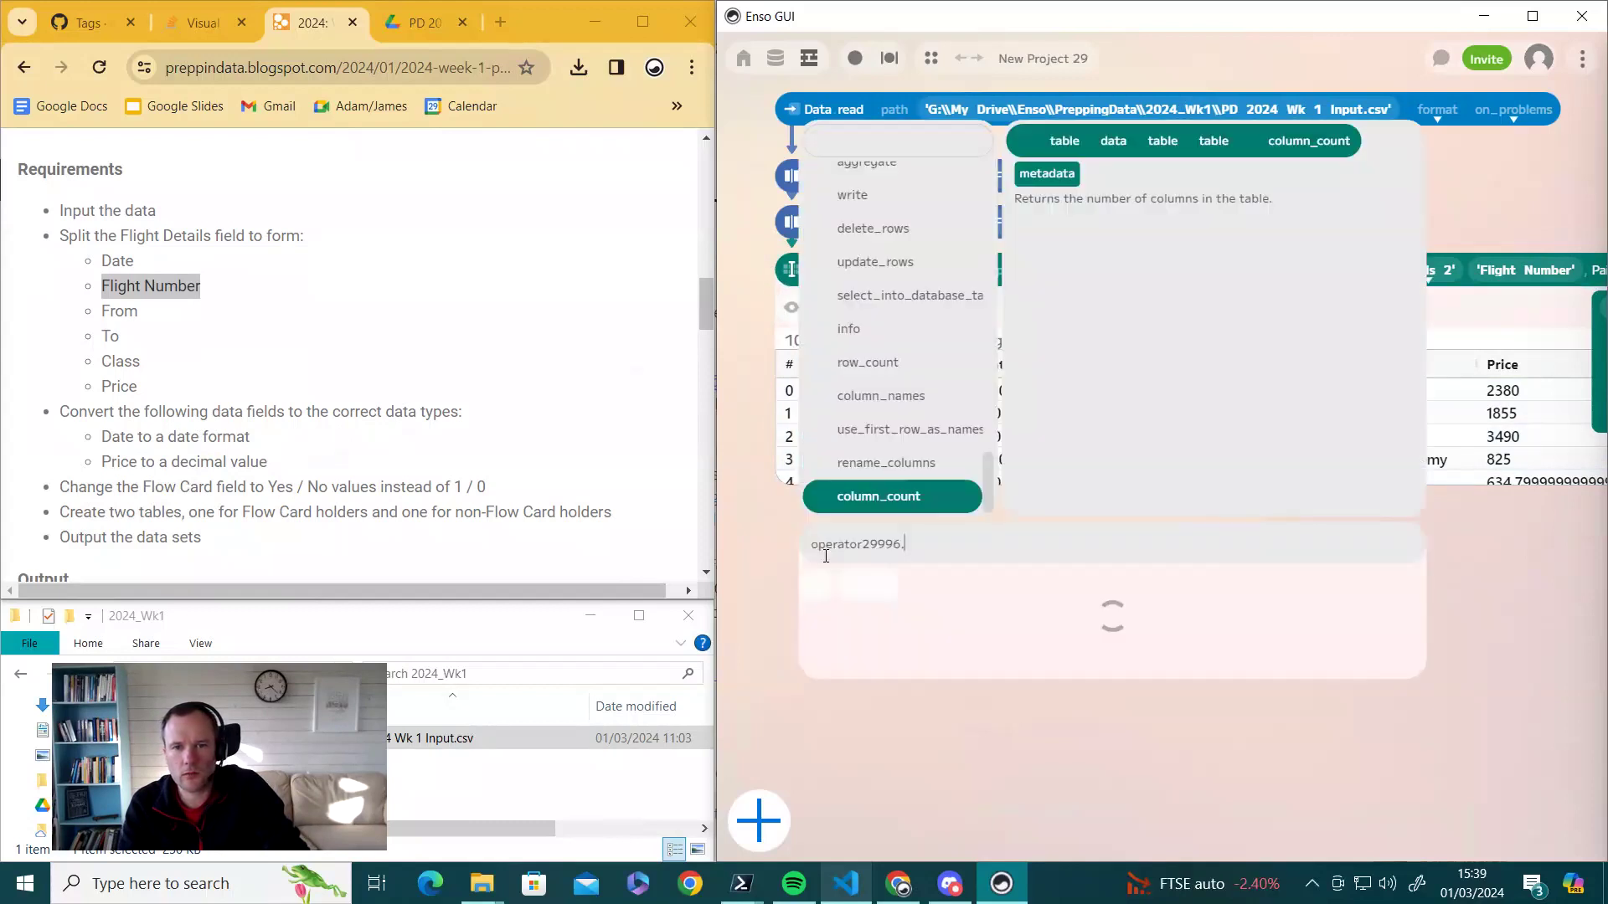
- Add an info step and widen its preview, showing 9 columns of 3778 items with Price as Char
text(info)
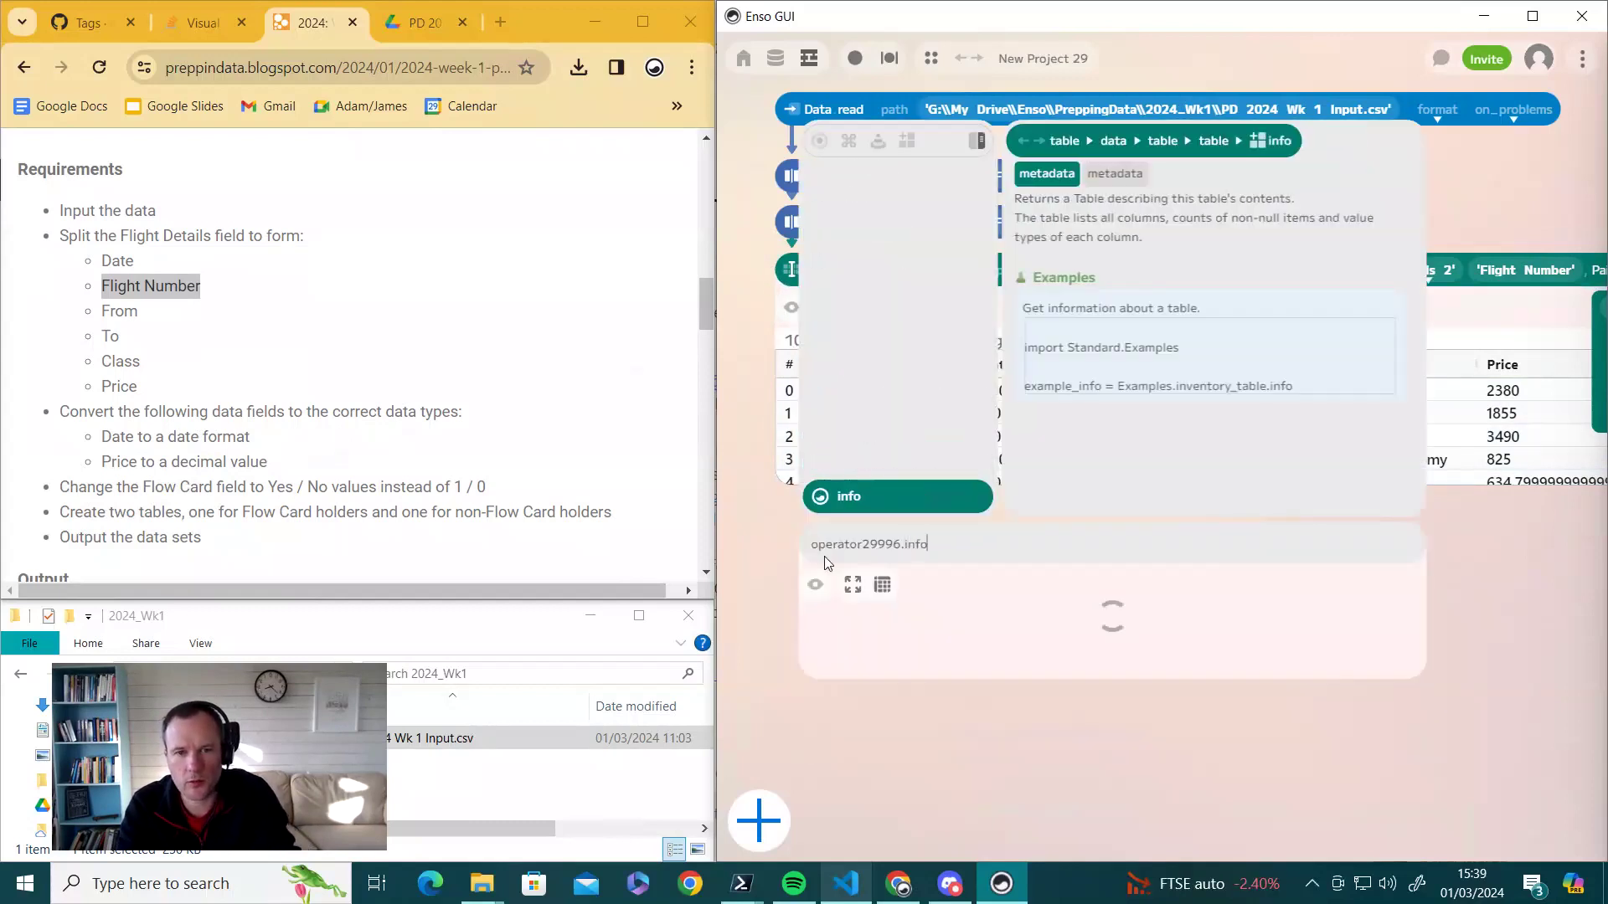
key(Return)
drag(846, 562, 1318, 536)
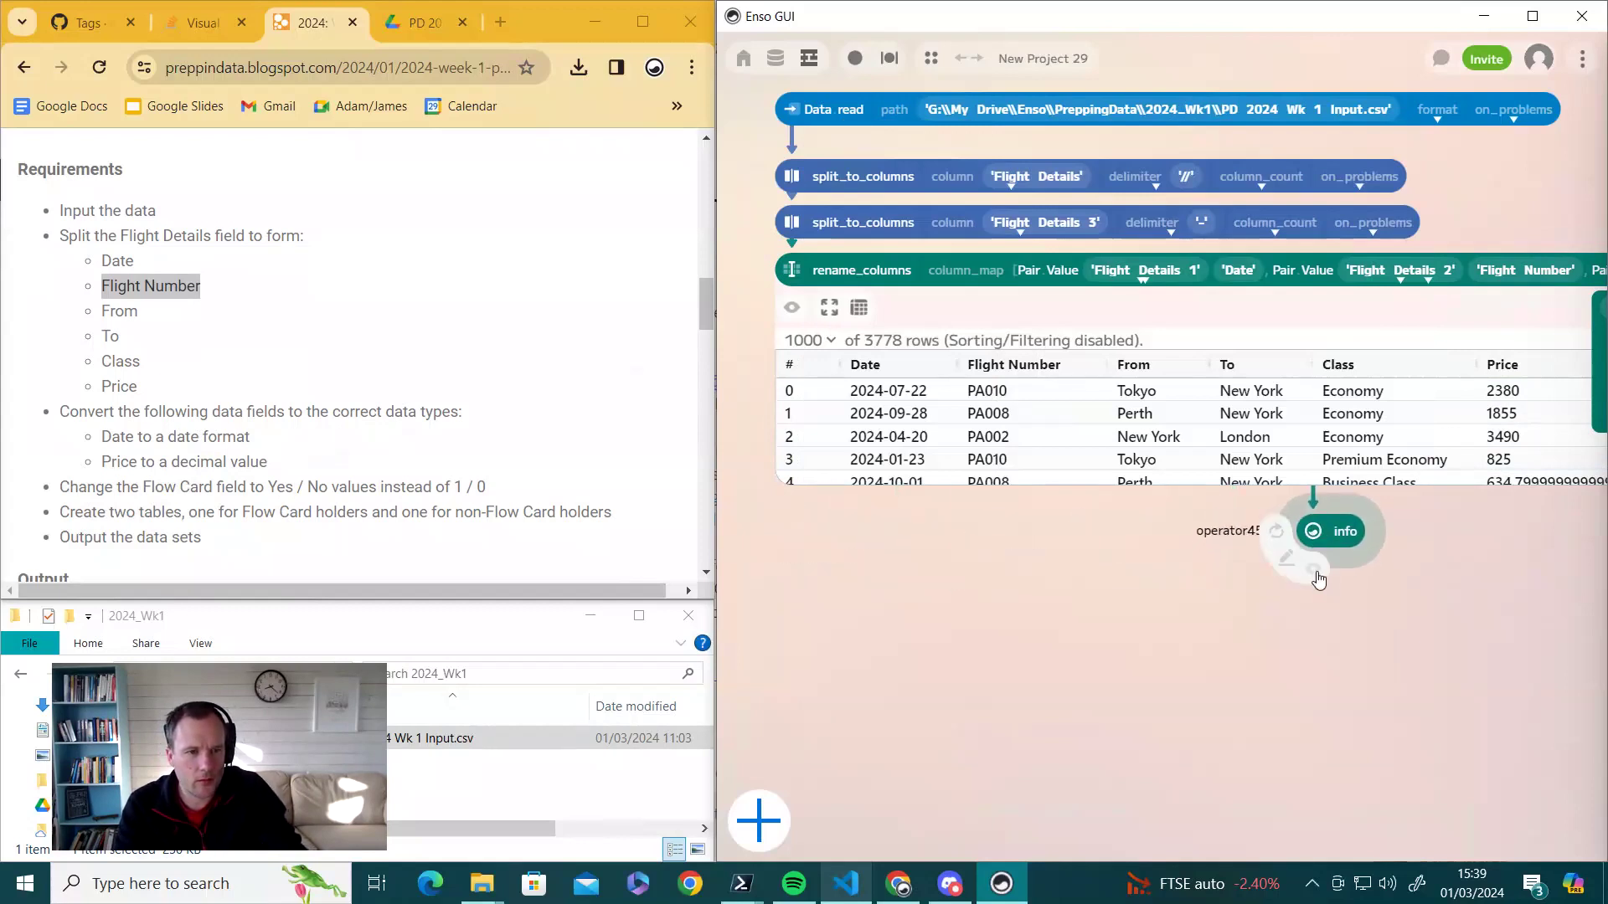
click(1312, 570)
drag(1323, 525, 1270, 528)
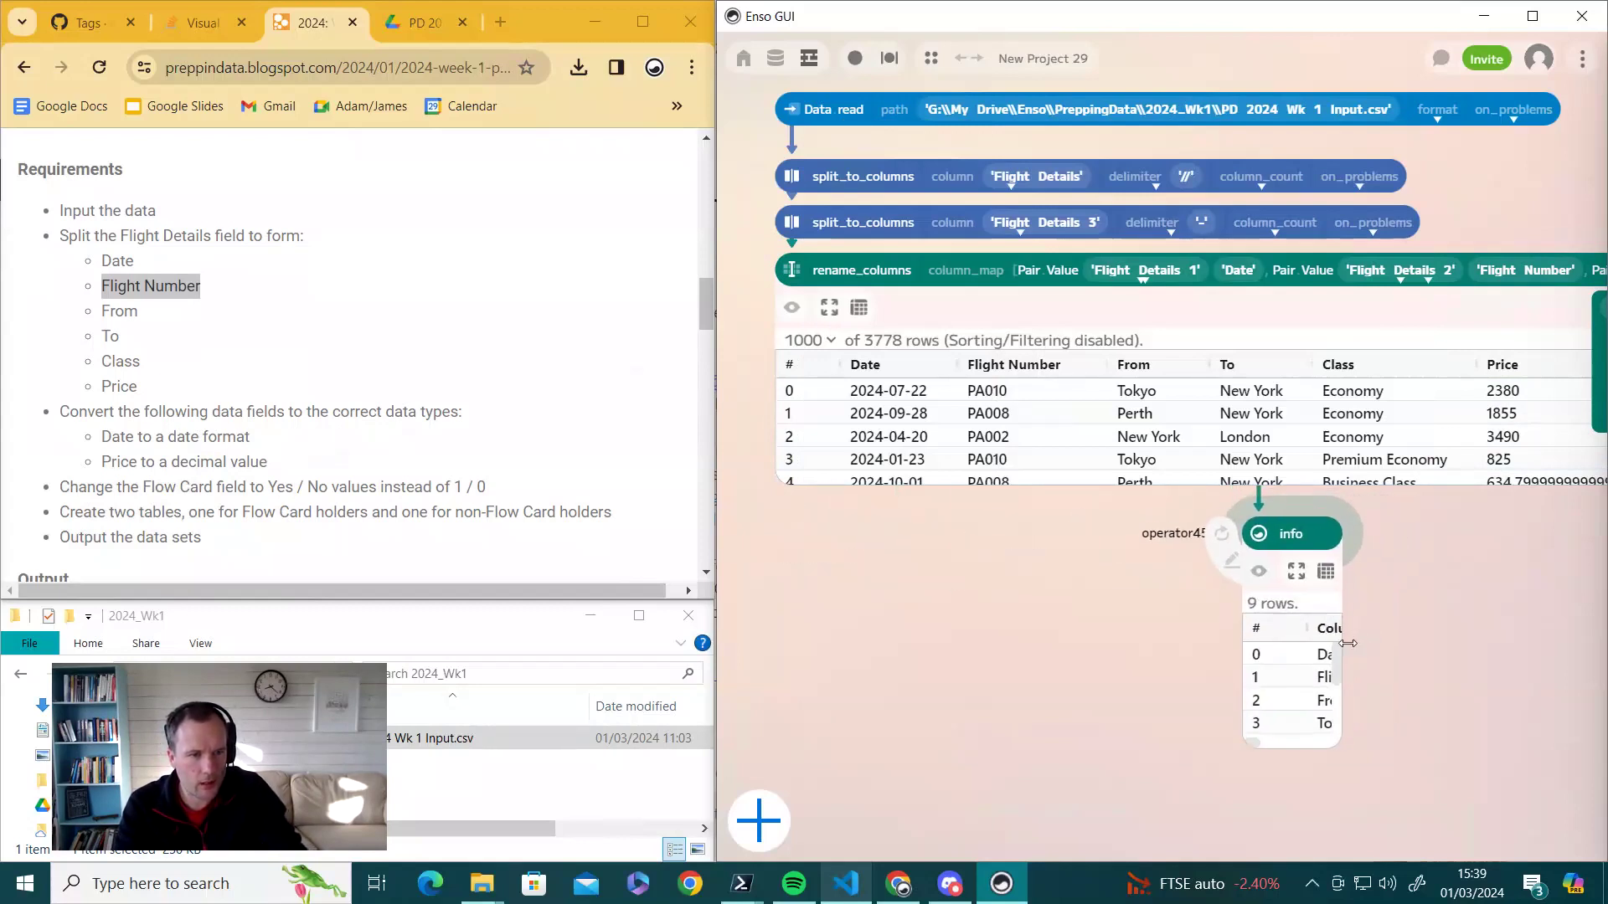
drag(1347, 648, 1581, 650)
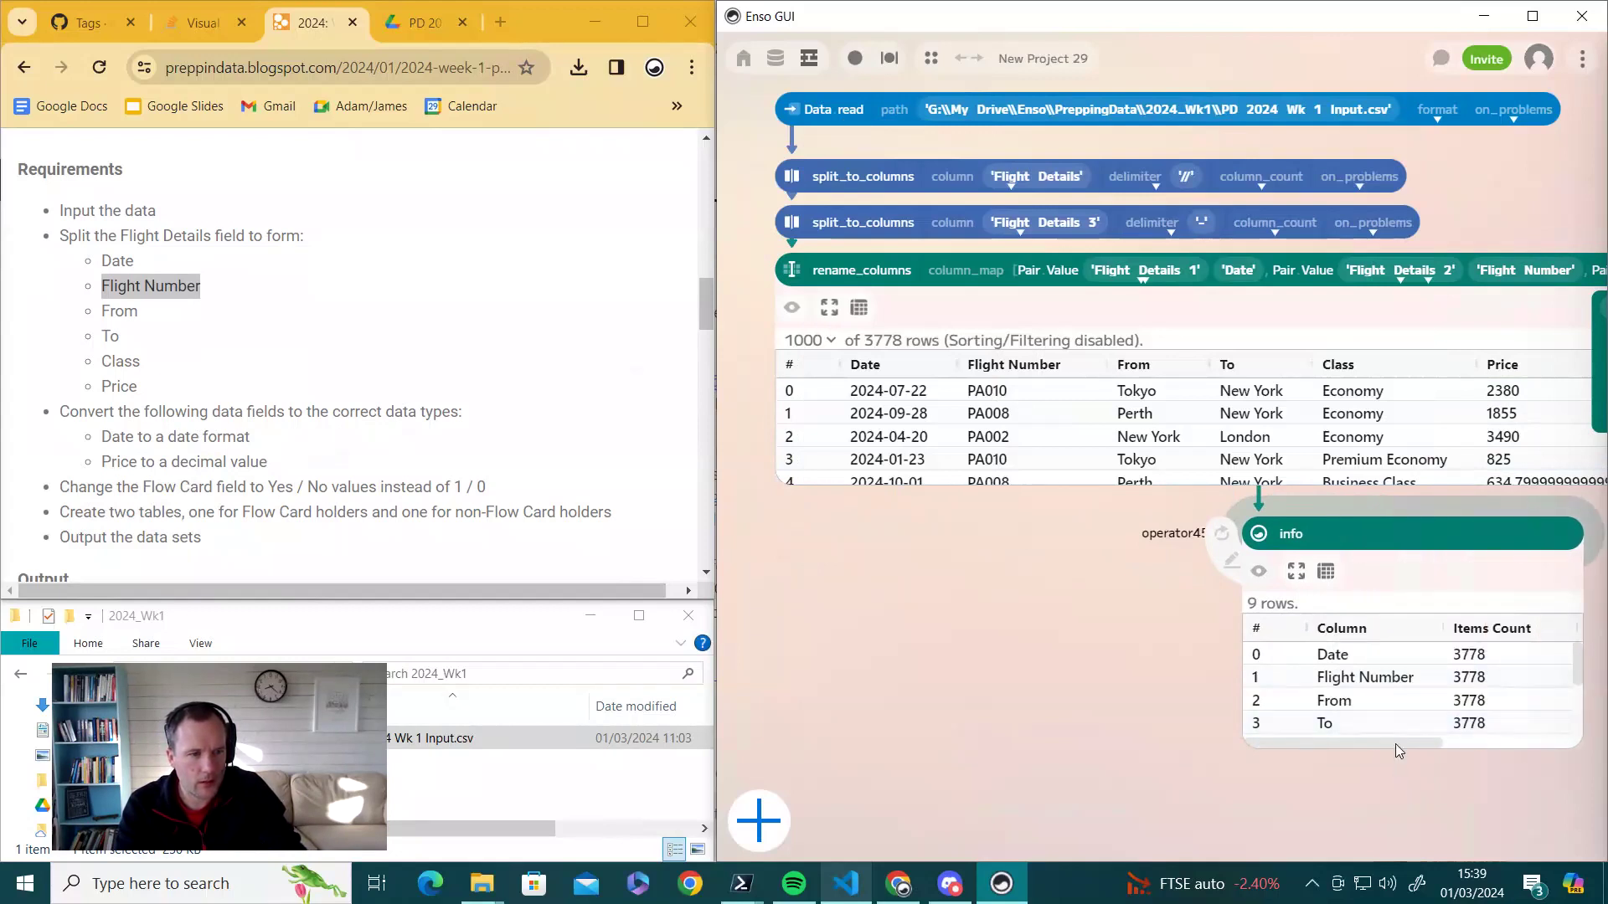
mouse_move(1395, 743)
mouse_down()
mouse_move(1499, 735)
mouse_move(1385, 738)
mouse_up()
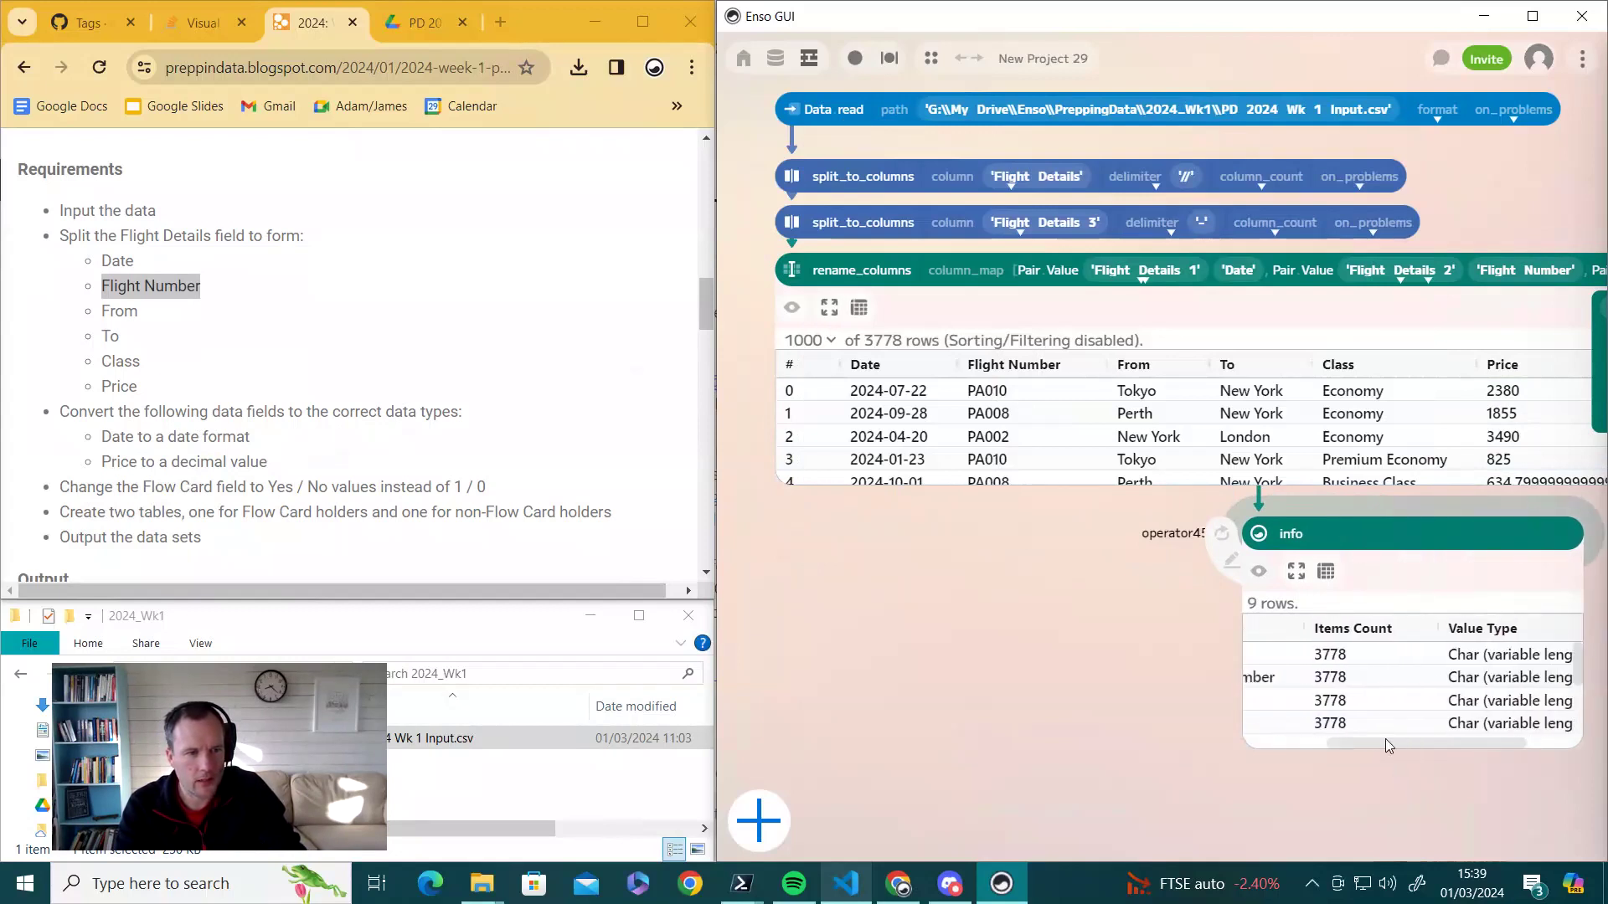
scroll(1441, 722, down, 2)
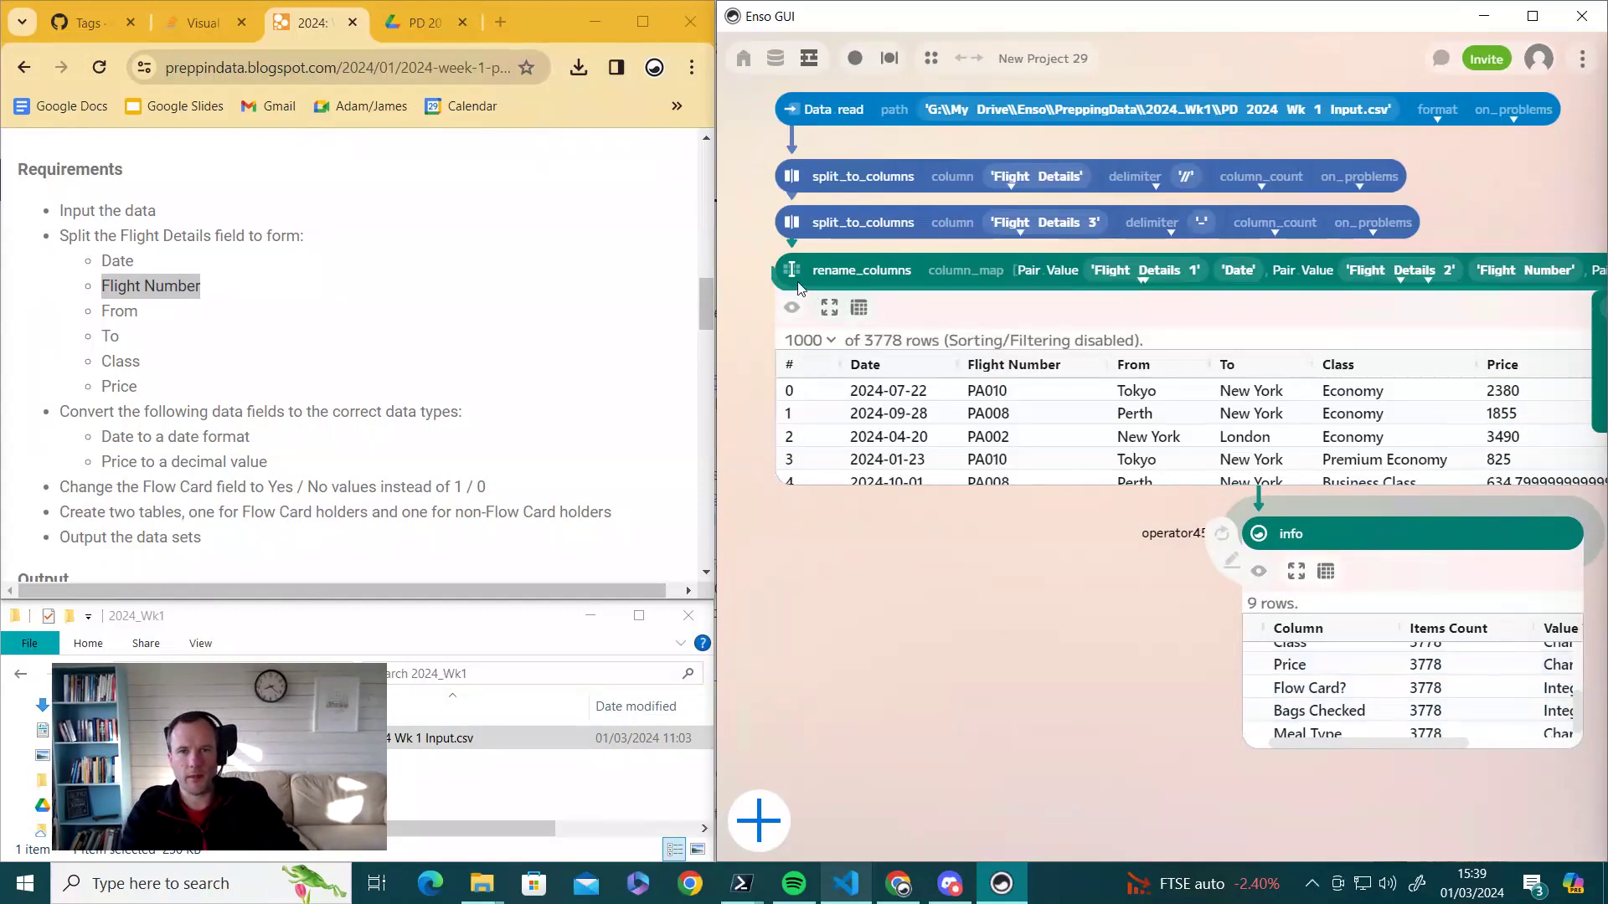
- Add a parse step directly under rename_columns
click(817, 481)
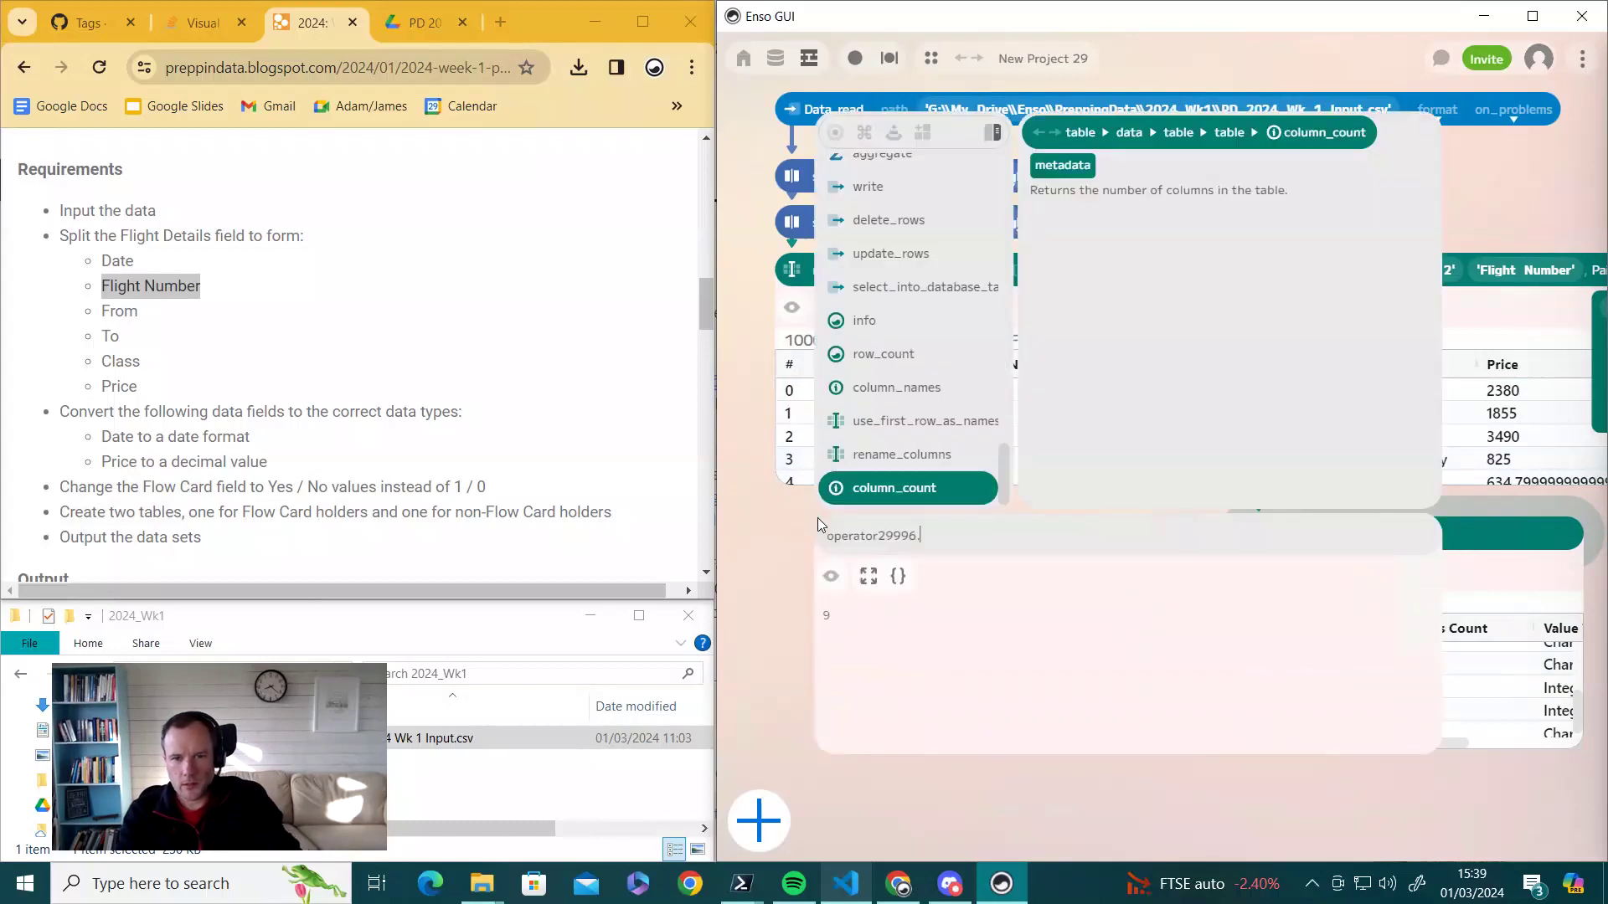
text(p)
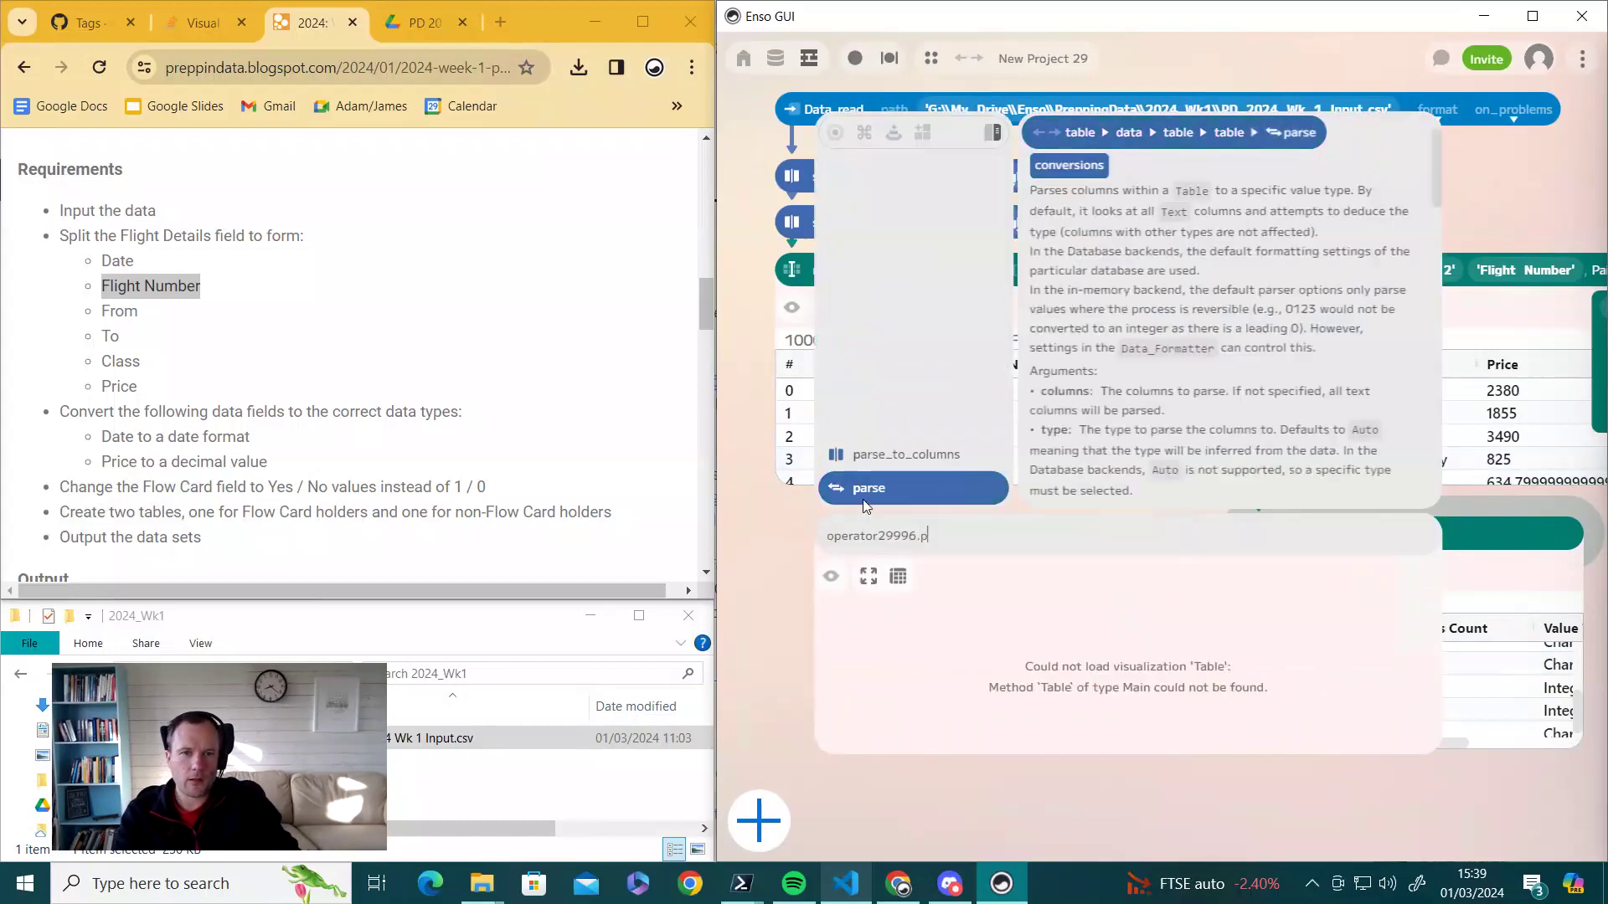
click(865, 486)
drag(832, 535, 806, 518)
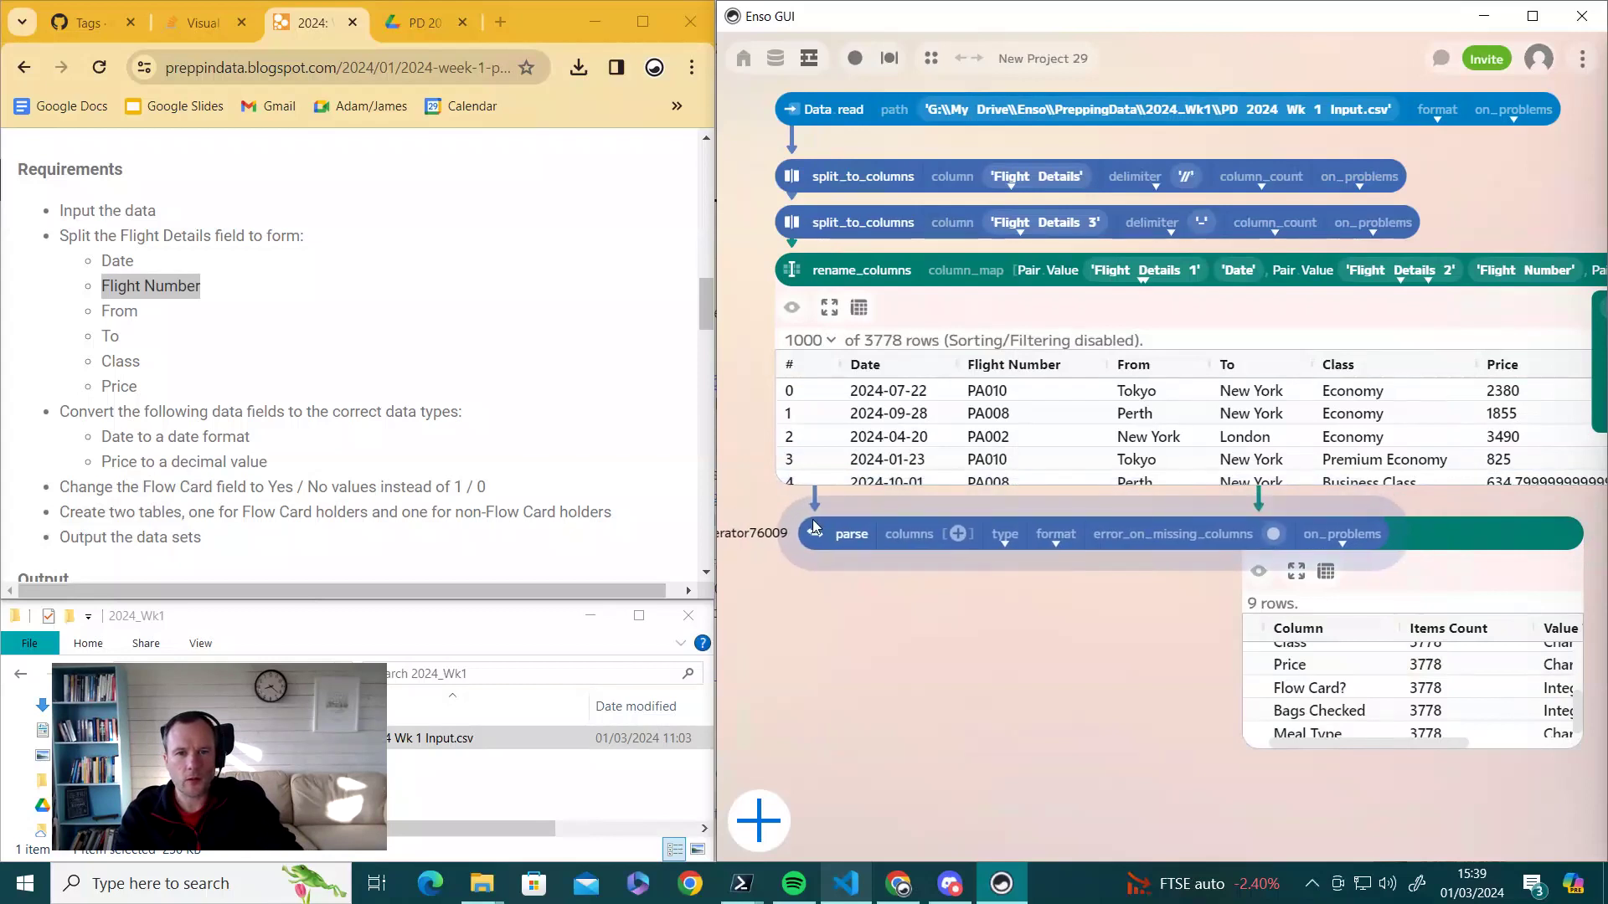
- Reconnect the info step to check parse's types and rearrange the nodes
click(1458, 559)
click(1217, 584)
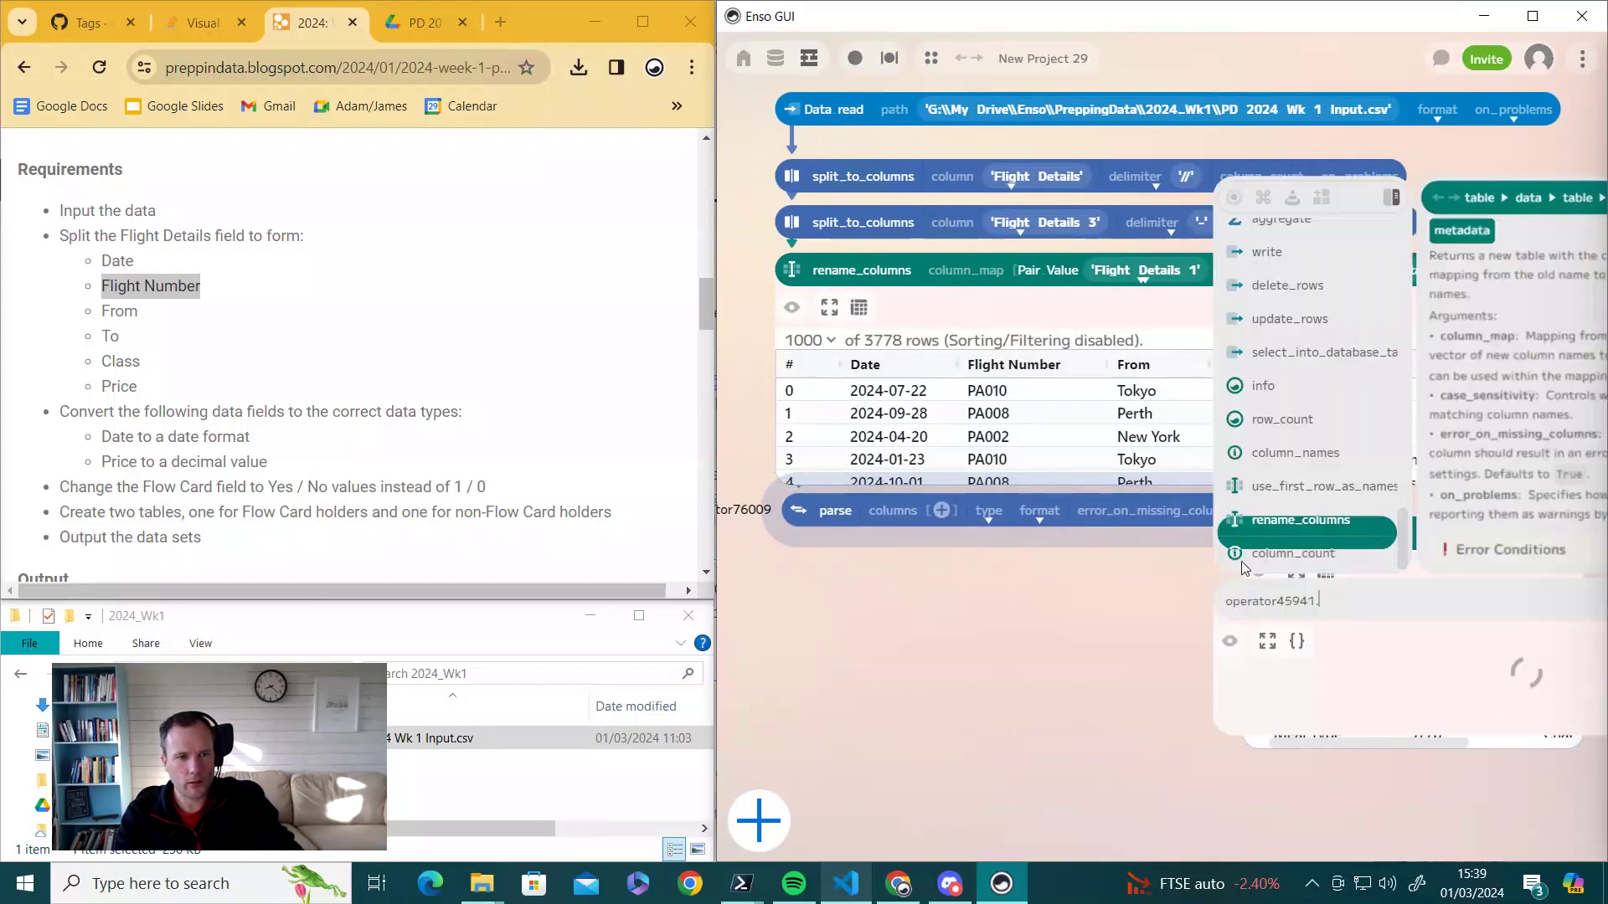
key(Escape)
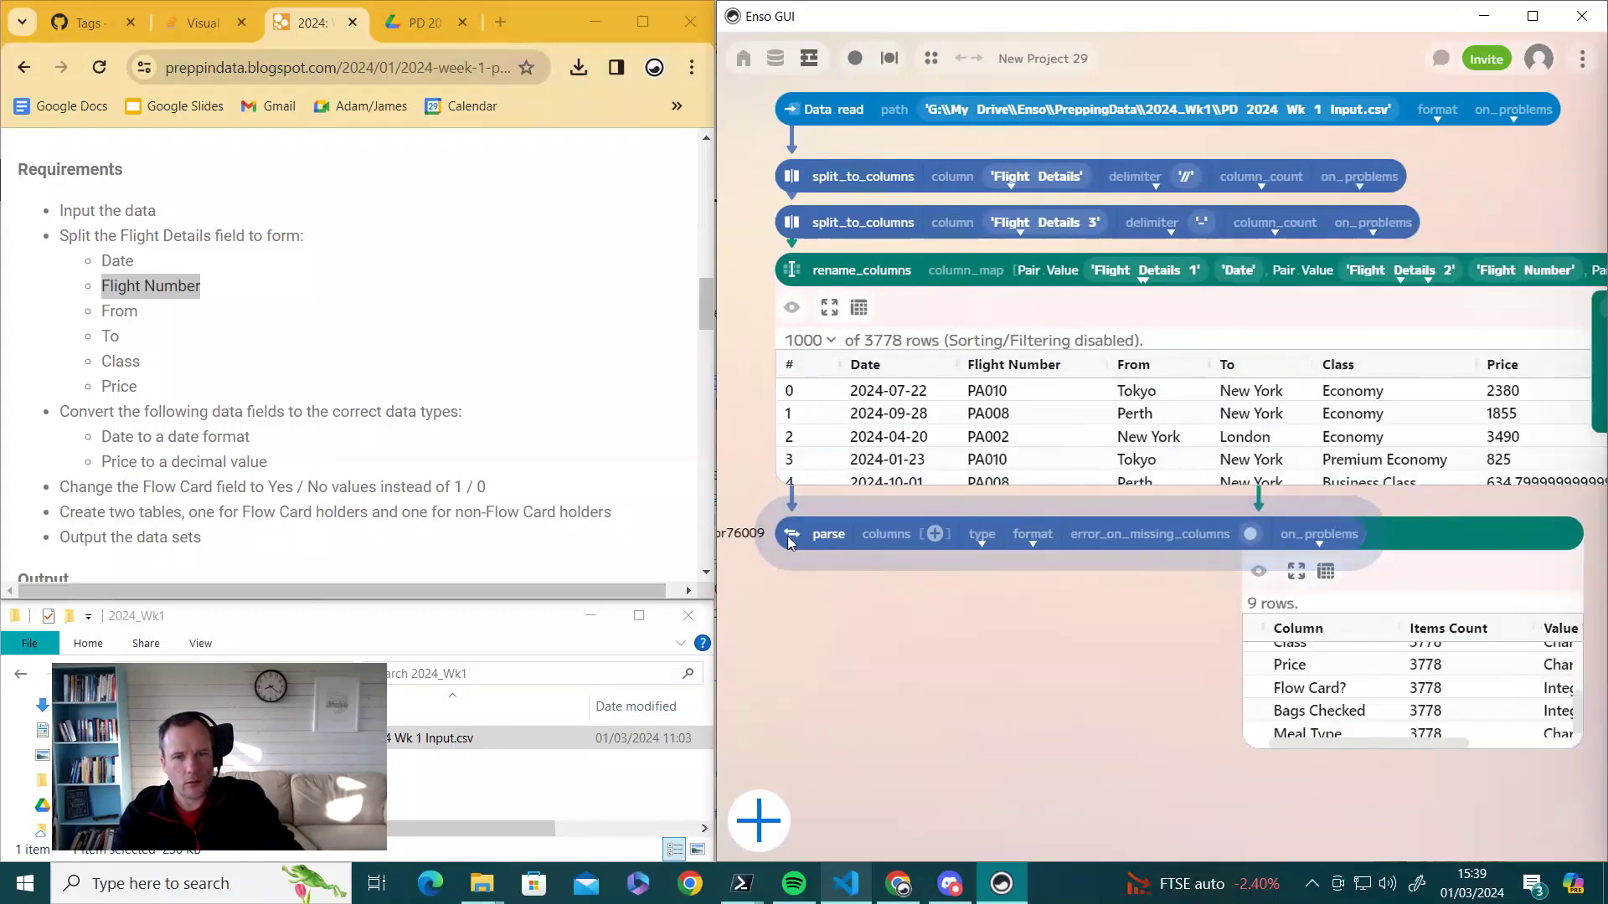
drag(1295, 682, 1300, 711)
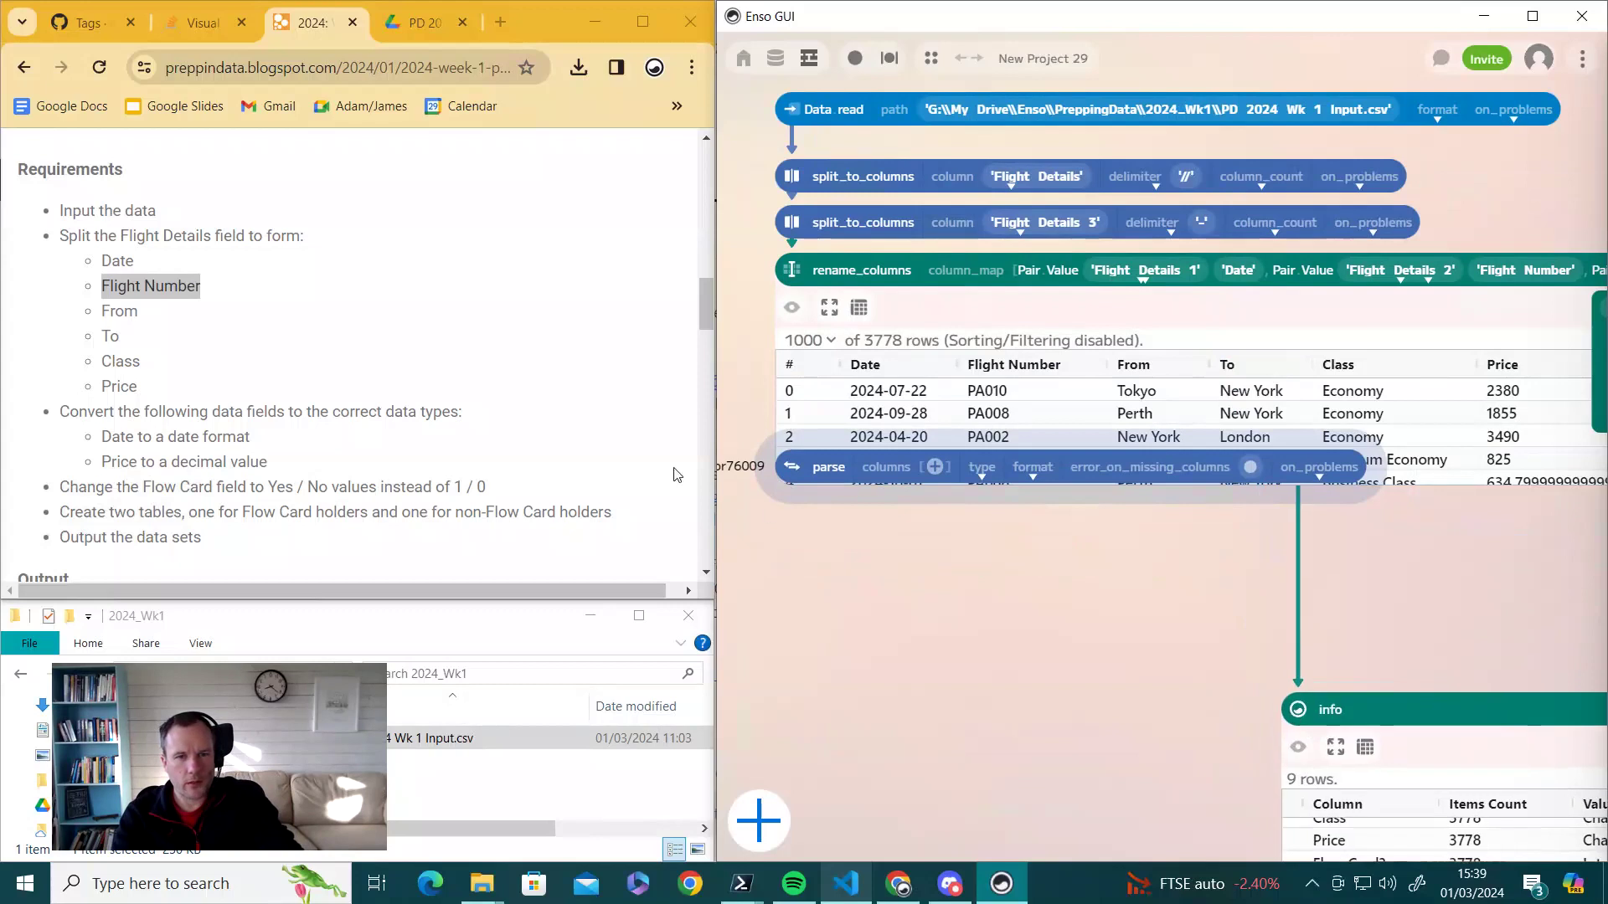
drag(808, 469, 1085, 617)
drag(1230, 825, 1261, 824)
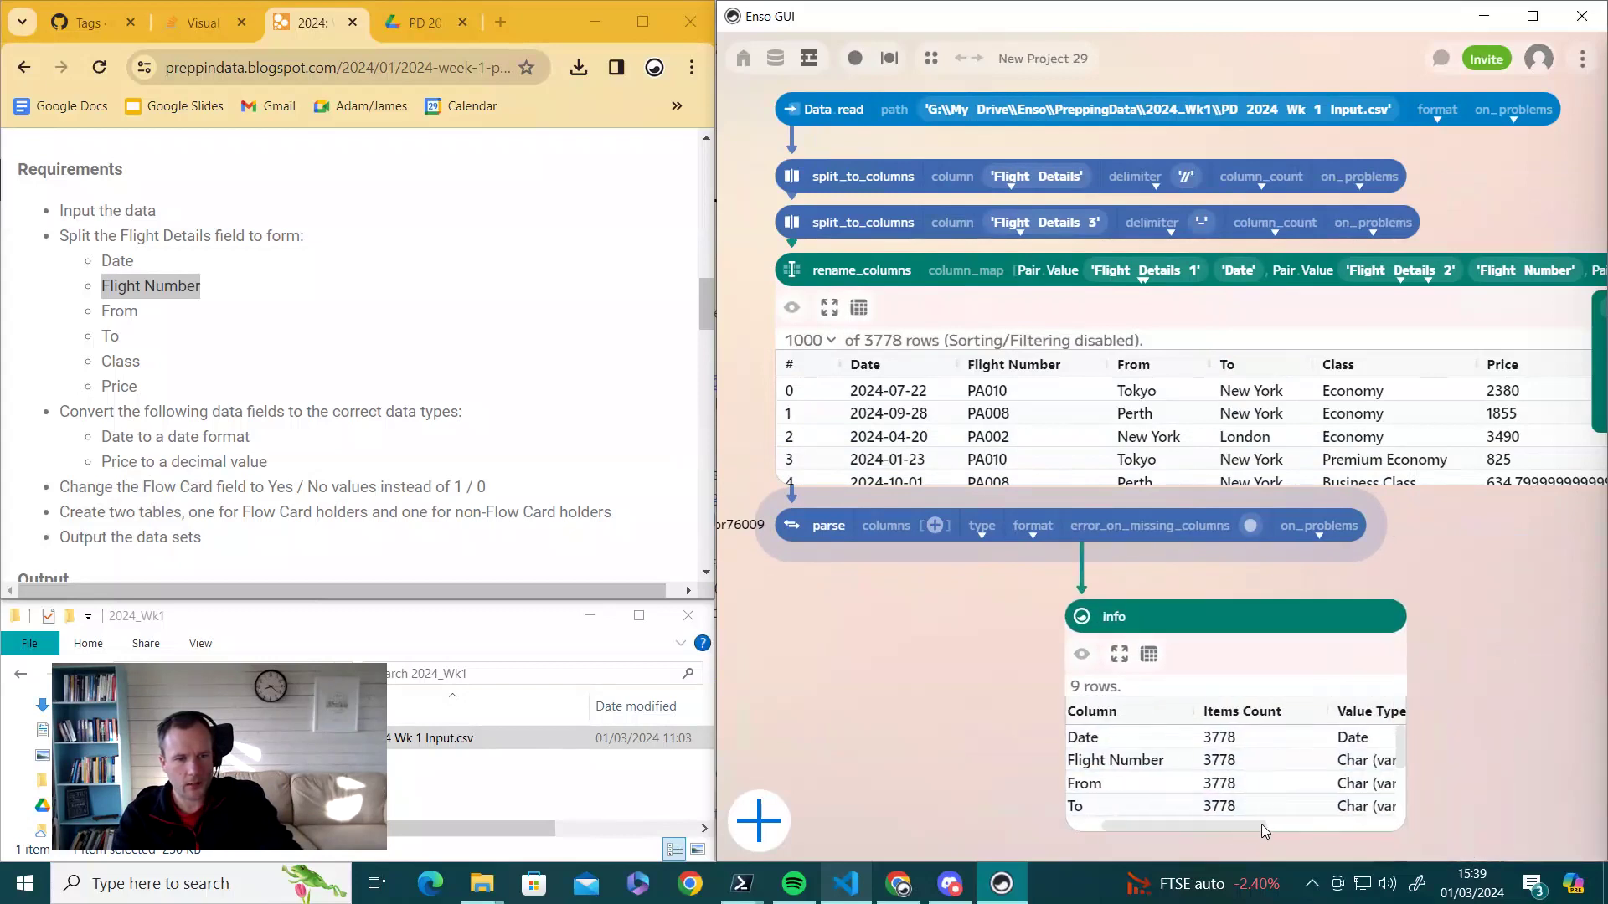
drag(1403, 748, 1403, 772)
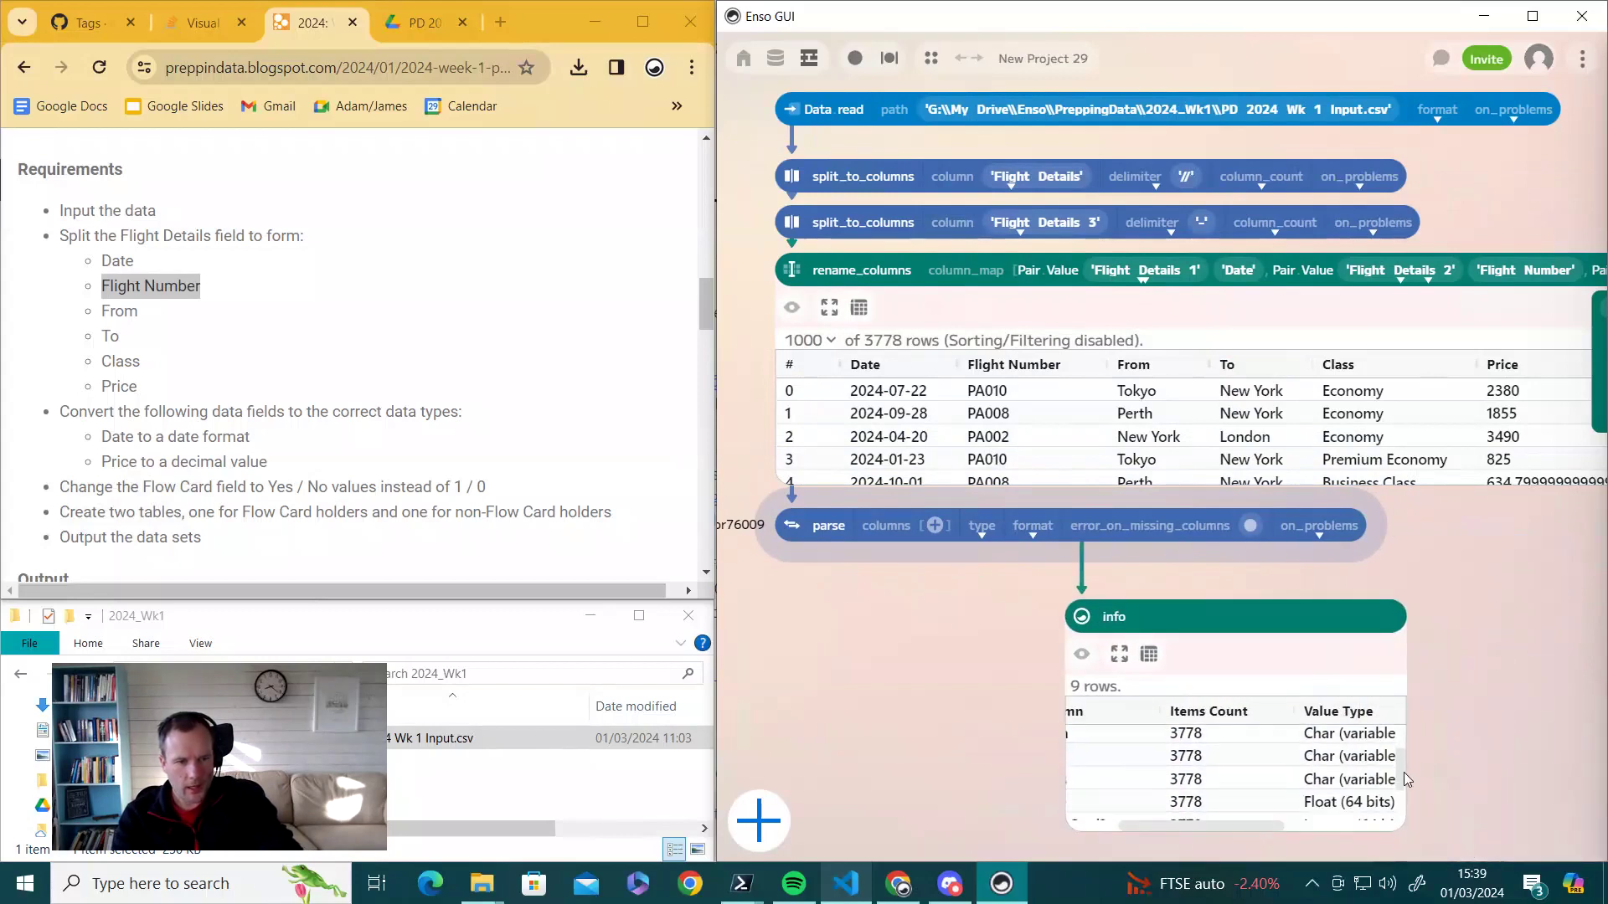
drag(1194, 825, 1149, 825)
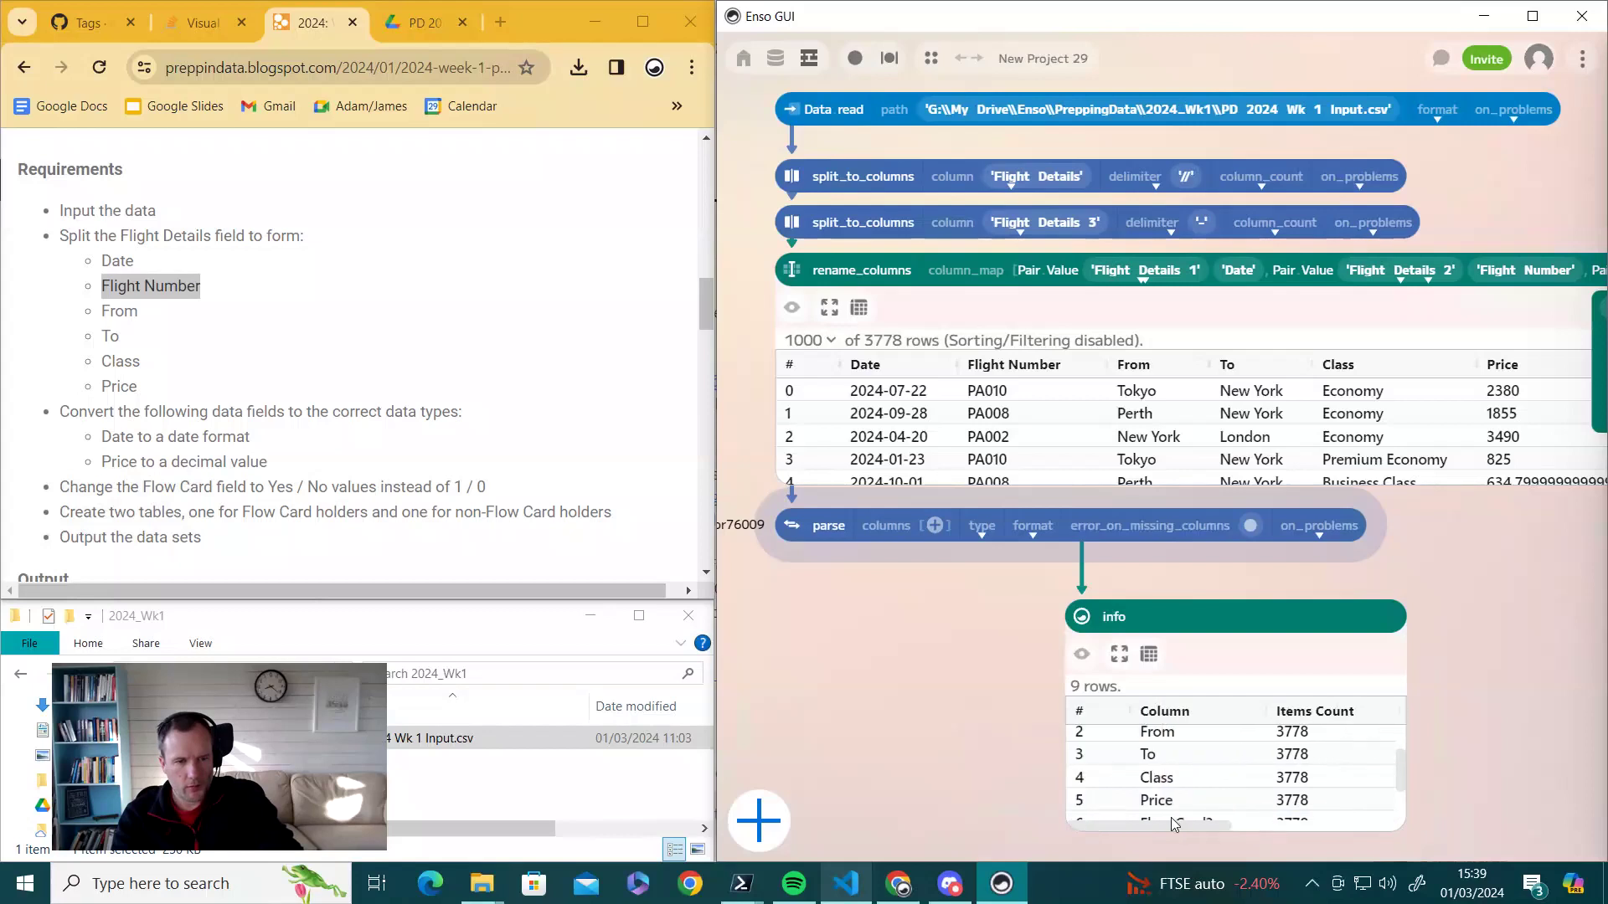
- Delete the info step from the workflow
click(1085, 624)
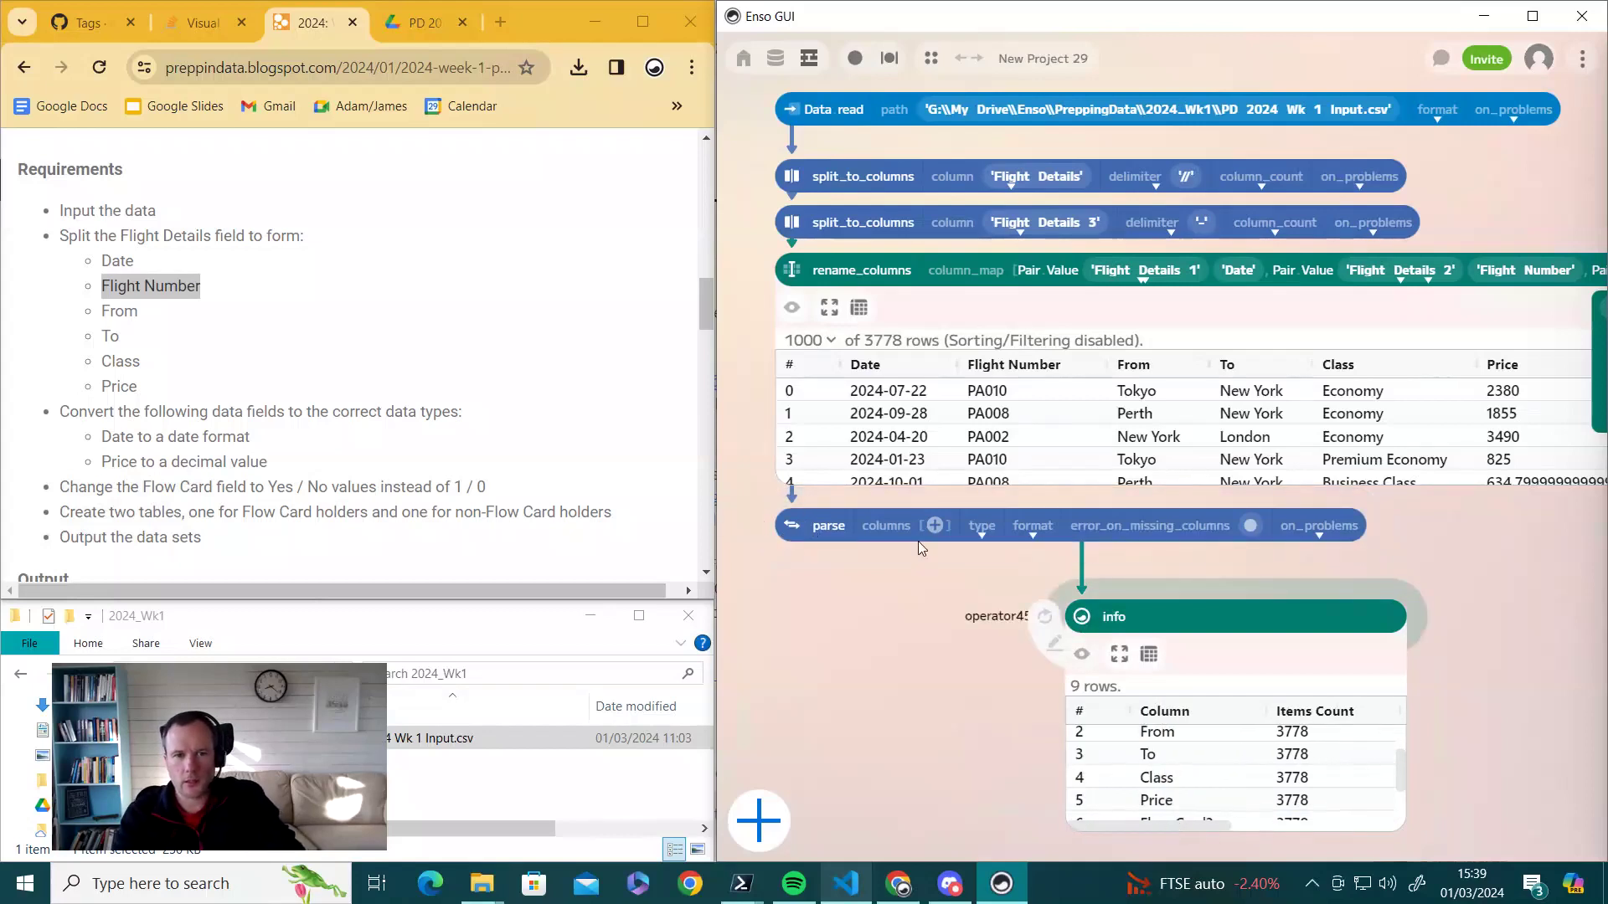
drag(1083, 618, 1061, 613)
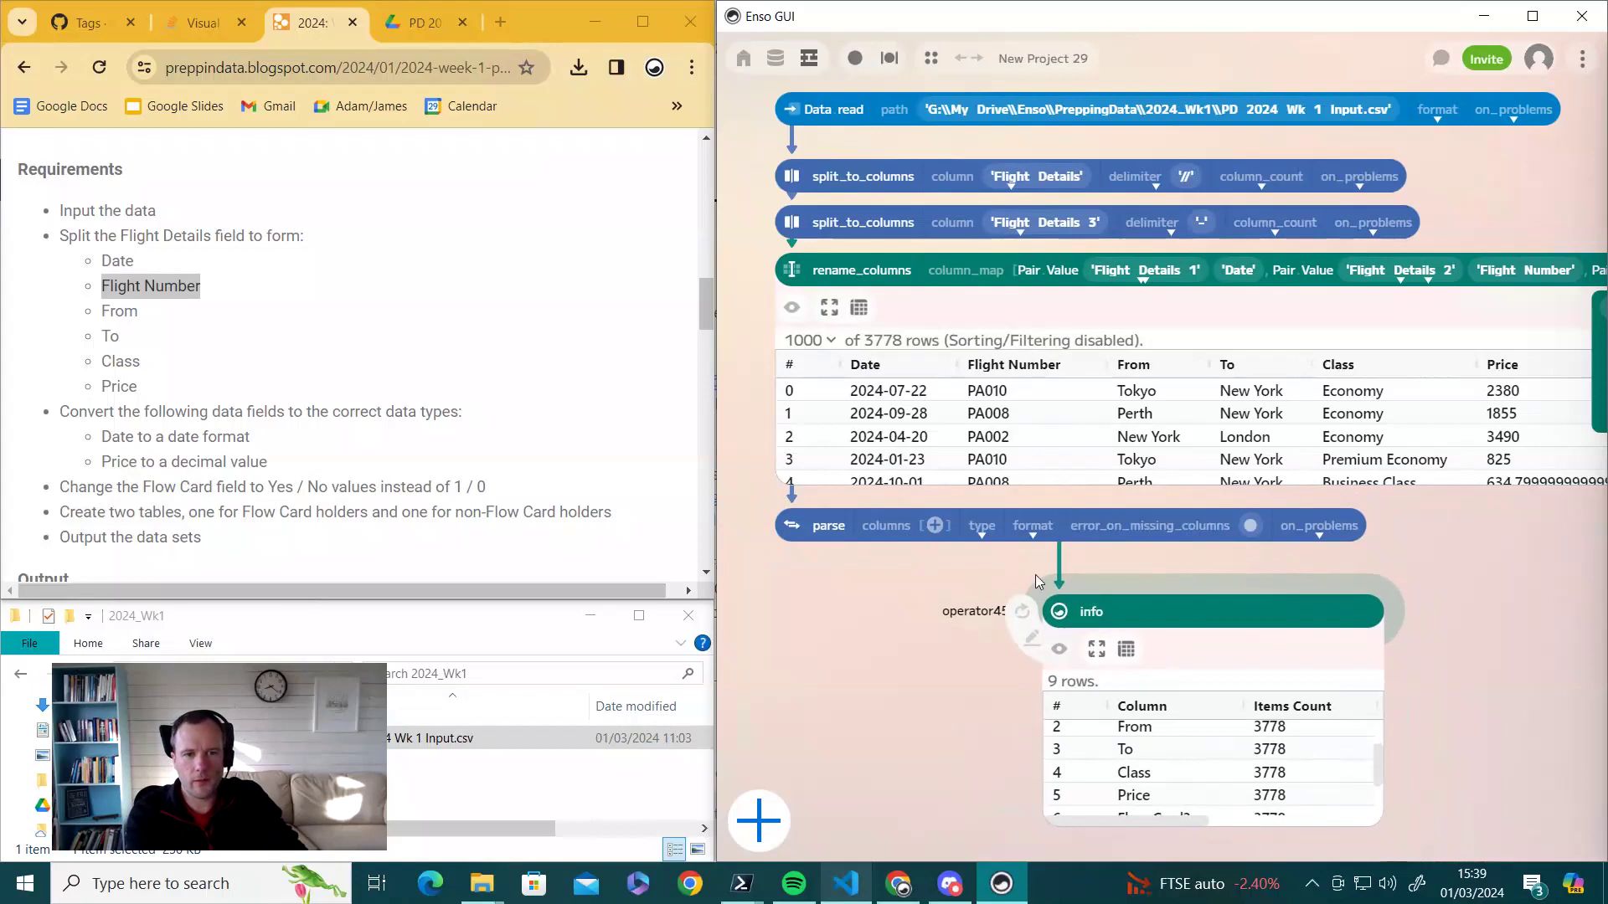
click(1438, 631)
click(1064, 618)
key(Delete)
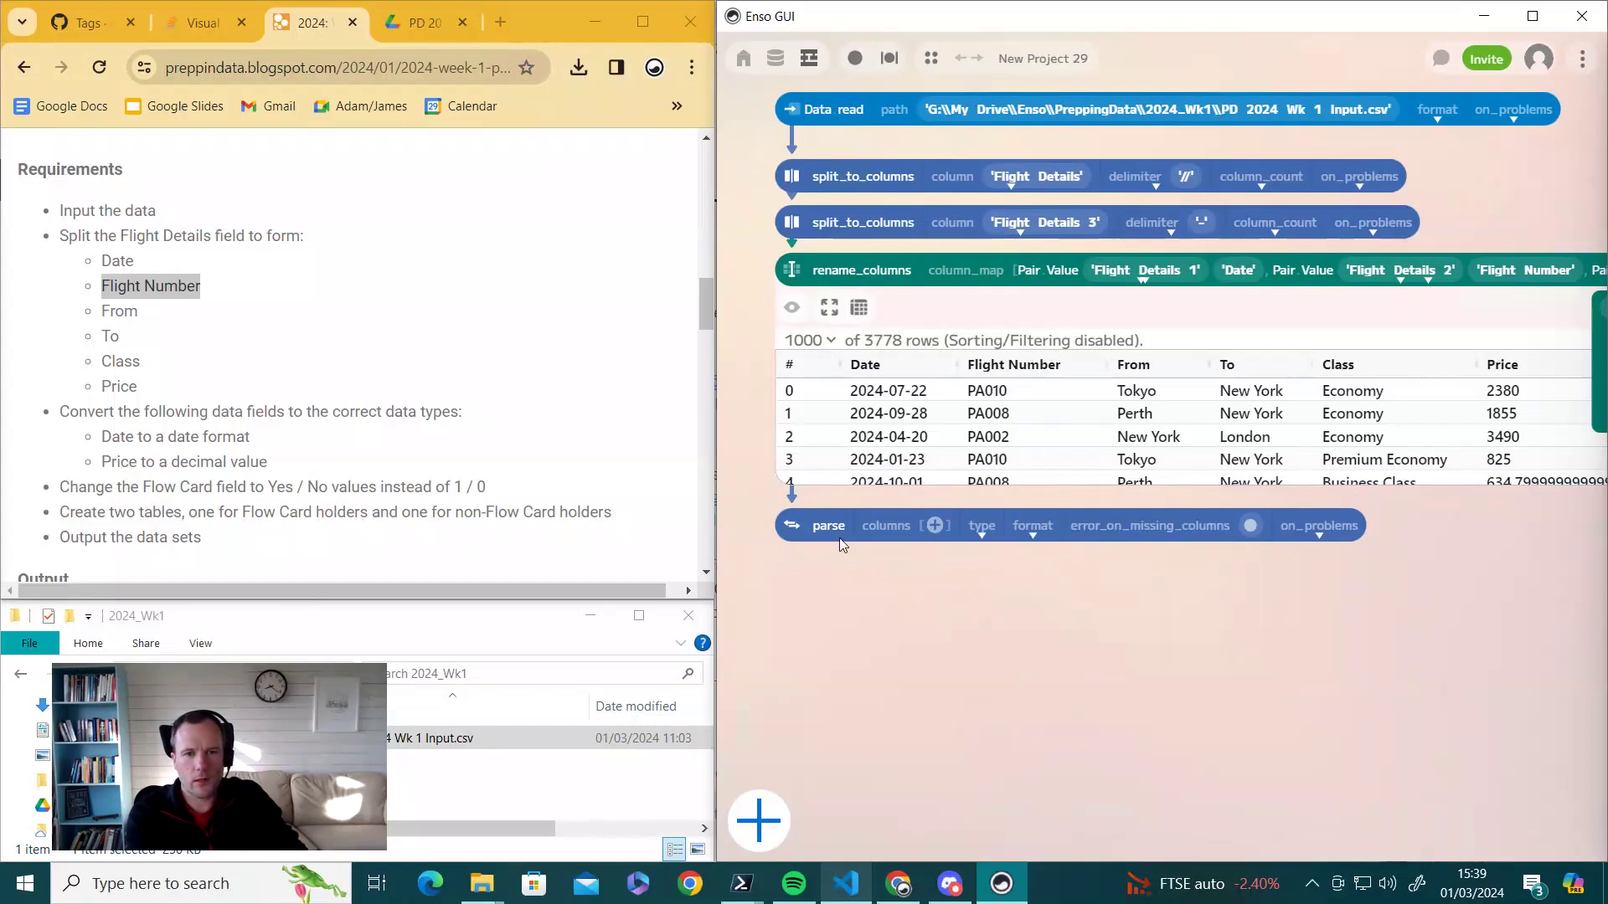
click(791, 526)
- Check the parse step's preview, move parse up beneath rename_columns, then hide the preview
click(798, 564)
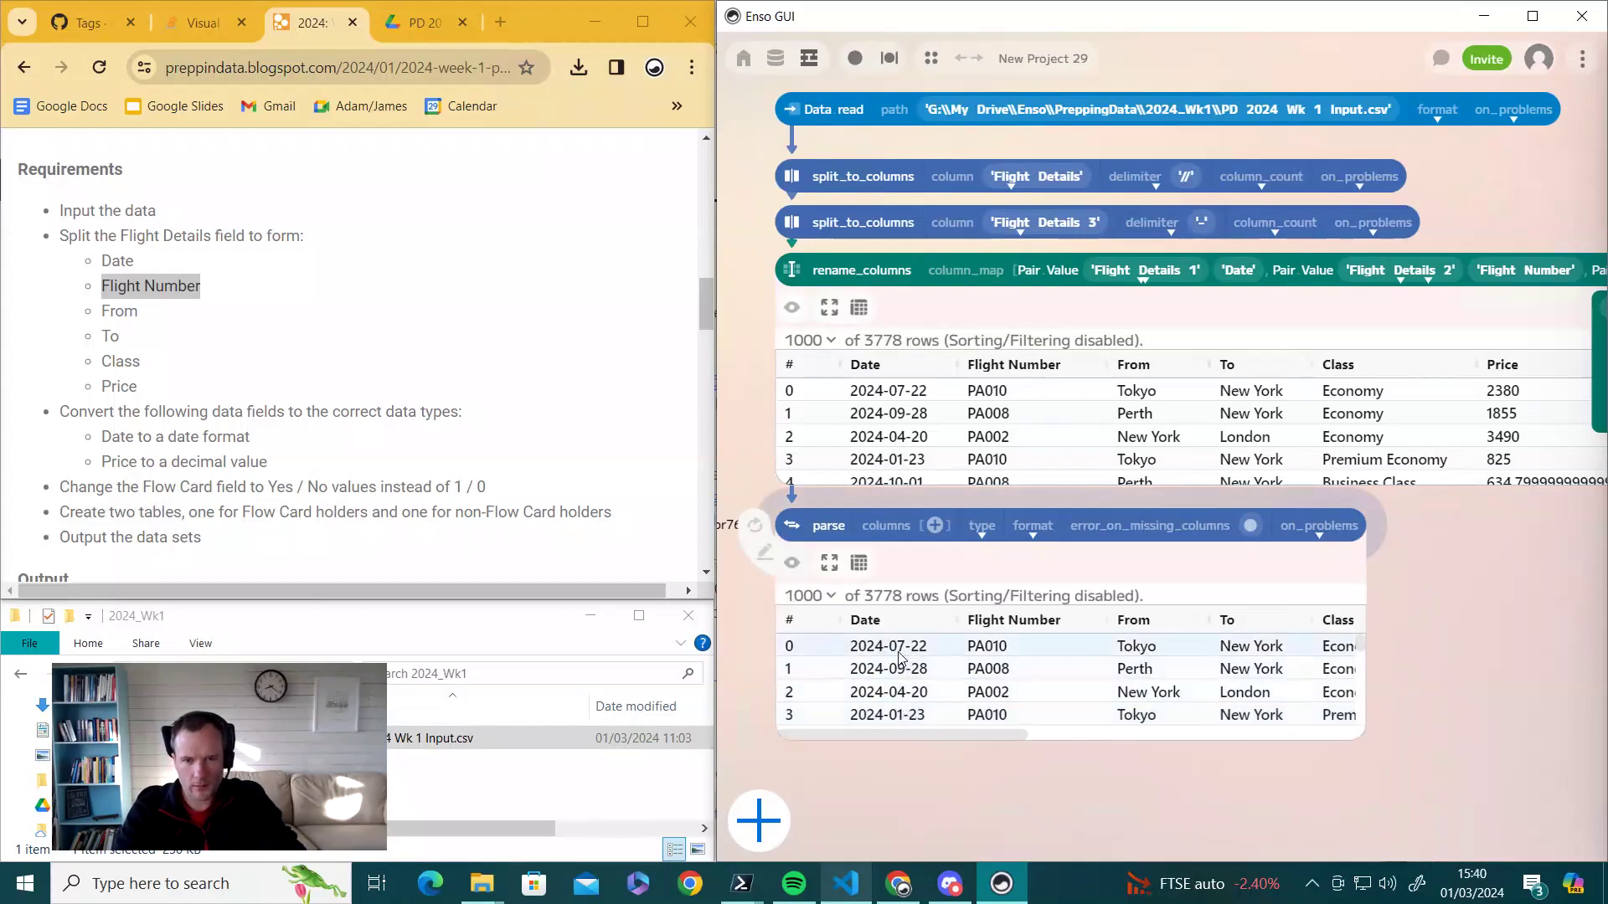
drag(911, 734, 1005, 748)
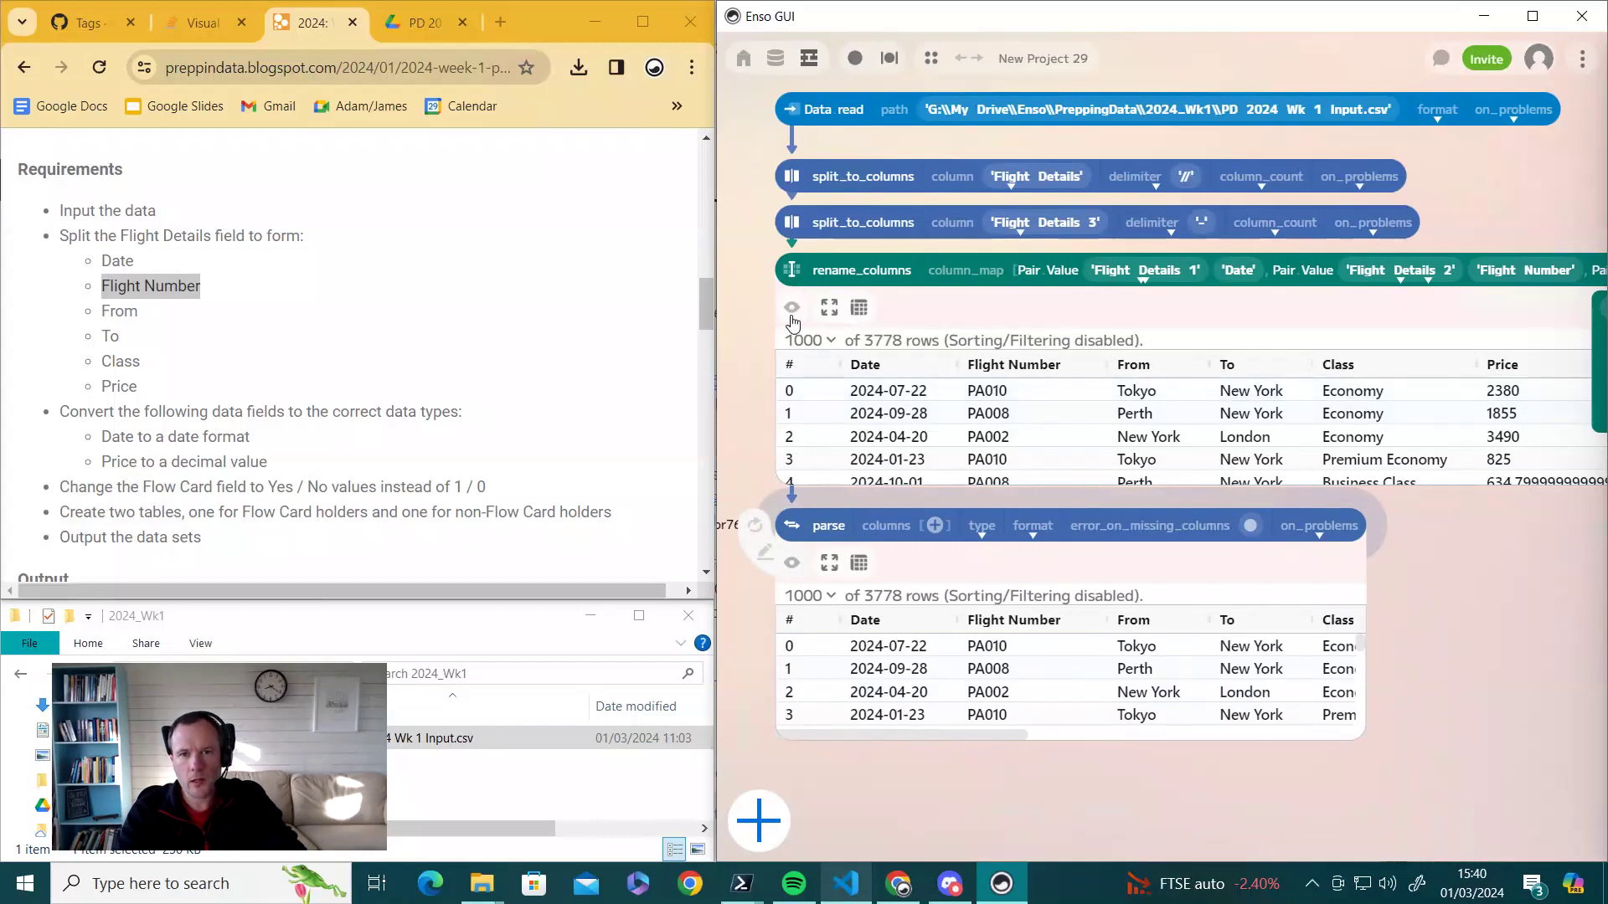
drag(794, 528, 794, 340)
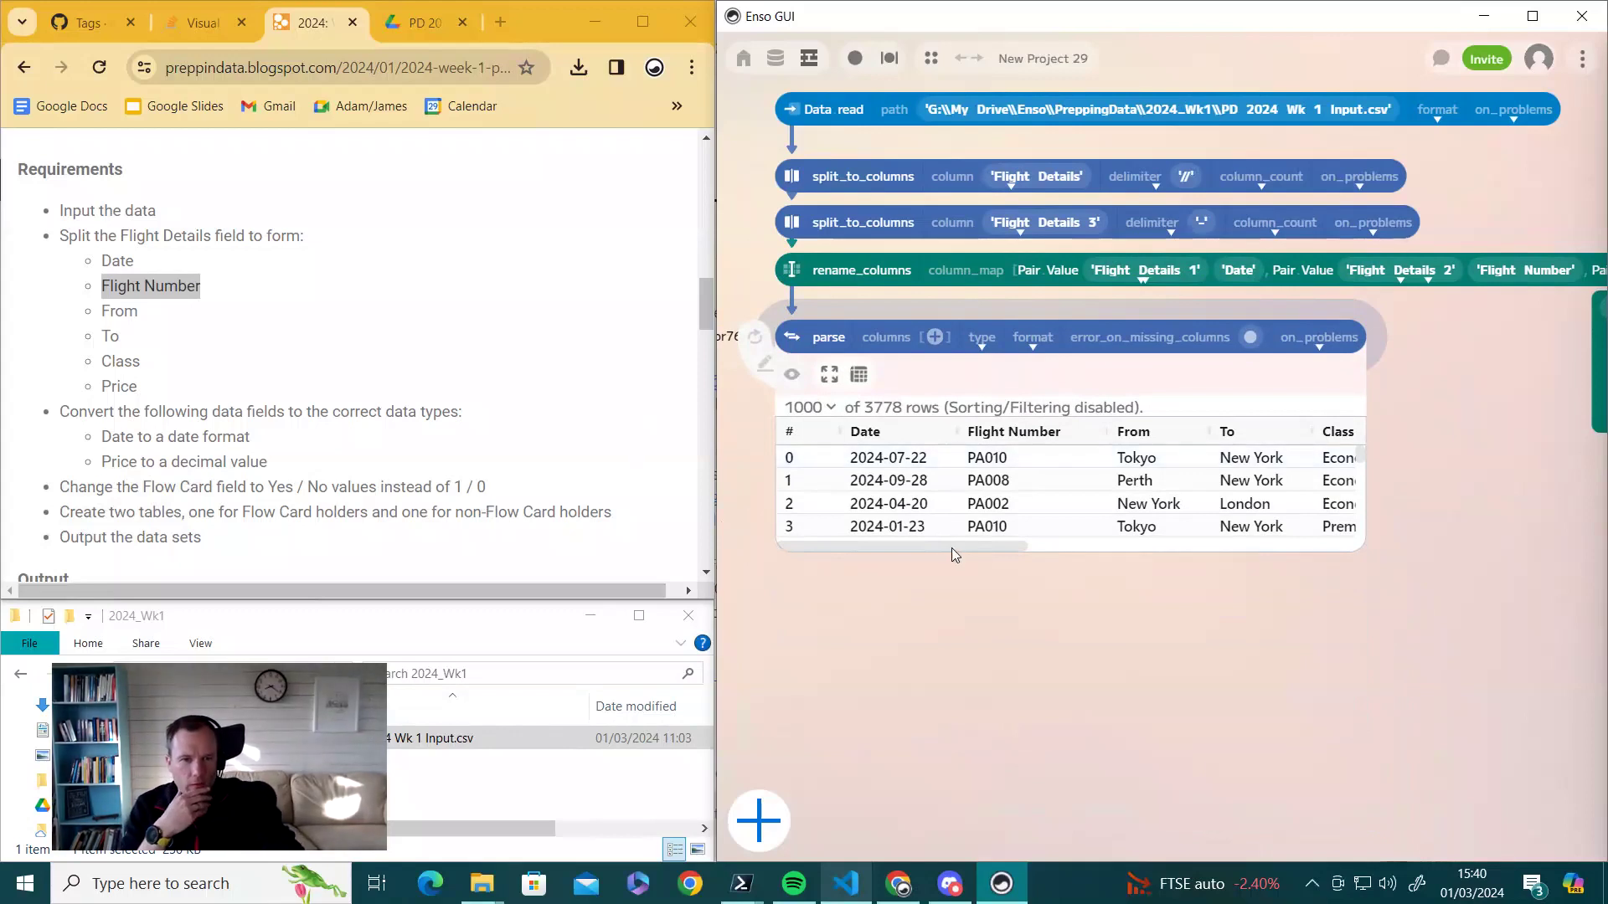
drag(960, 546, 1169, 554)
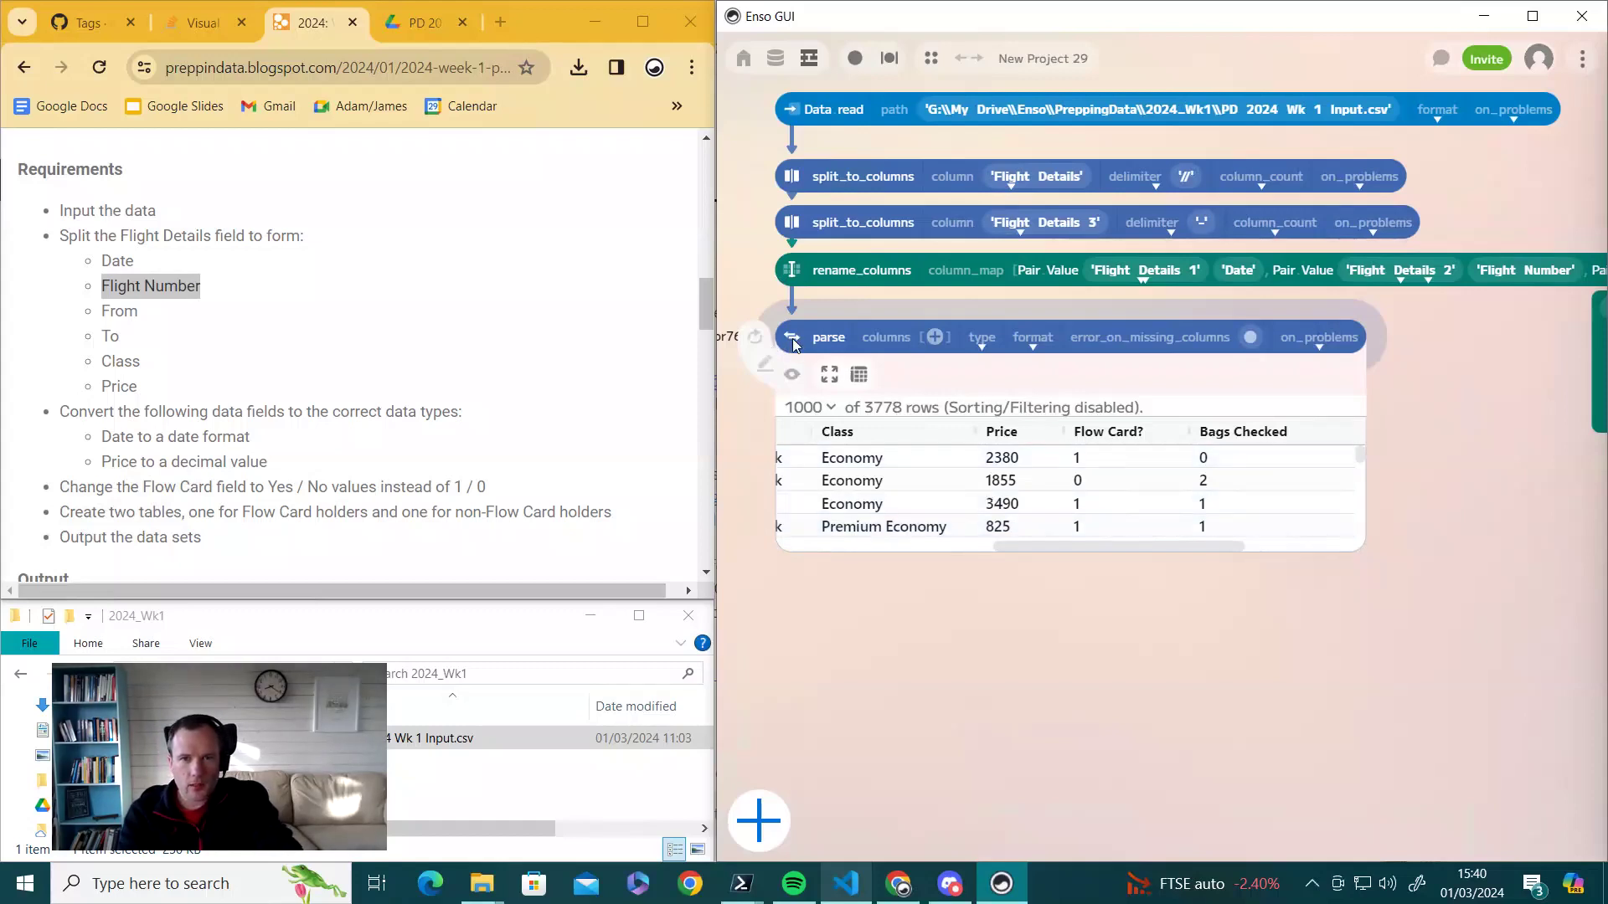
click(791, 375)
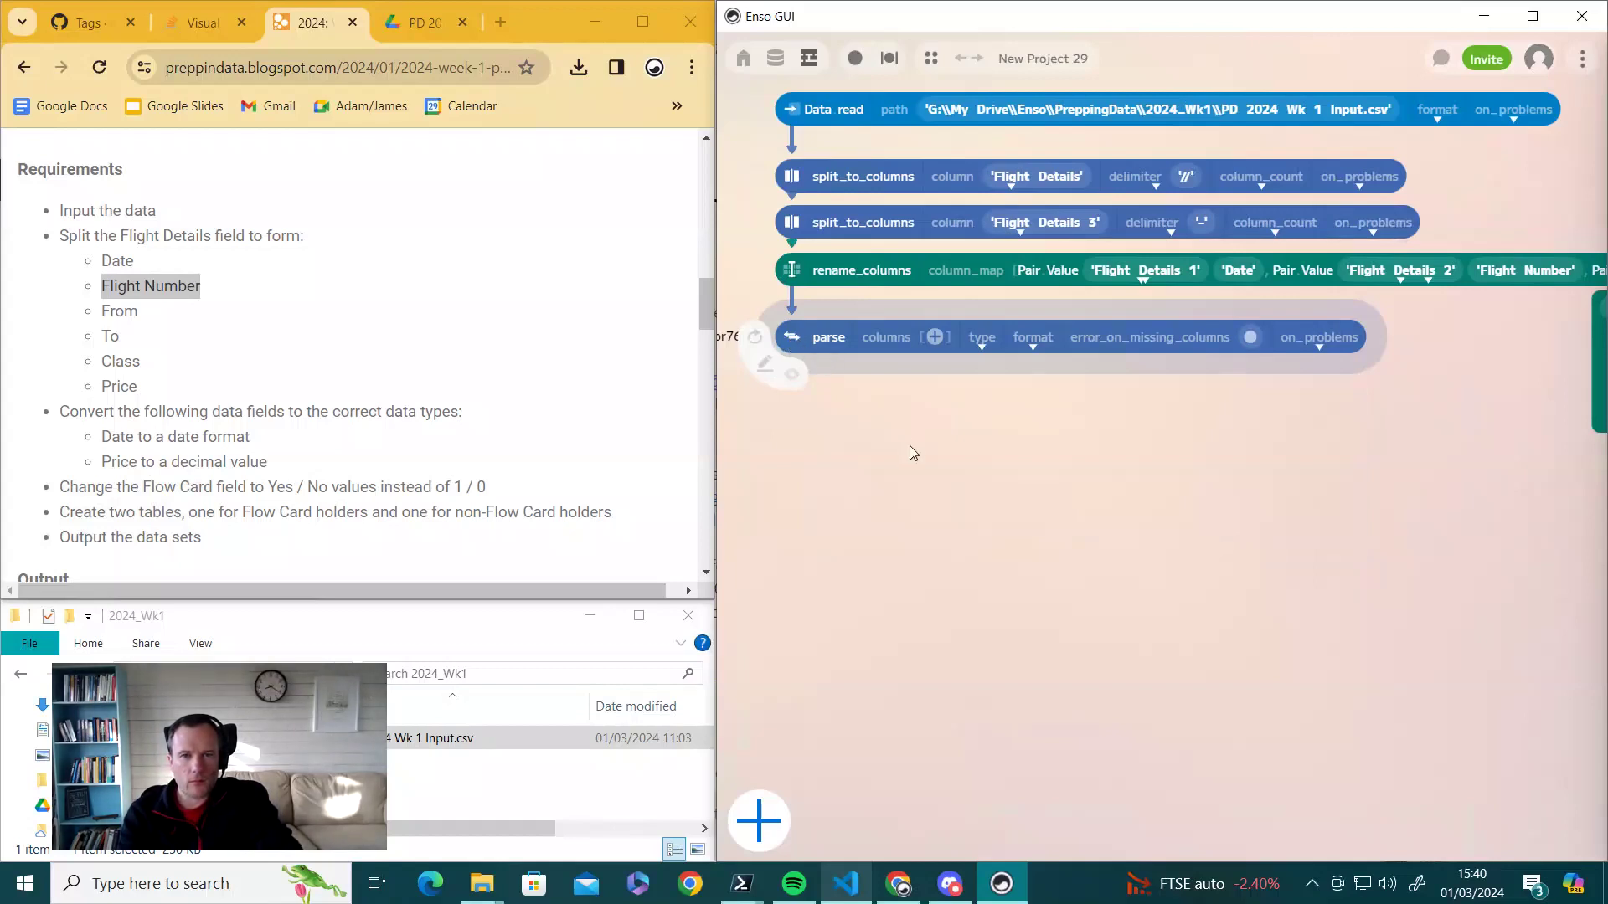
drag(842, 355, 802, 397)
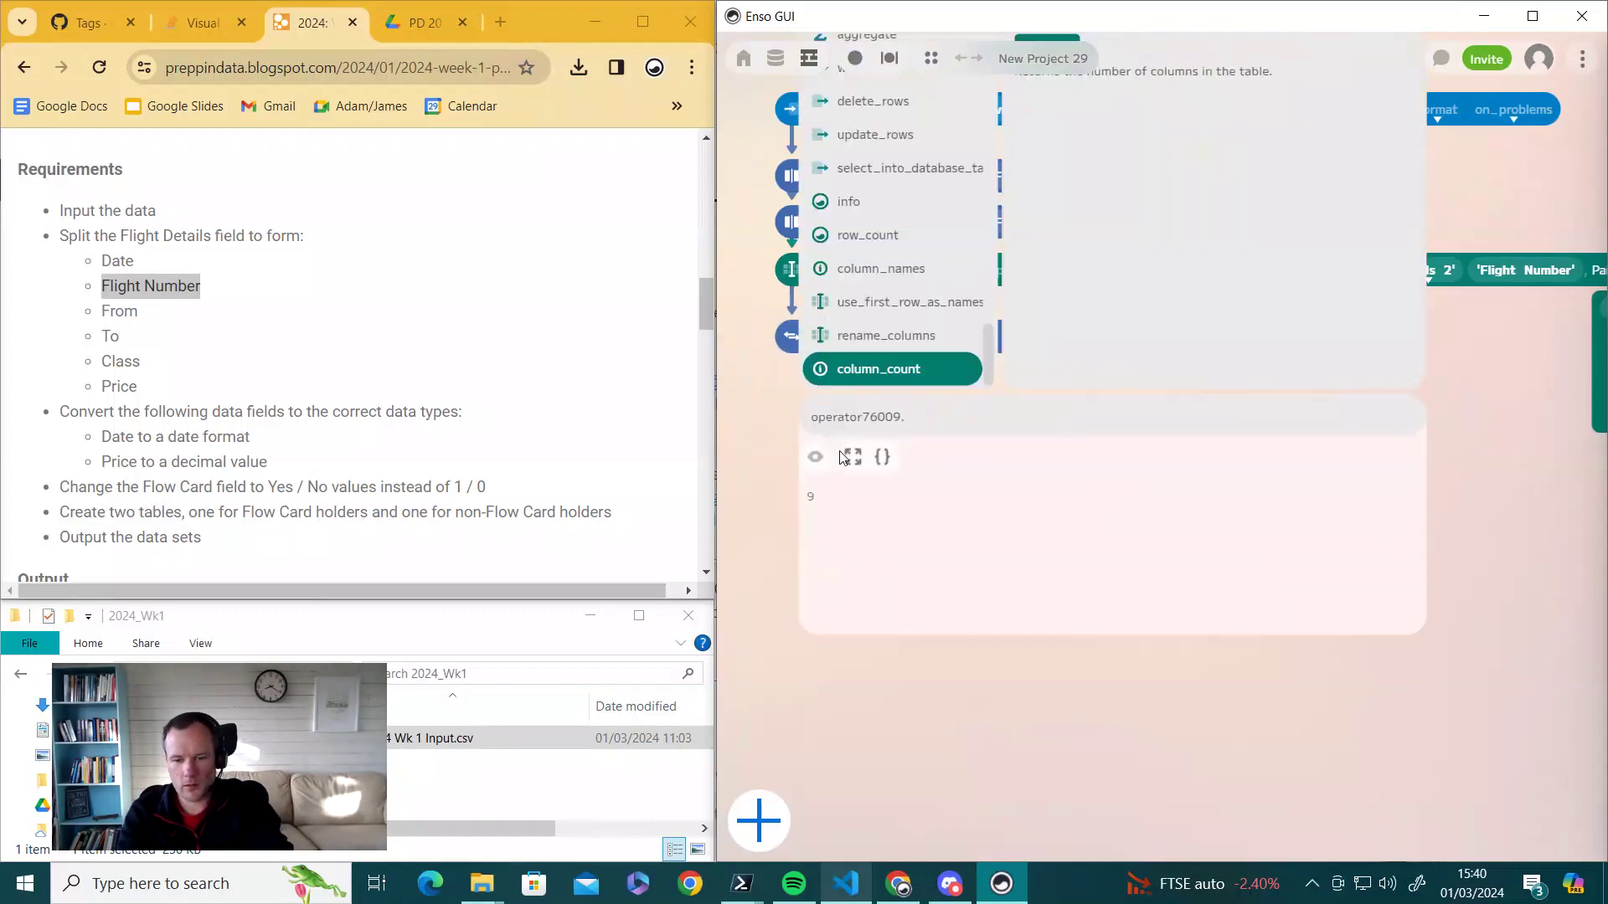
- Add a parse step for the Flow Card? column with target type Boolean and format 1|0
text(p)
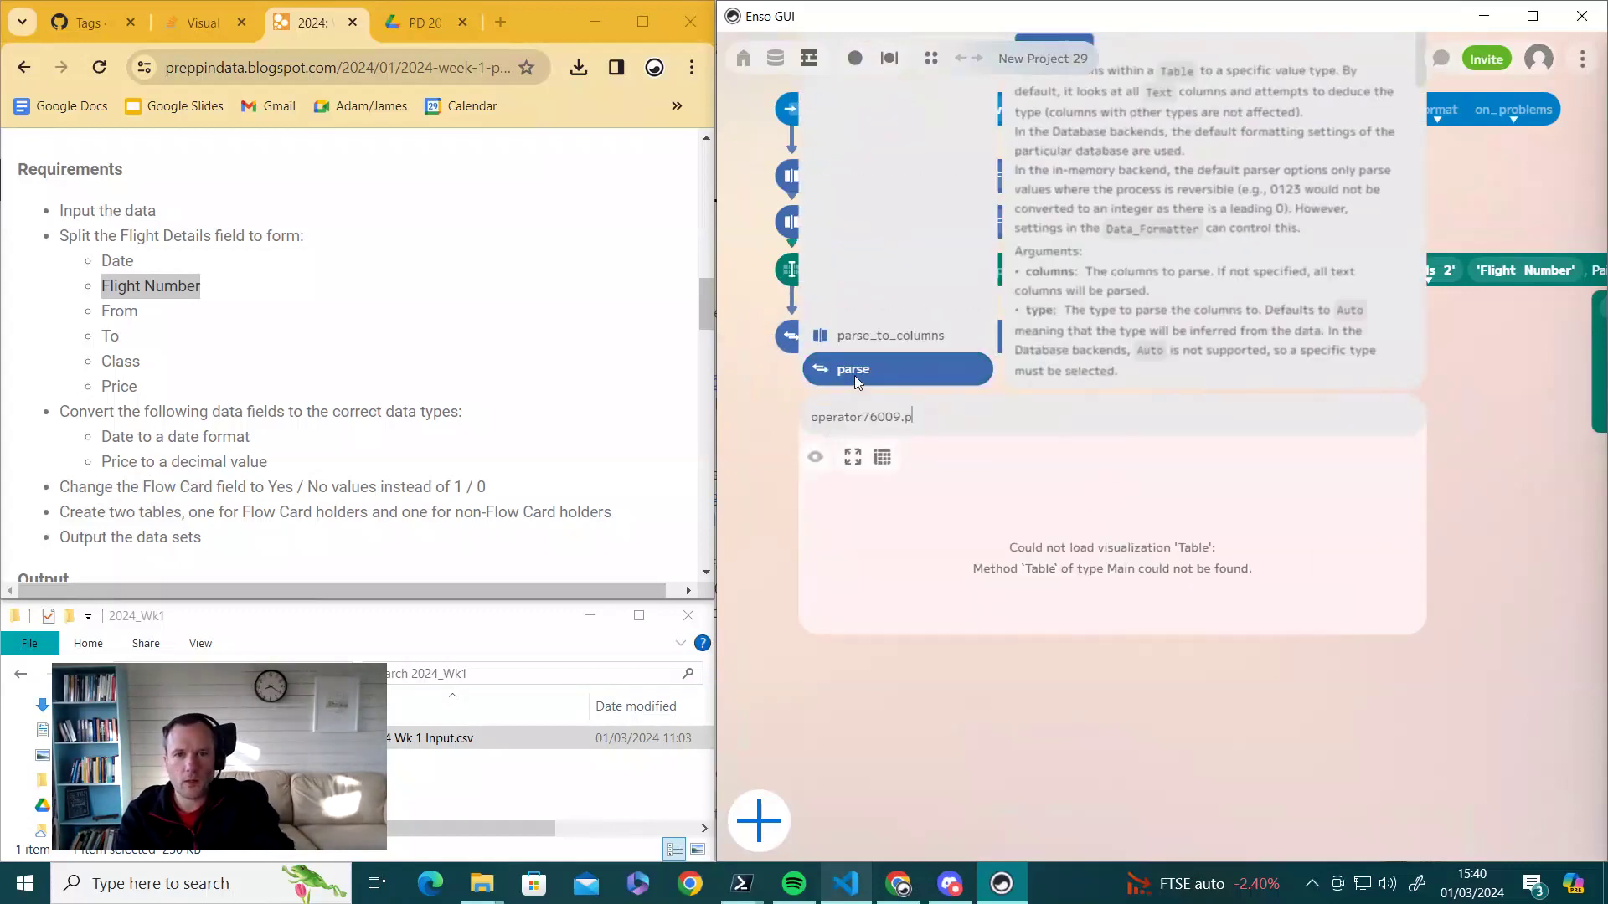
key(Return)
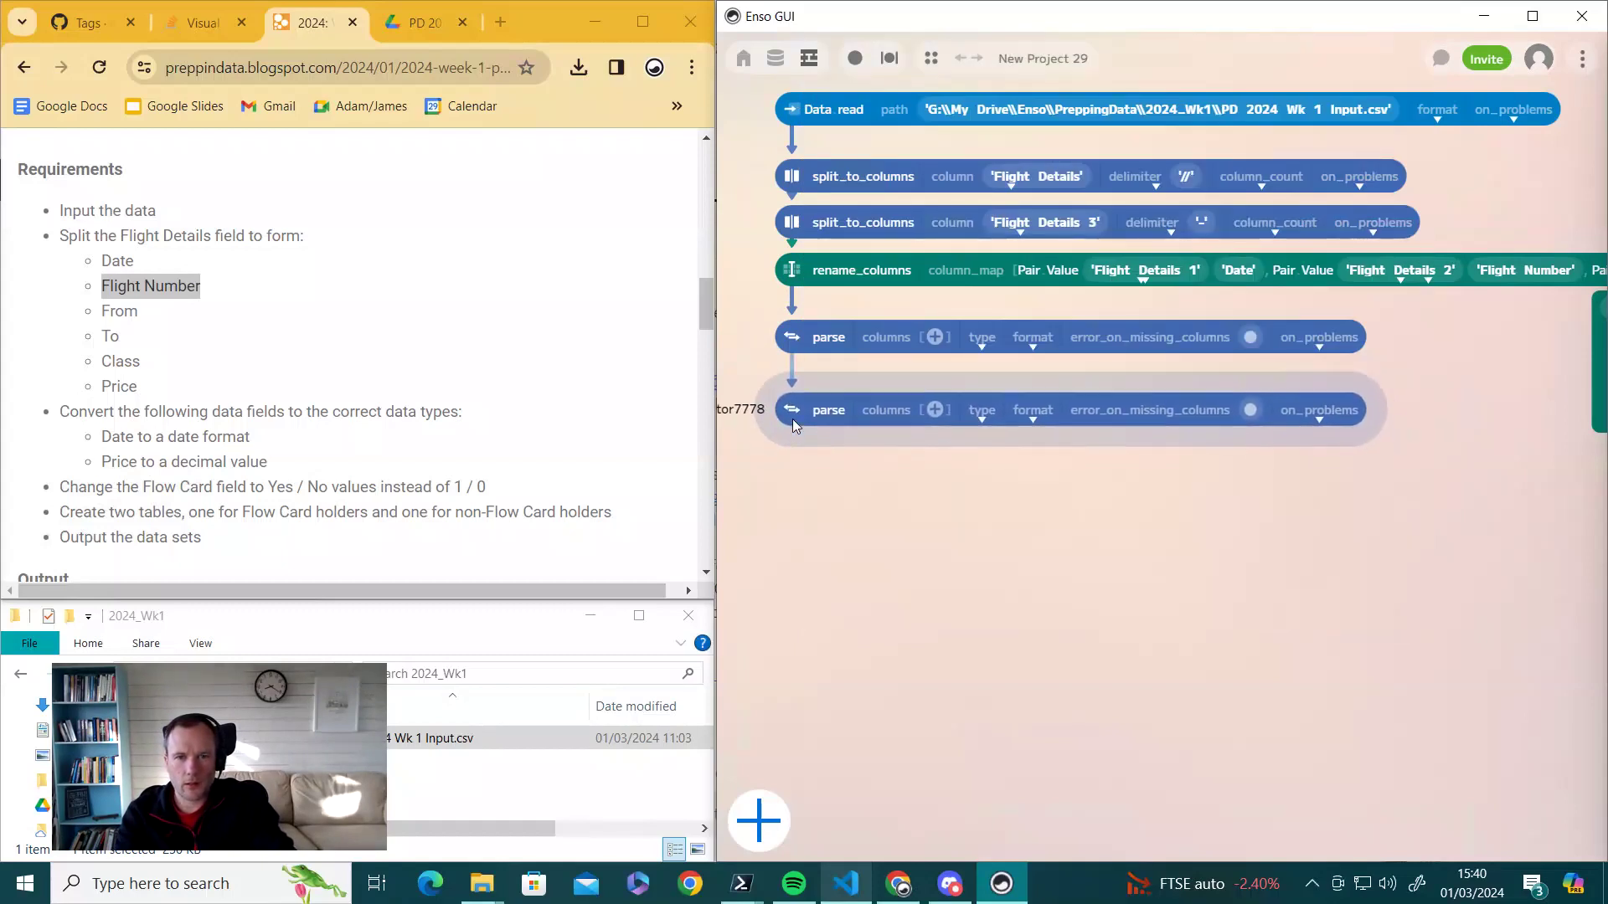
click(936, 404)
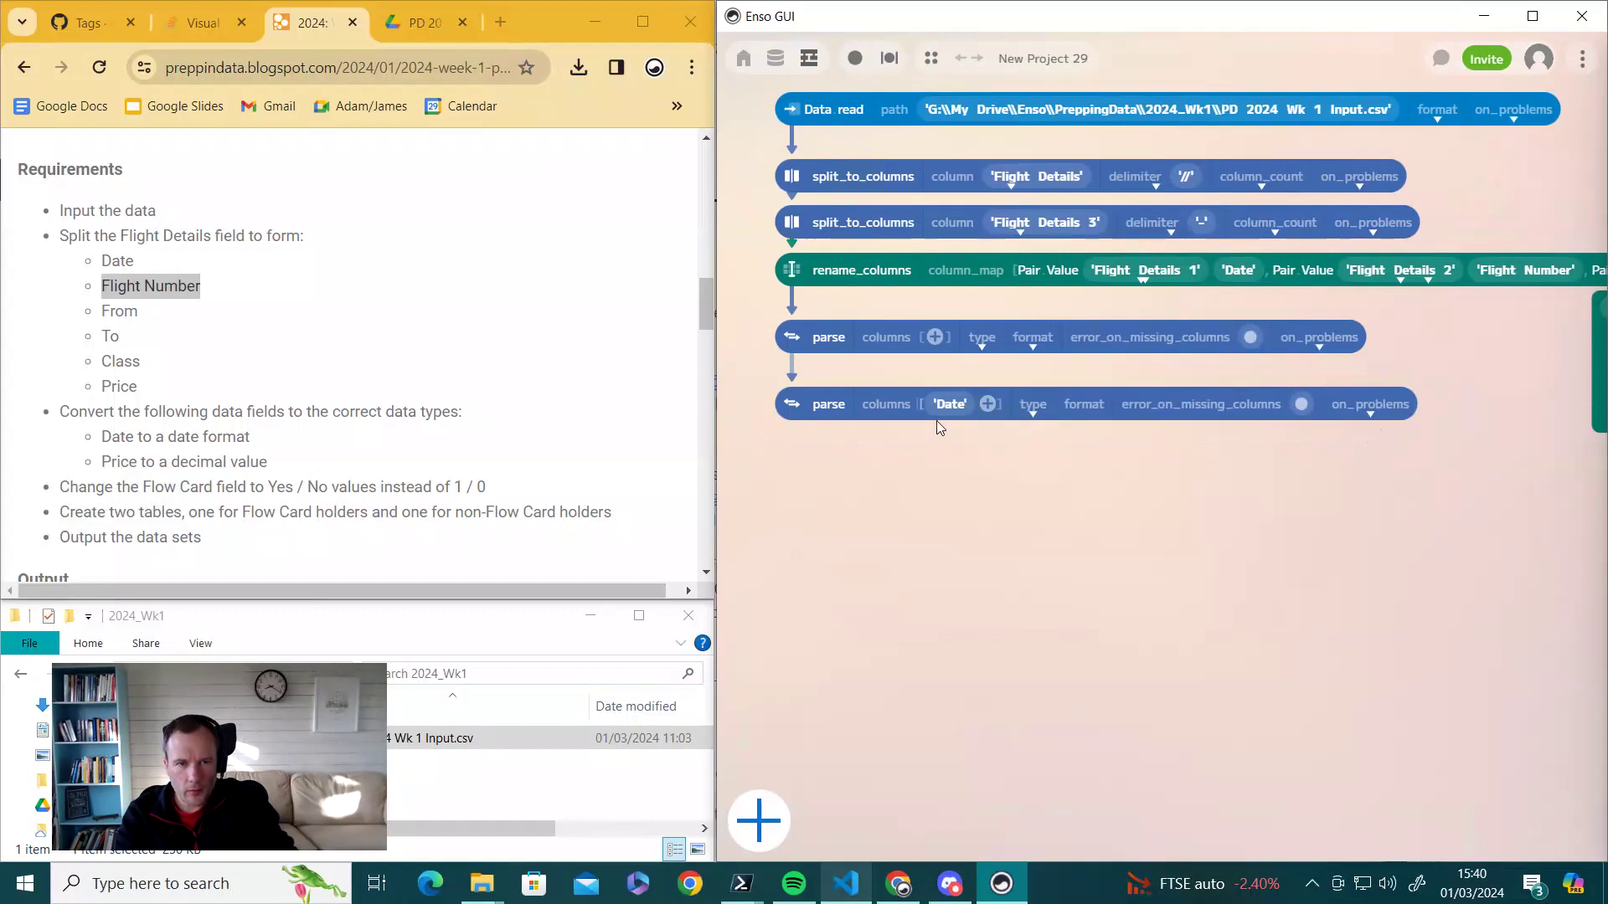
click(952, 411)
scroll(976, 476, down, 3)
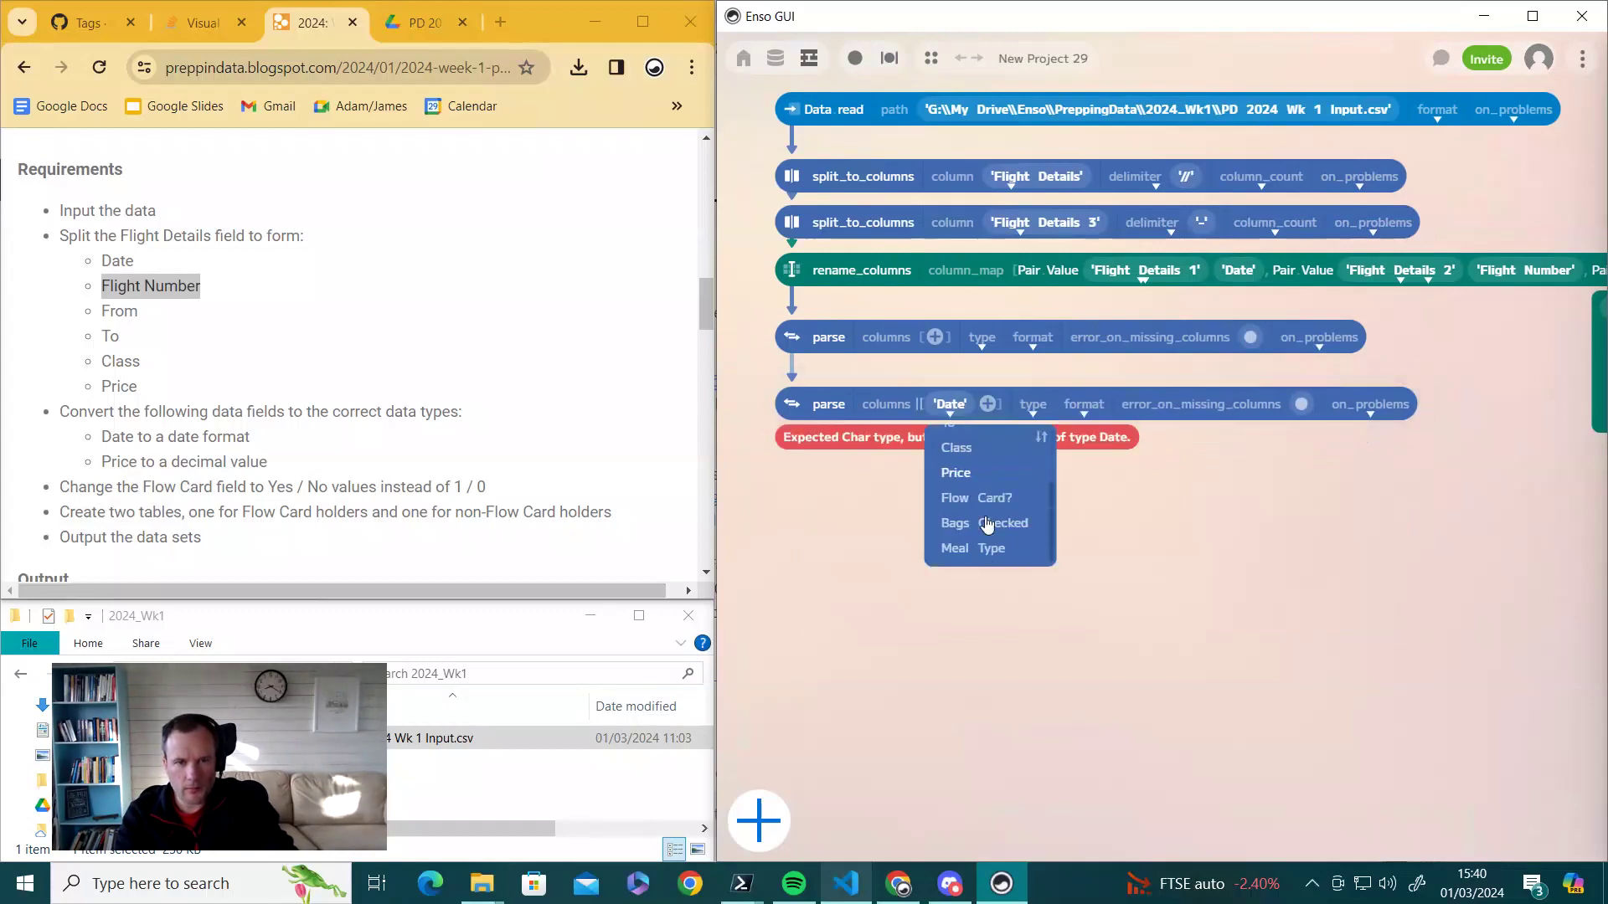
click(959, 492)
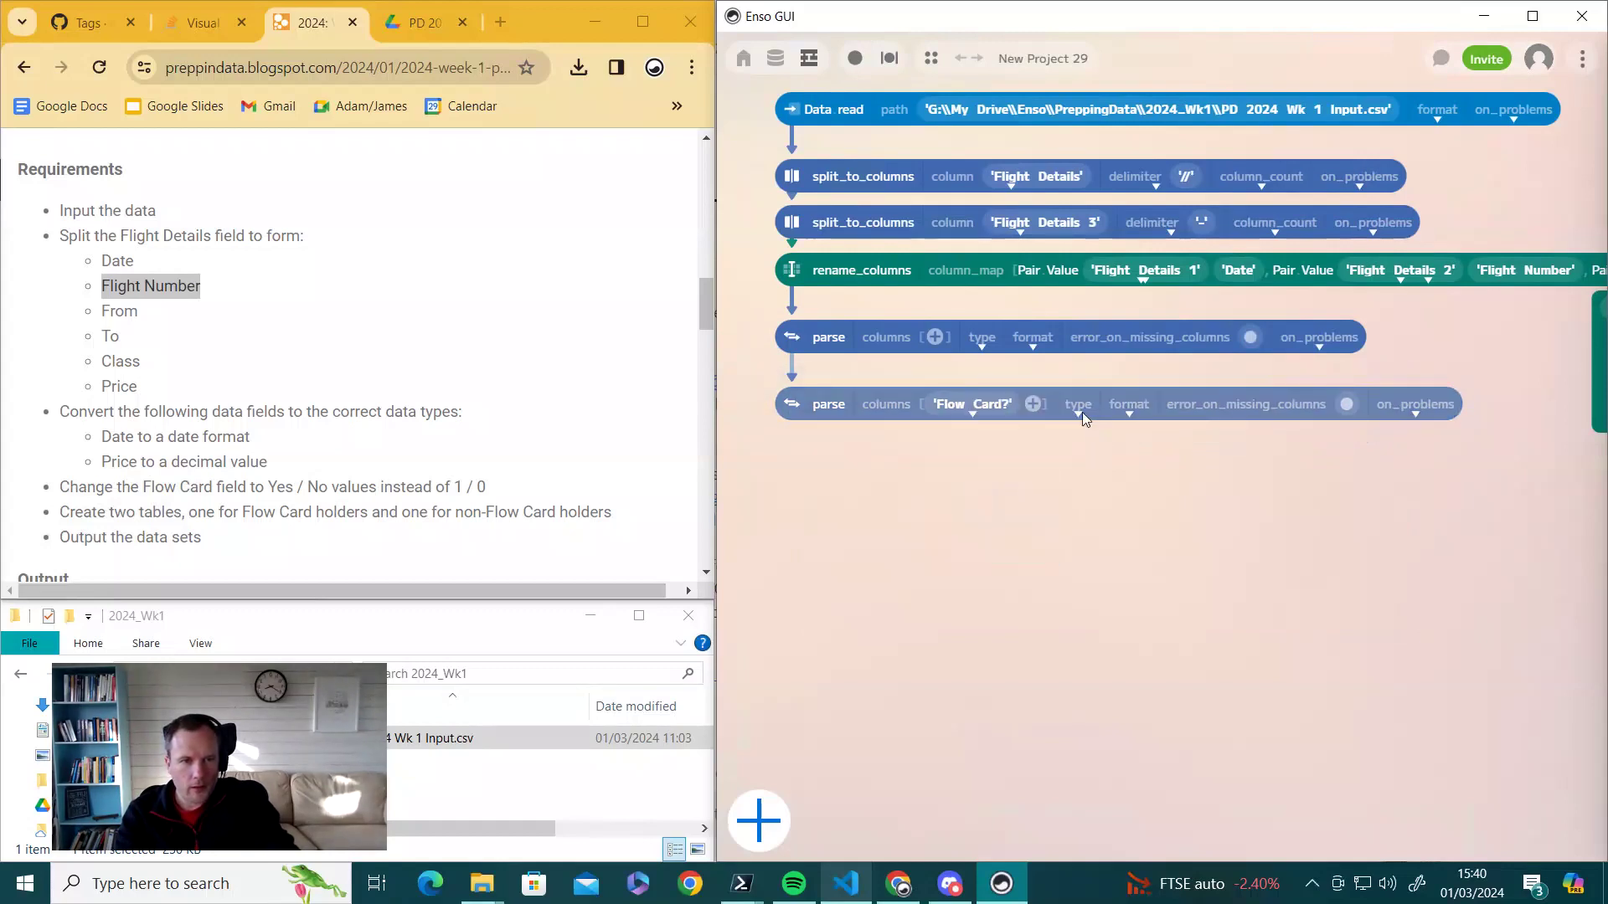
click(1080, 411)
scroll(1116, 532, down, 2)
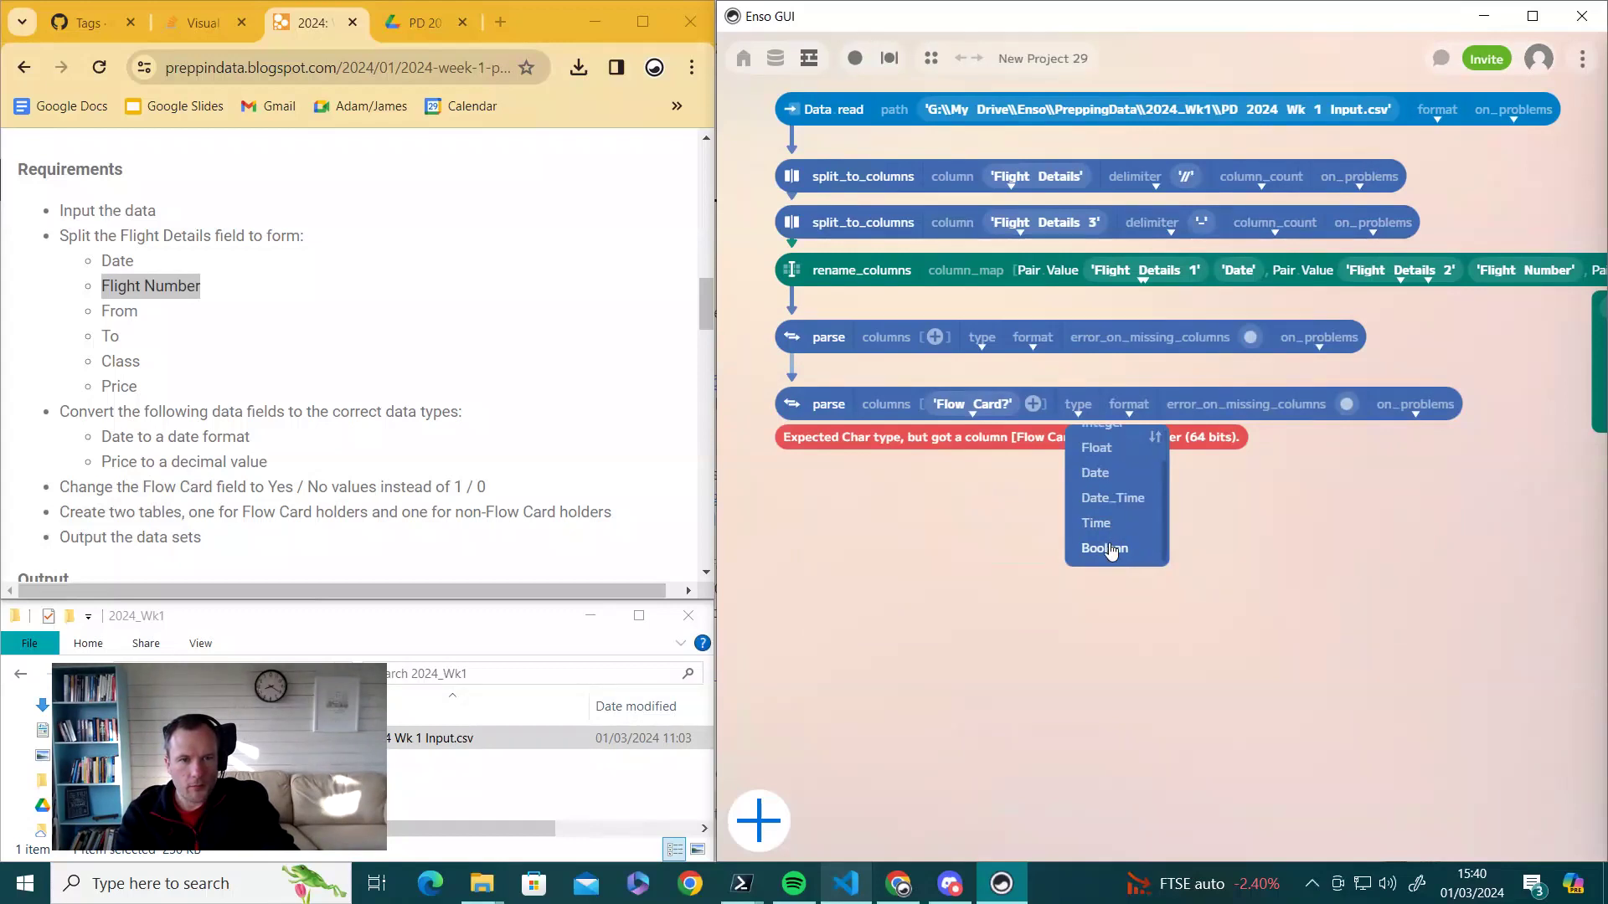
click(1105, 548)
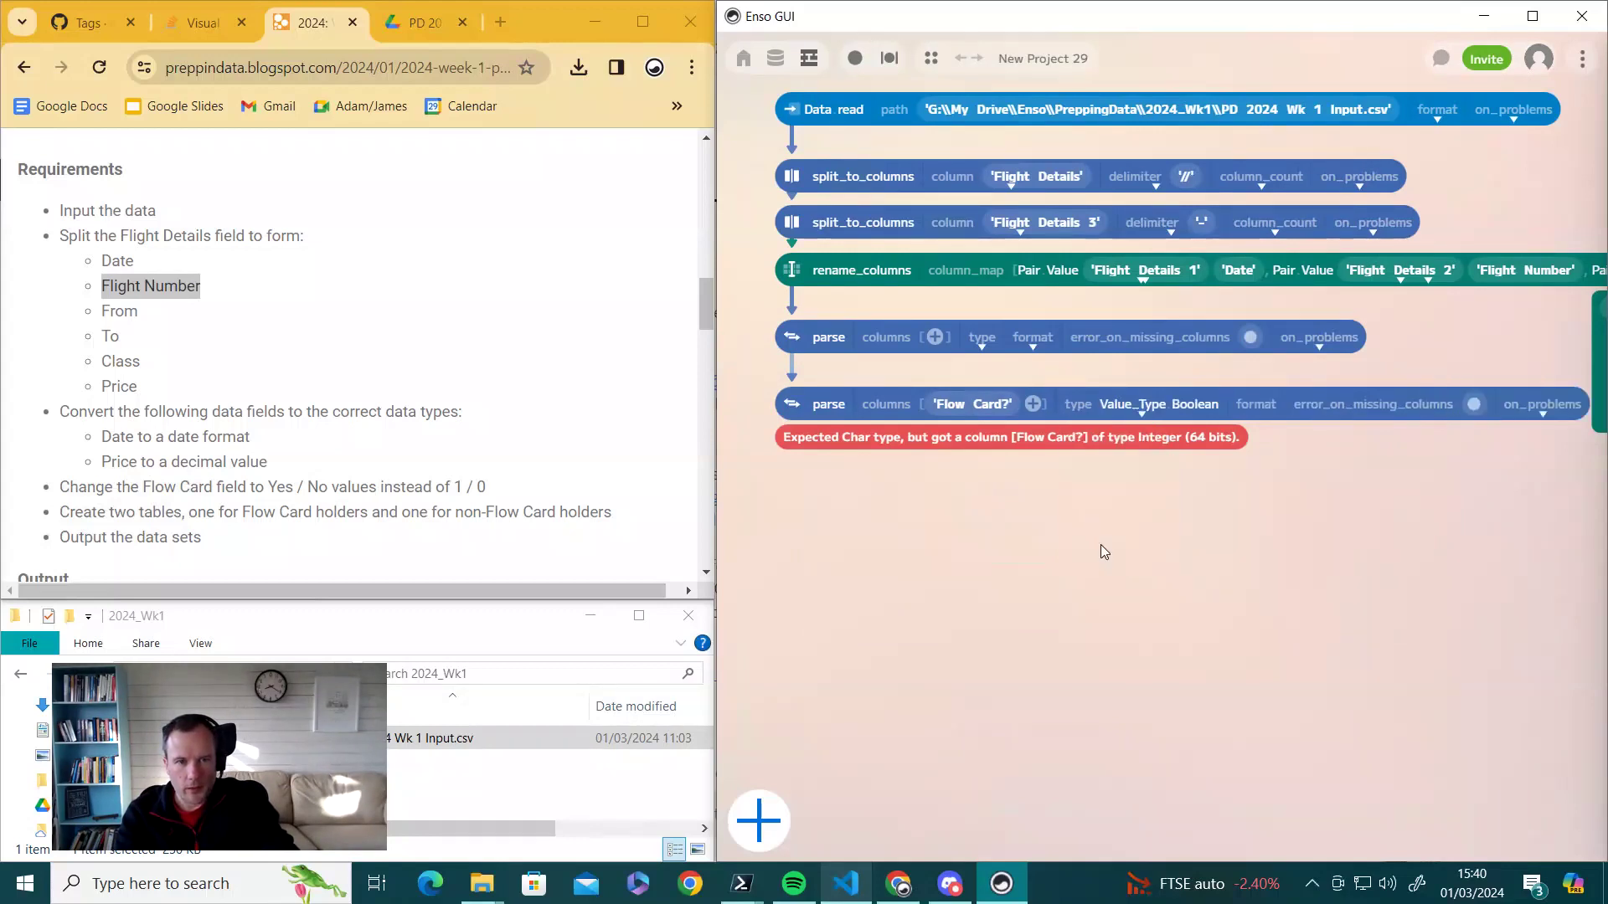
click(1256, 413)
scroll(1313, 532, down, 2)
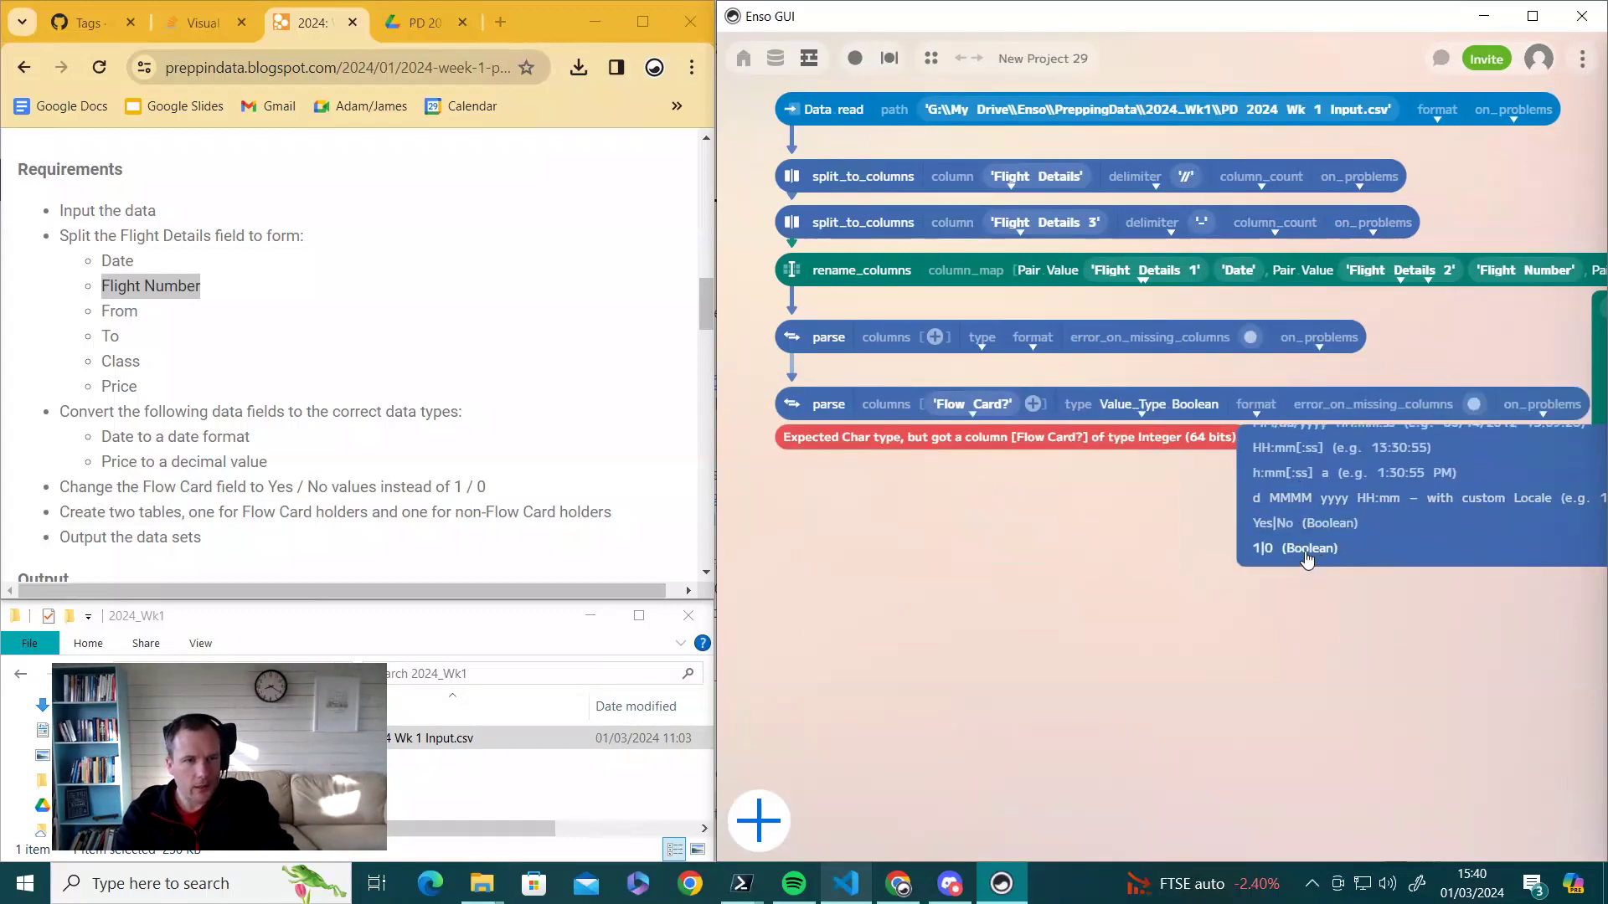
click(1305, 550)
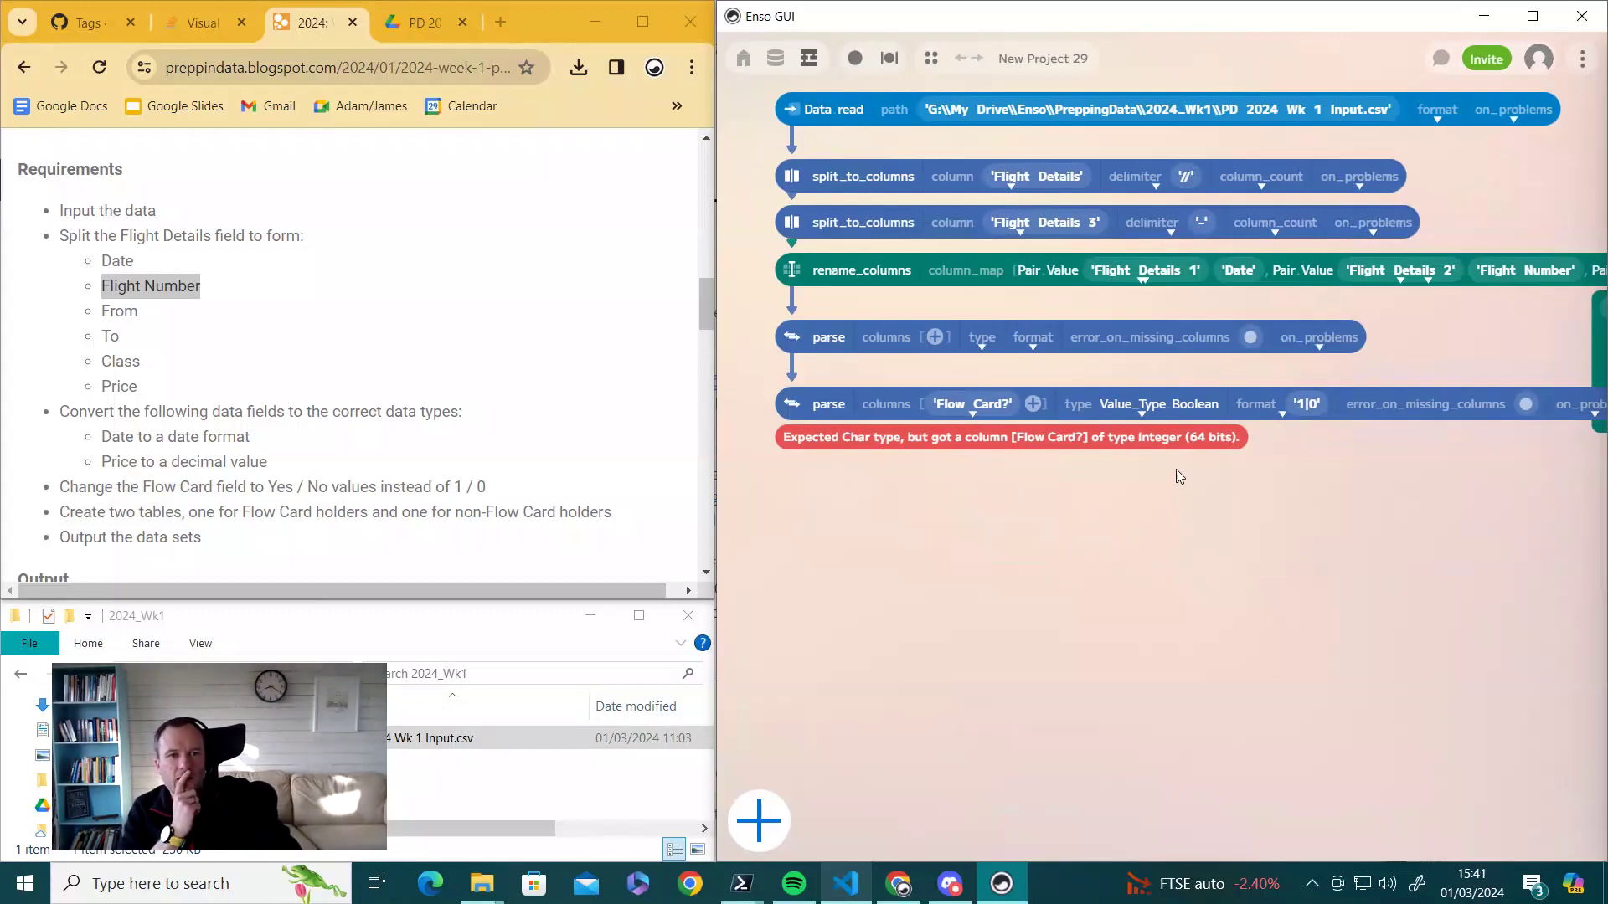
click(793, 407)
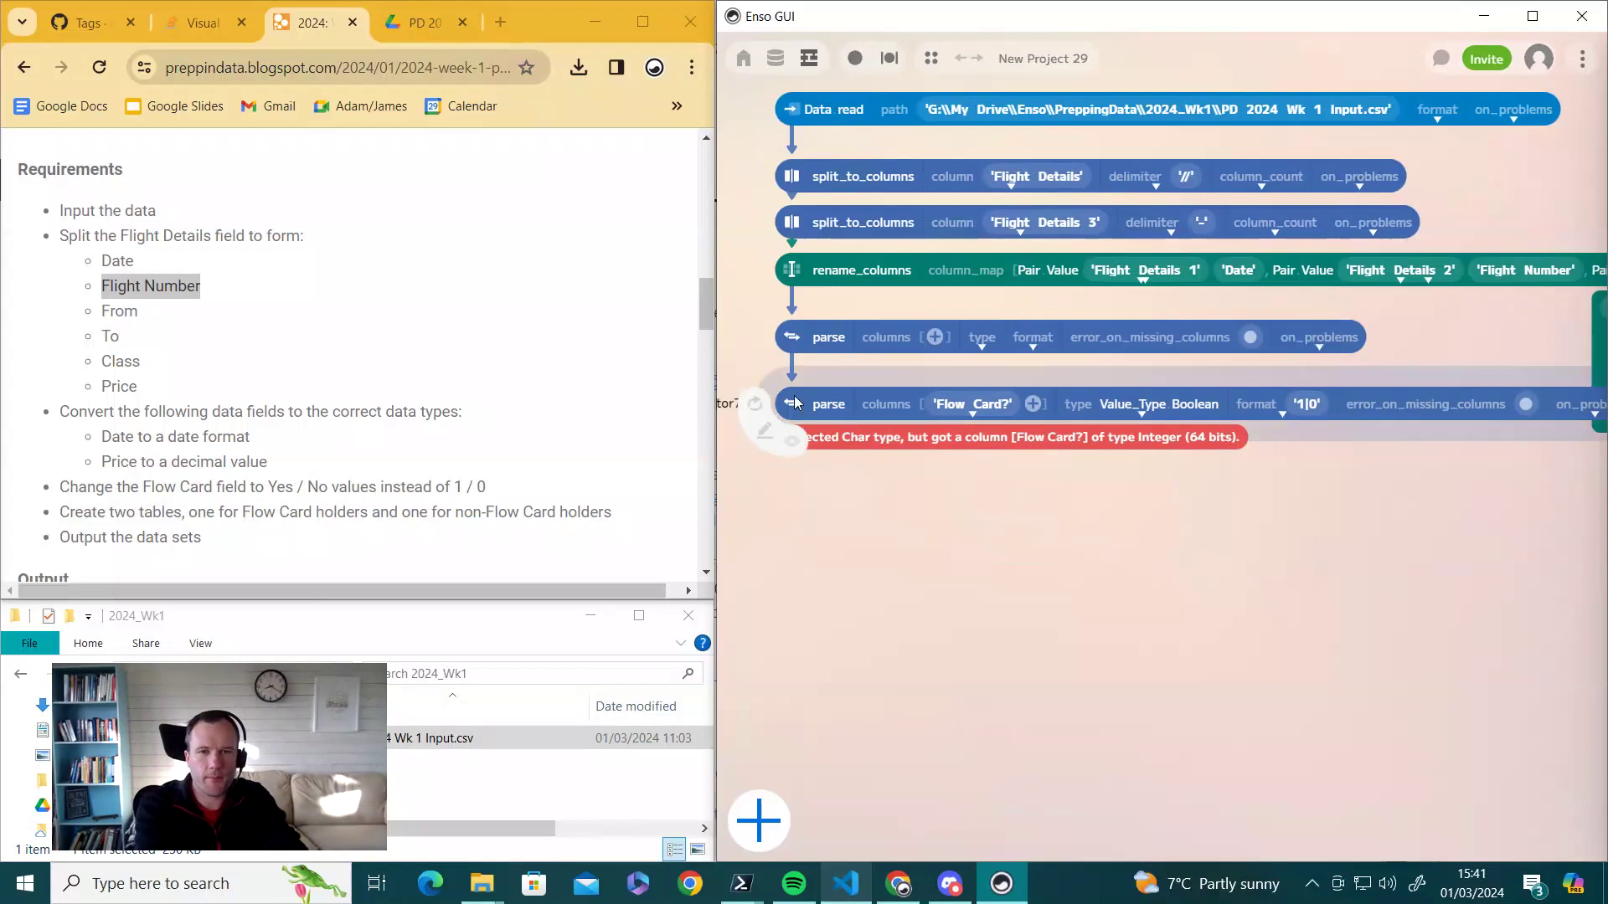
- Delete the failing Boolean parse step and add a set step after the remaining parse
key(Delete)
click(794, 356)
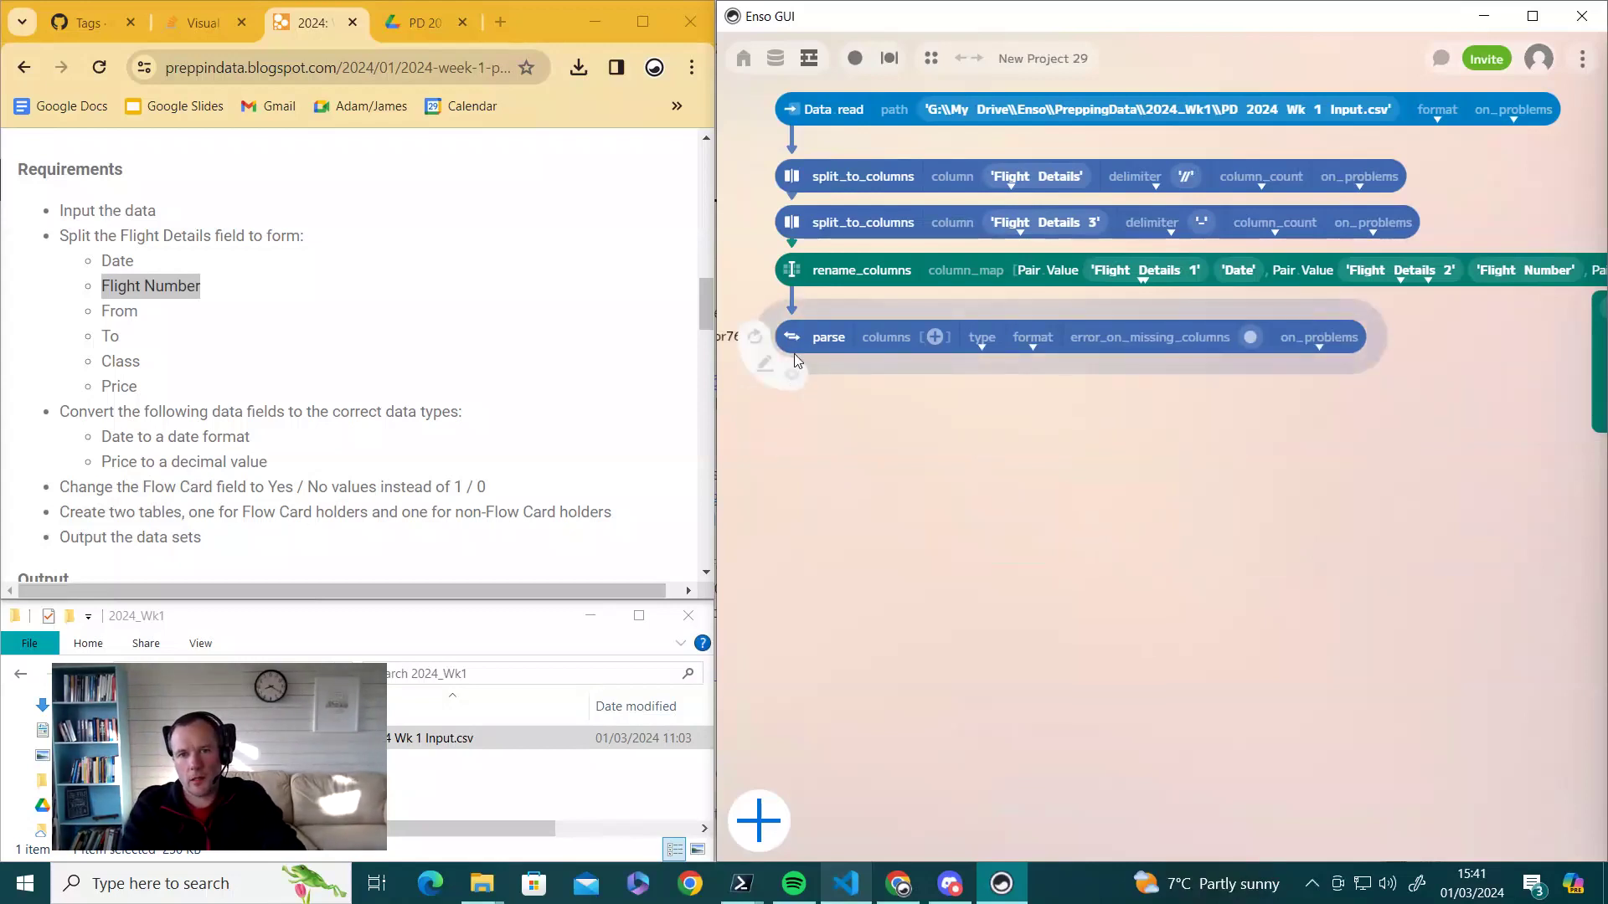
drag(792, 353, 797, 397)
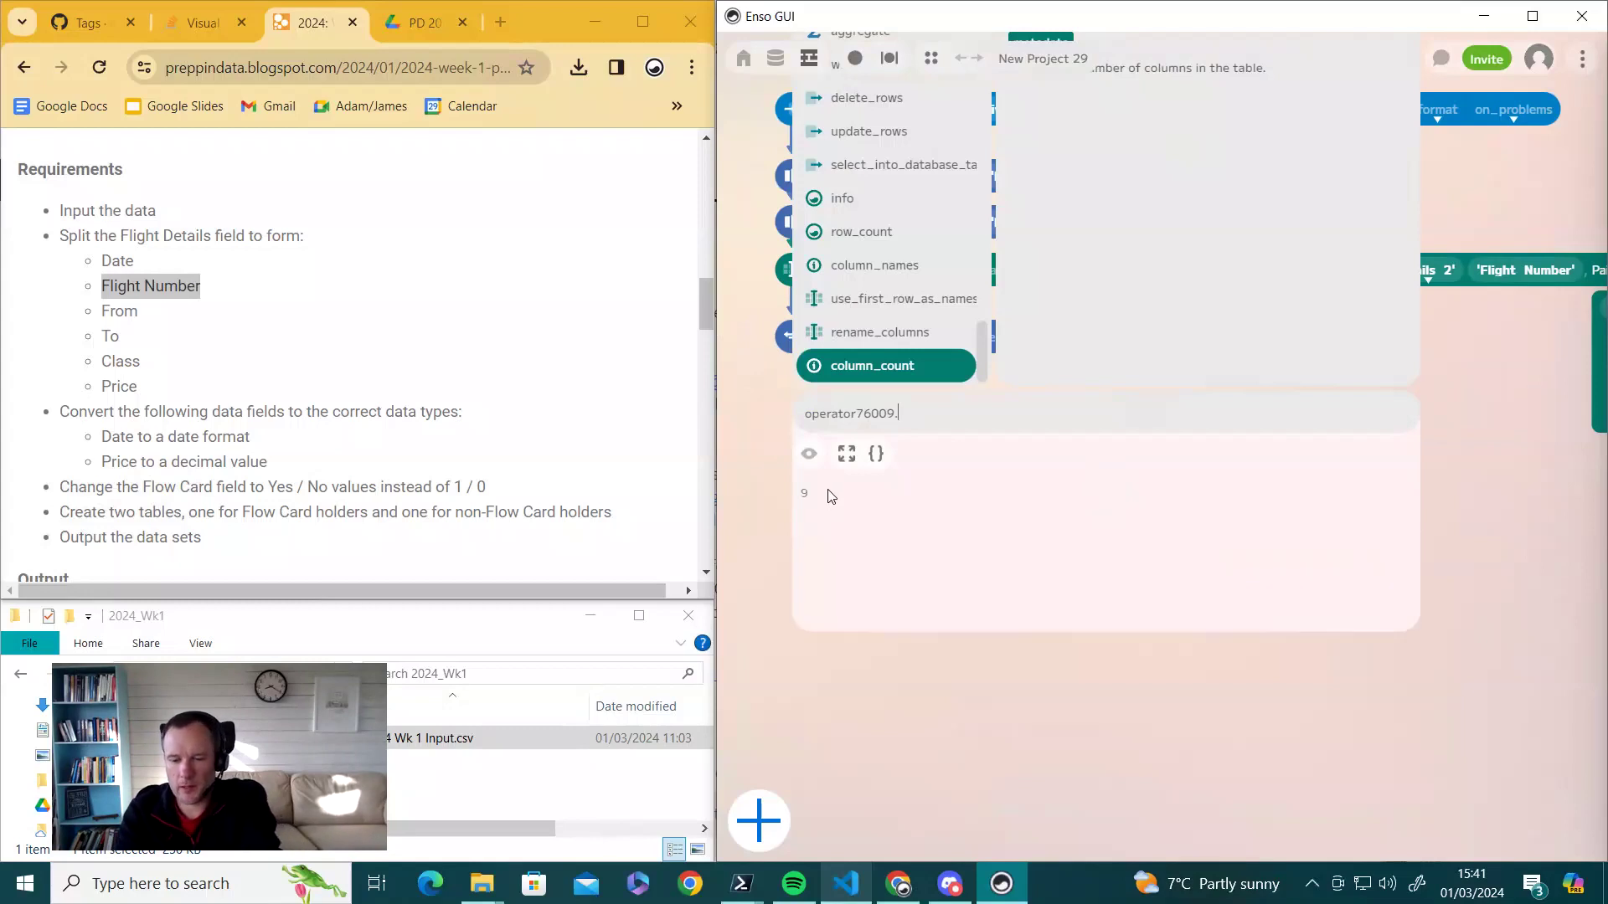
text(sa)
key(BackSpace)
text(et)
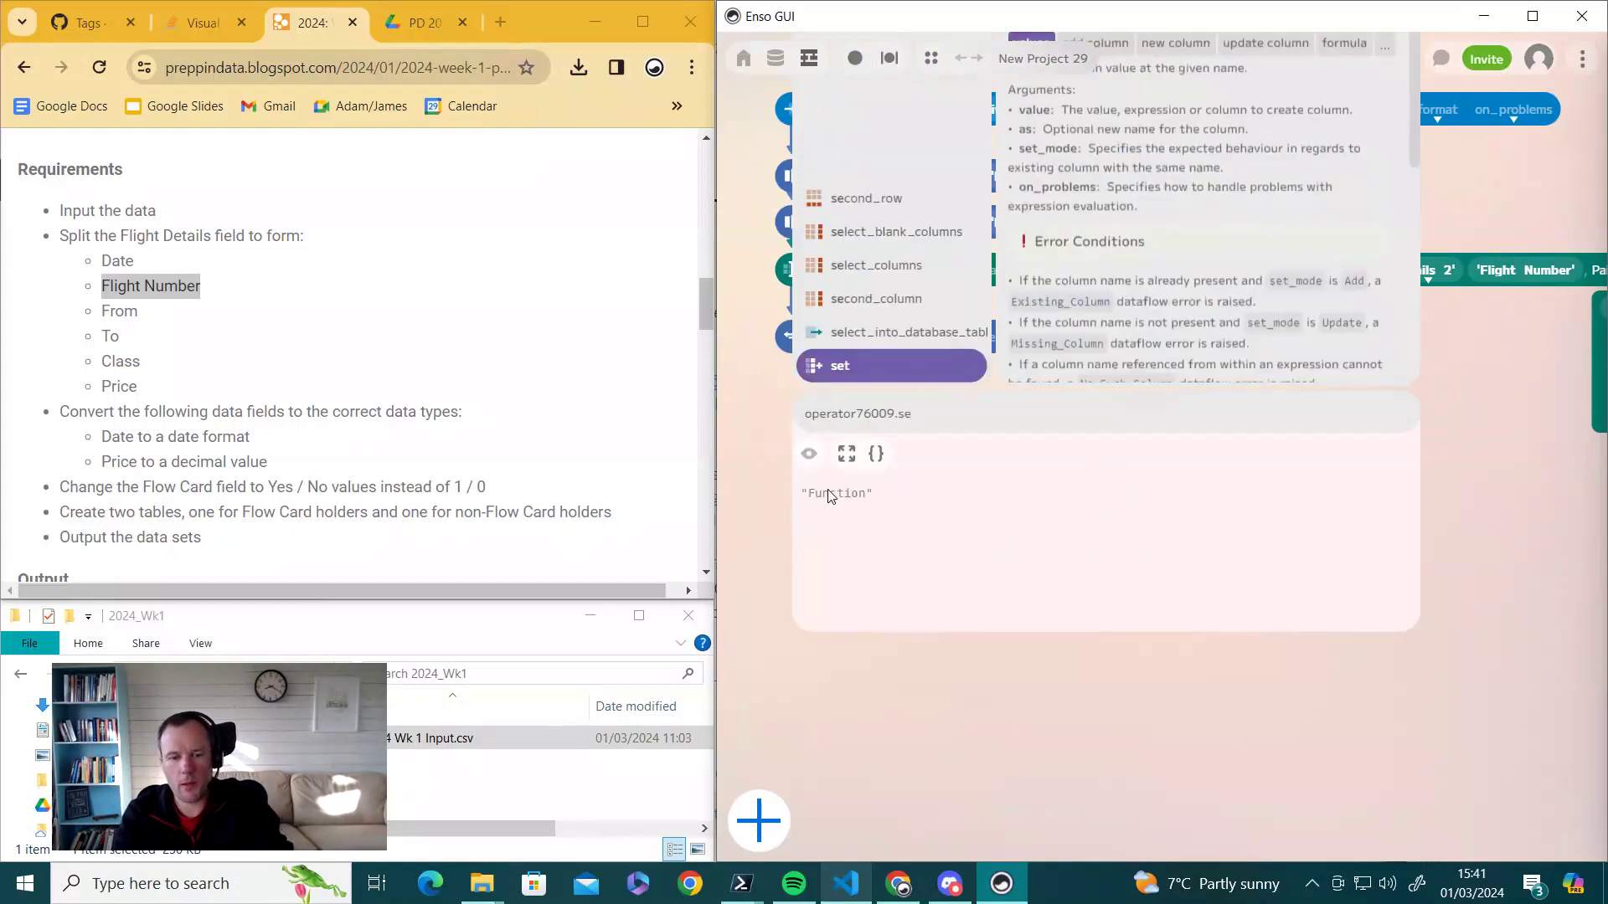
key(Return)
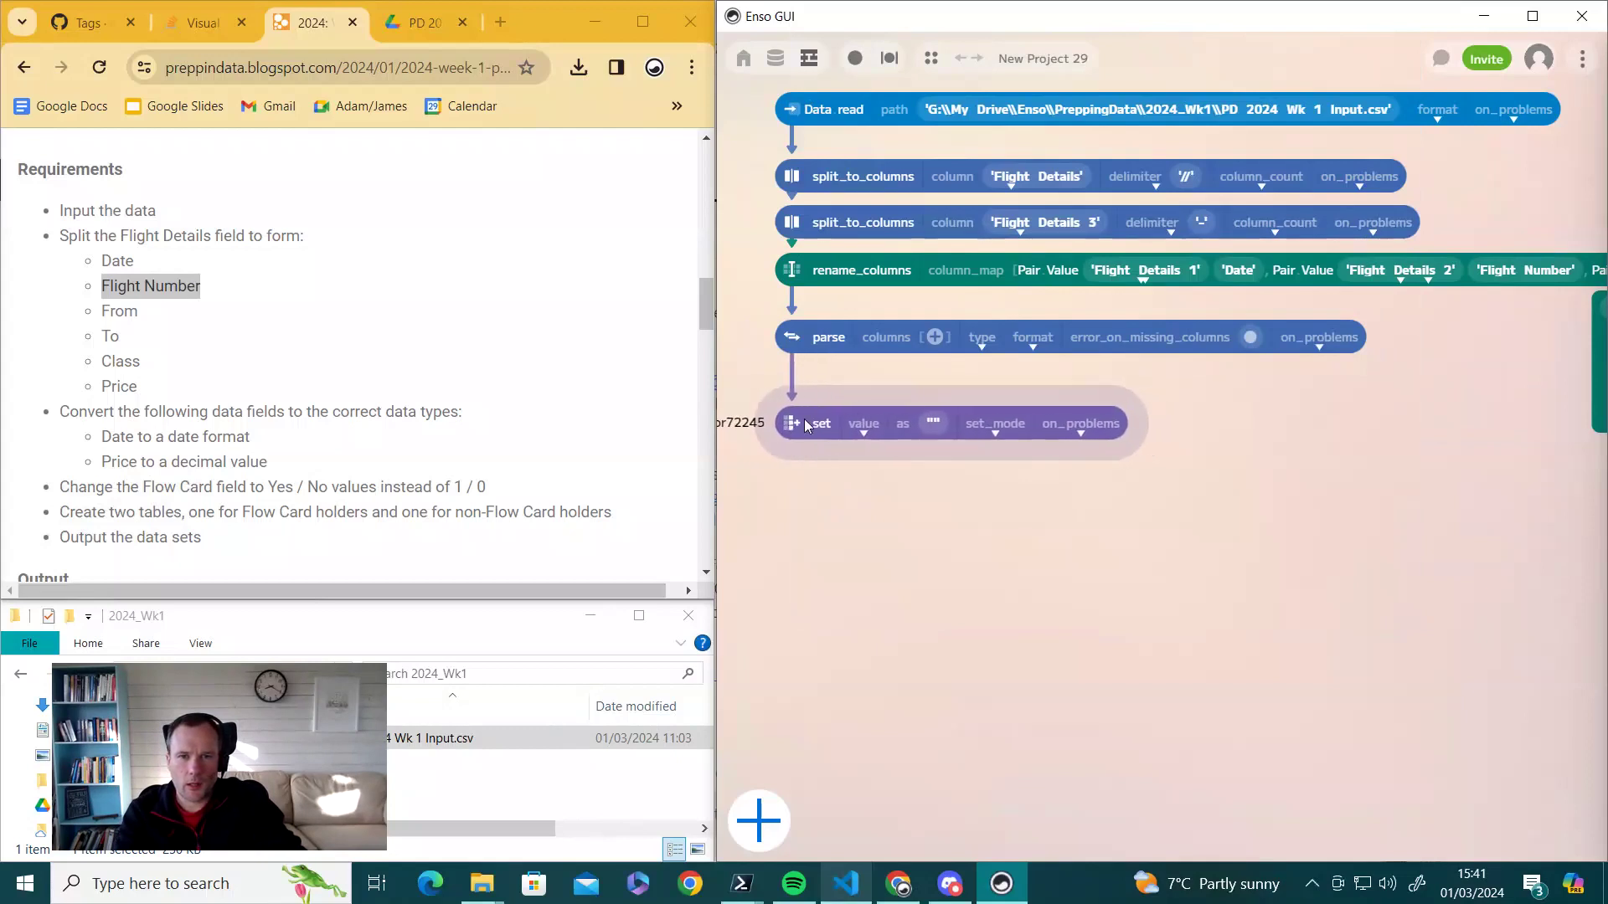
- Make the set step's value an Expression and show its preview table
click(860, 432)
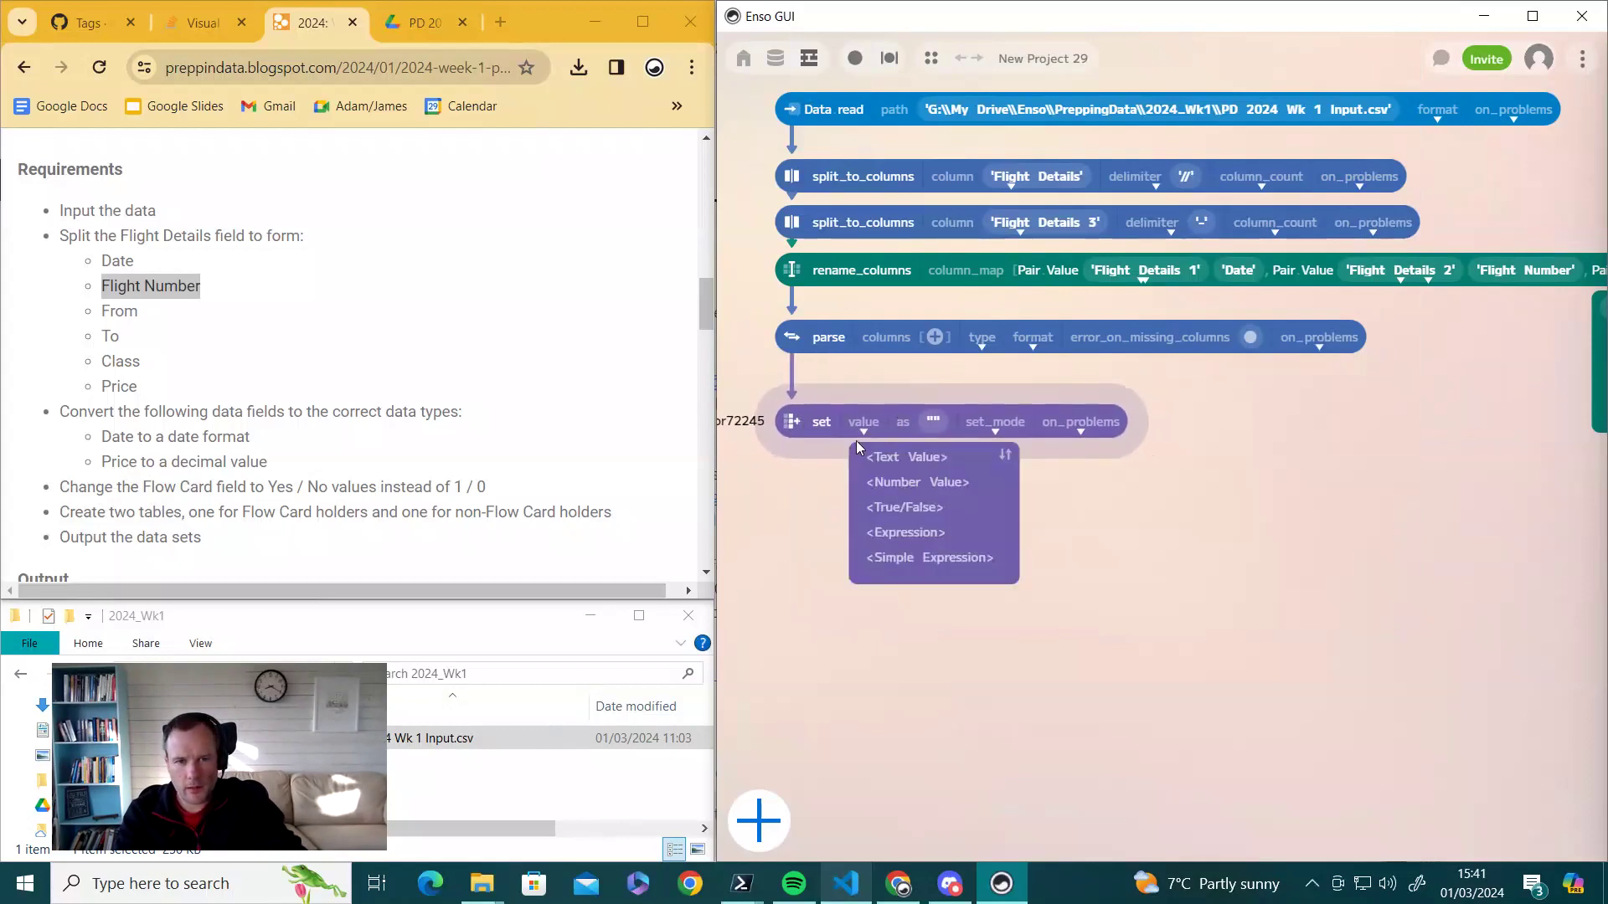
click(900, 532)
mouse_move(793, 428)
mouse_down()
mouse_move(790, 485)
mouse_move(801, 414)
mouse_up()
click(797, 411)
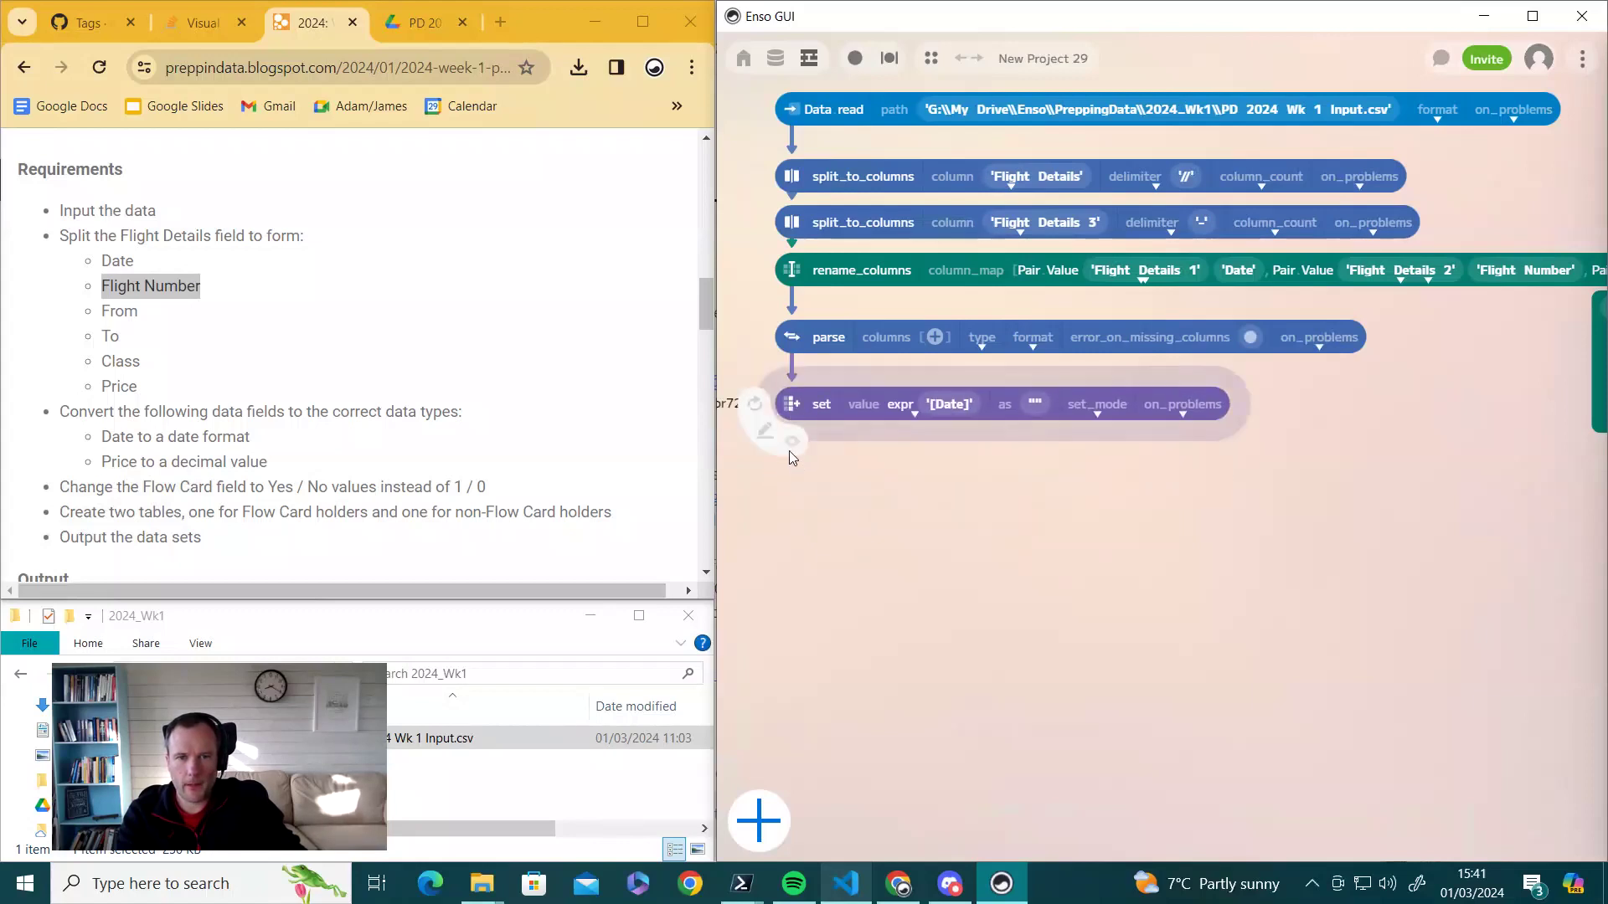
click(792, 443)
- Replace [Date] with the expression if [flow carc?] = 1 then "Yes" else "No"
click(938, 411)
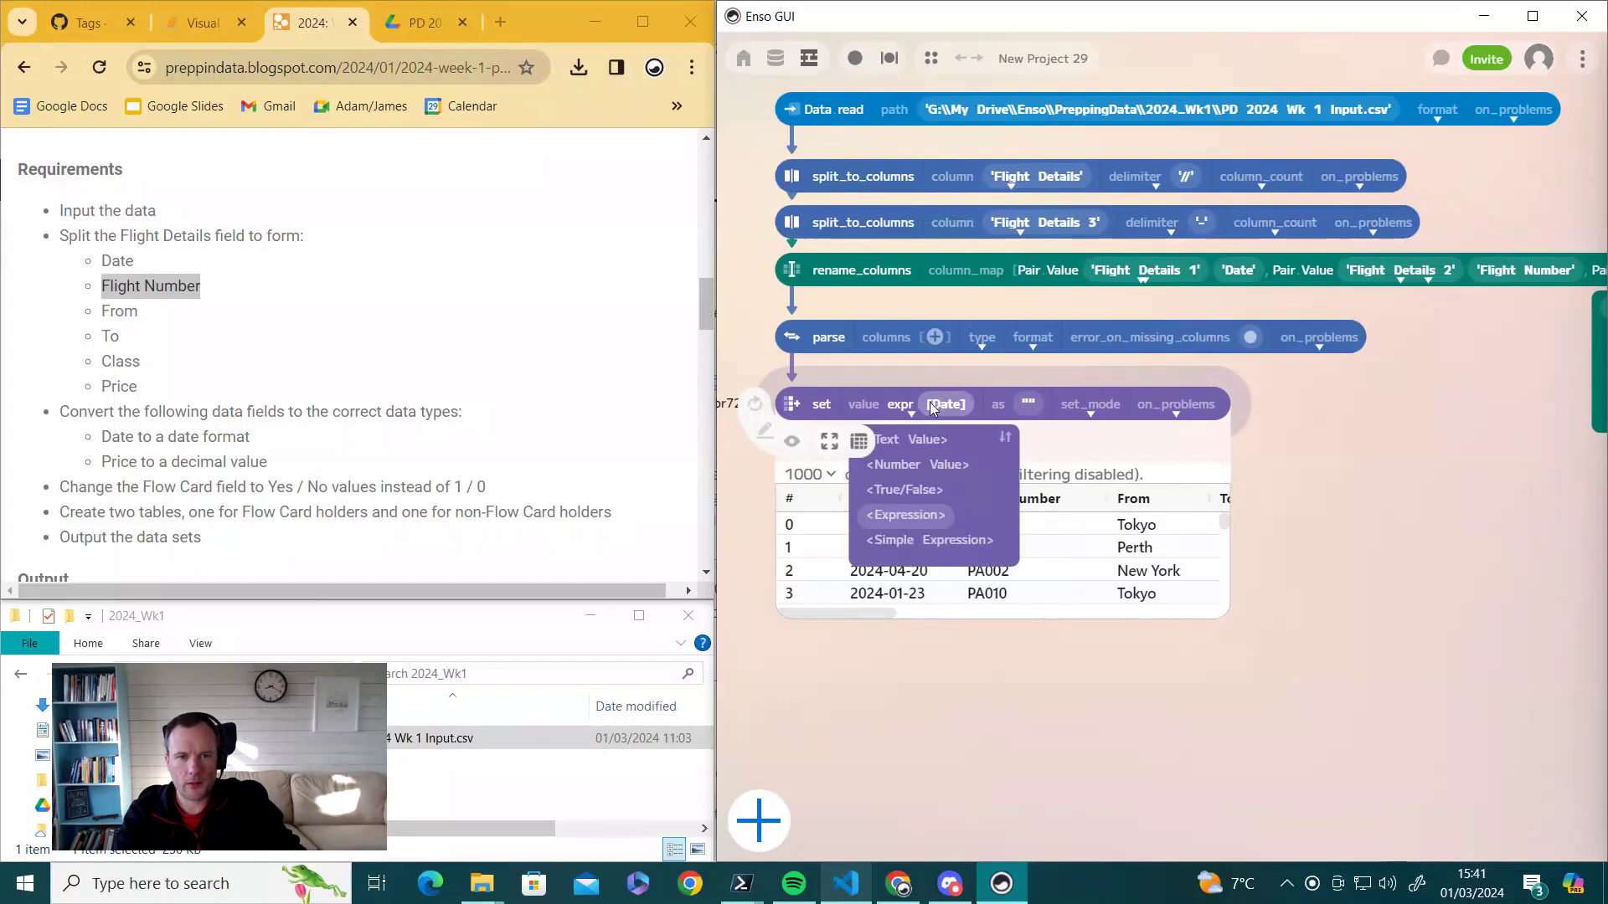
click(930, 409)
key(BackSpace)
key(BackSpace)
key(BackSpace)
key(BackSpace)
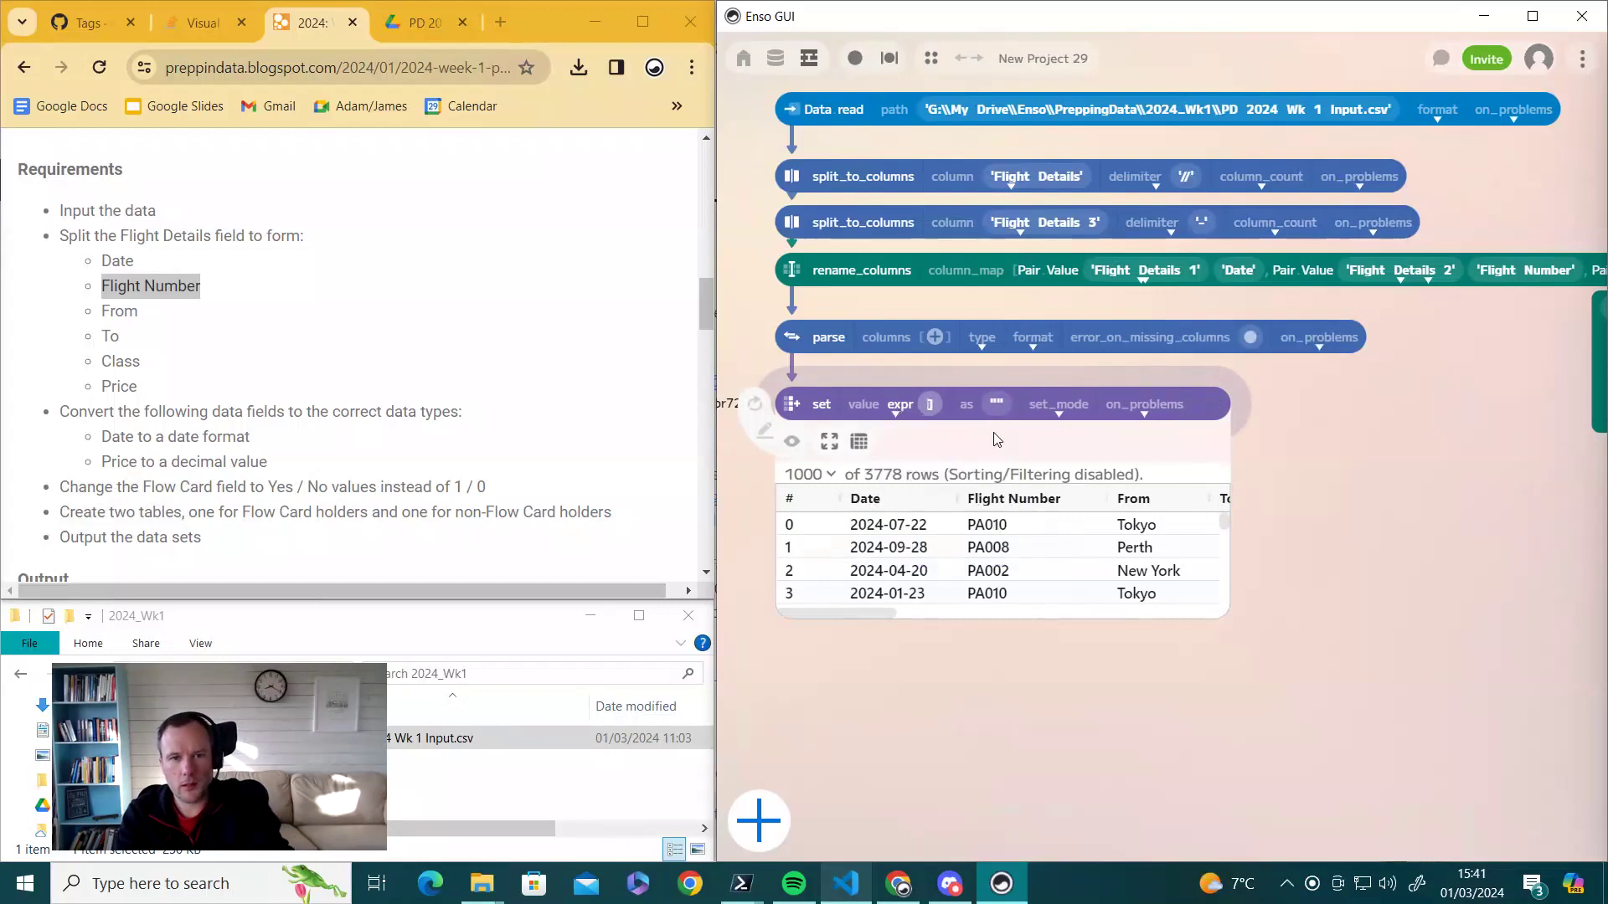
text(iif)
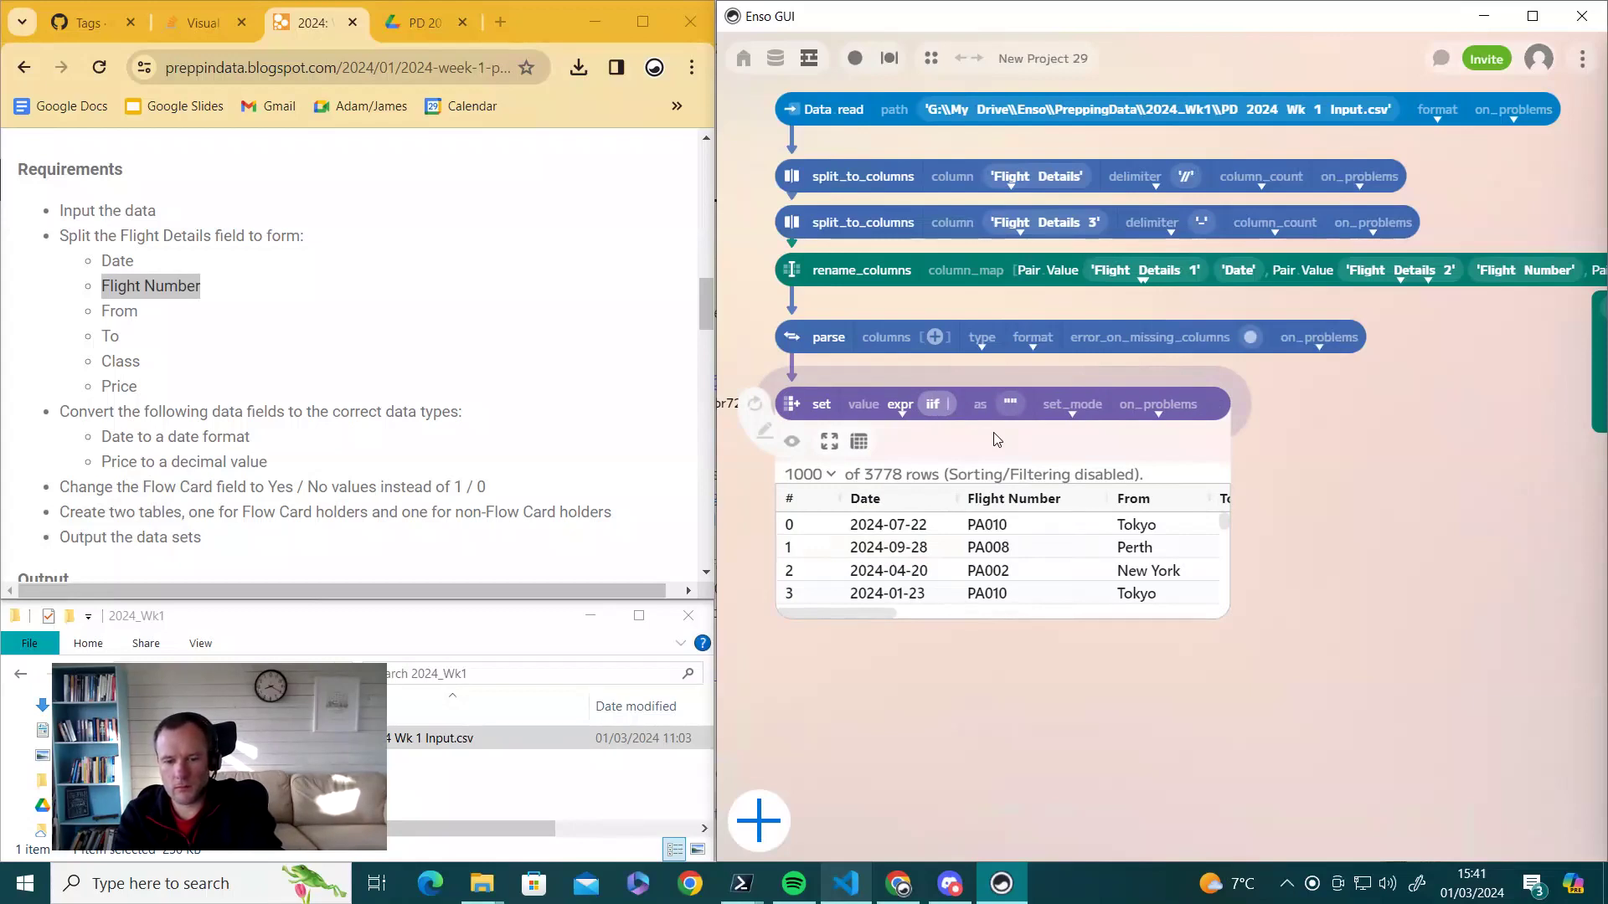
key(BackSpace)
key(BackSpace)
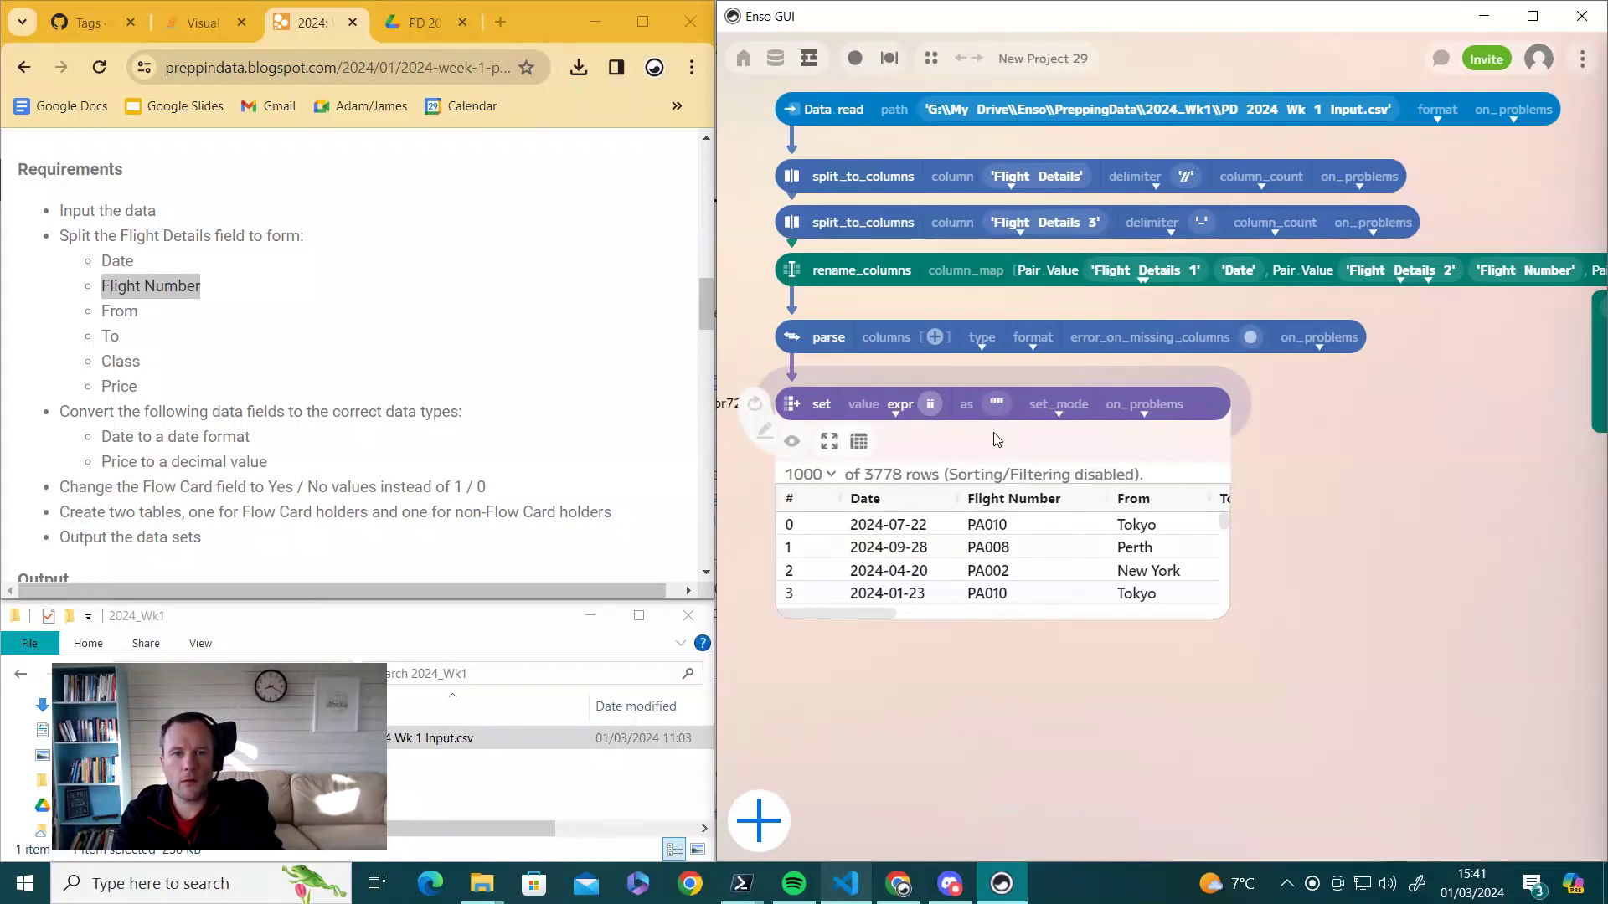
text(f )
text([)
text(fld)
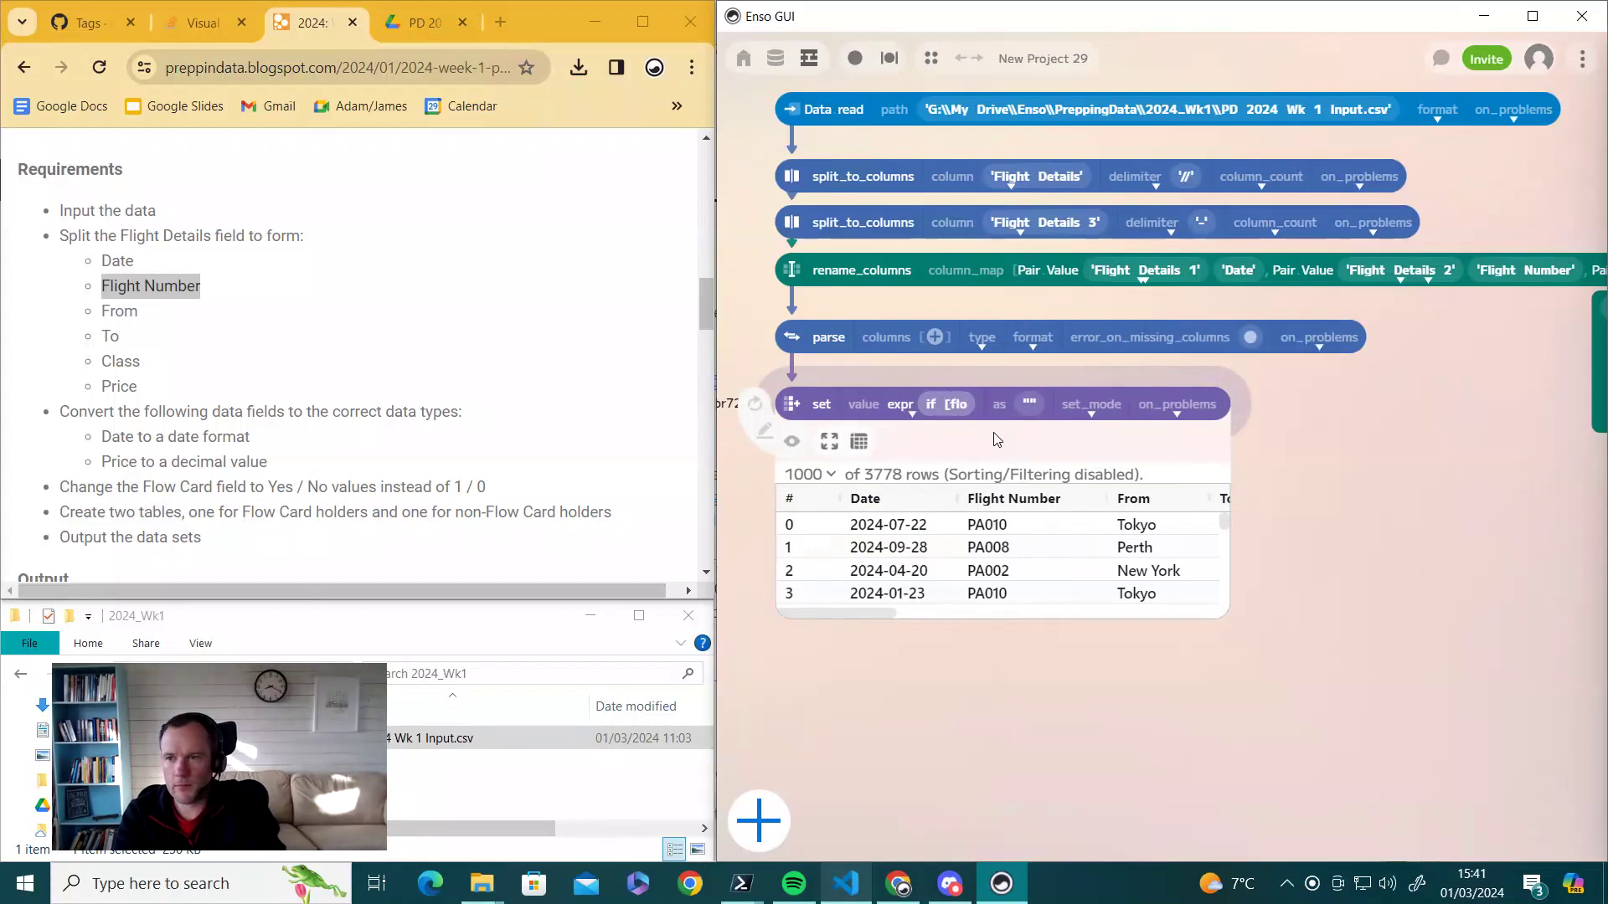
text(w c)
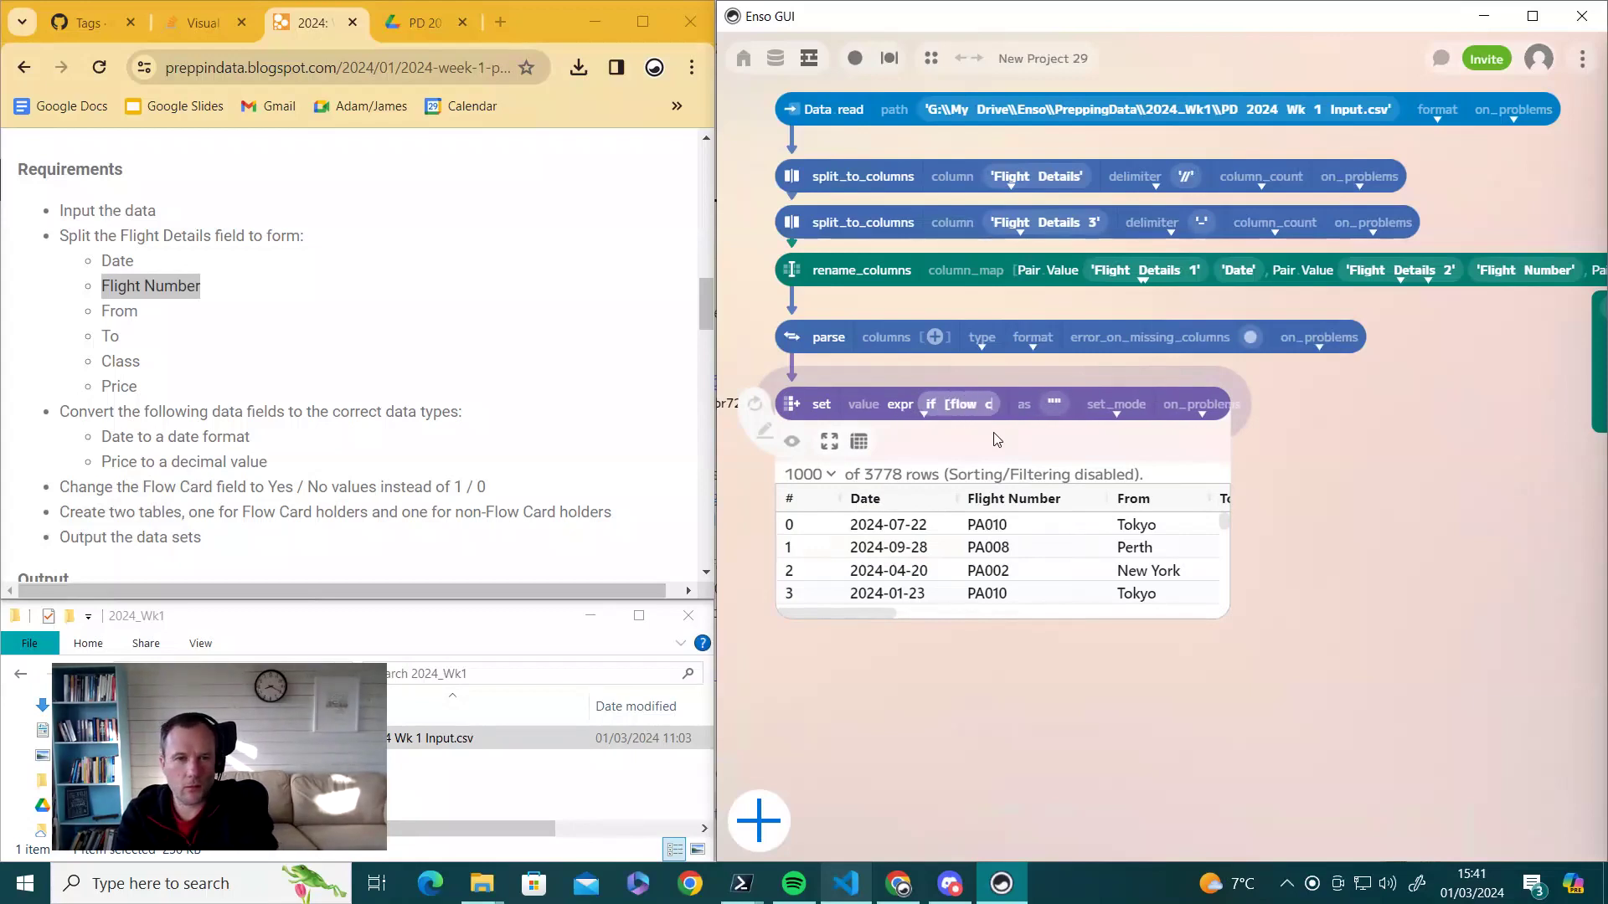
text(ard?] = 1 t)
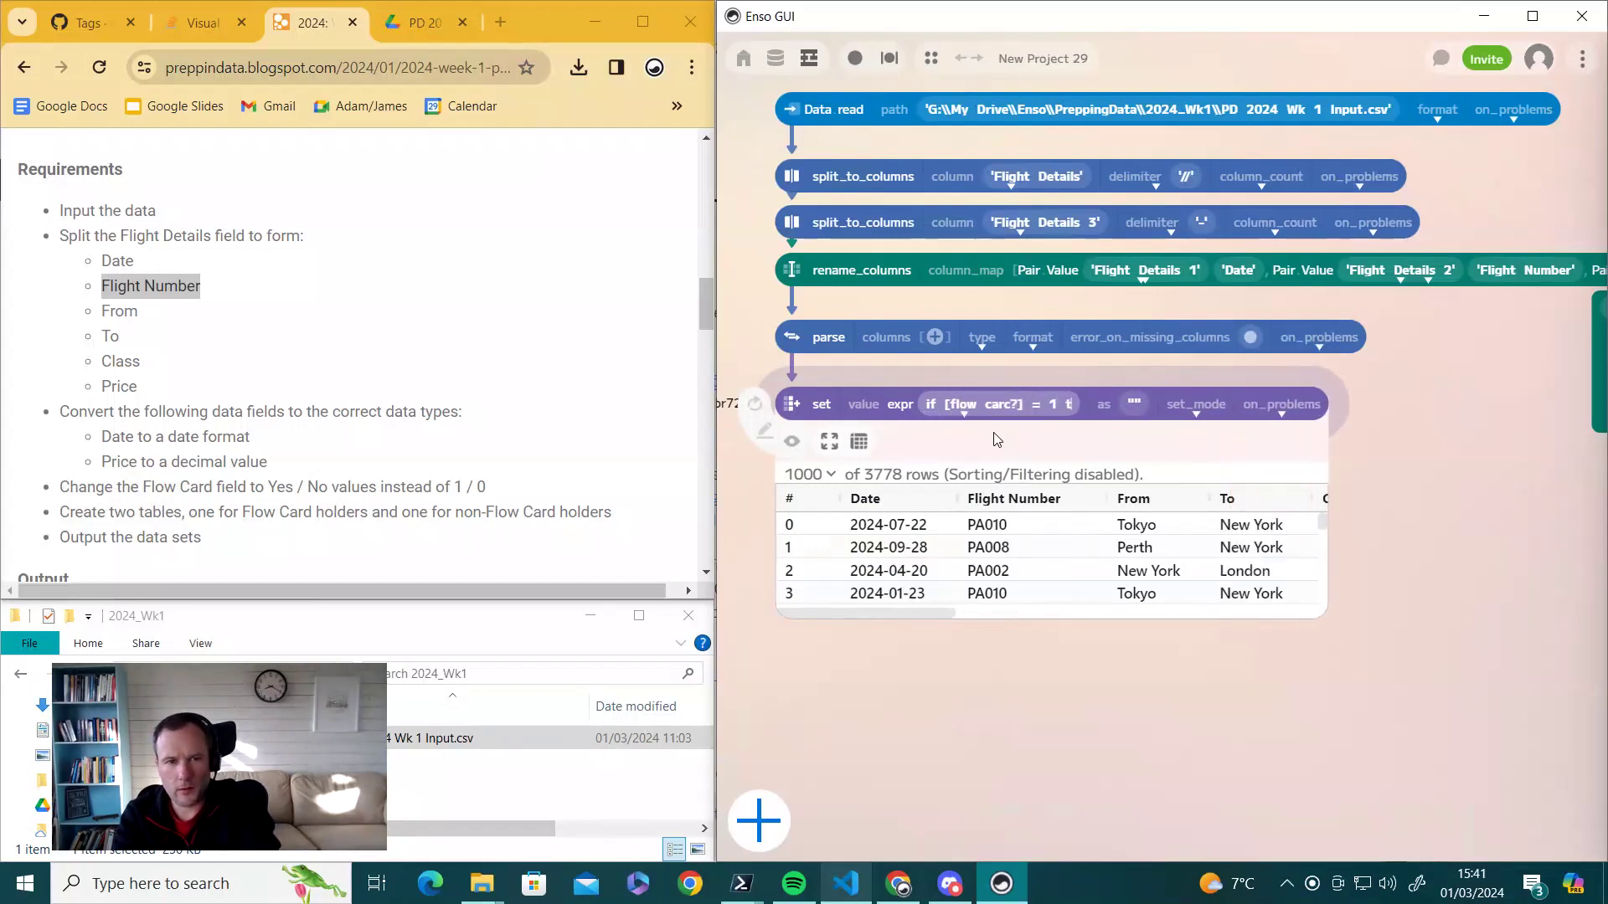
text(hen)
text( ')
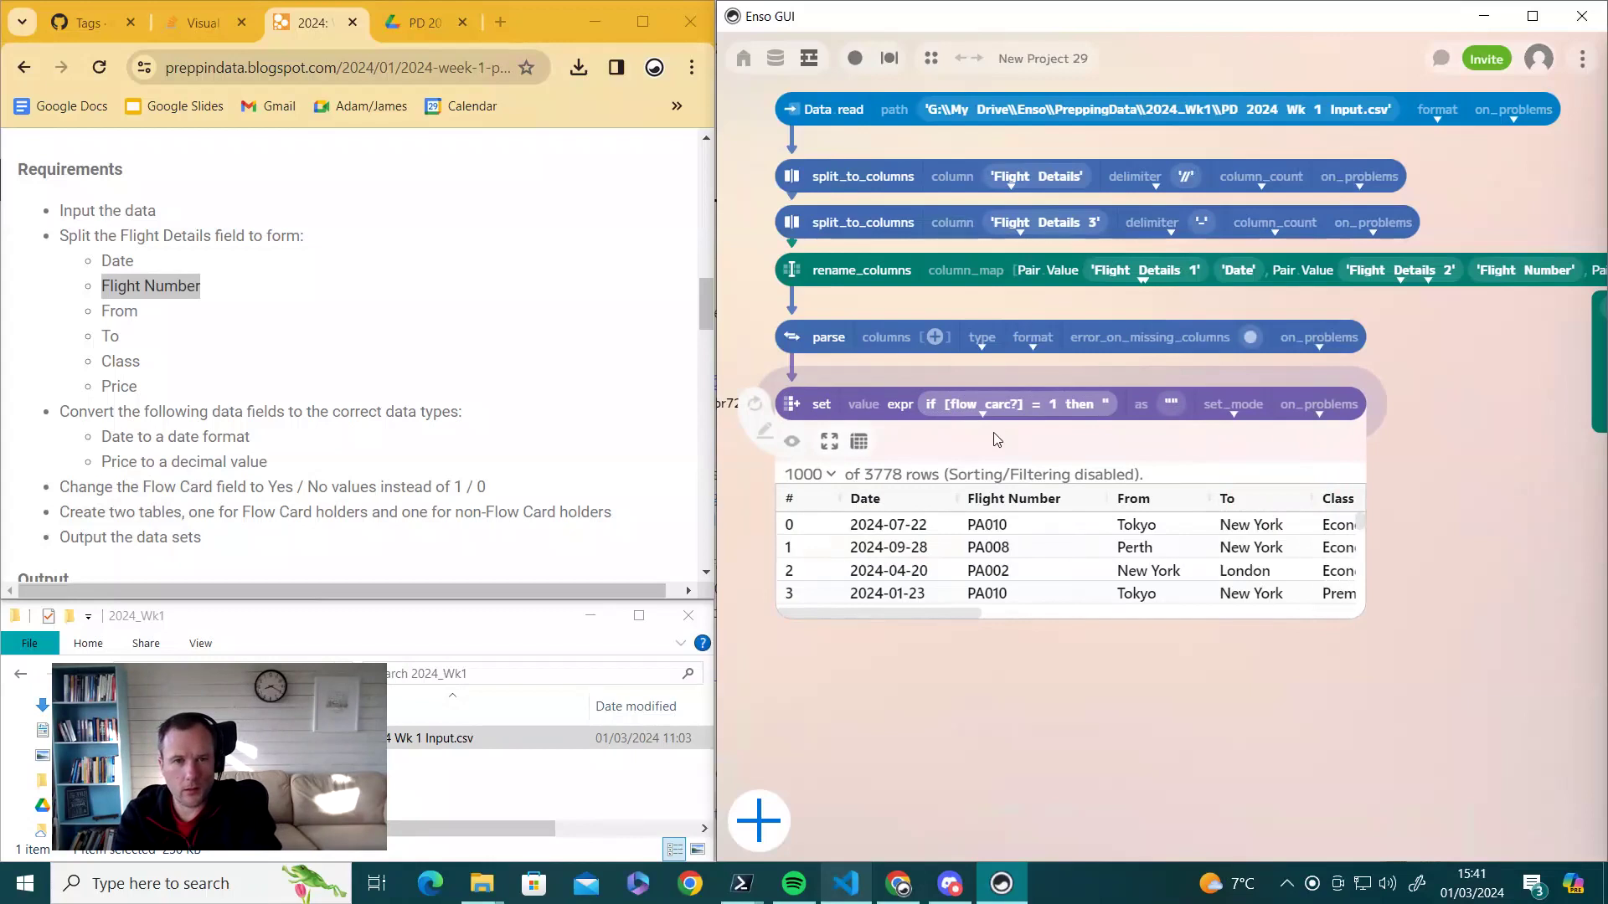
text(Yes")
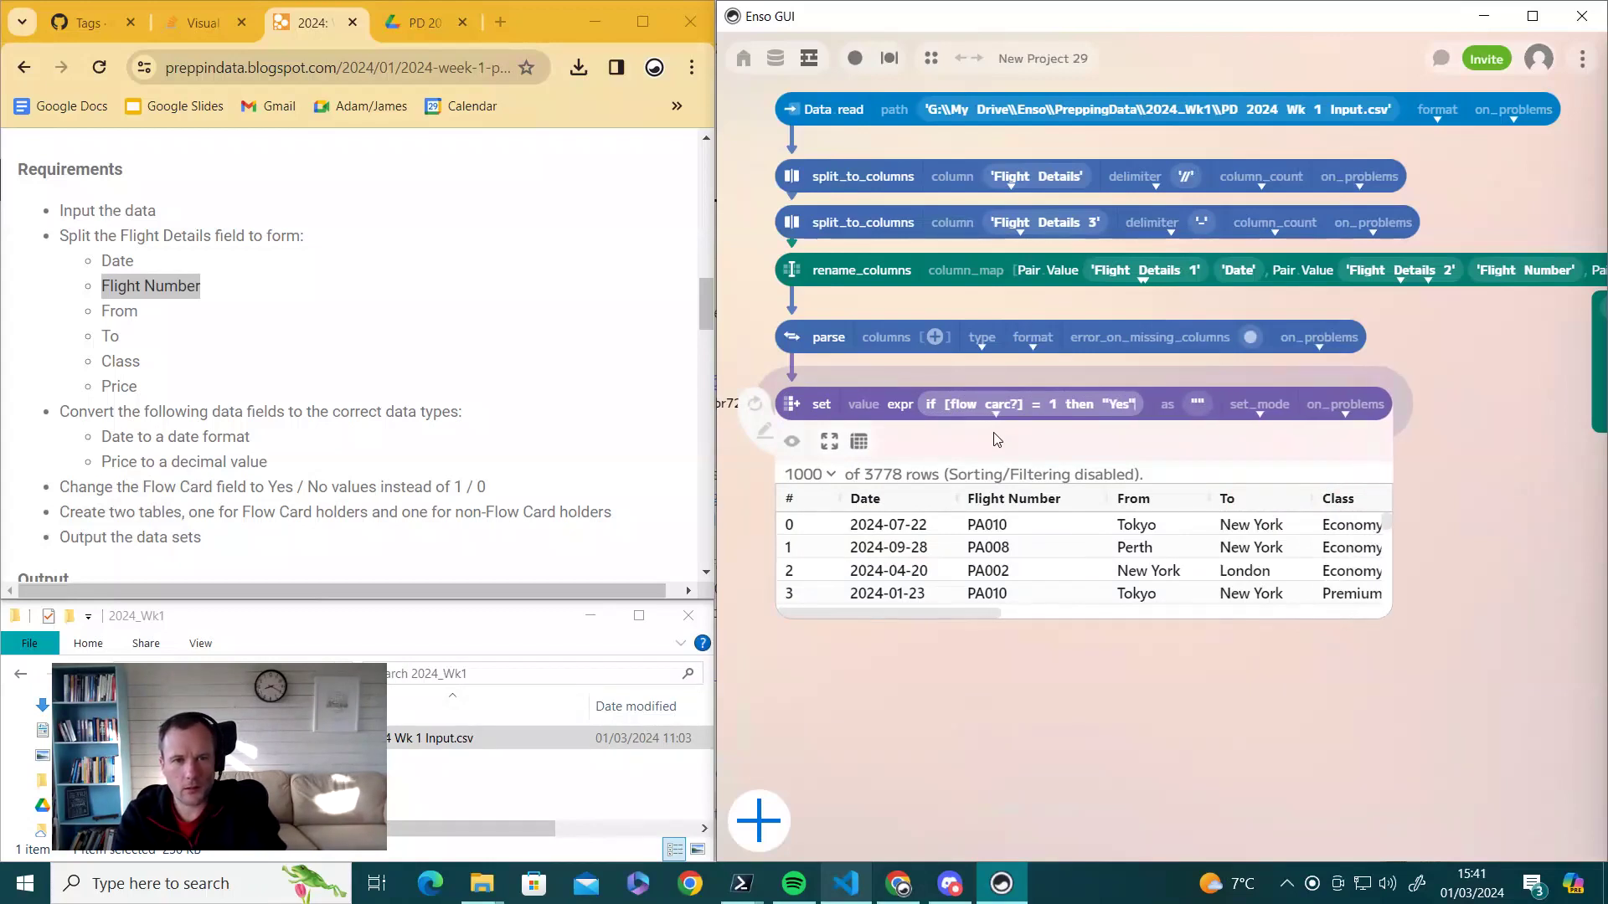
text( else ")
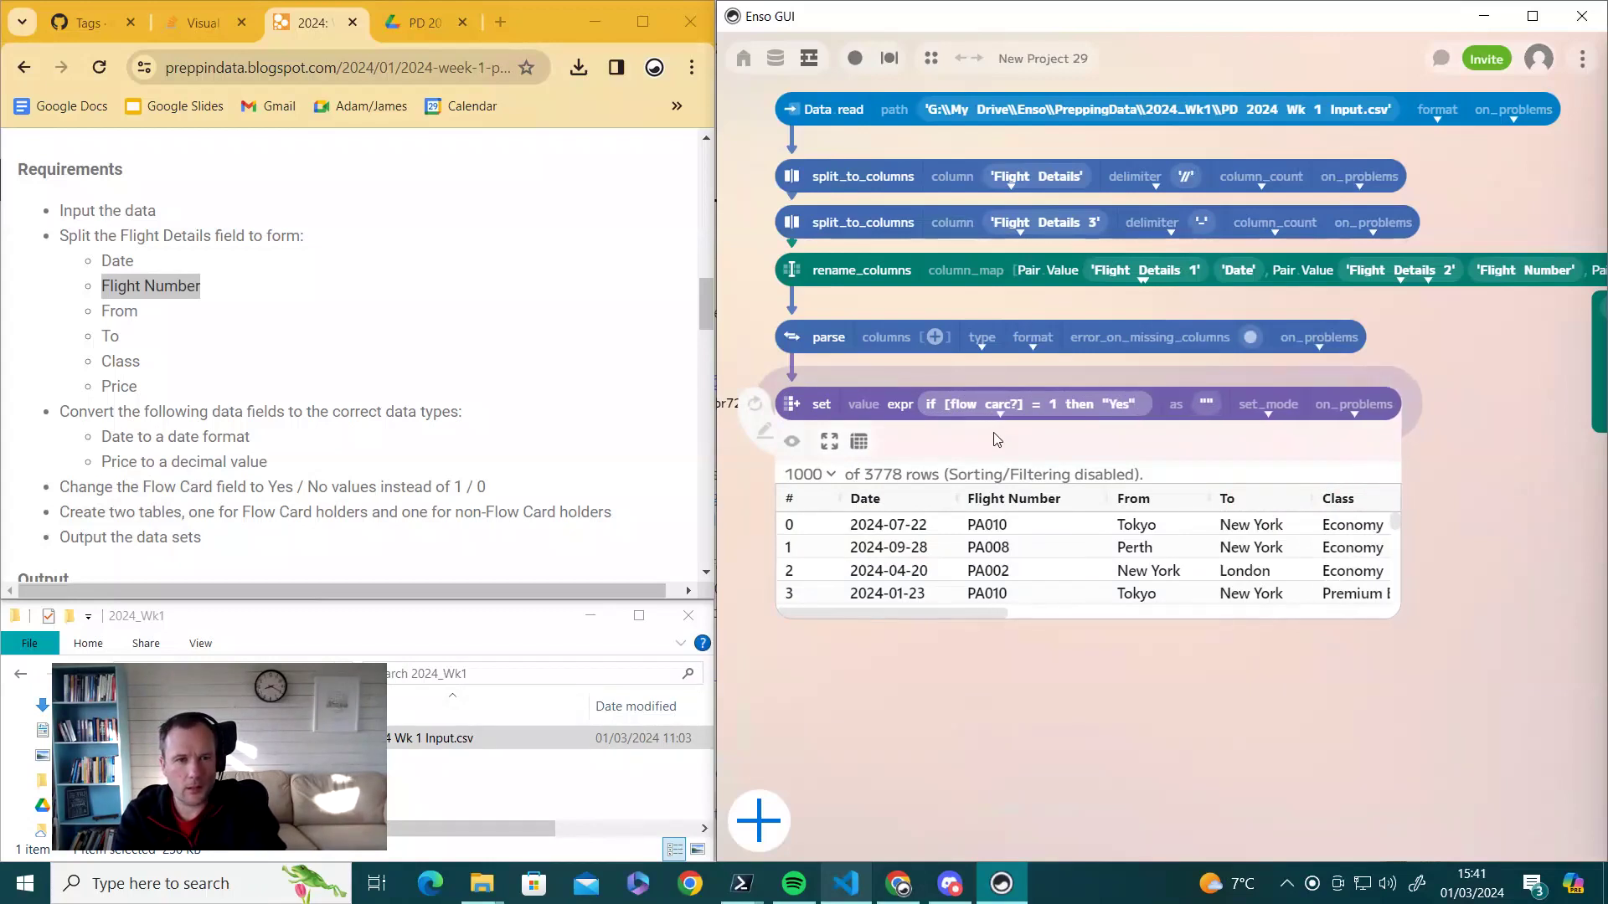
text(No")
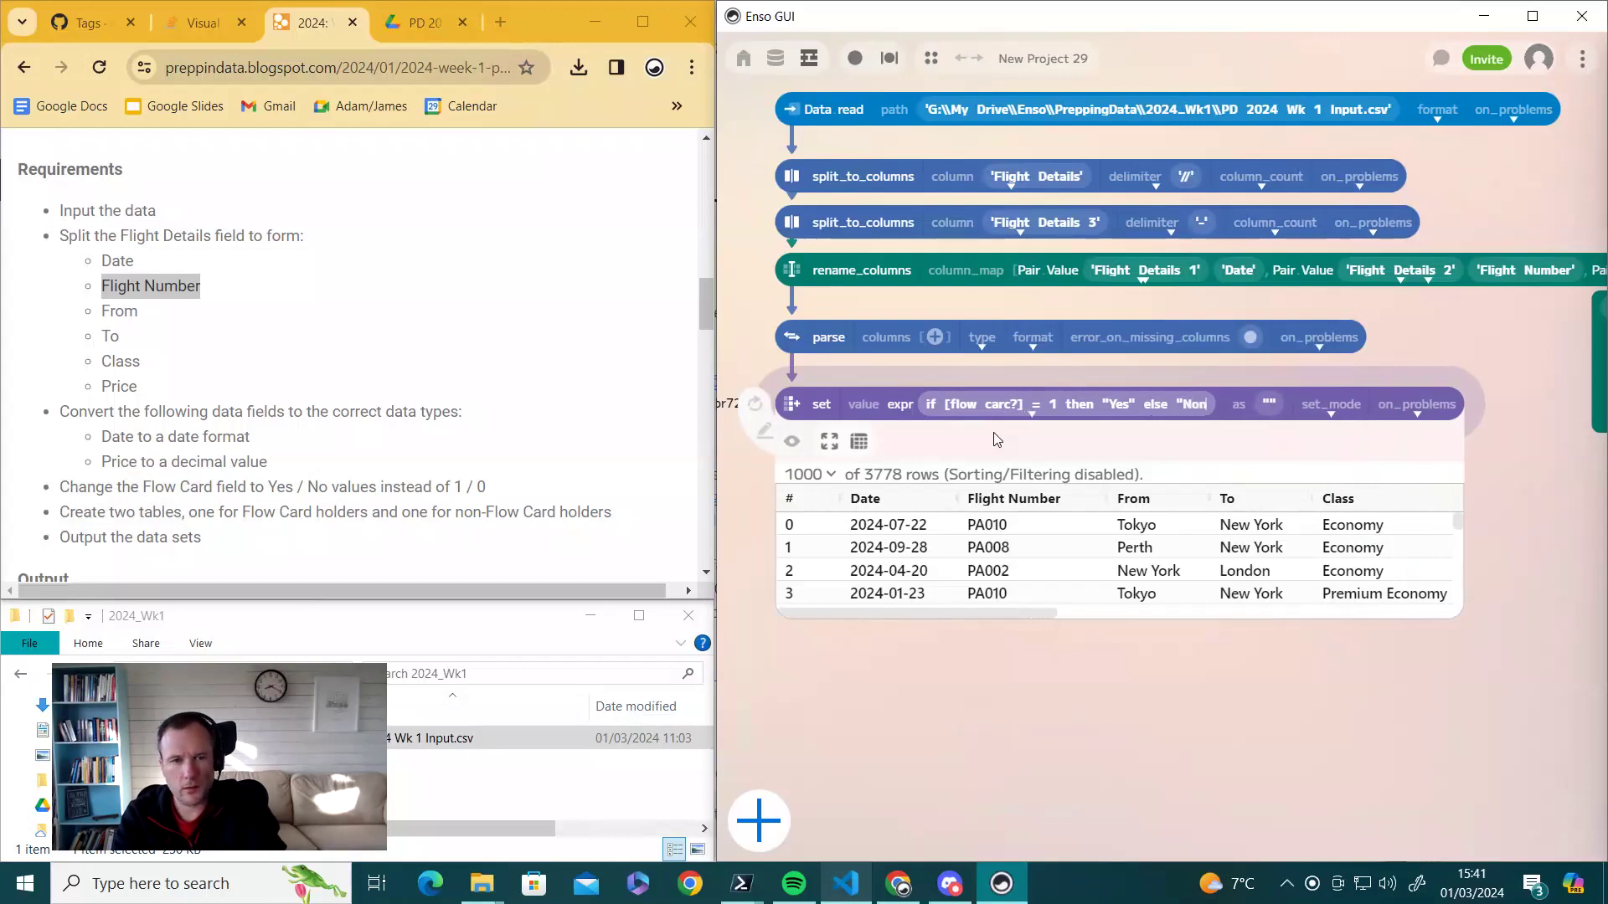
key(BackSpace)
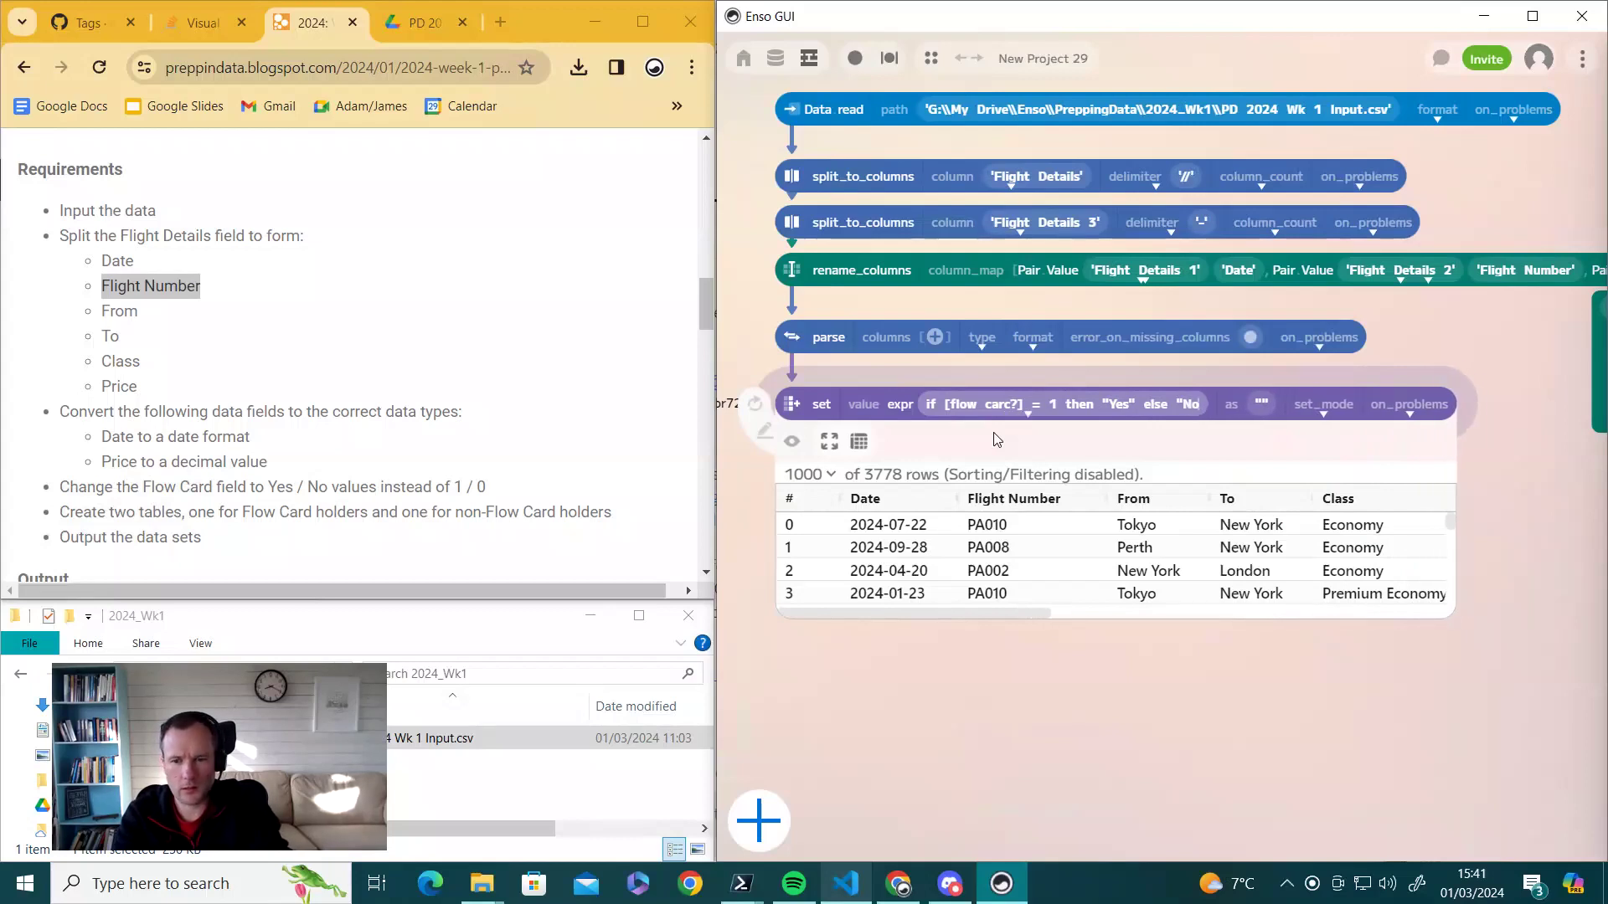
text(")
key(Return)
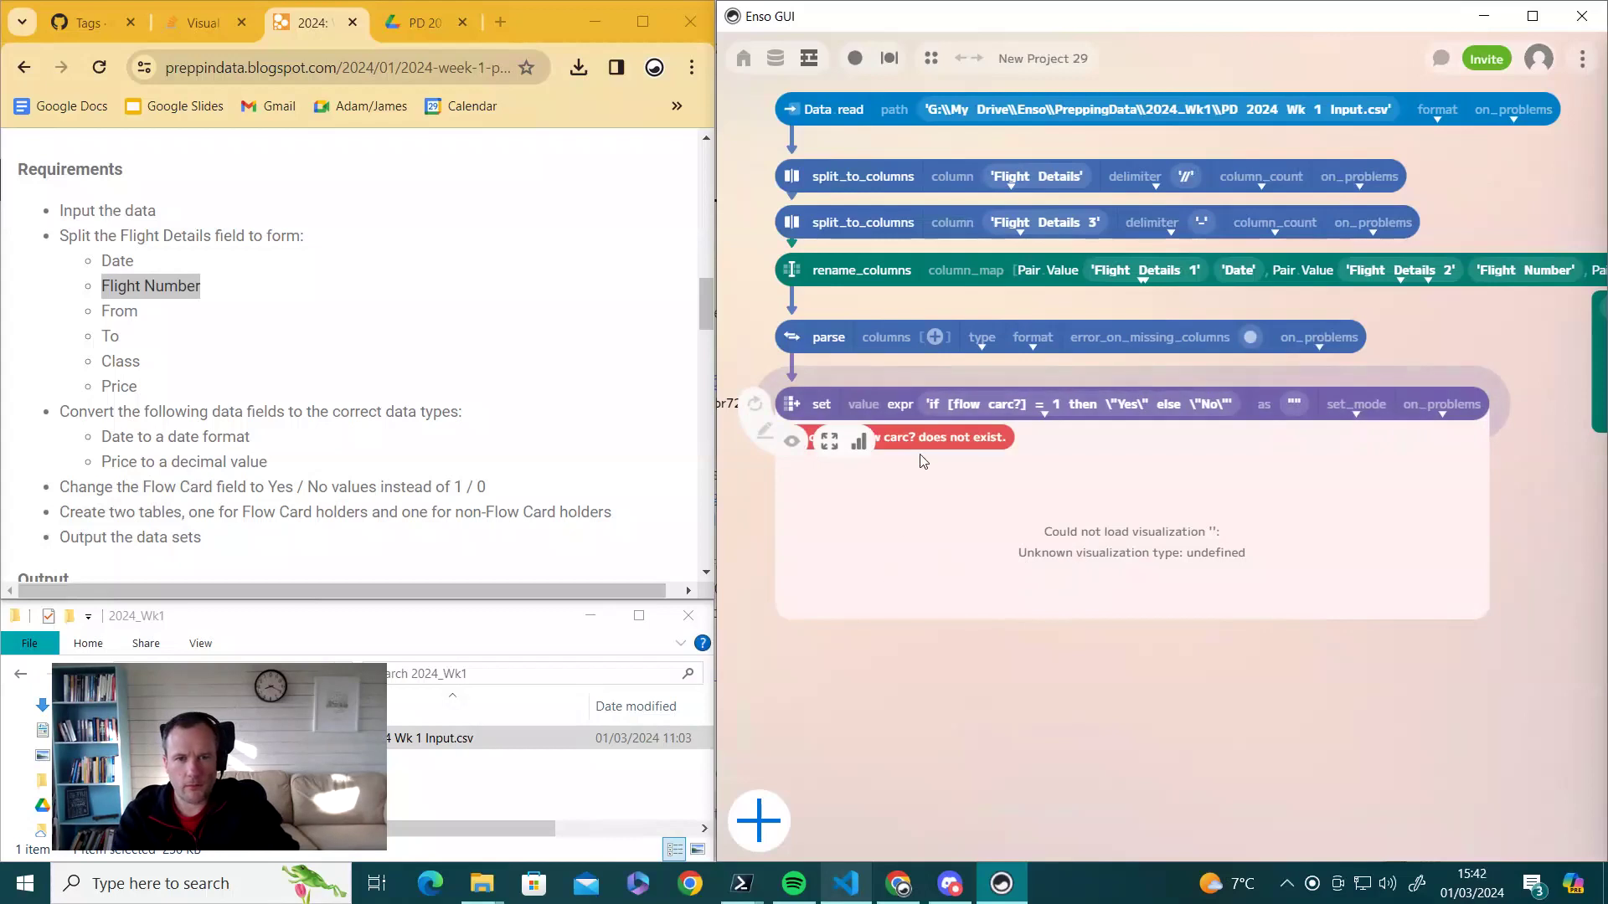
- Correct 'carc' to 'card' and capitalise 'Flow' in the expression's column reference
click(1014, 405)
click(1013, 405)
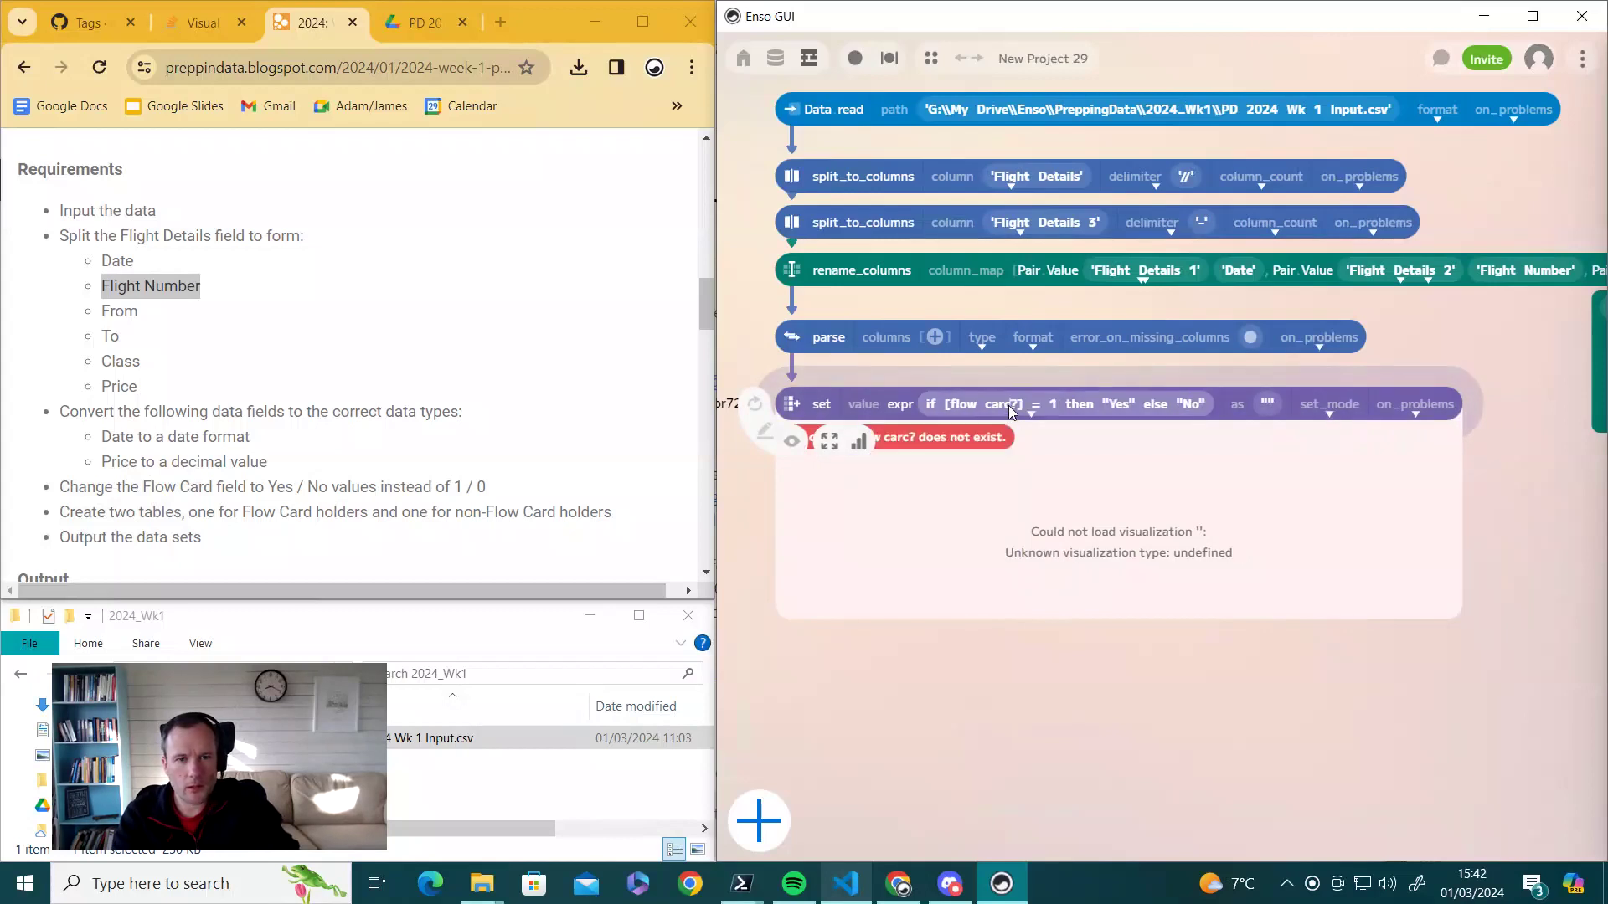
key(BackSpace)
text(d)
key(Return)
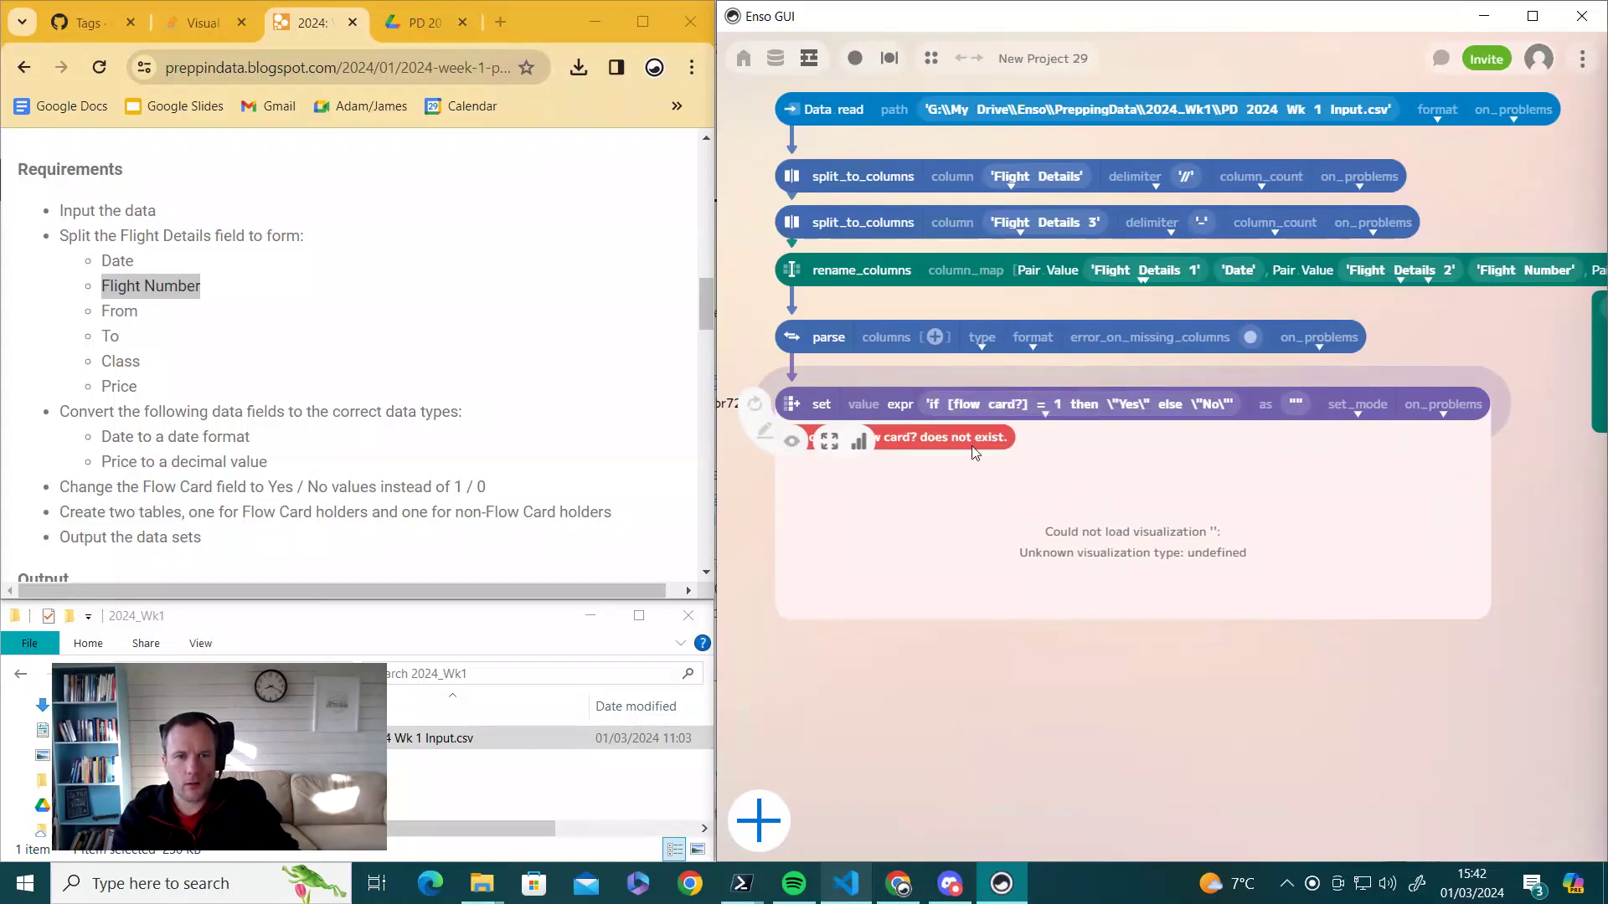
click(955, 408)
click(949, 408)
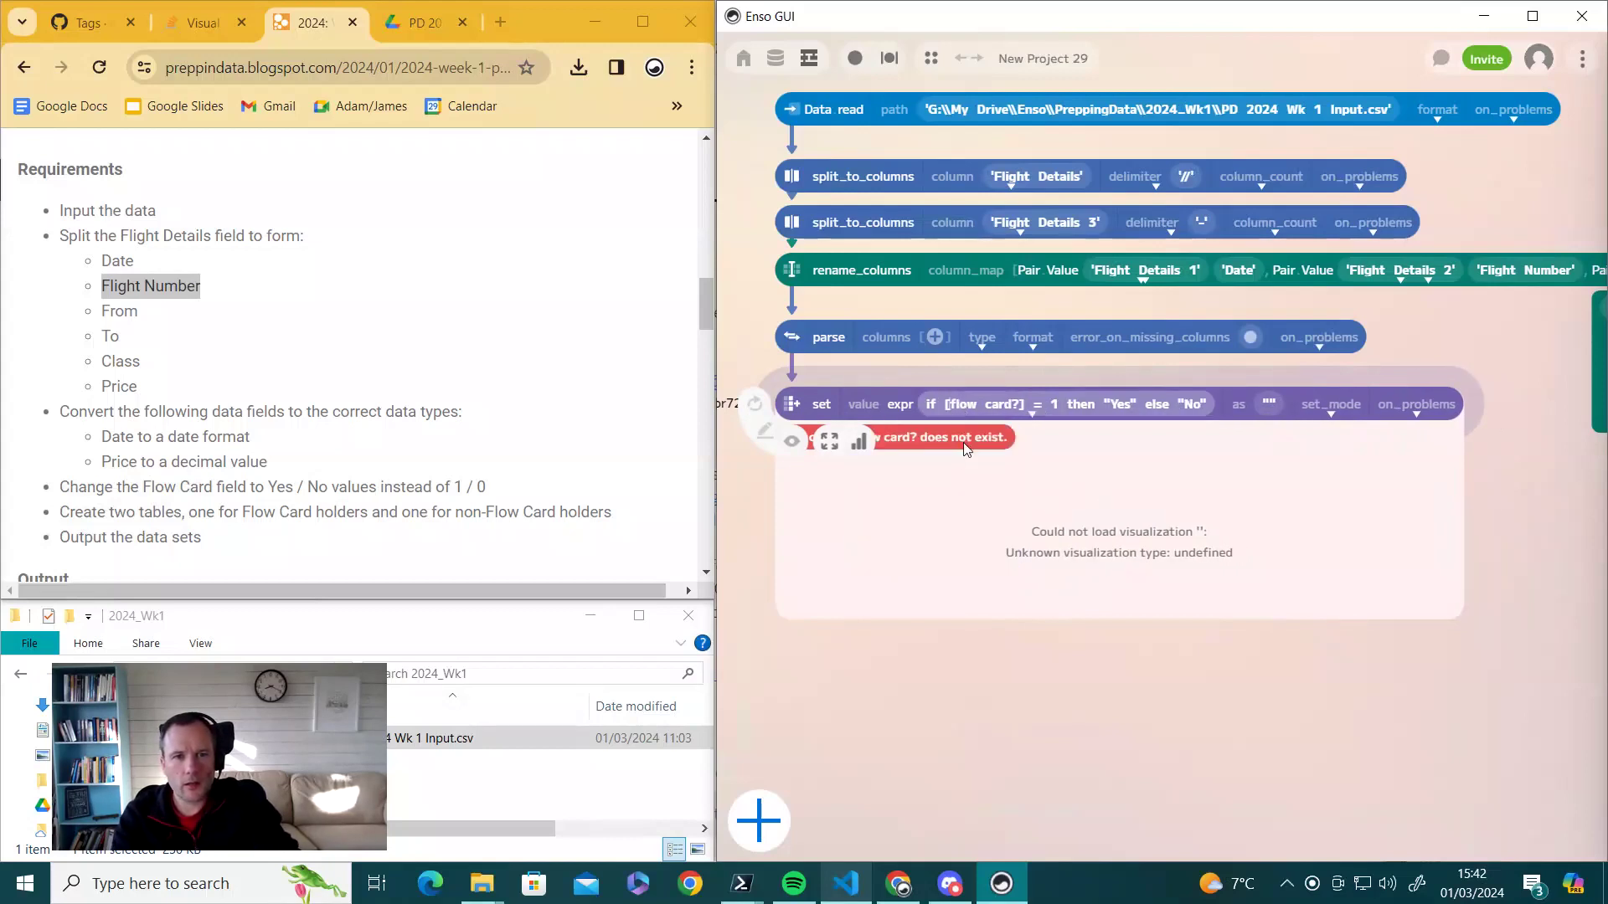
key(BackSpace)
text(F)
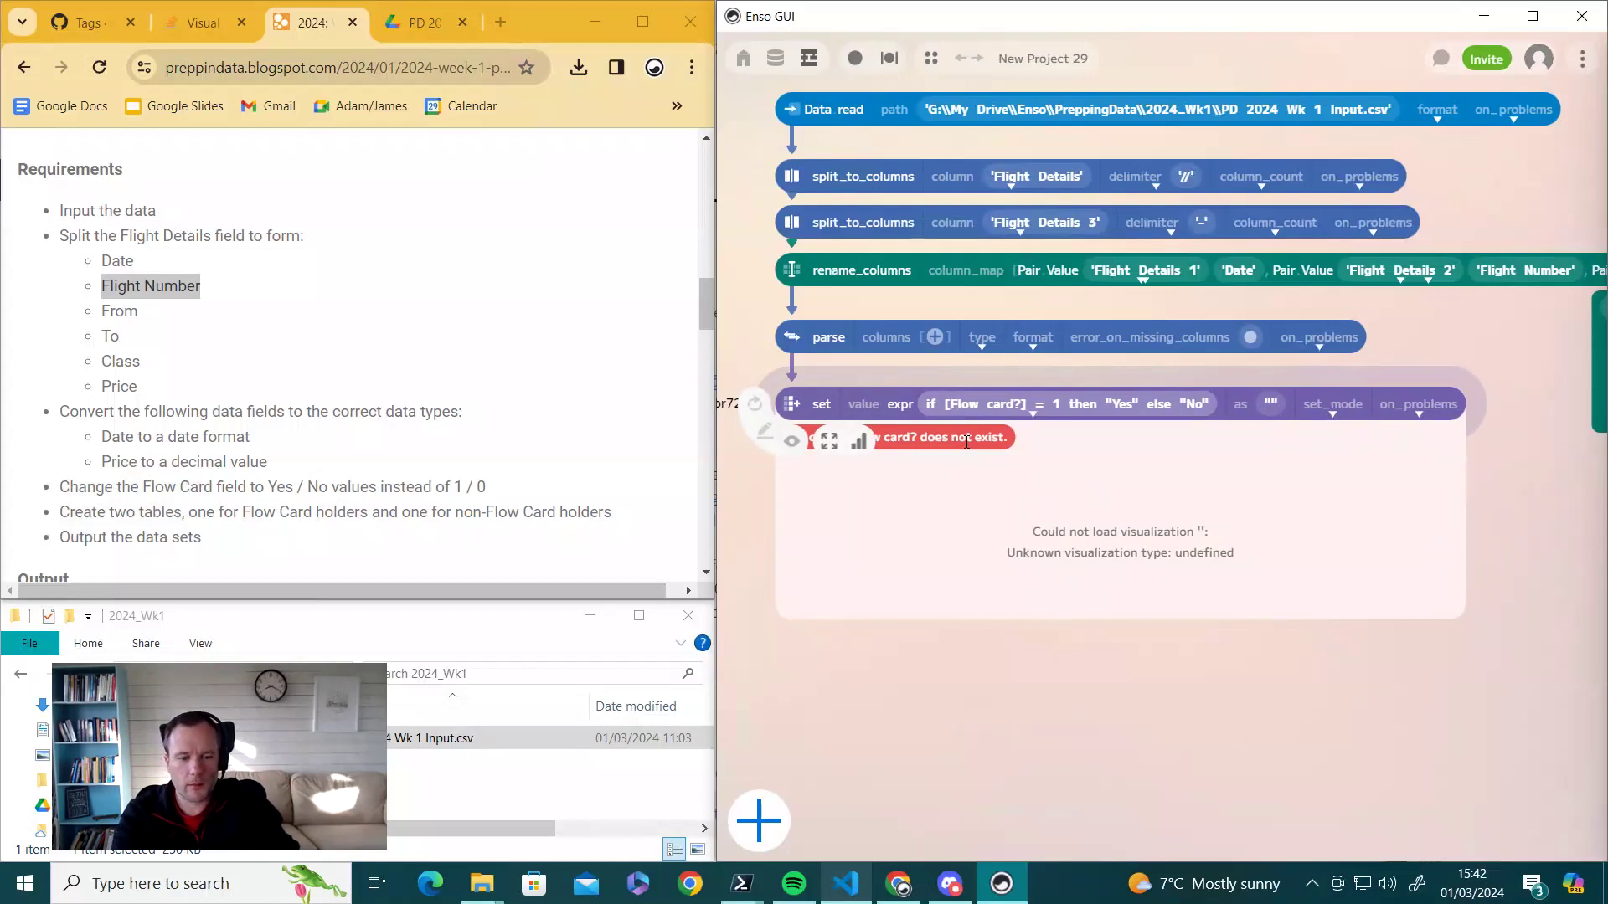
click(791, 403)
- Check the parse table's column names, then capitalise 'Card' so the expression reads [Flow Card?]
drag(791, 405, 792, 527)
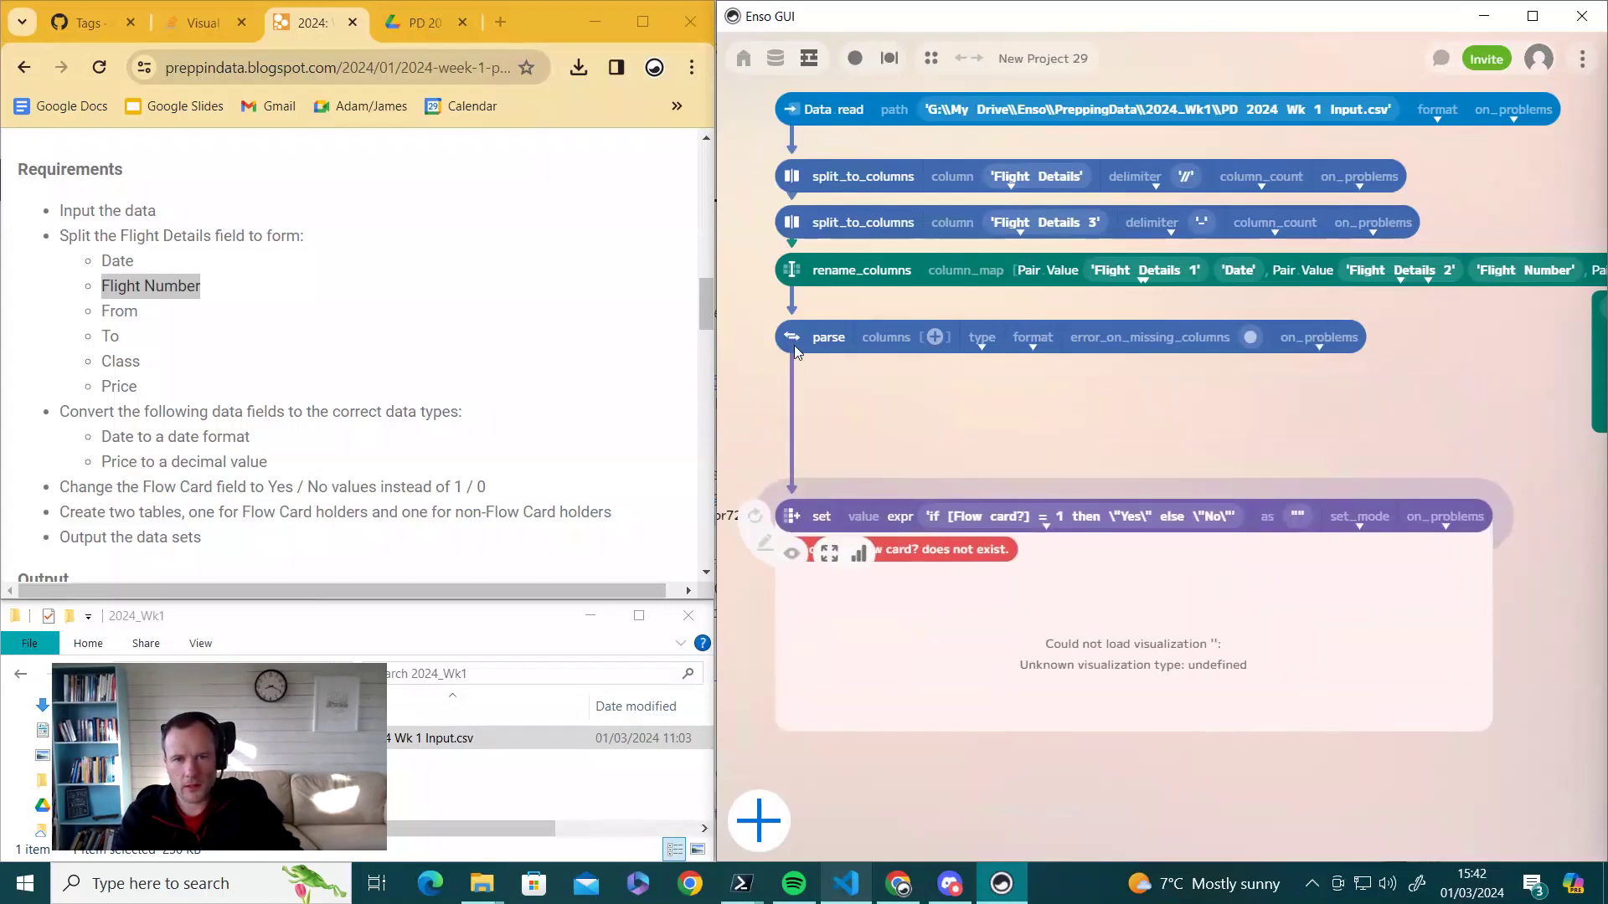
click(795, 381)
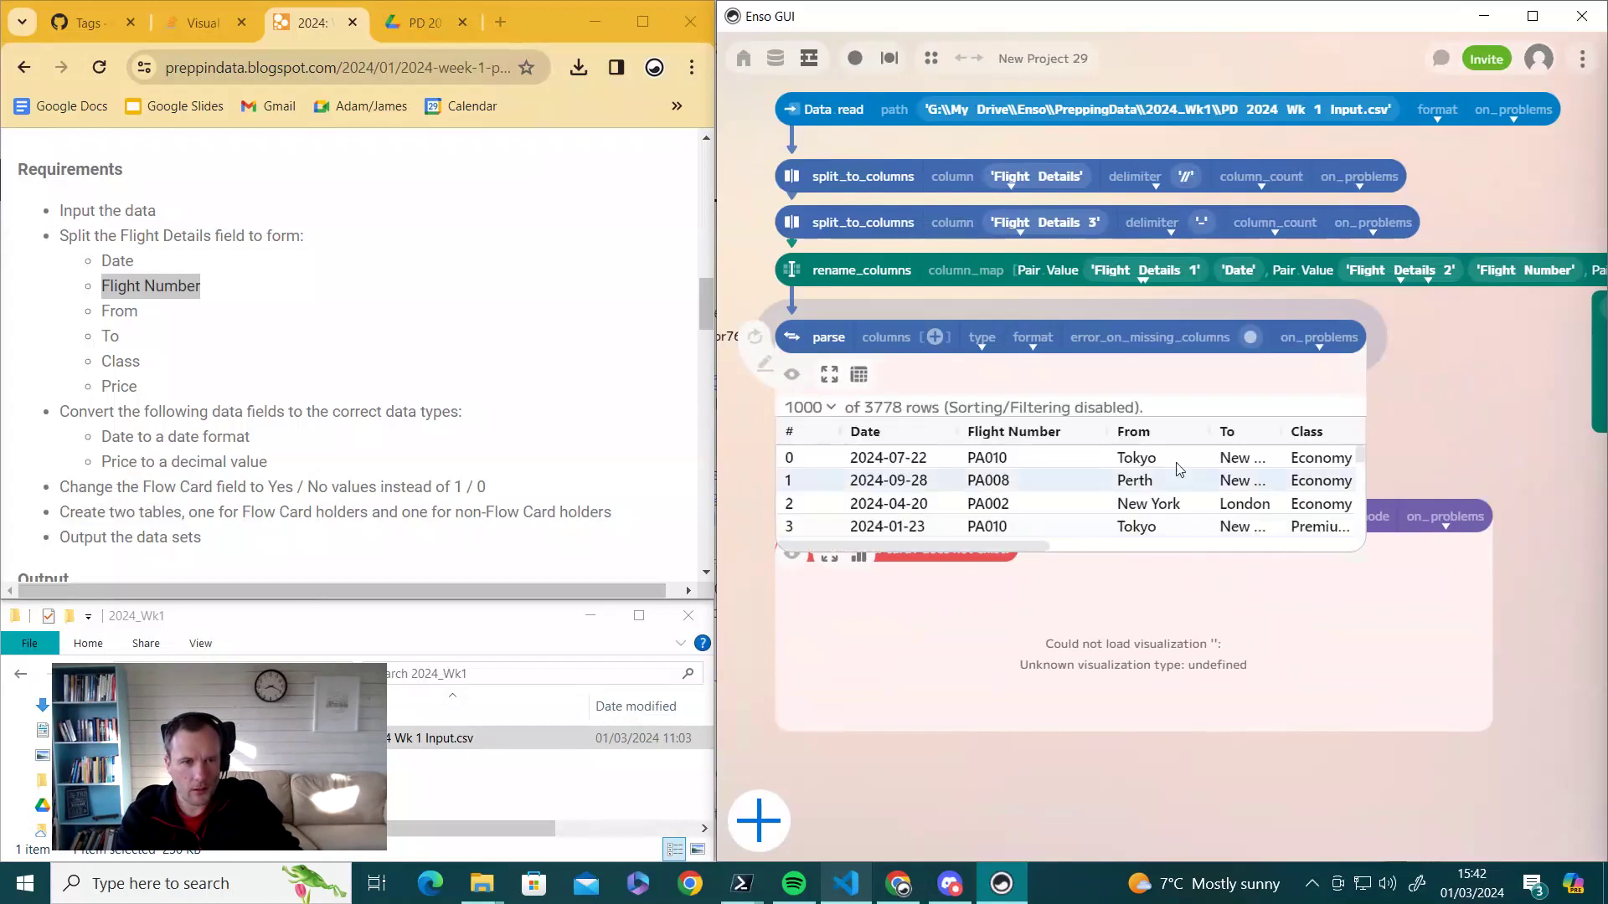
drag(964, 546, 1124, 546)
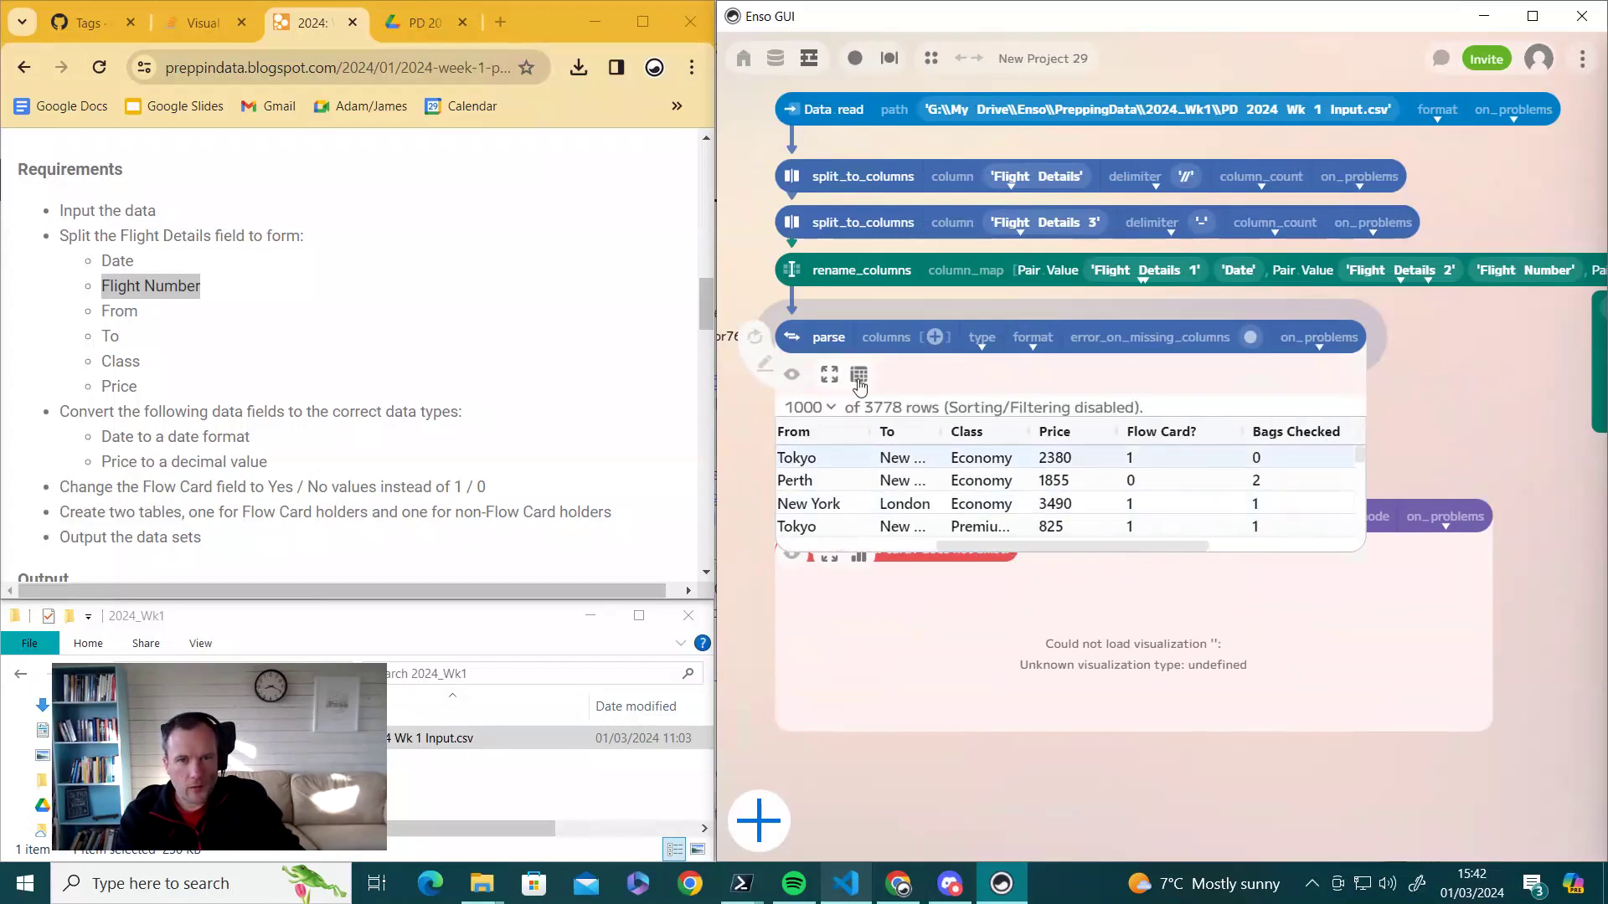
click(794, 378)
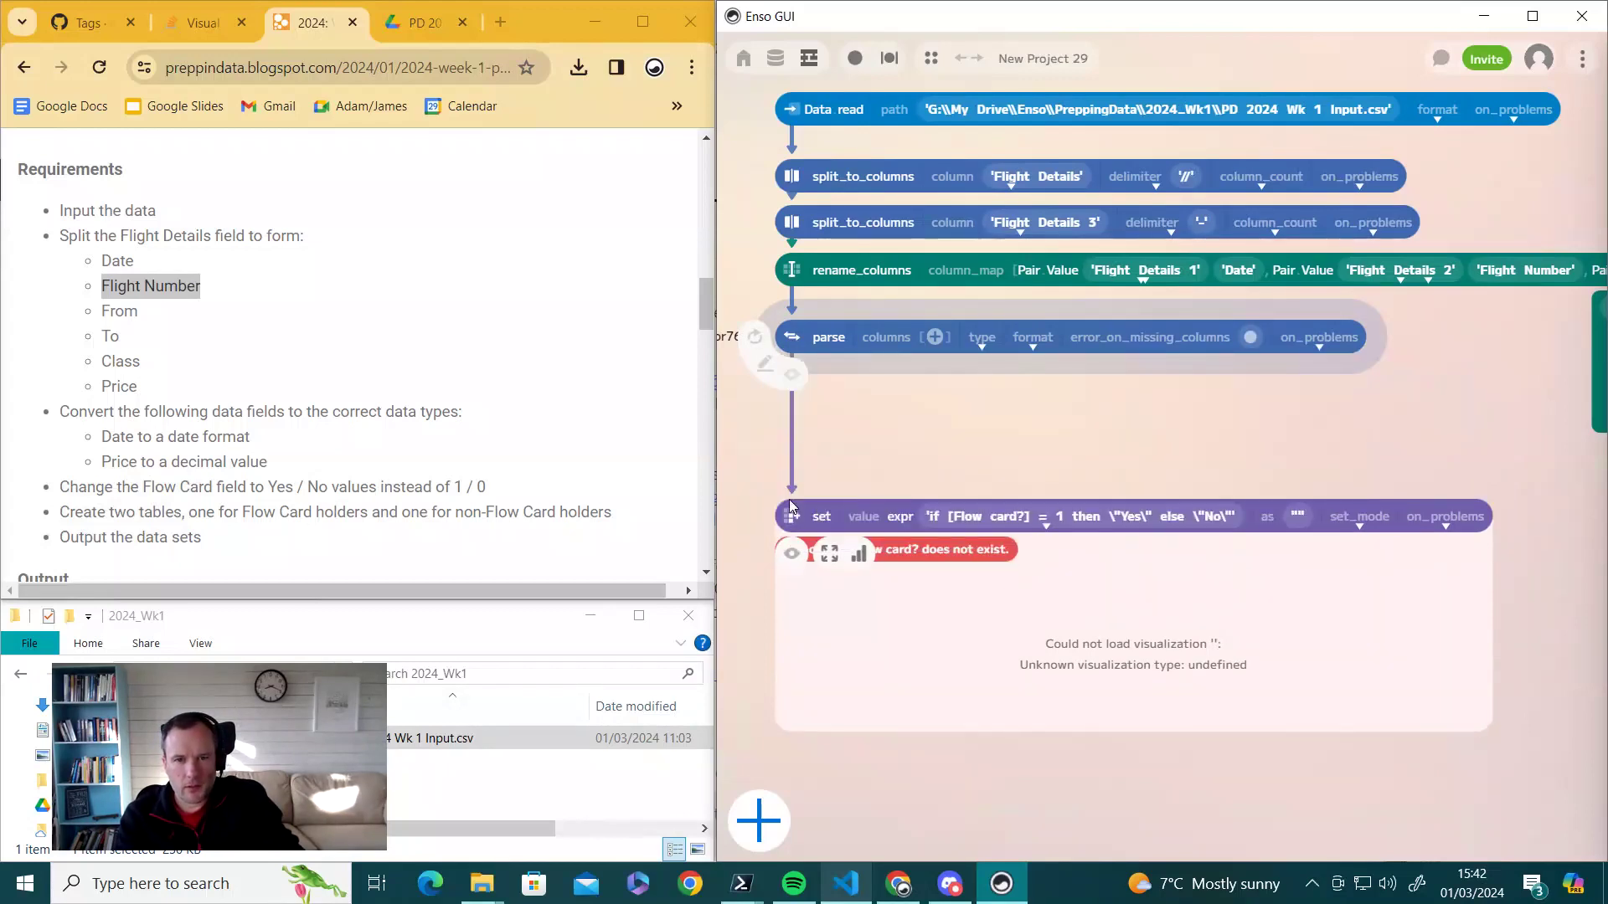
drag(791, 515, 785, 417)
click(987, 403)
key(Delete)
text(C)
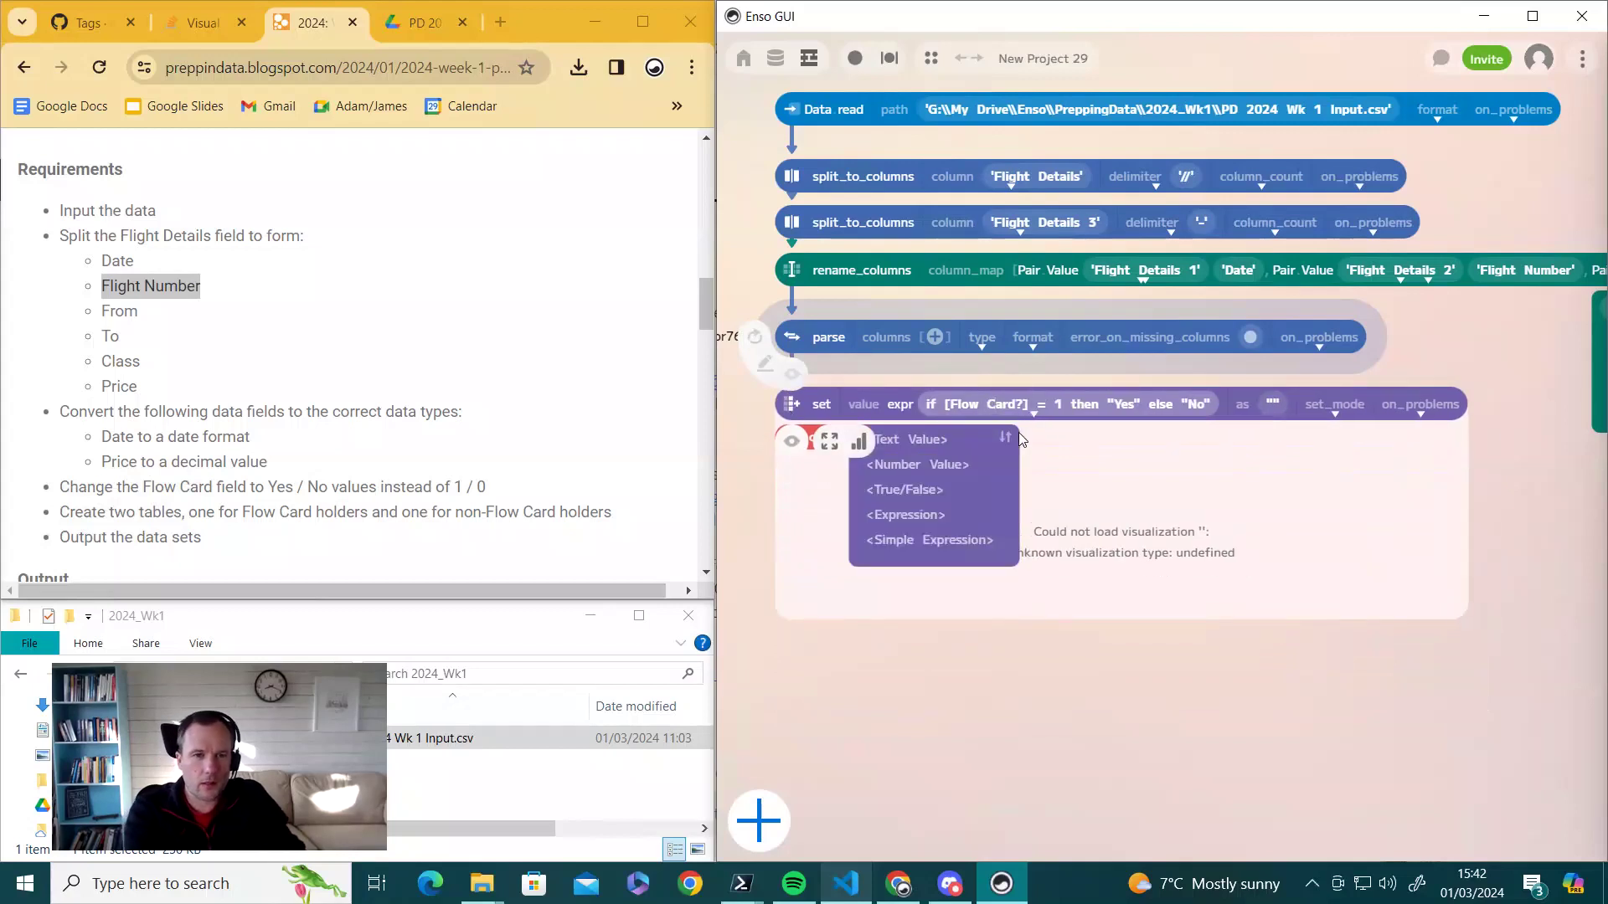
key(Return)
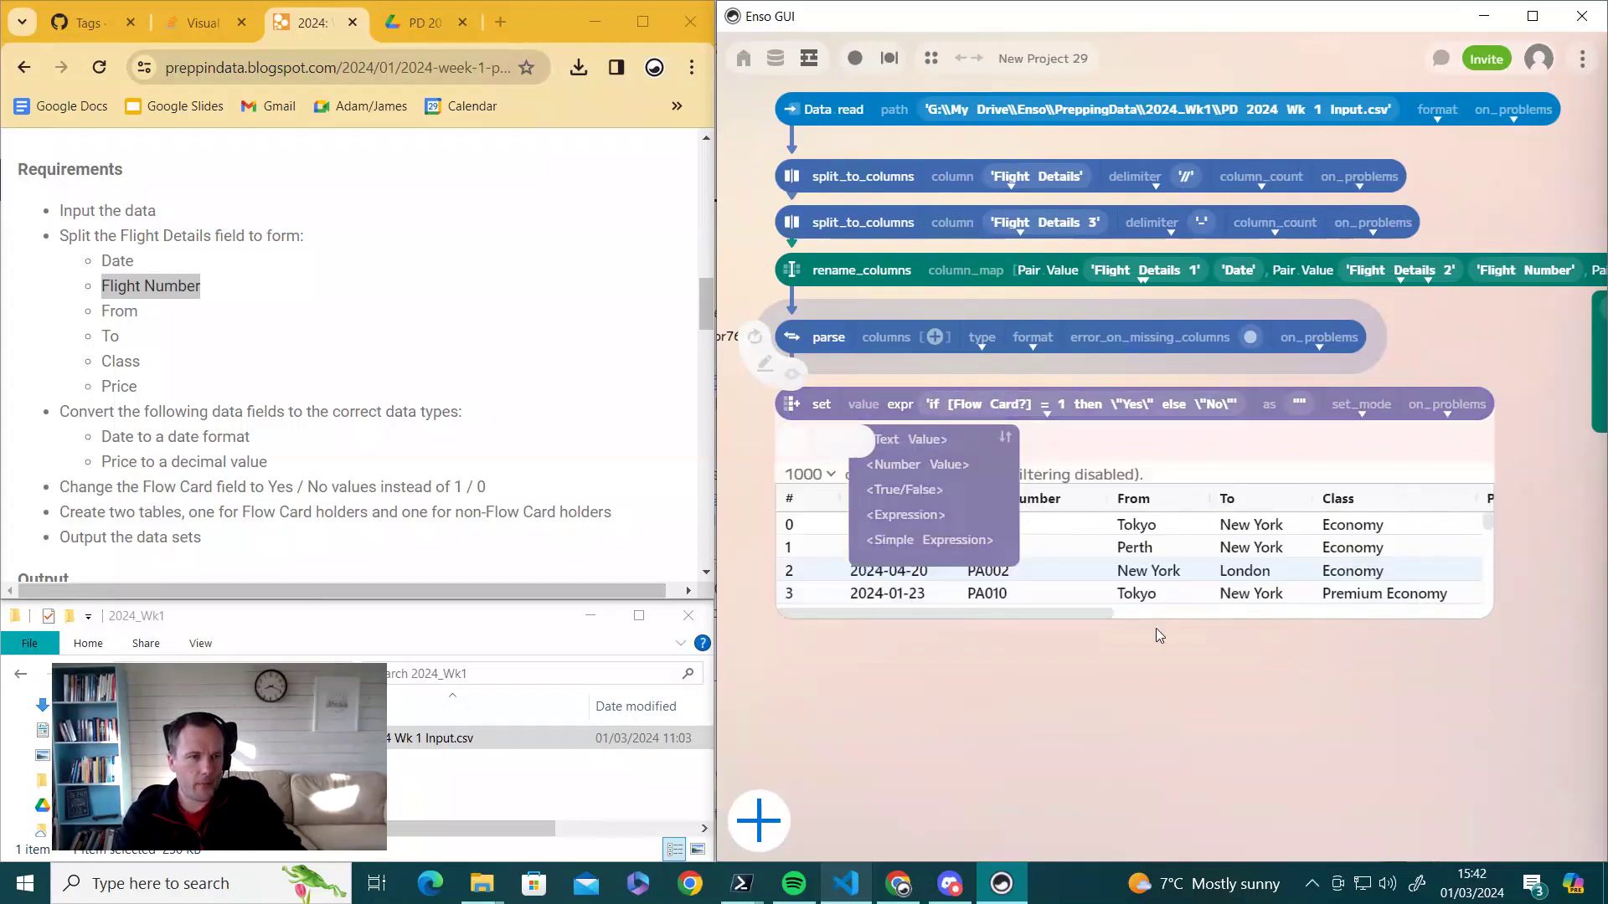
drag(1087, 615, 1501, 615)
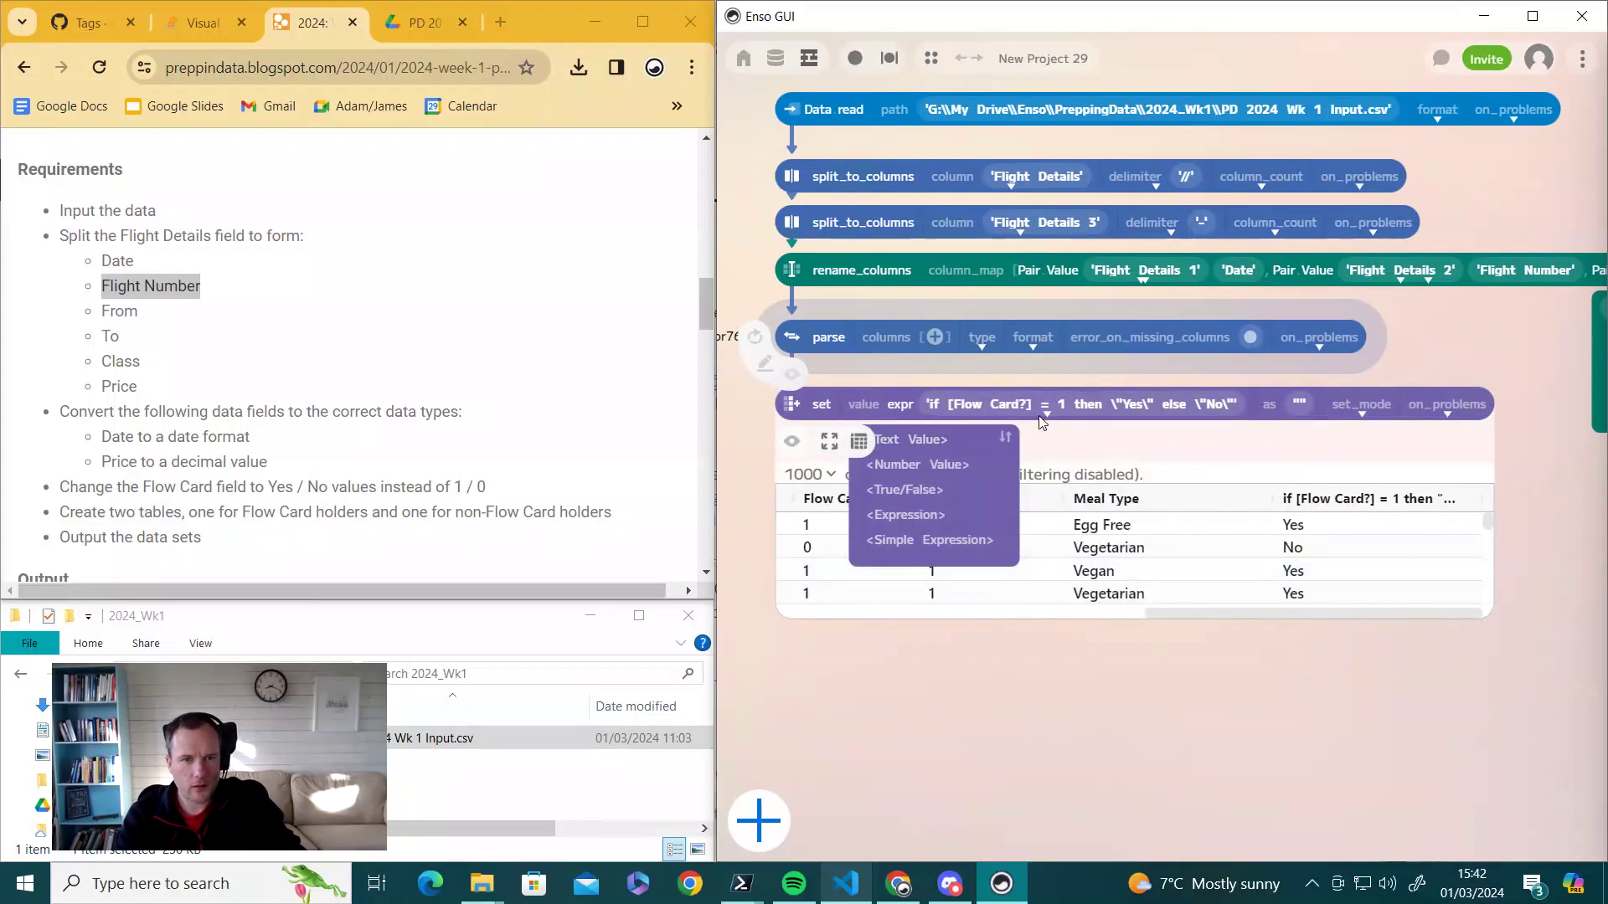
- Set the set step's mode to Add Or Update
click(1362, 413)
click(1370, 465)
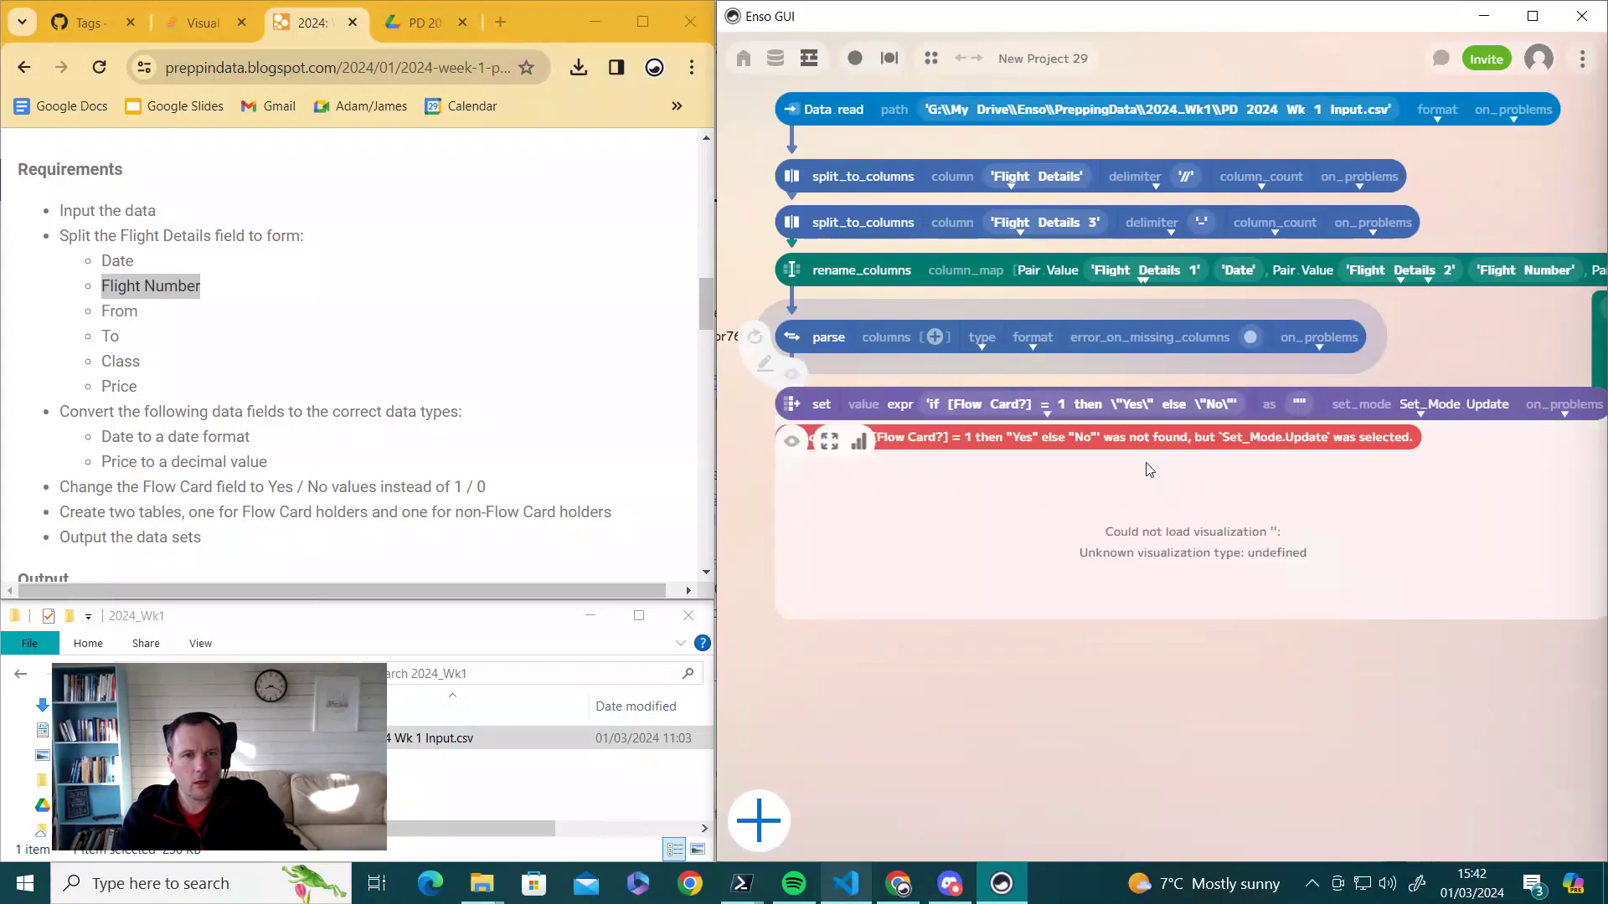
click(1425, 413)
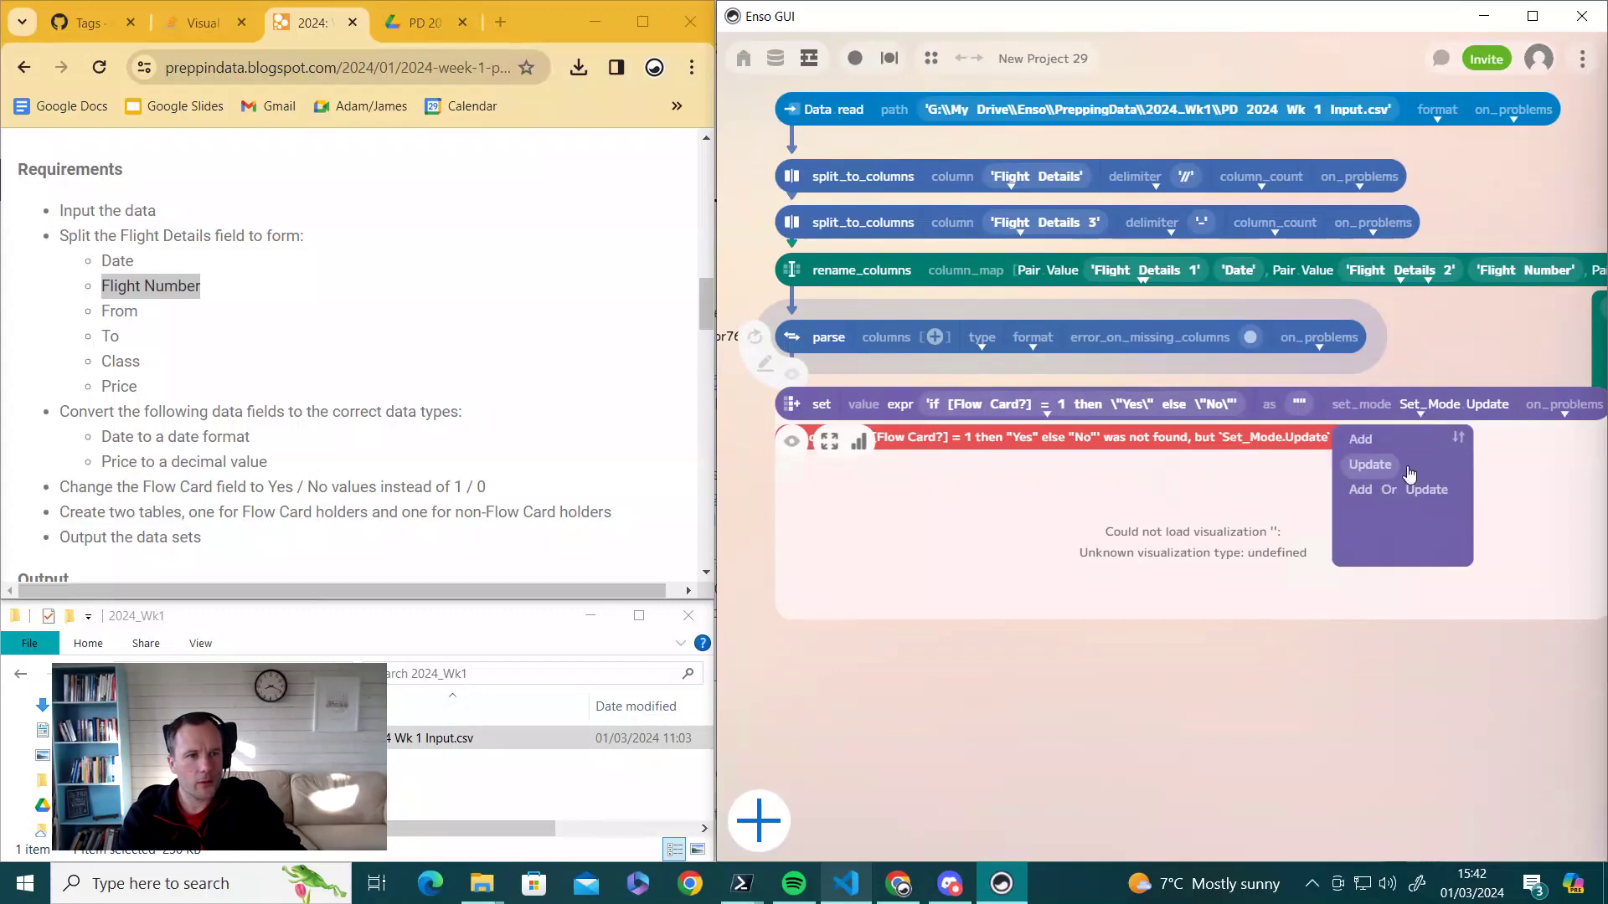
click(1380, 494)
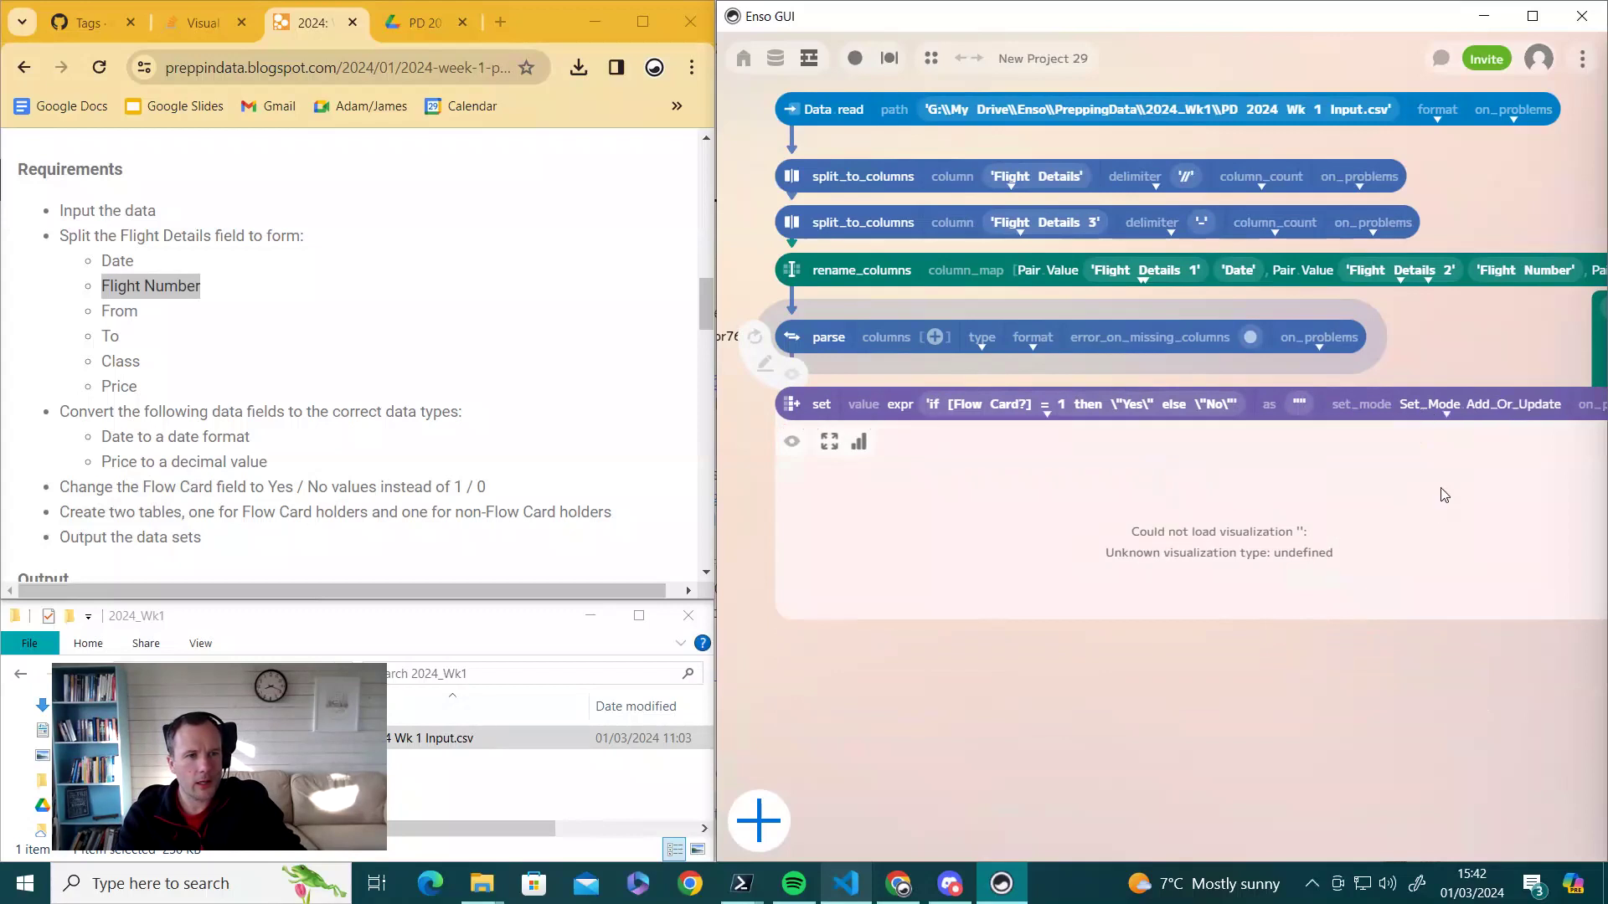
drag(1196, 616, 1497, 623)
- Name the output column 'Flow Card?' and hide the set step's preview
click(1300, 407)
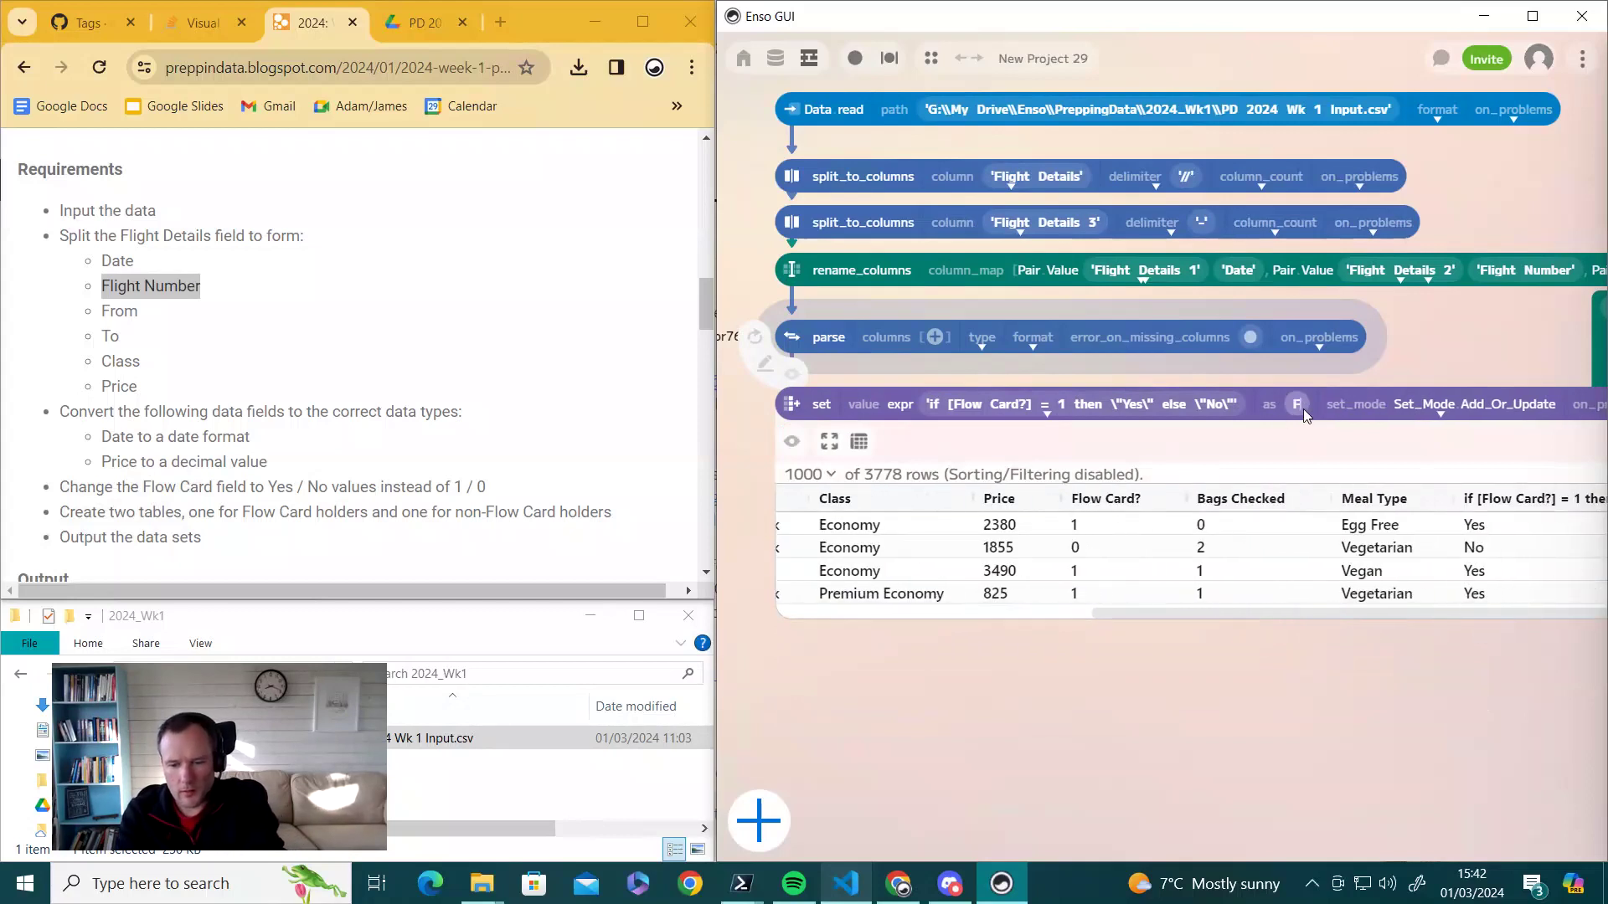
text(Flow Ca)
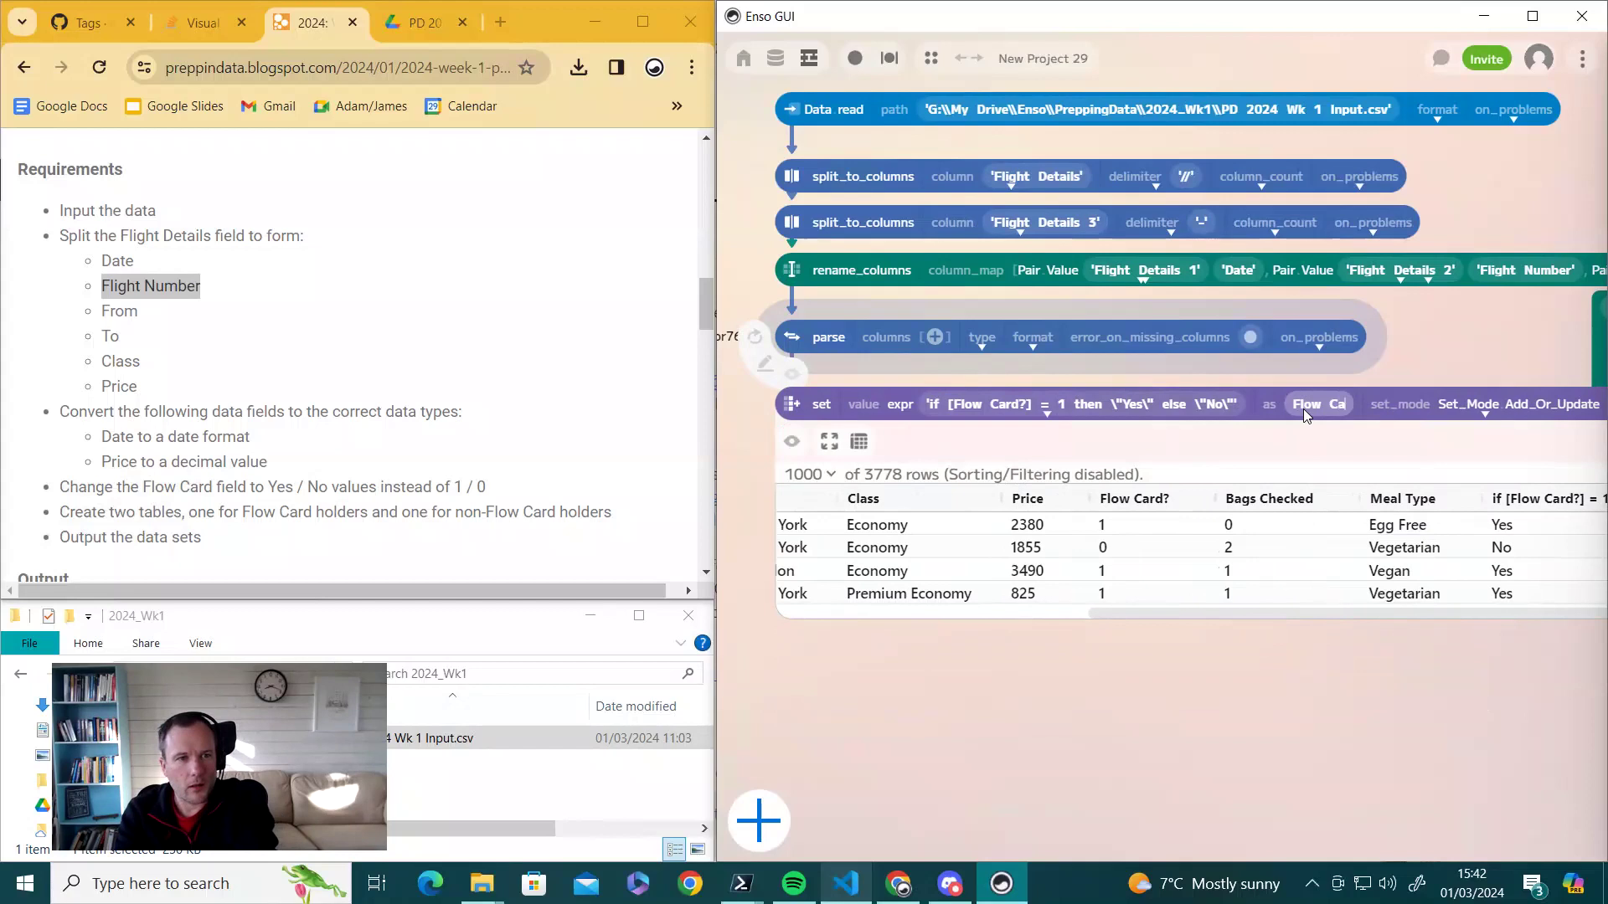
text(rd?)
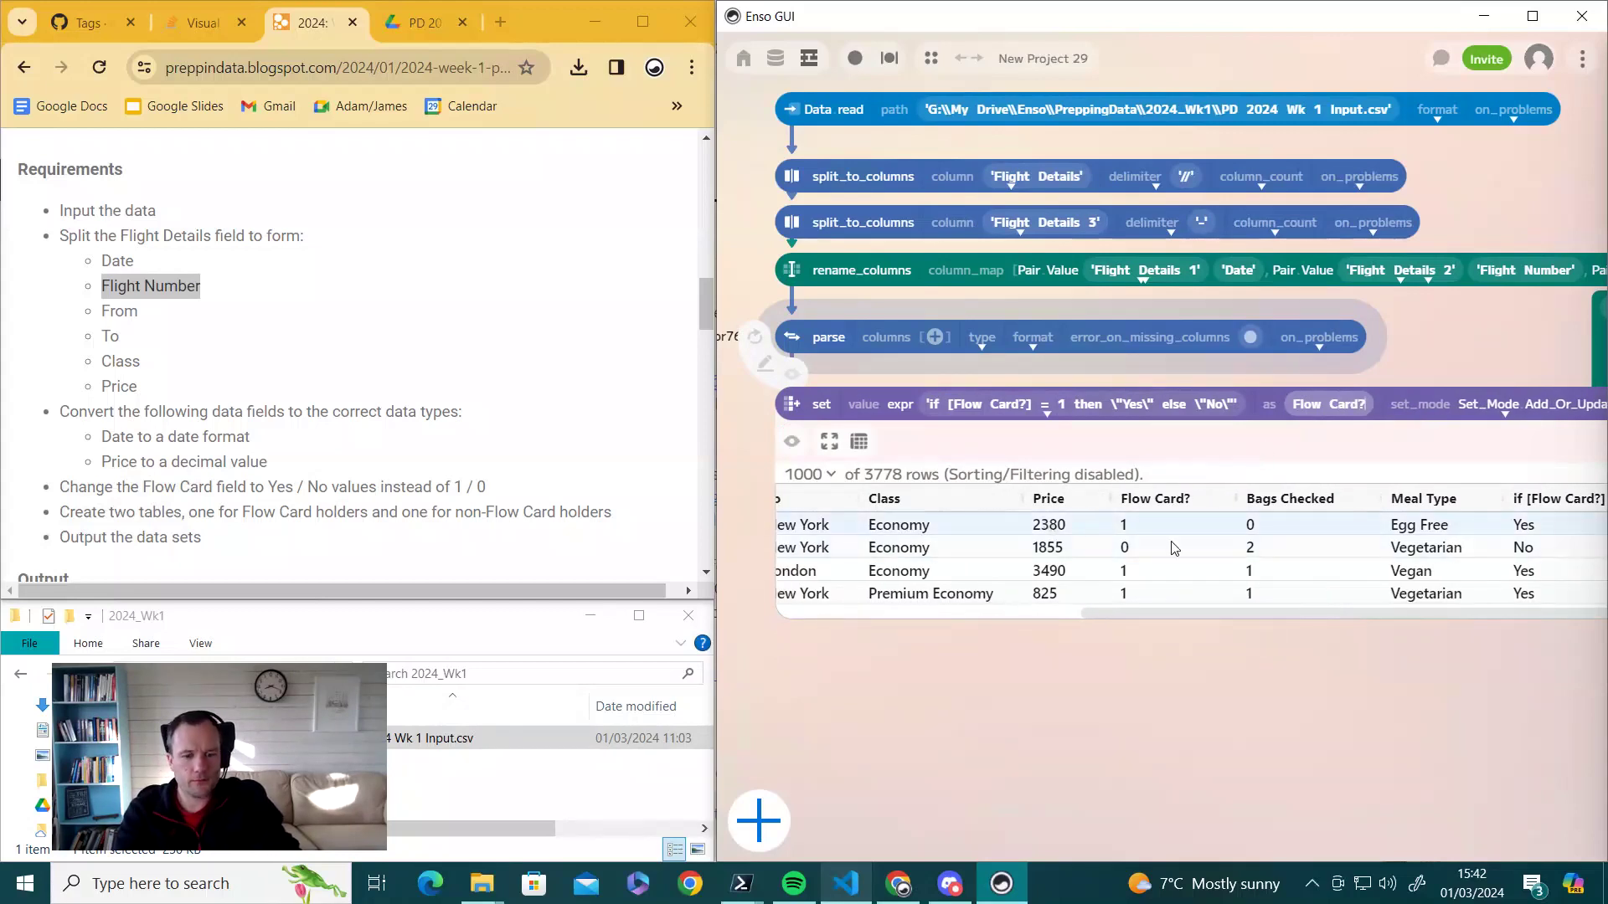
click(1330, 700)
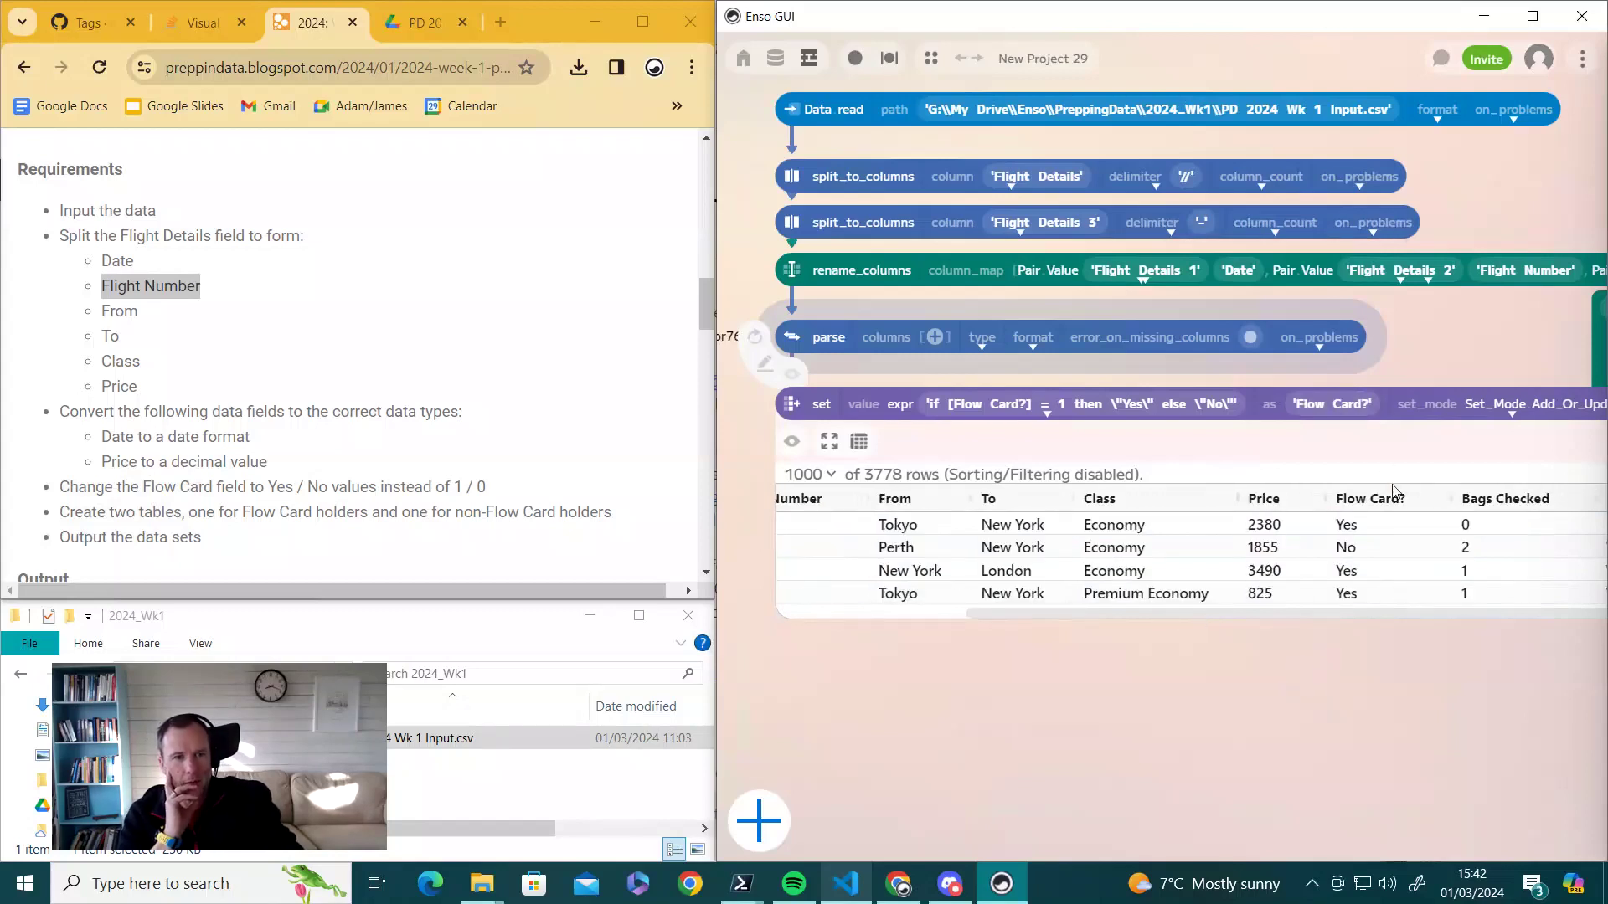
scroll(1197, 624, left, 2)
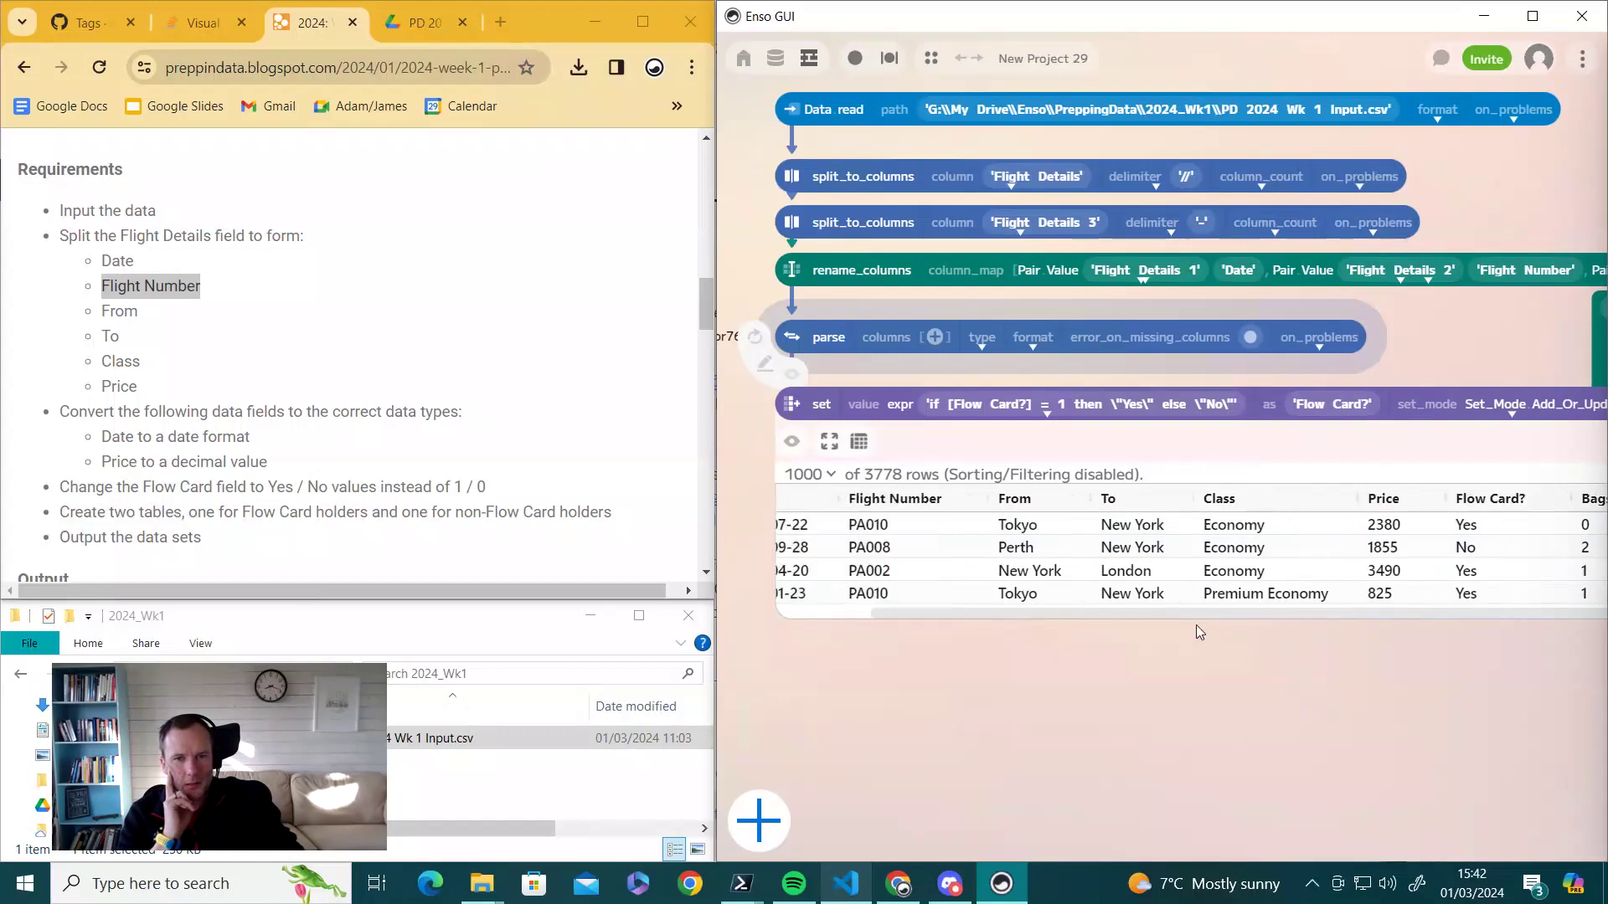
click(791, 443)
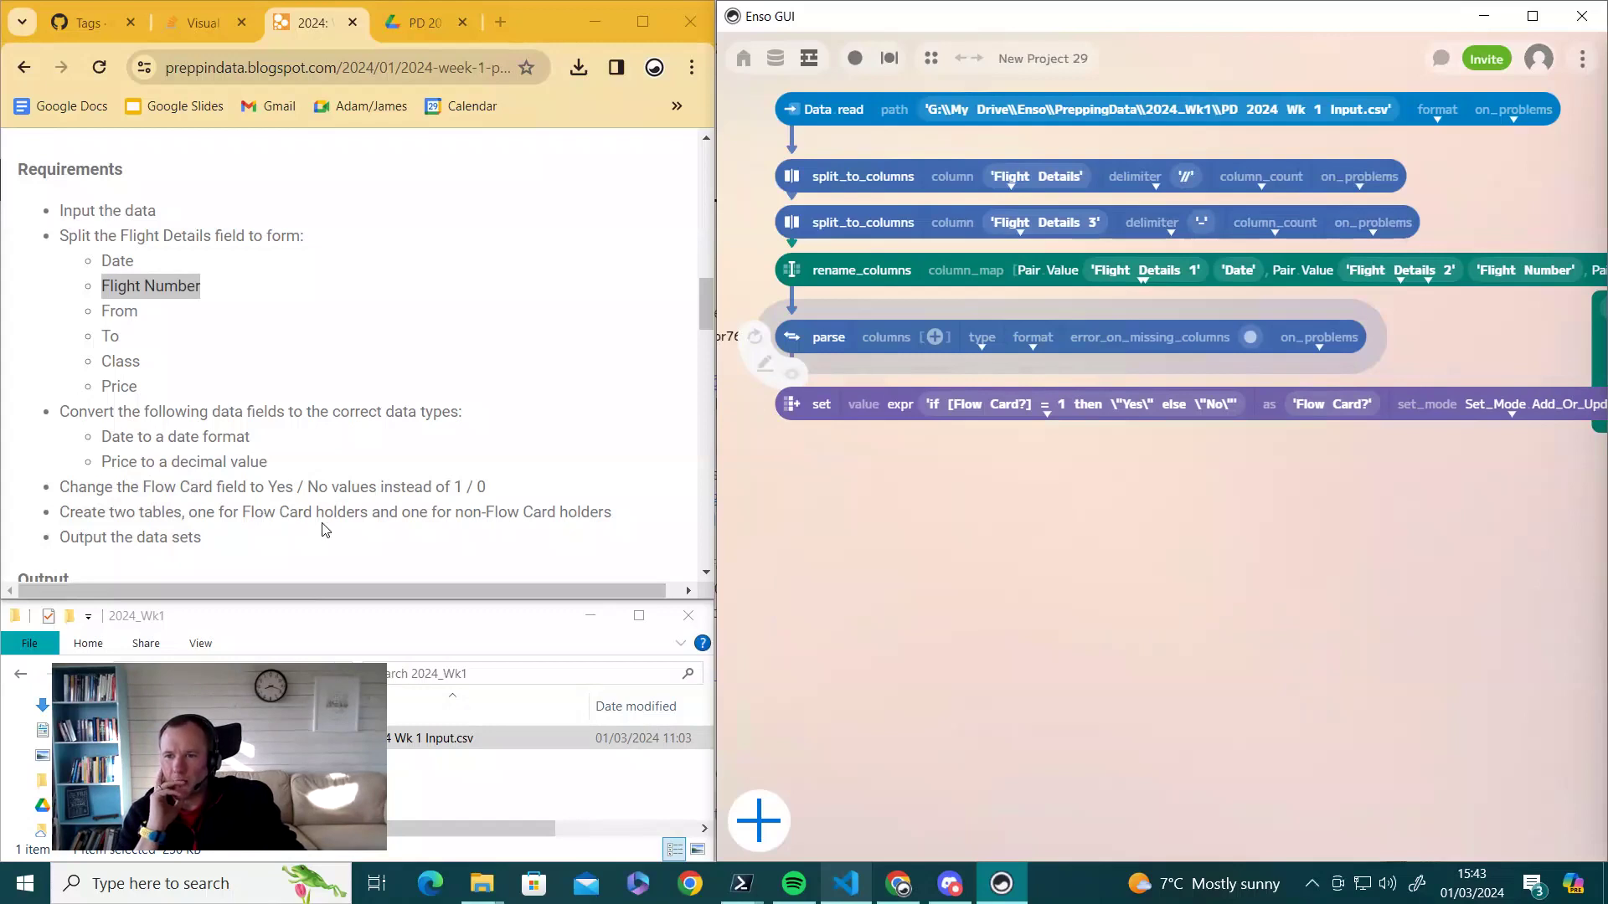
click(791, 416)
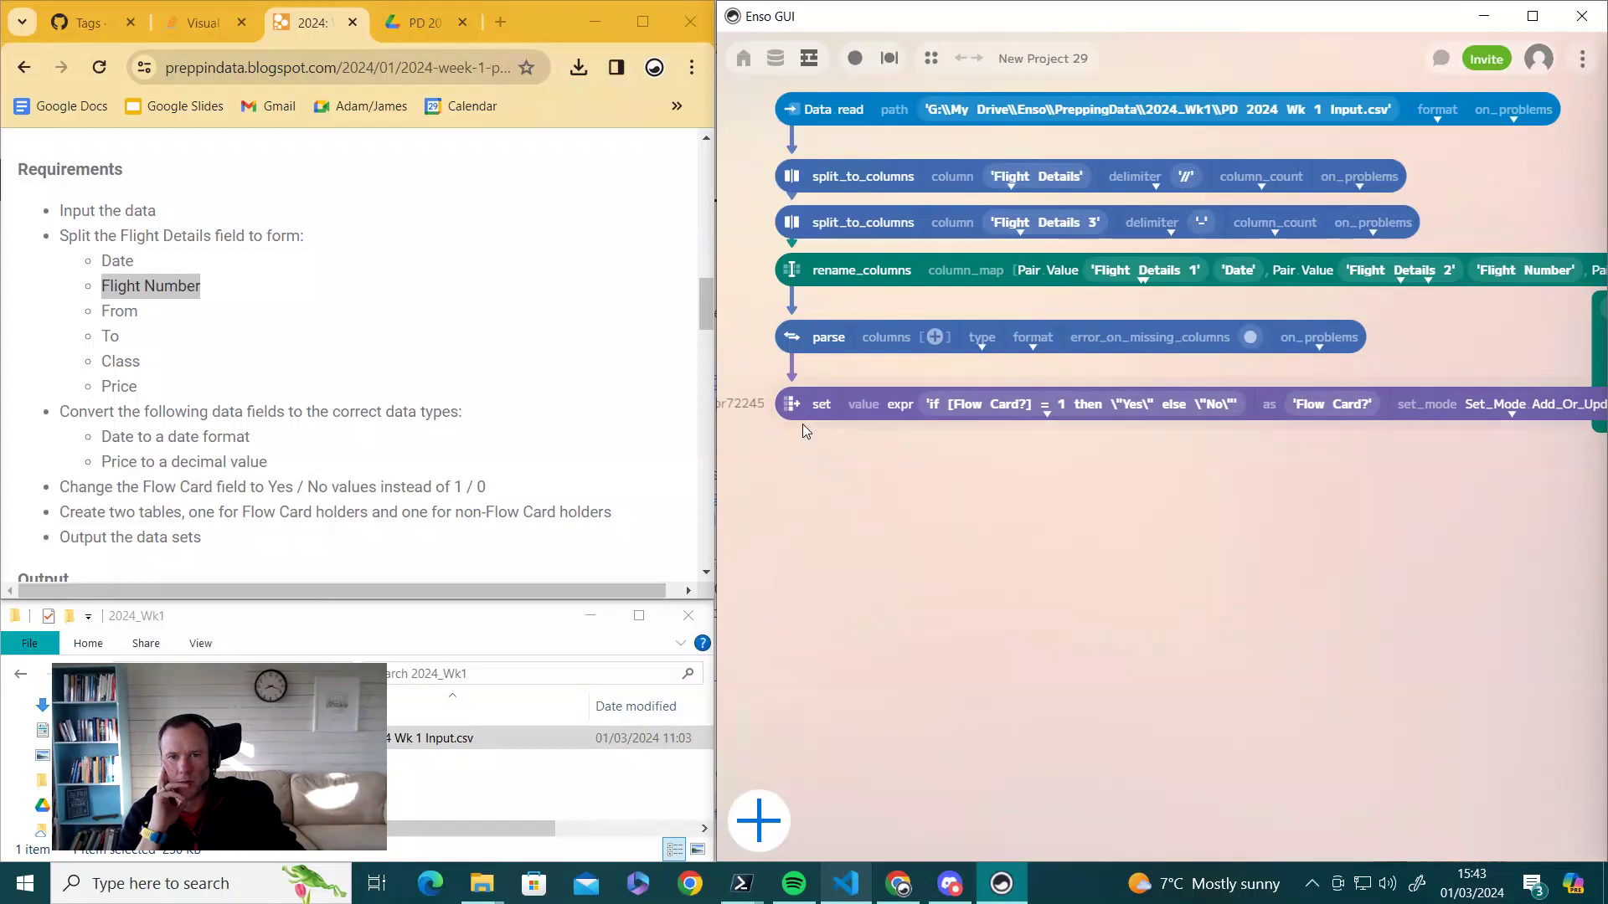
- Add a filter step after the set step, filtering on the Flow Card? column
drag(802, 424, 799, 468)
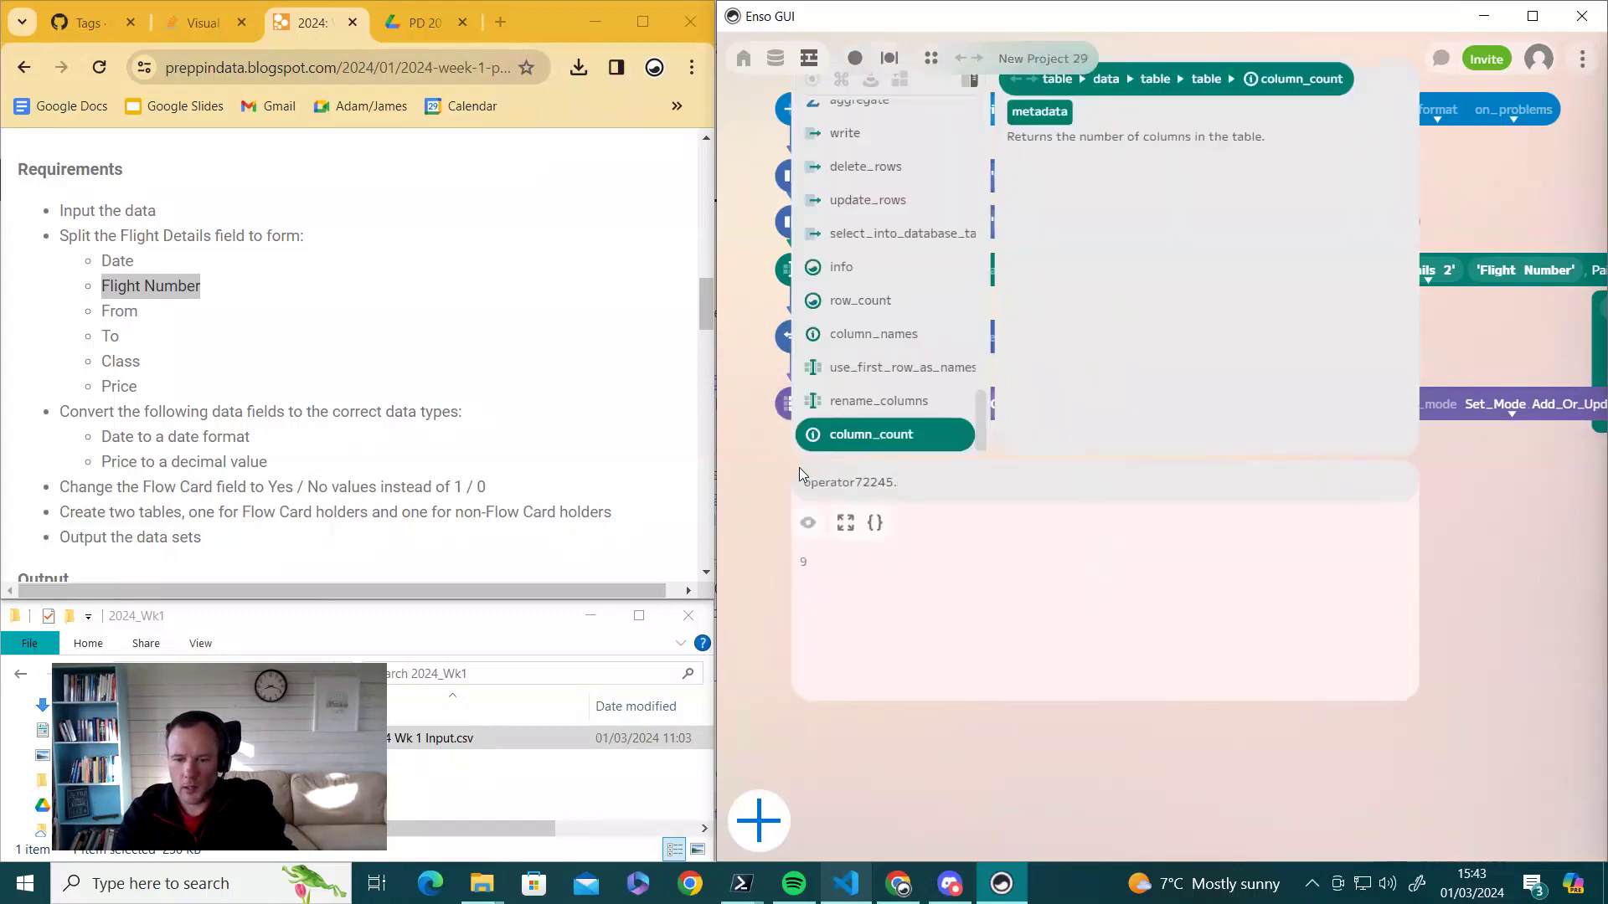
text(fi)
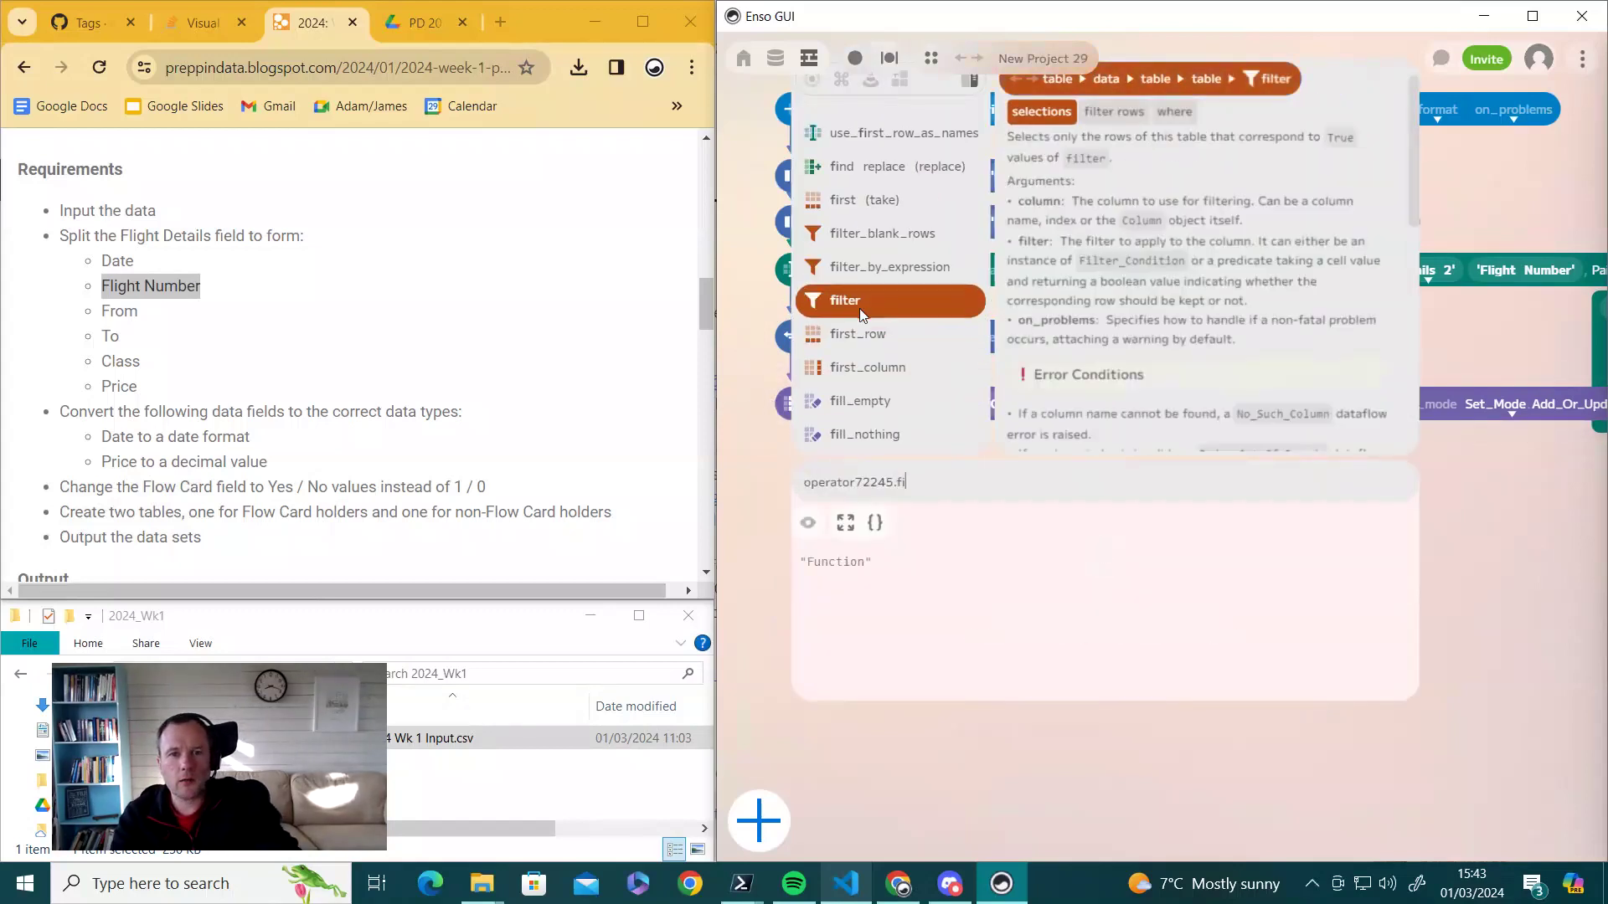
click(859, 303)
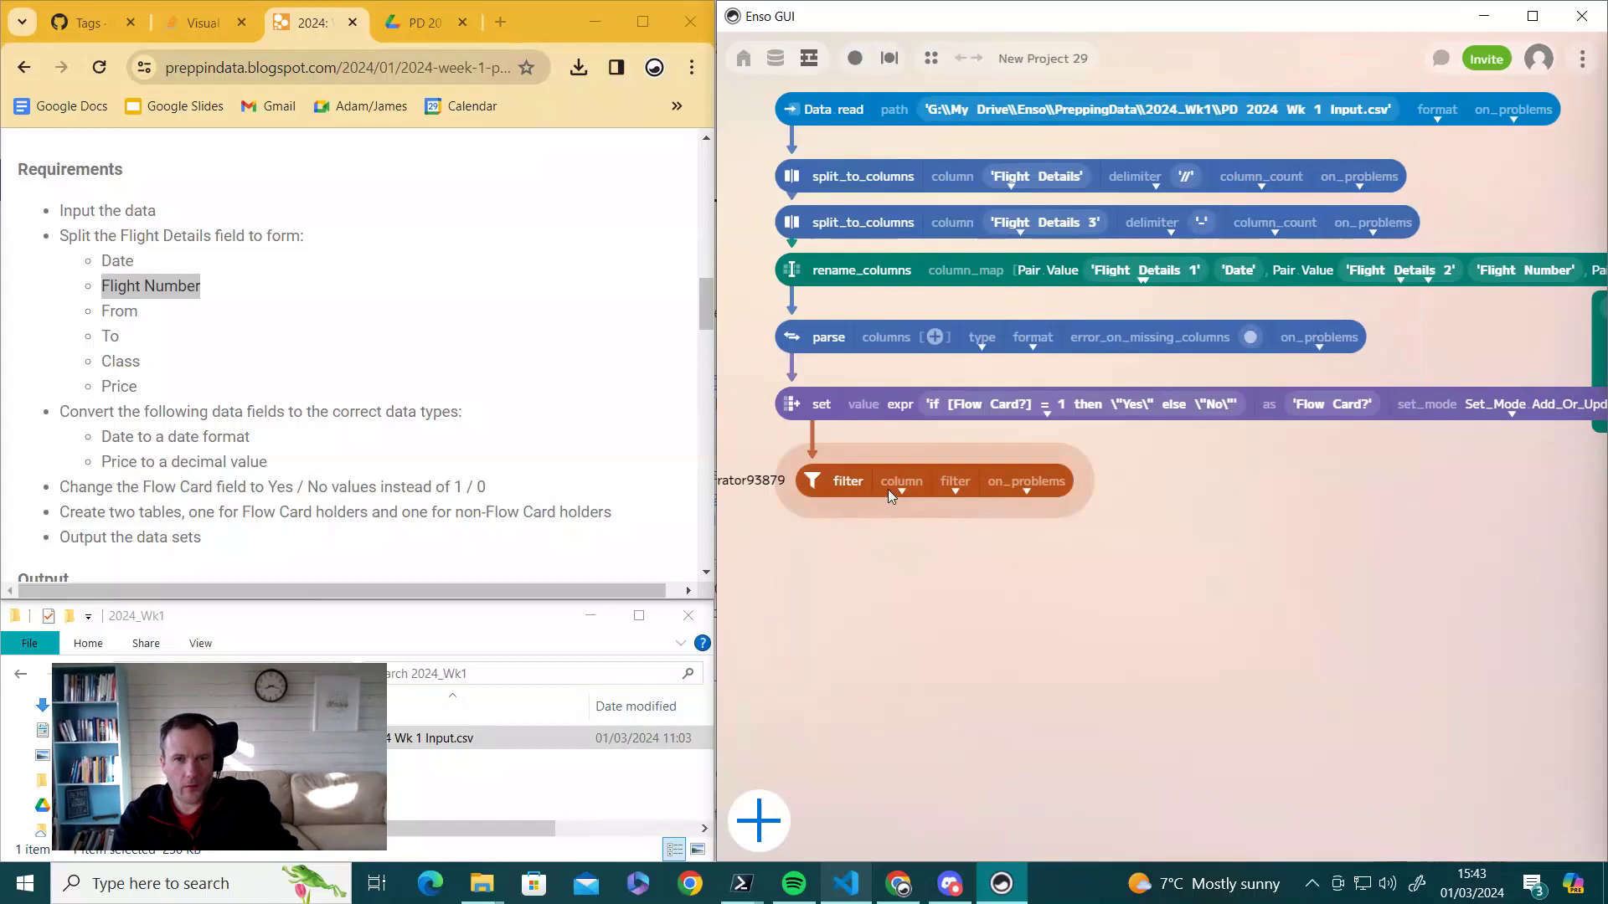
click(896, 488)
scroll(959, 596, down, 3)
scroll(959, 586, up, 3)
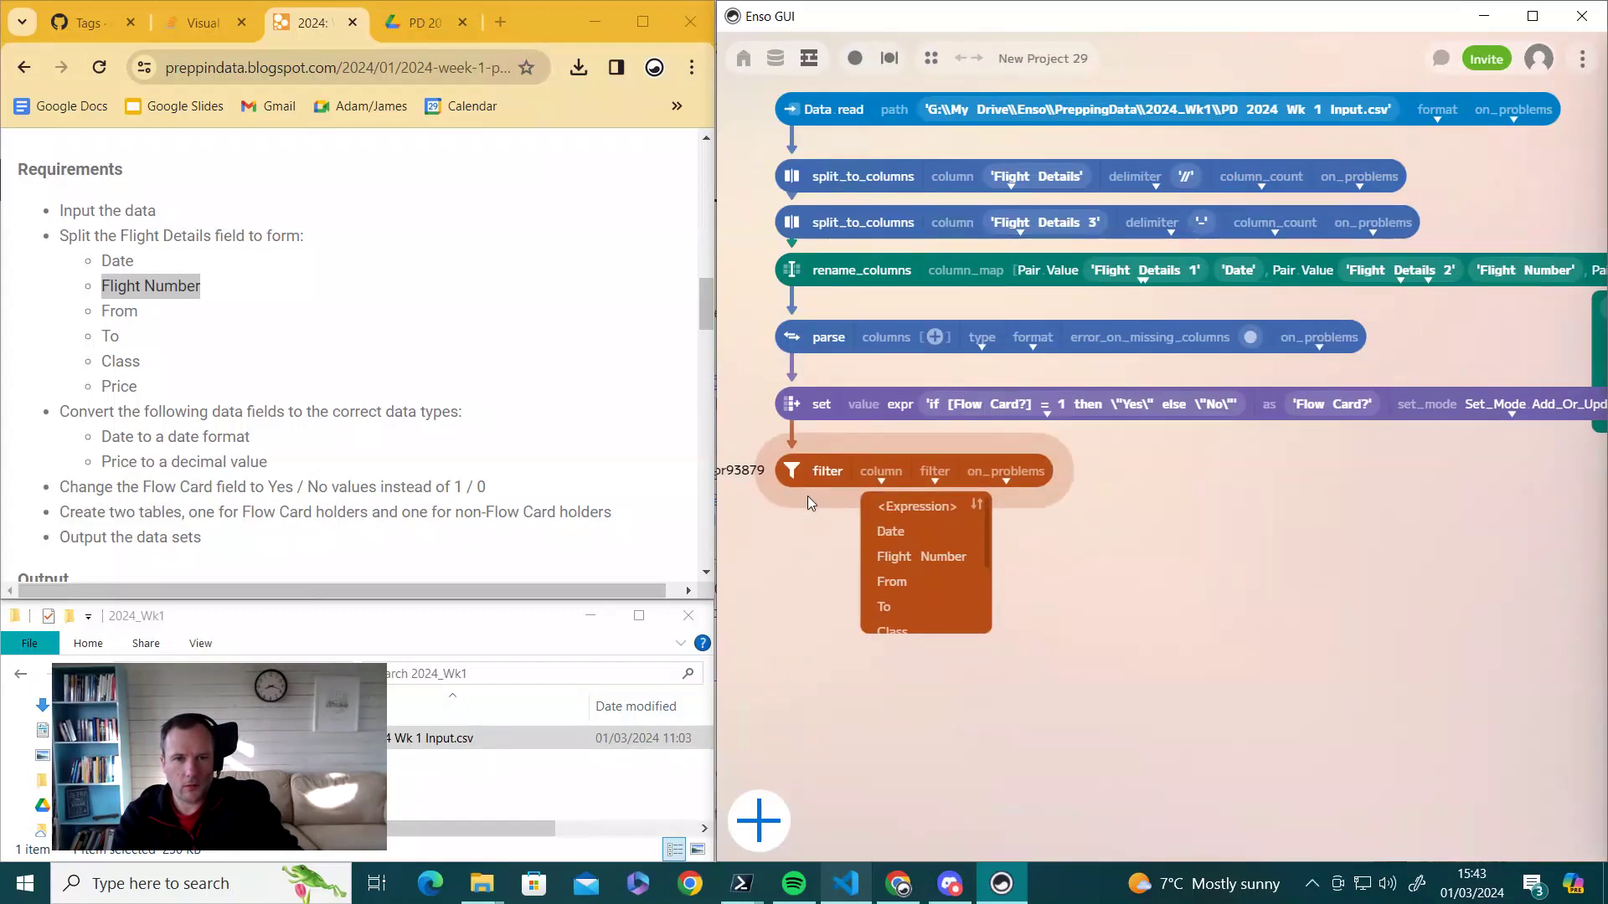
scroll(917, 611, down, 3)
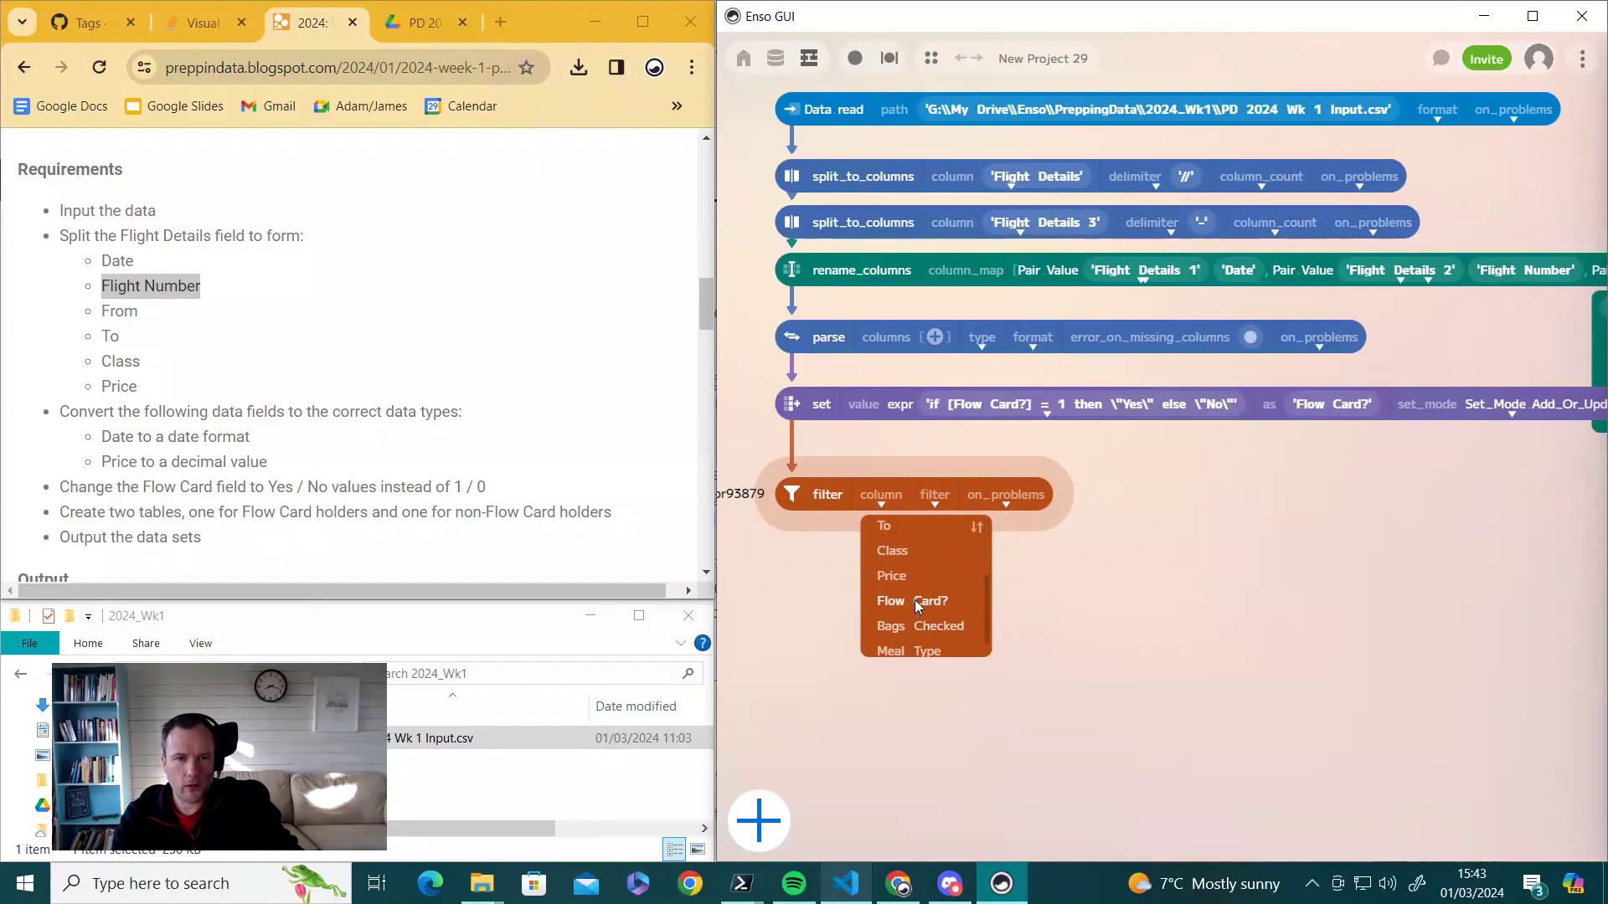
click(917, 601)
- Make the filter condition Flow Card? equals 'Yes'
click(1039, 501)
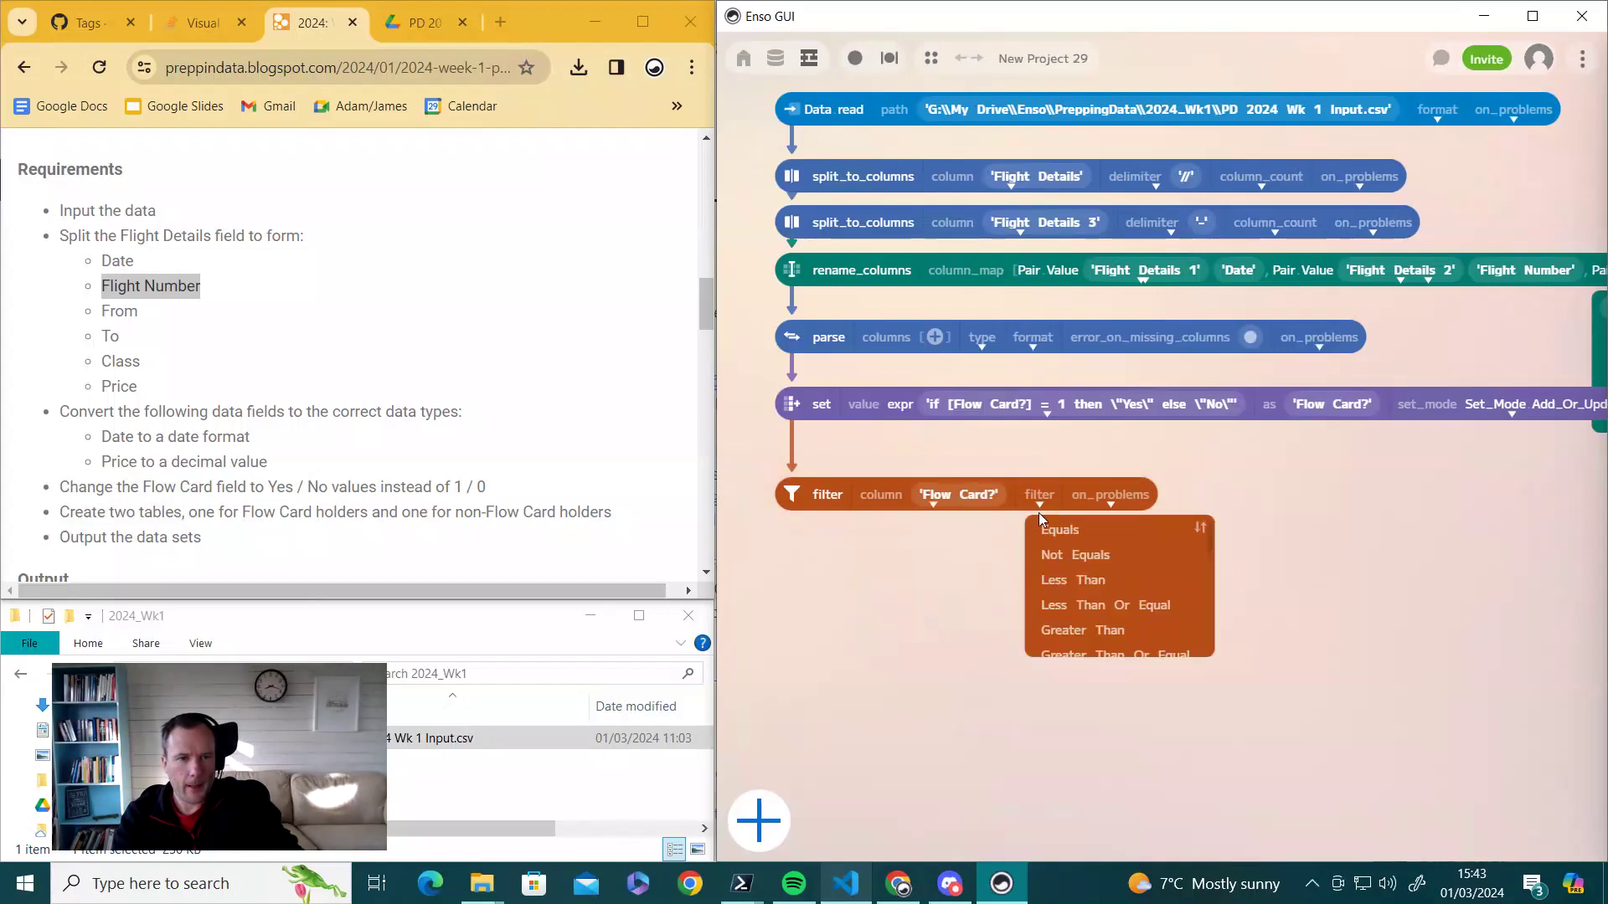
click(1050, 529)
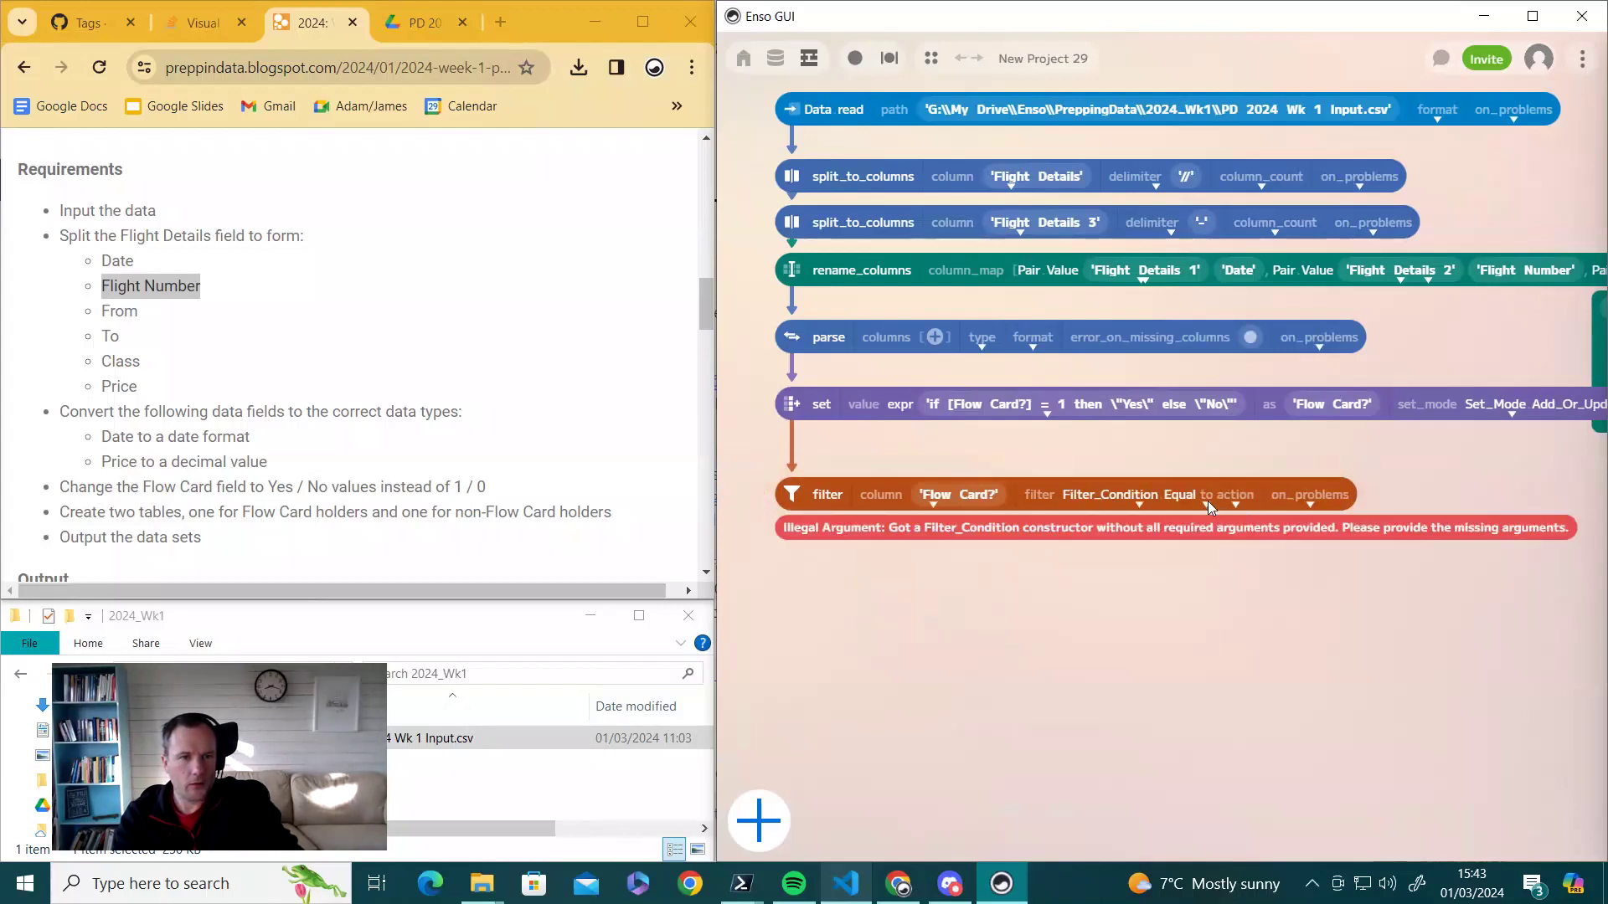
click(1208, 501)
click(1231, 535)
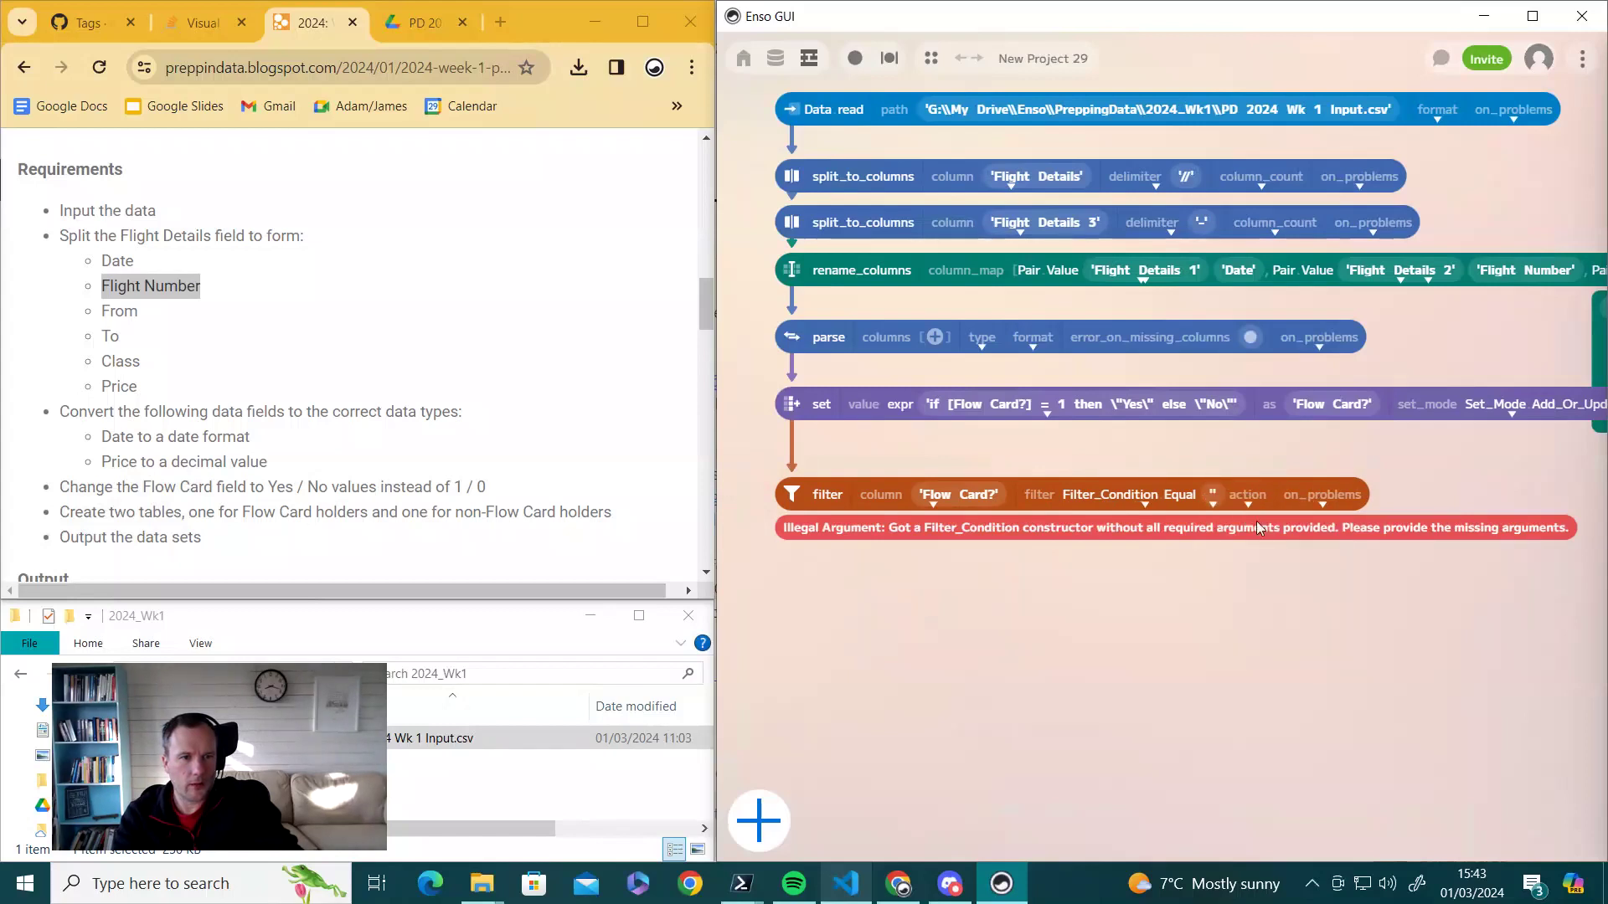
click(1213, 496)
text(Yes)
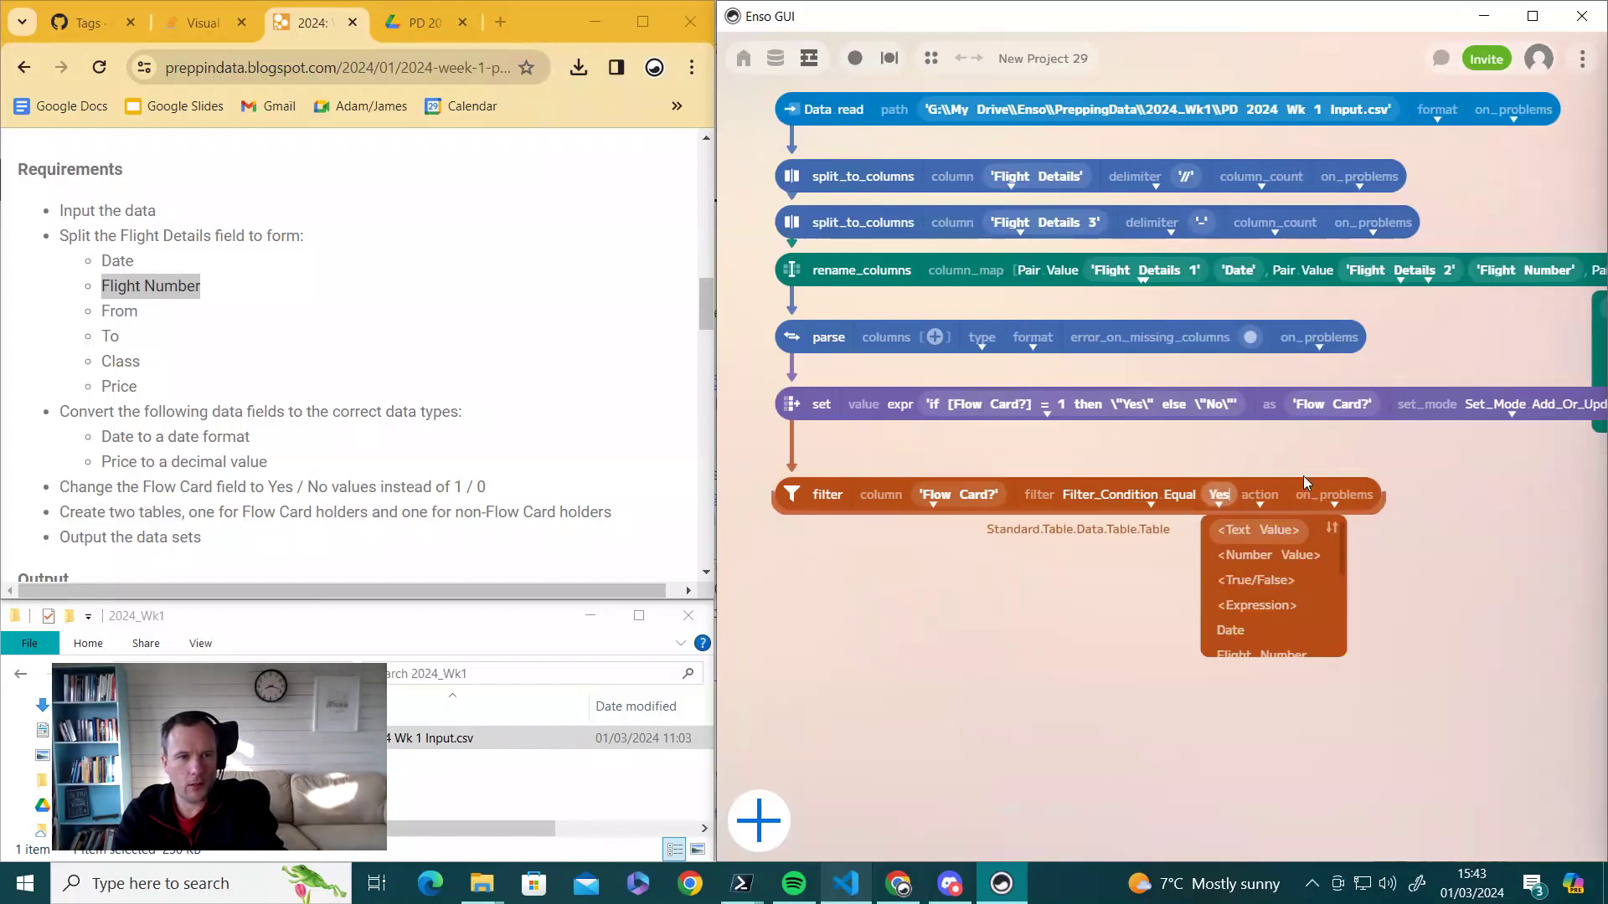
key(Return)
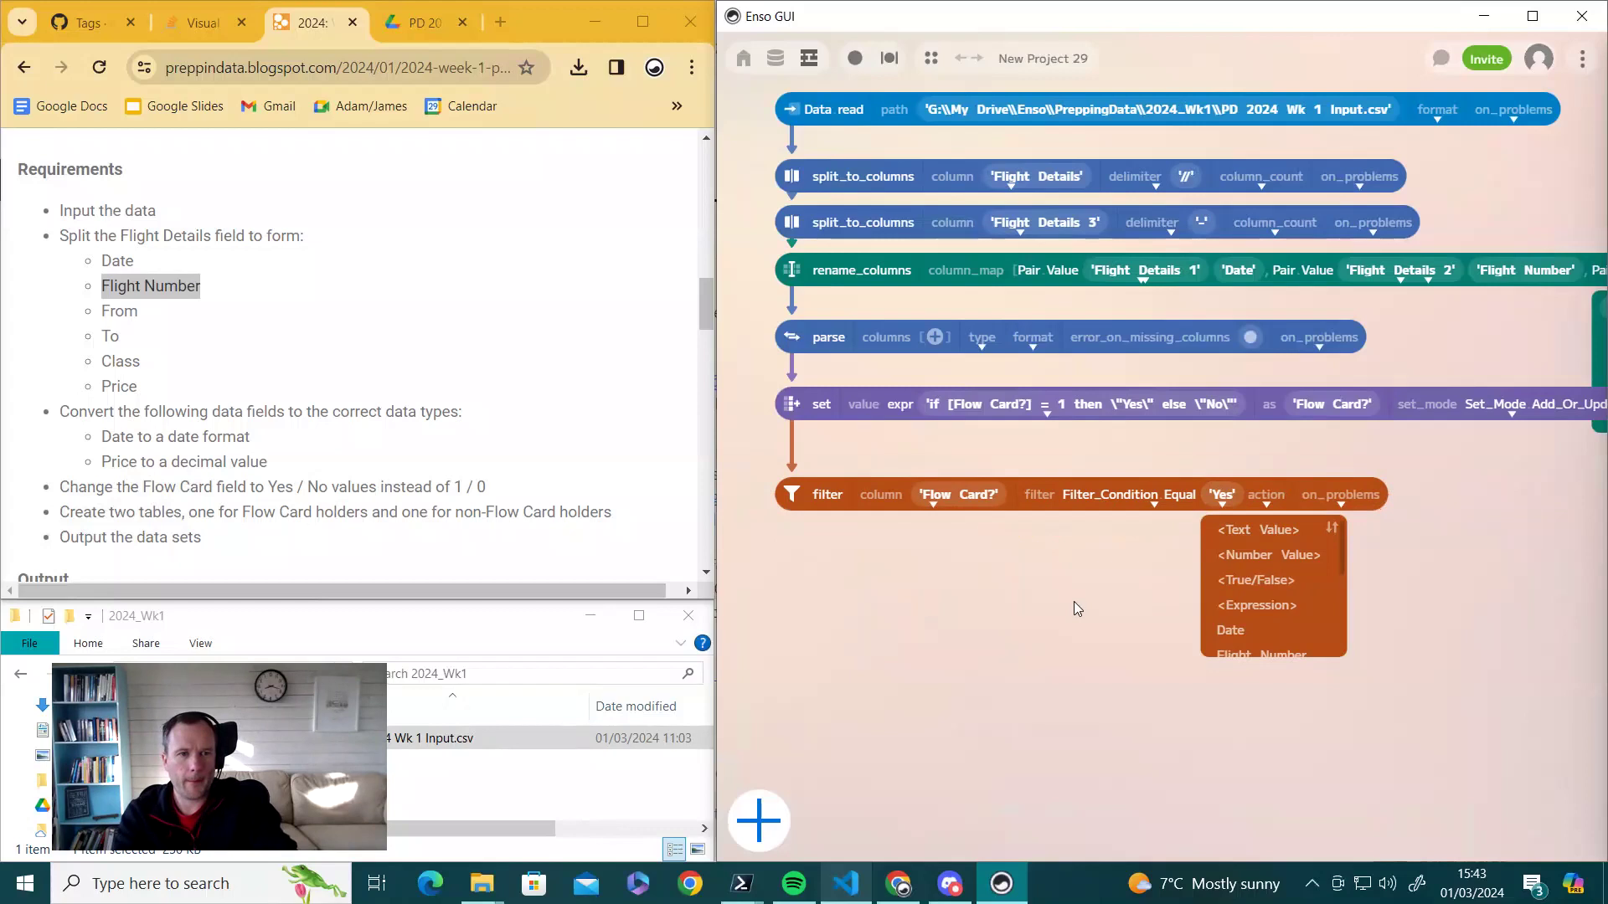
- Preview the filtered table's 1883 Flow Card rows, then hide the preview
drag(800, 494, 801, 470)
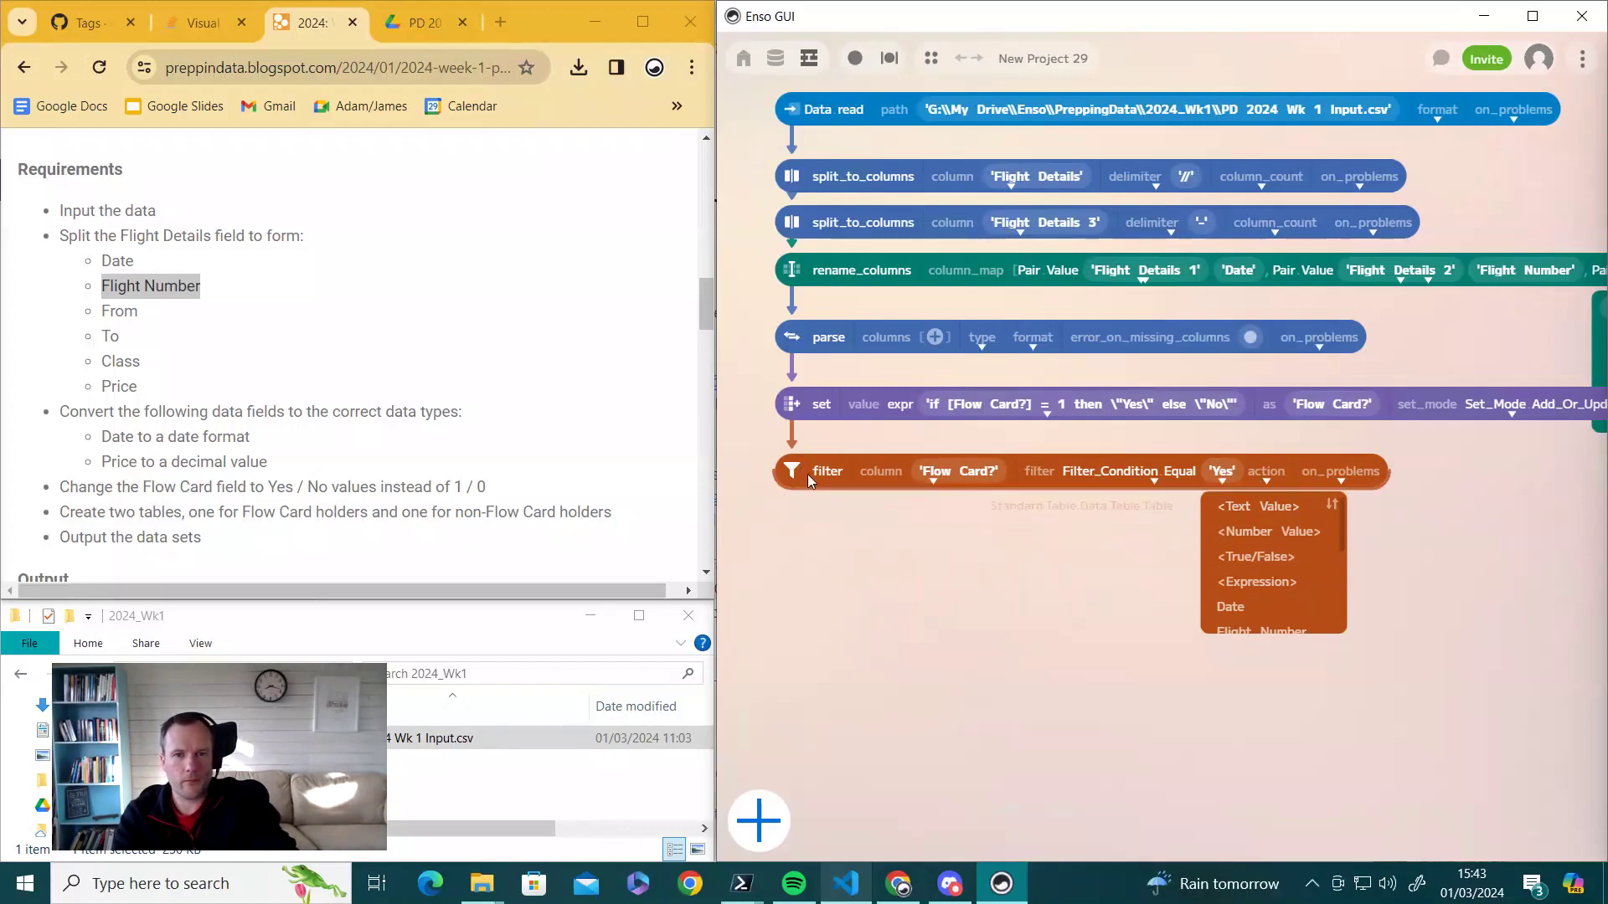
click(791, 511)
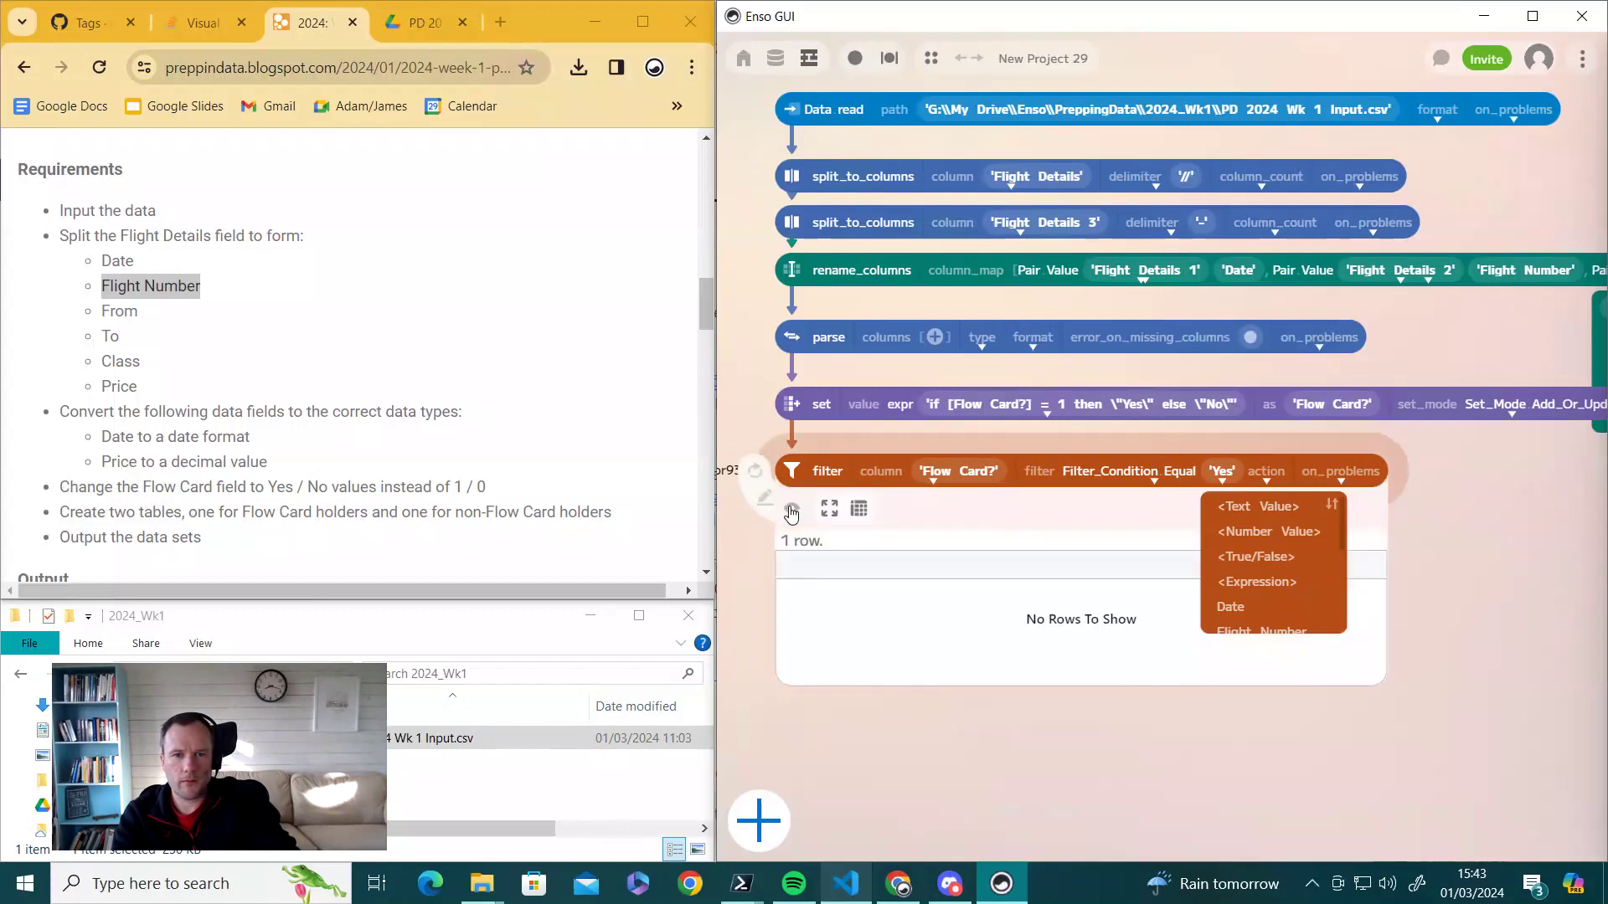
click(1223, 482)
drag(1024, 677, 1066, 662)
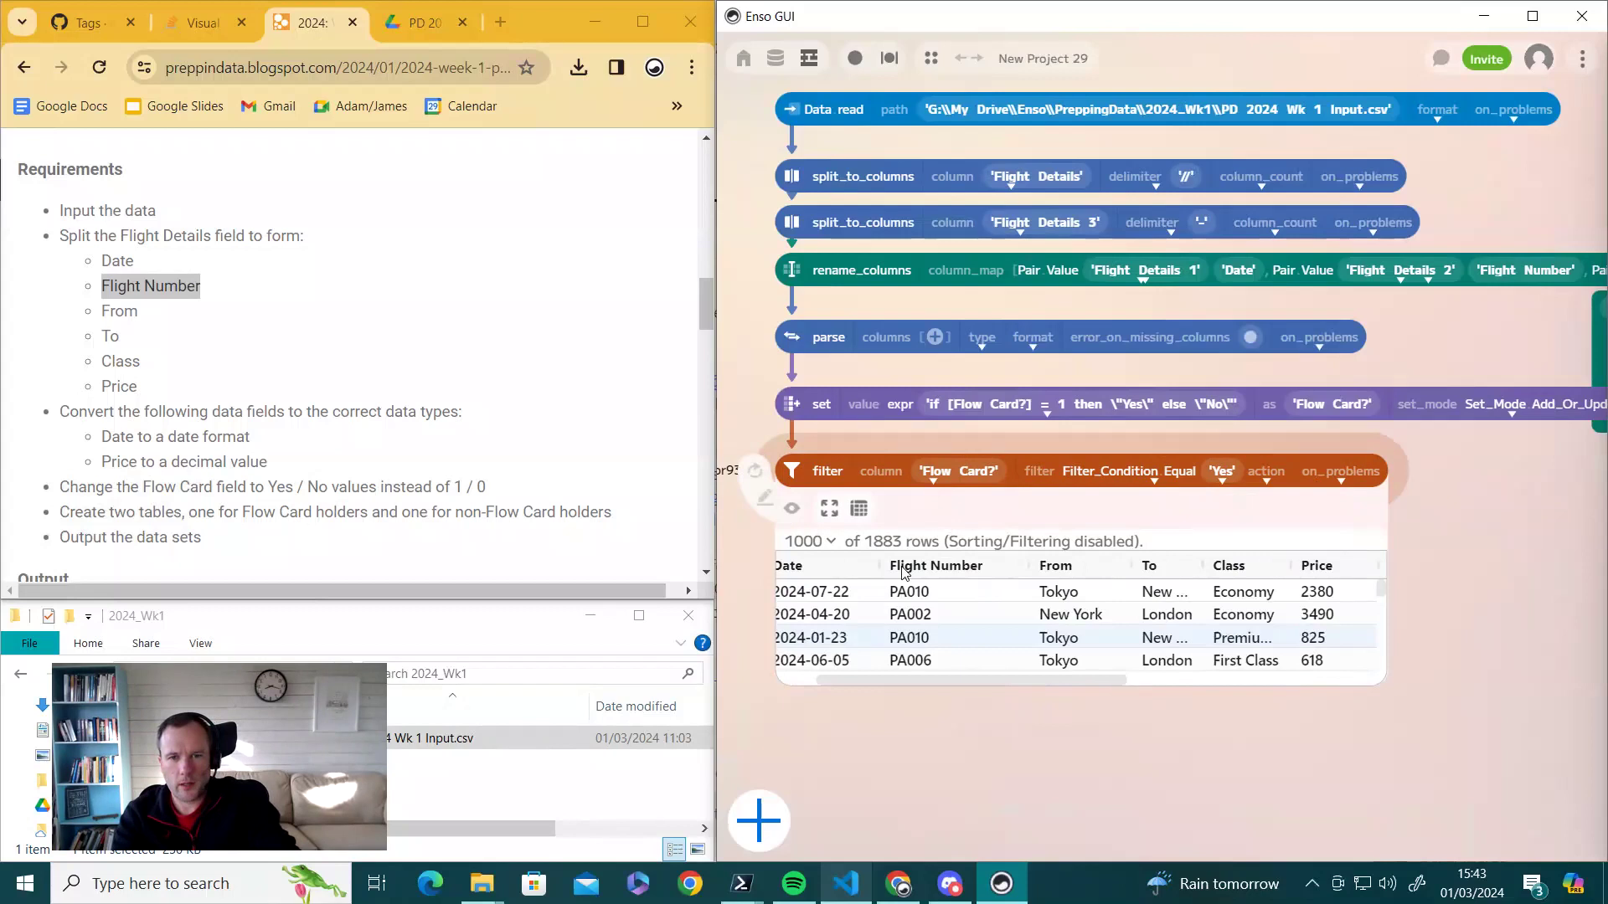
click(791, 512)
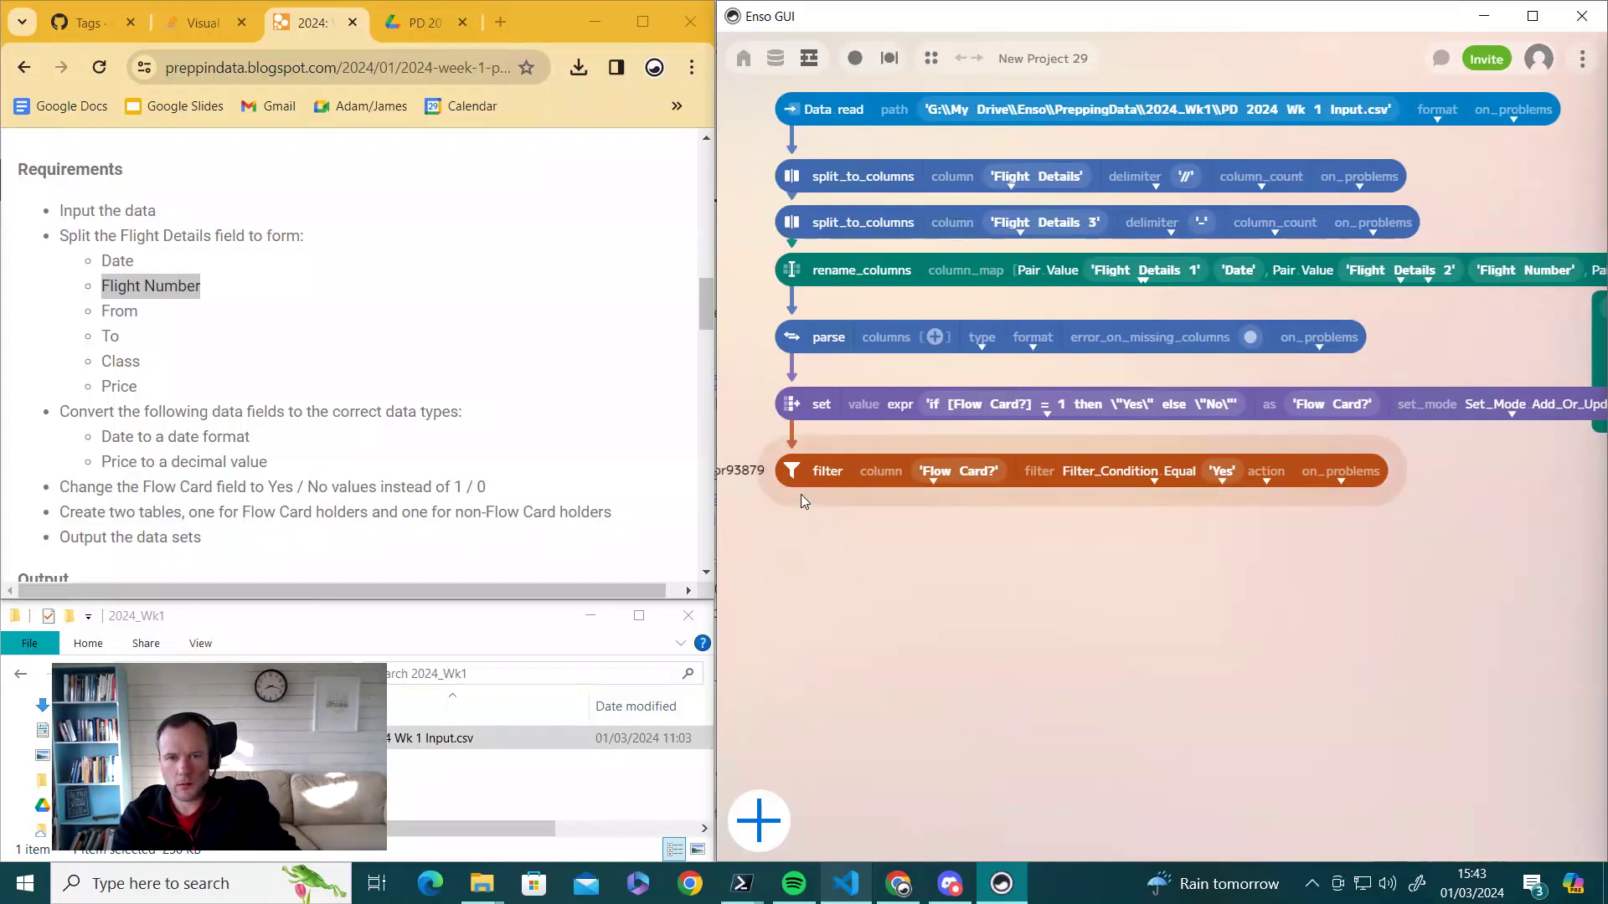
- Add a write step after the filter and copy the input file's folder path
drag(801, 491, 796, 546)
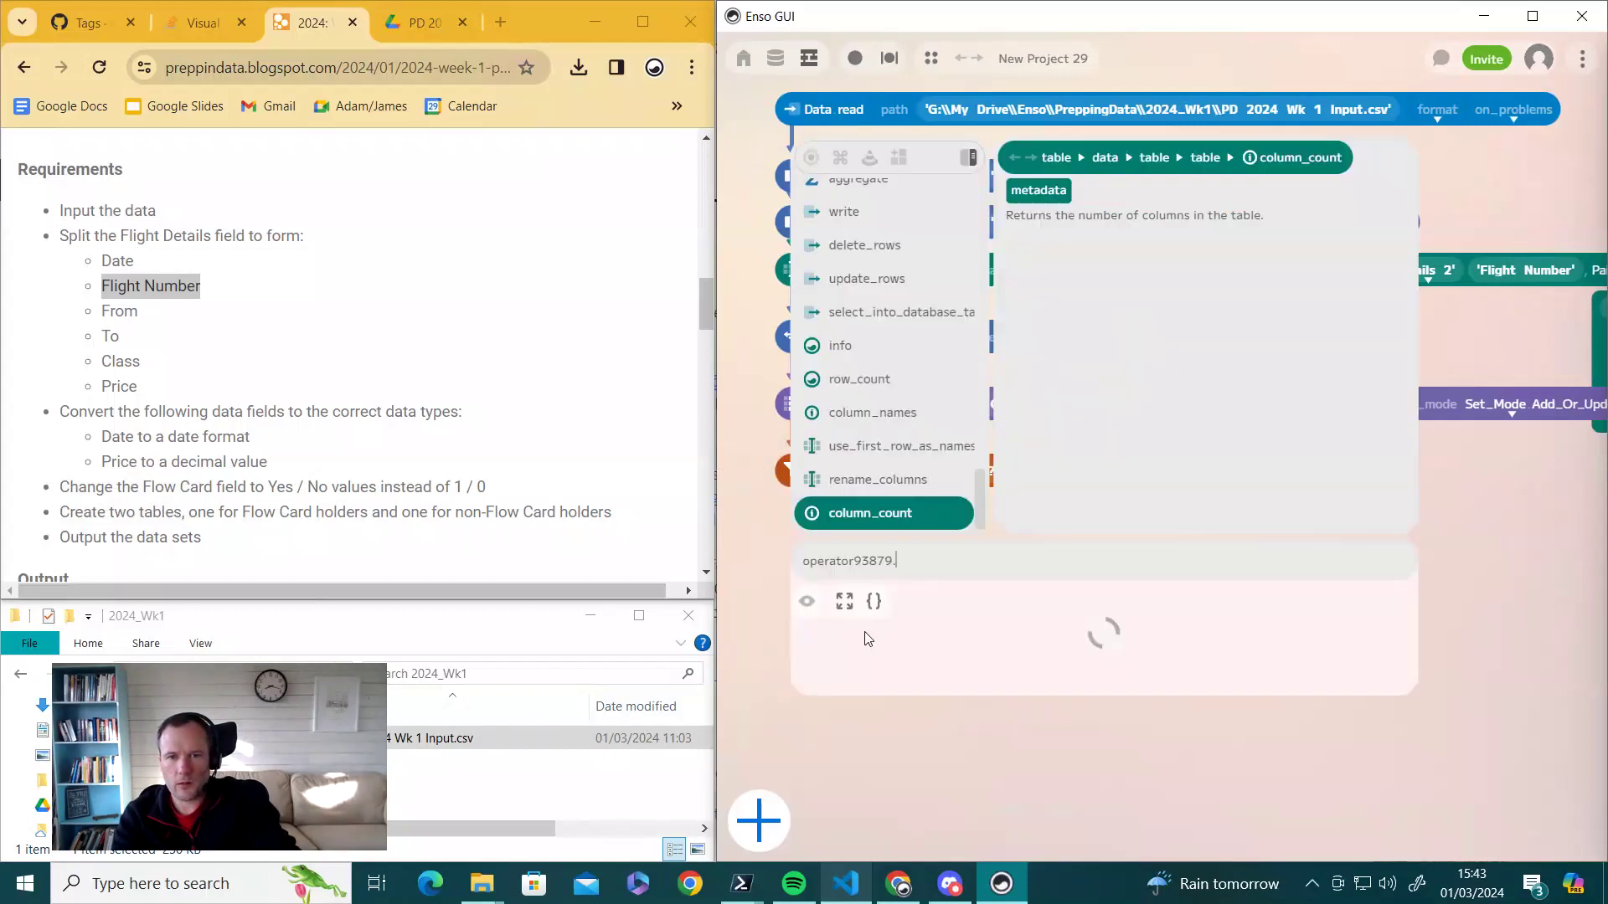
text(Write)
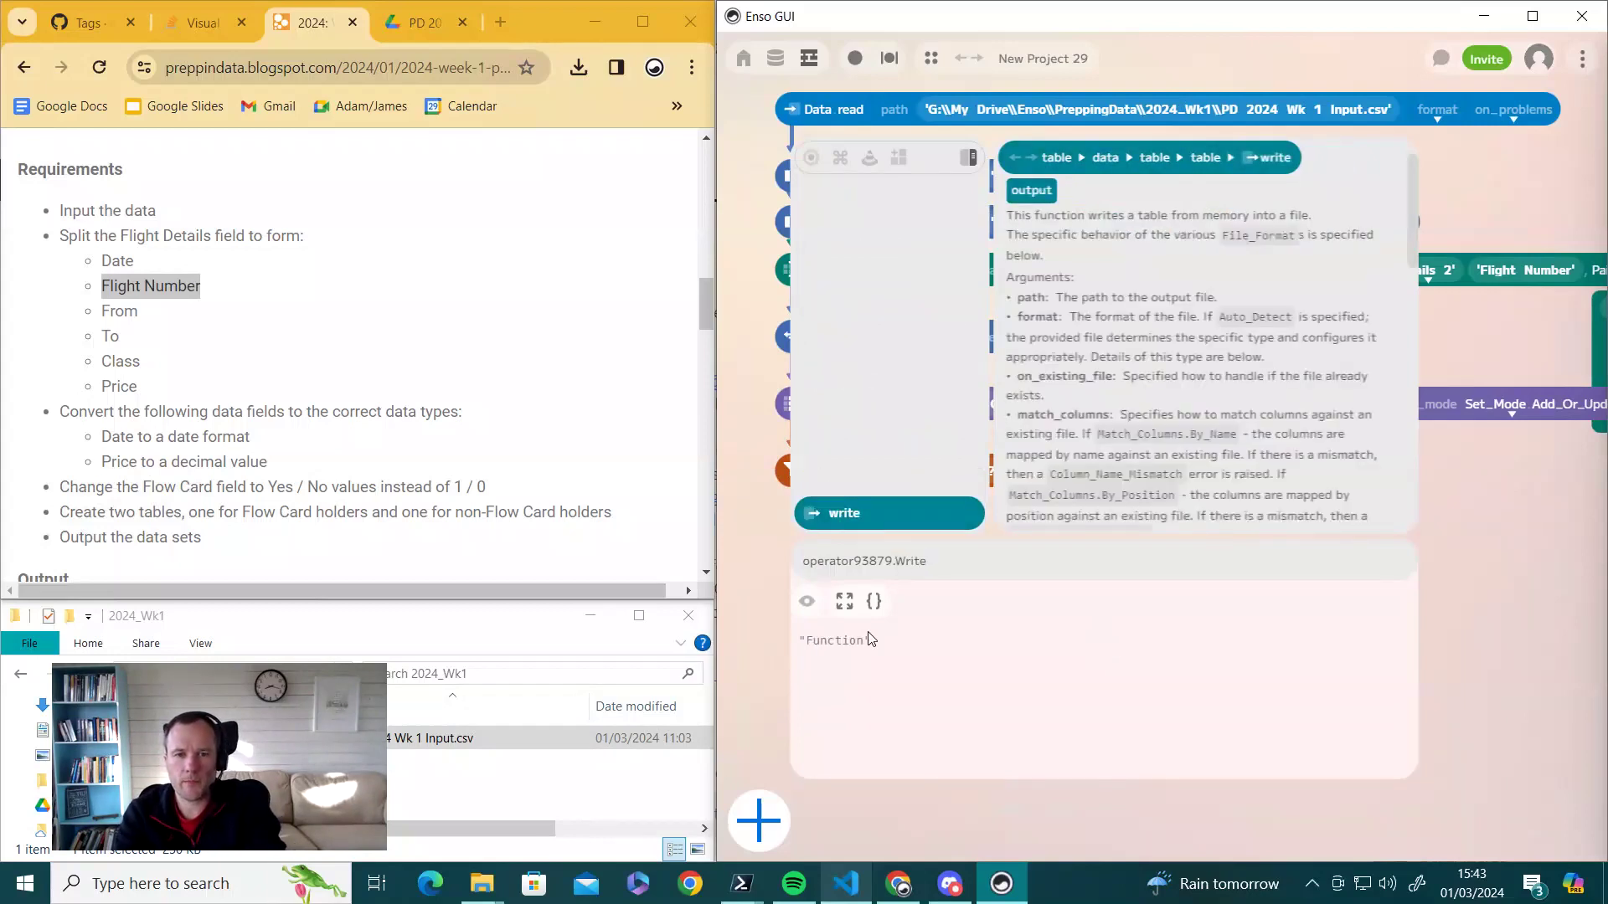
click(839, 517)
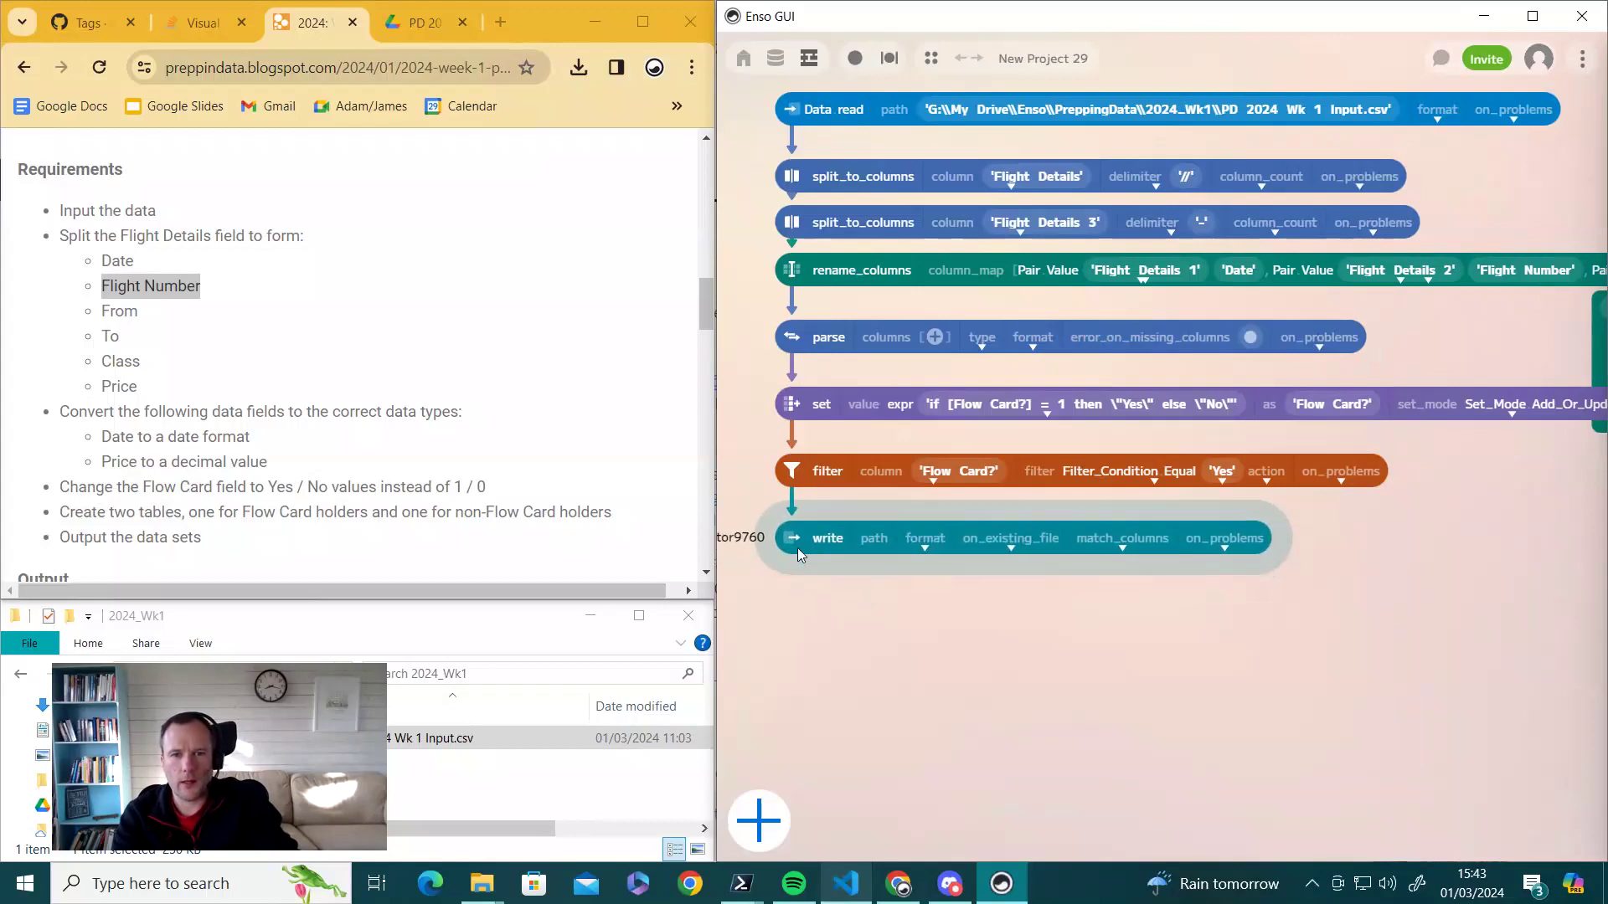
click(1092, 121)
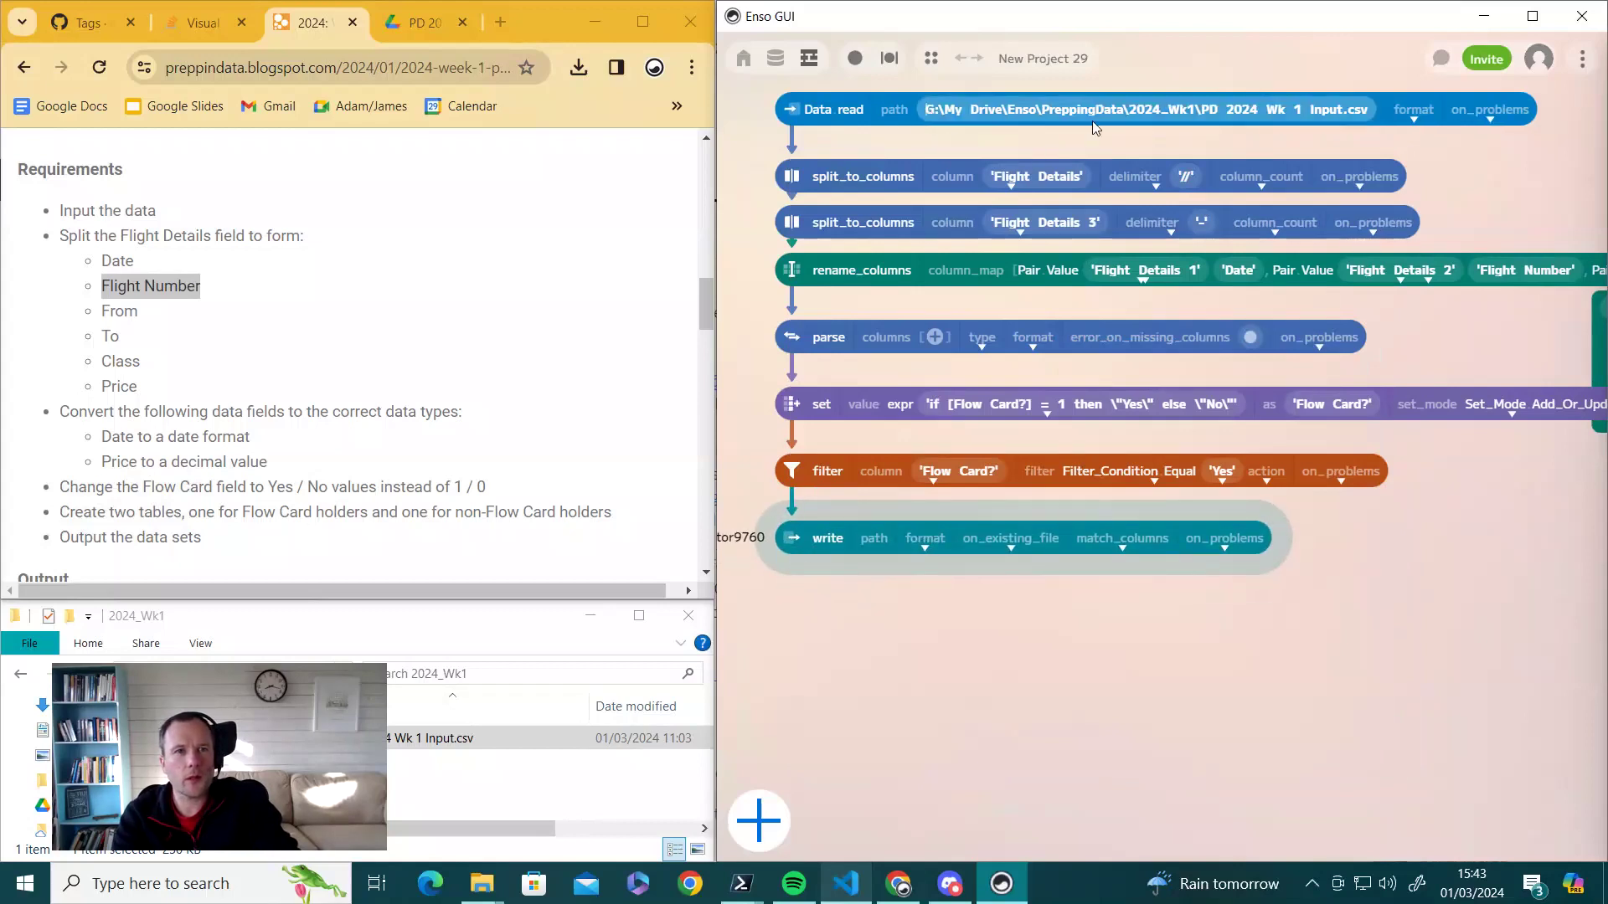
key(ctrl+a)
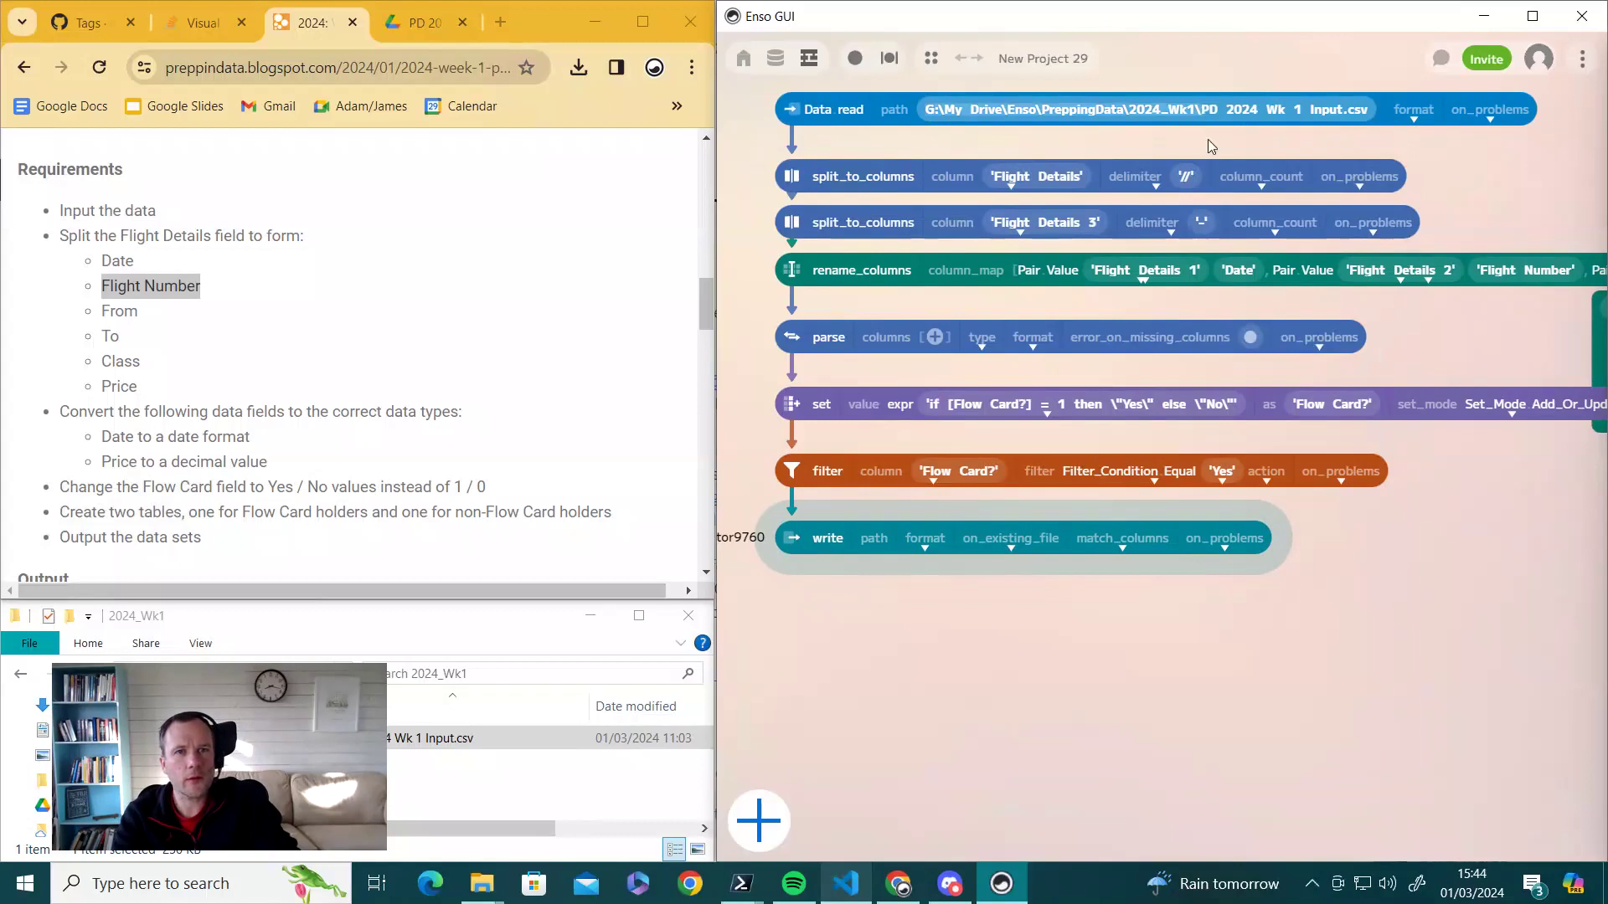
click(790, 553)
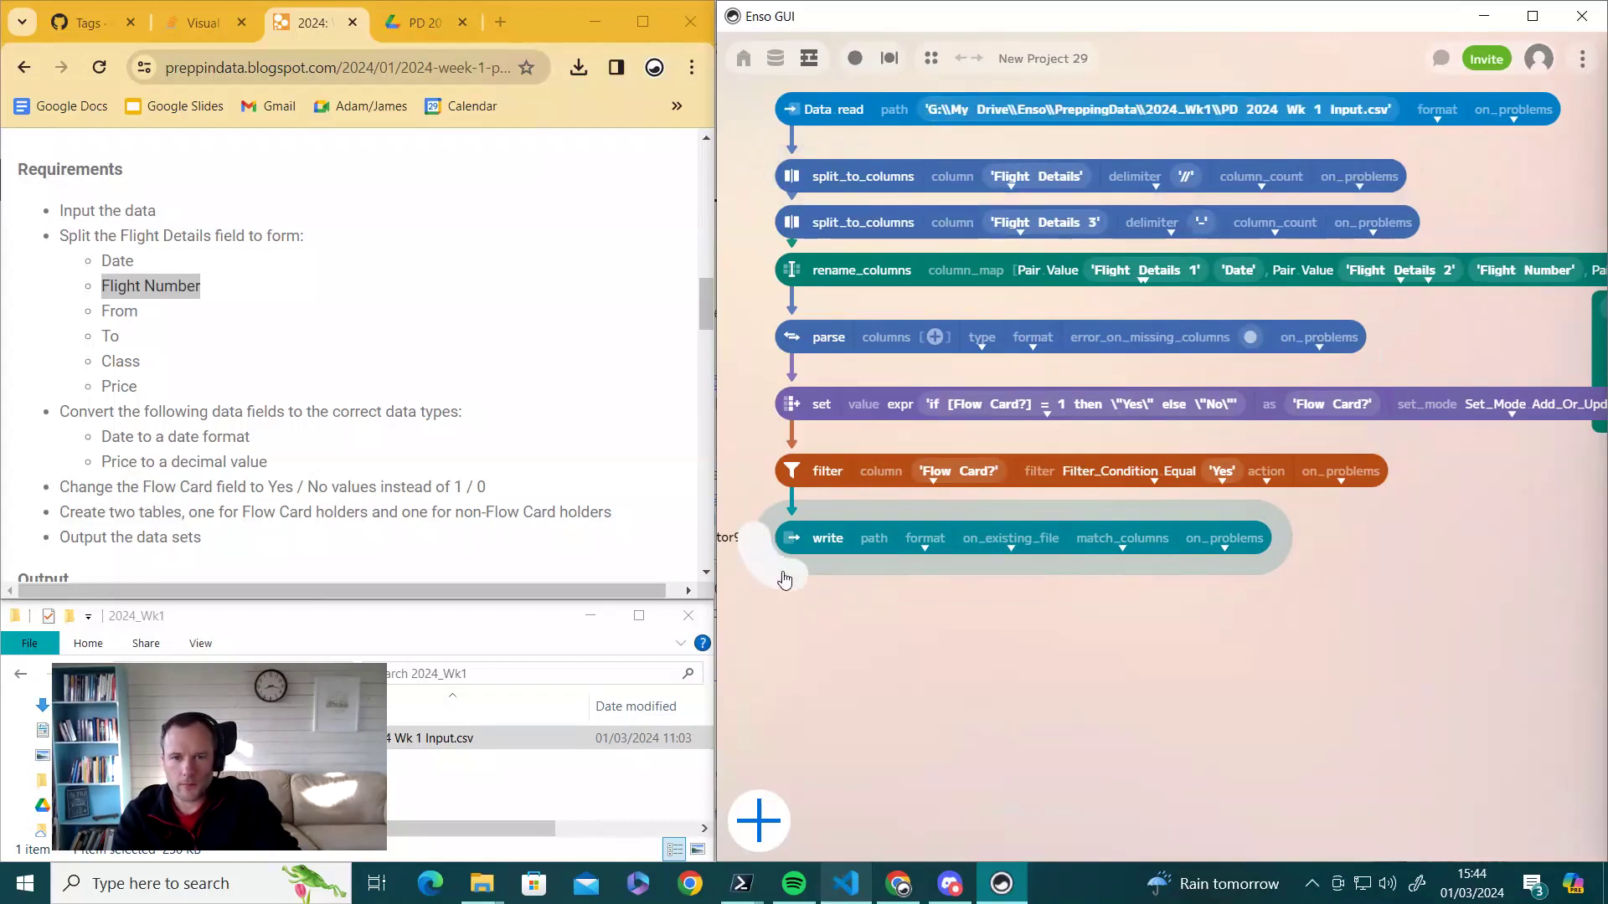
- Set the write path to the 2024_Wk1 folder plus FlowCardCustomers.csv
click(764, 565)
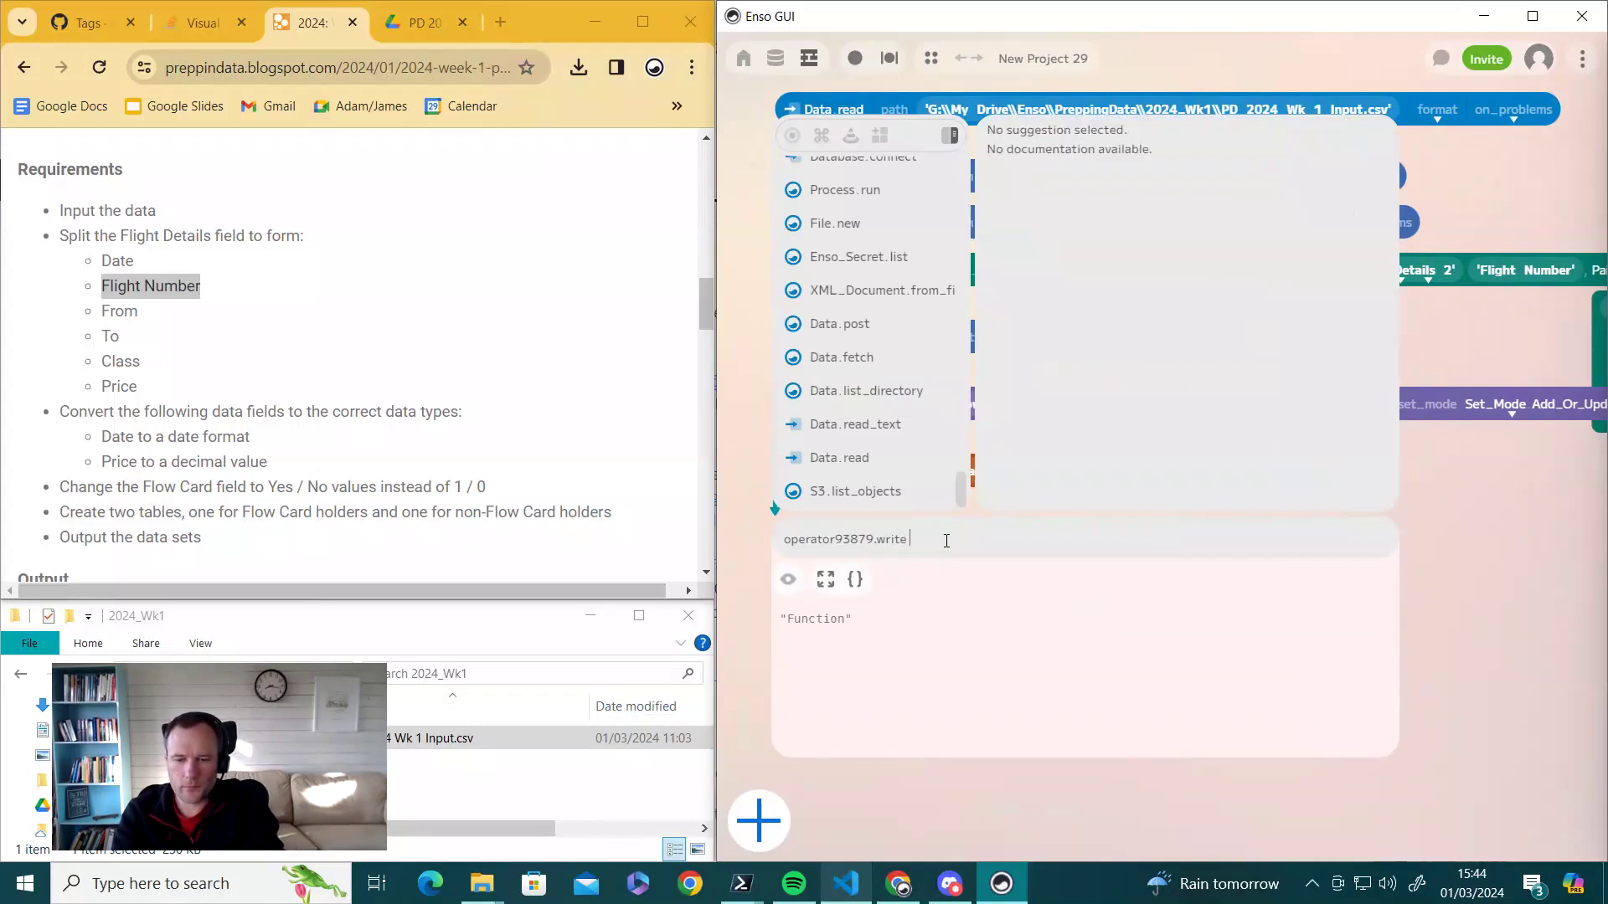
text(")
text(G:\My Drive\Enso\PreppingData\2024_Wk1\)
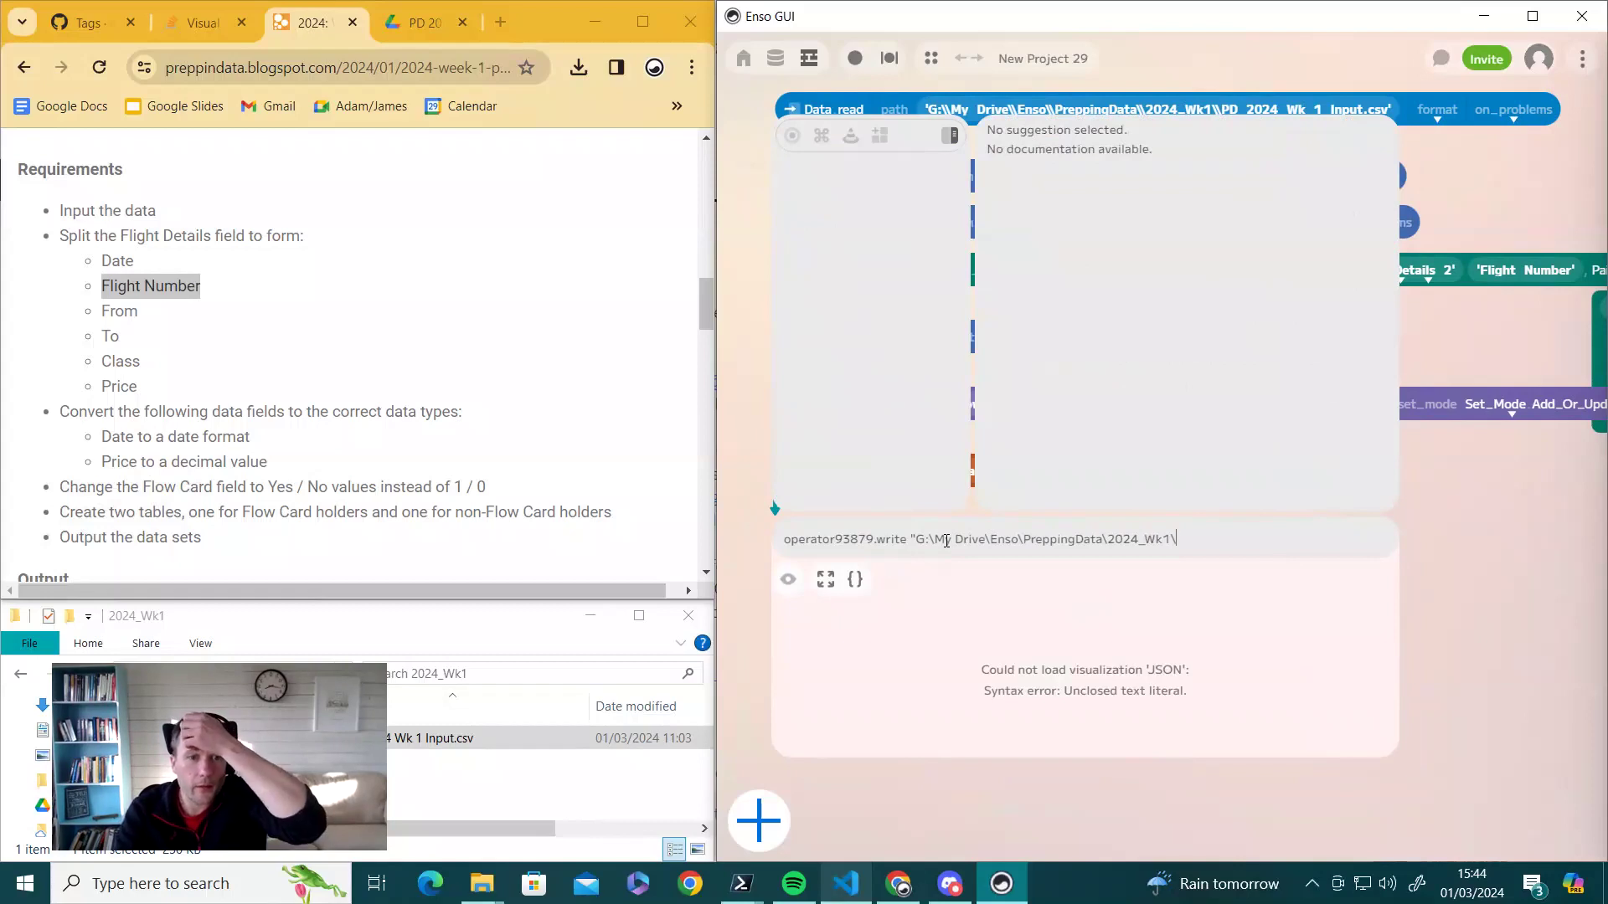
text(Fl)
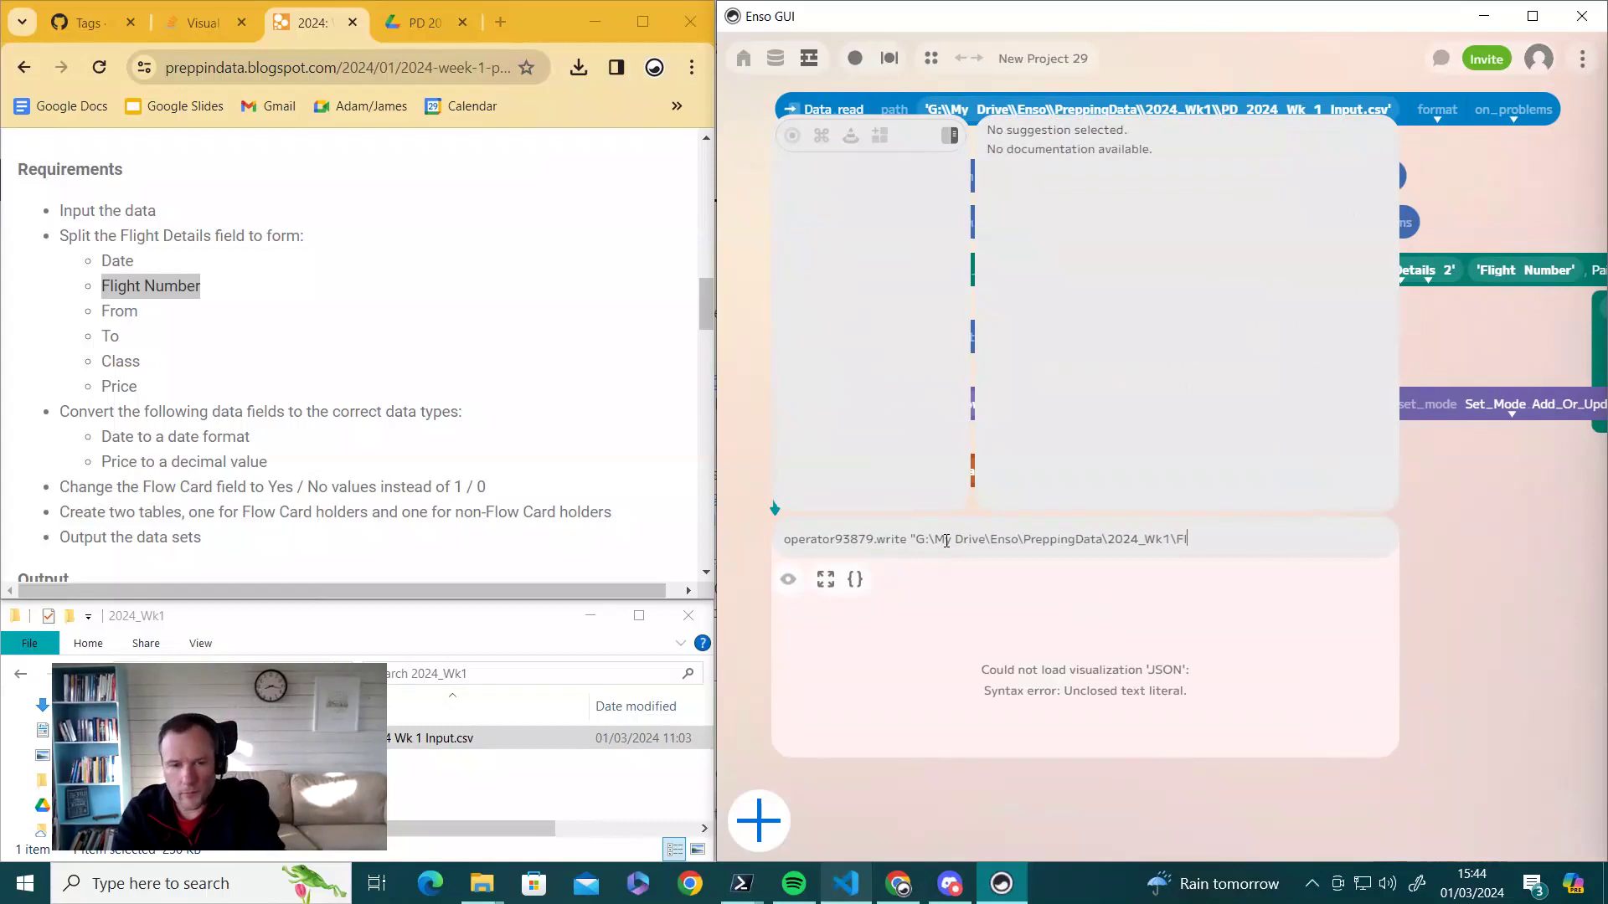
text(owCardCustoemr)
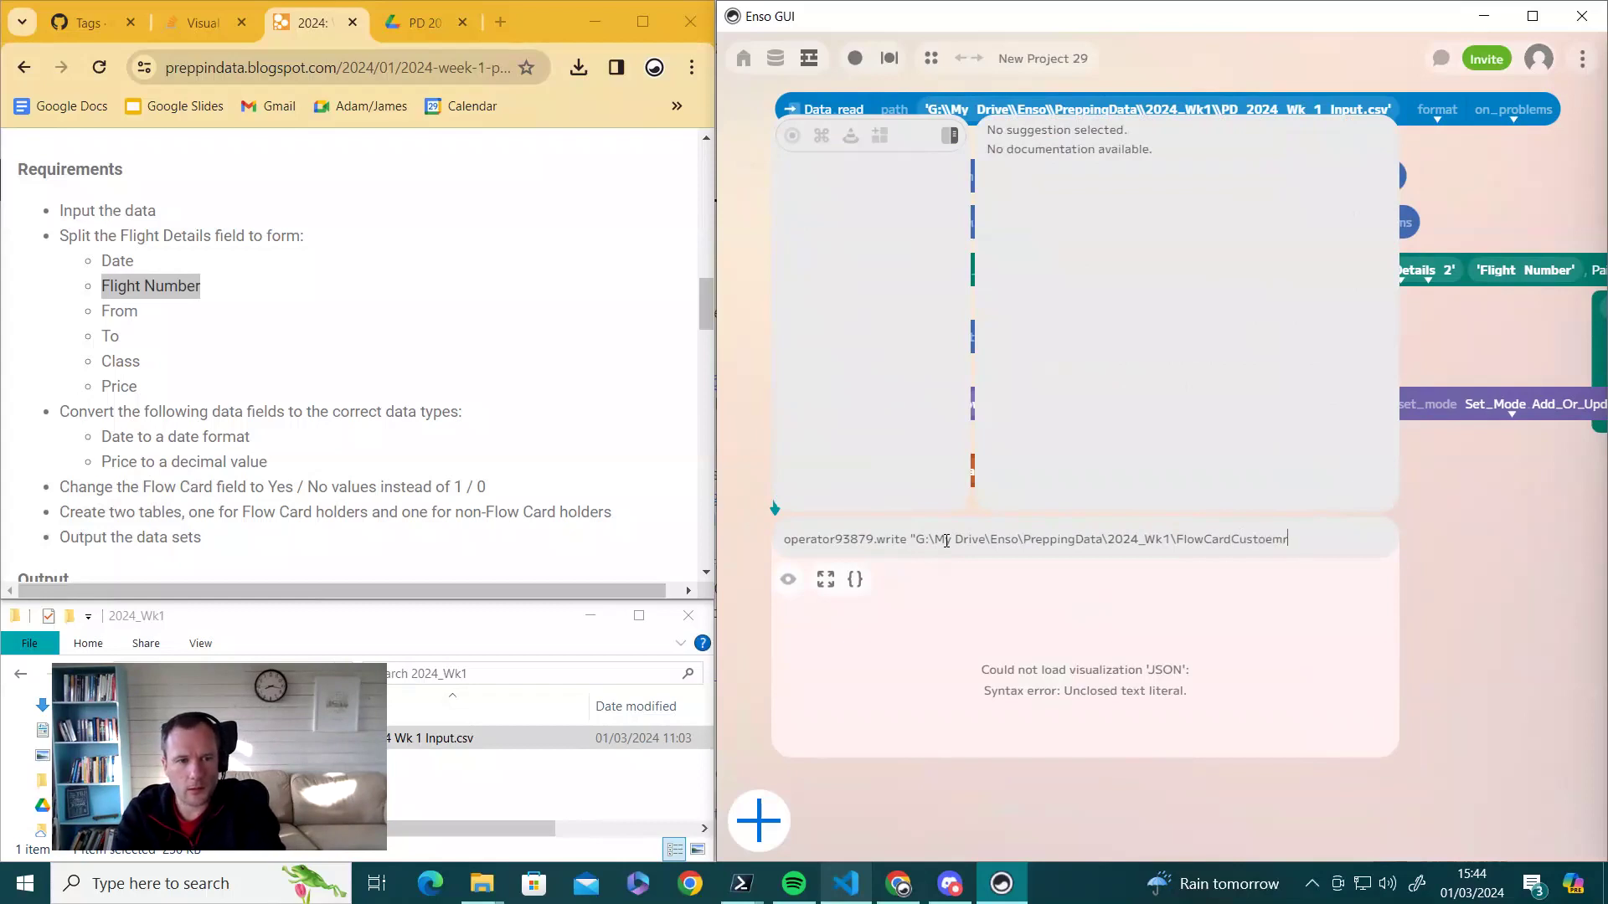
text(mers)
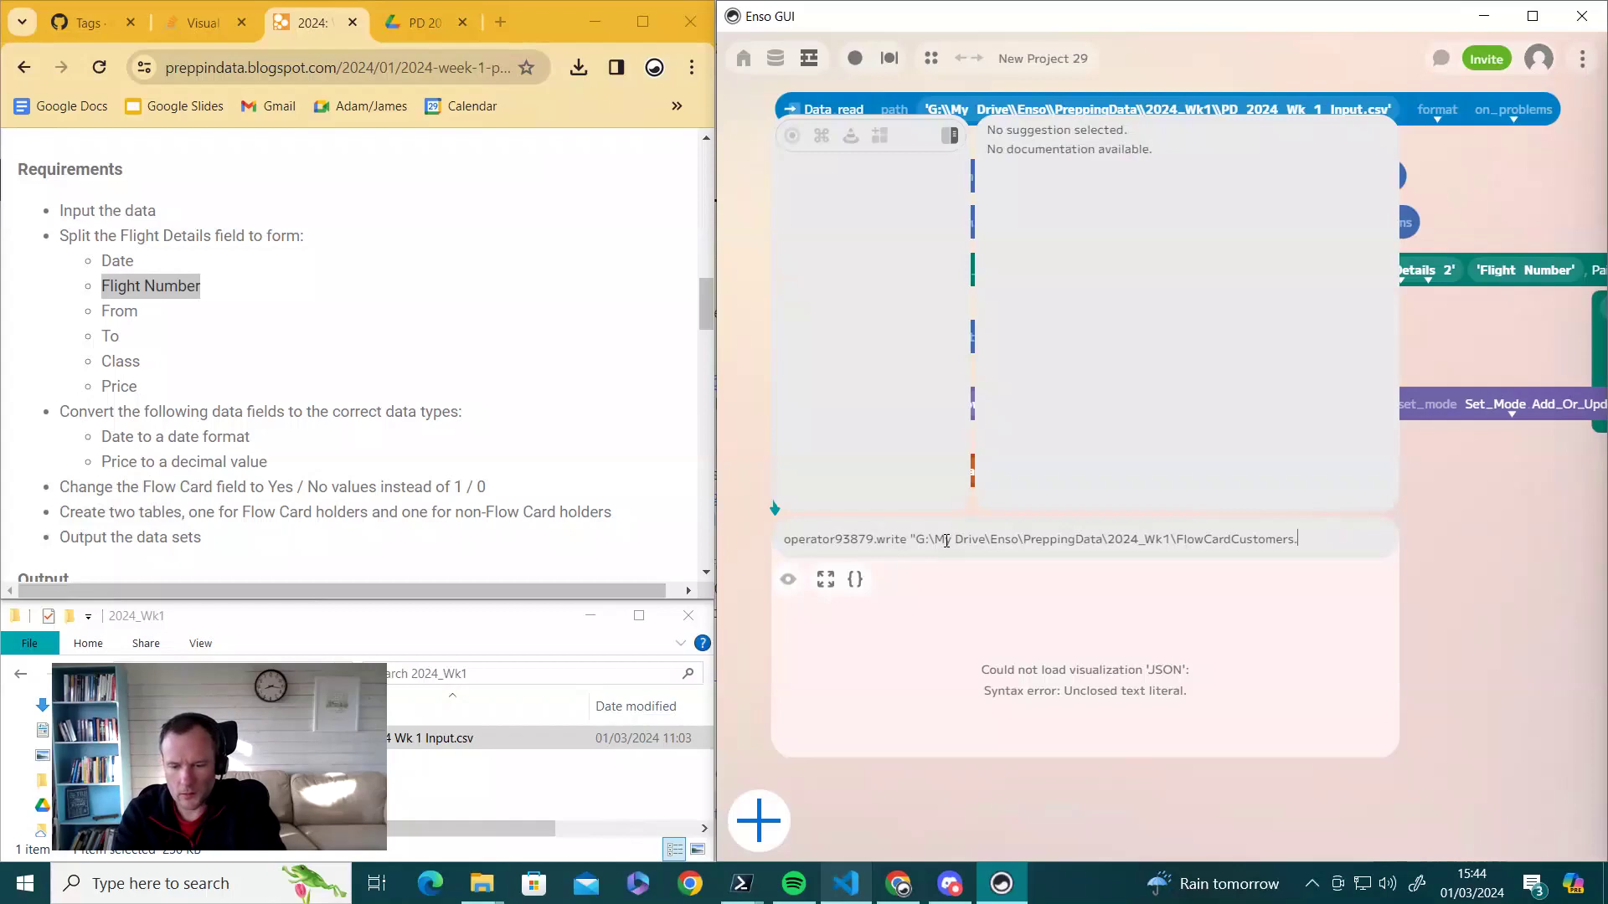
text(.csv")
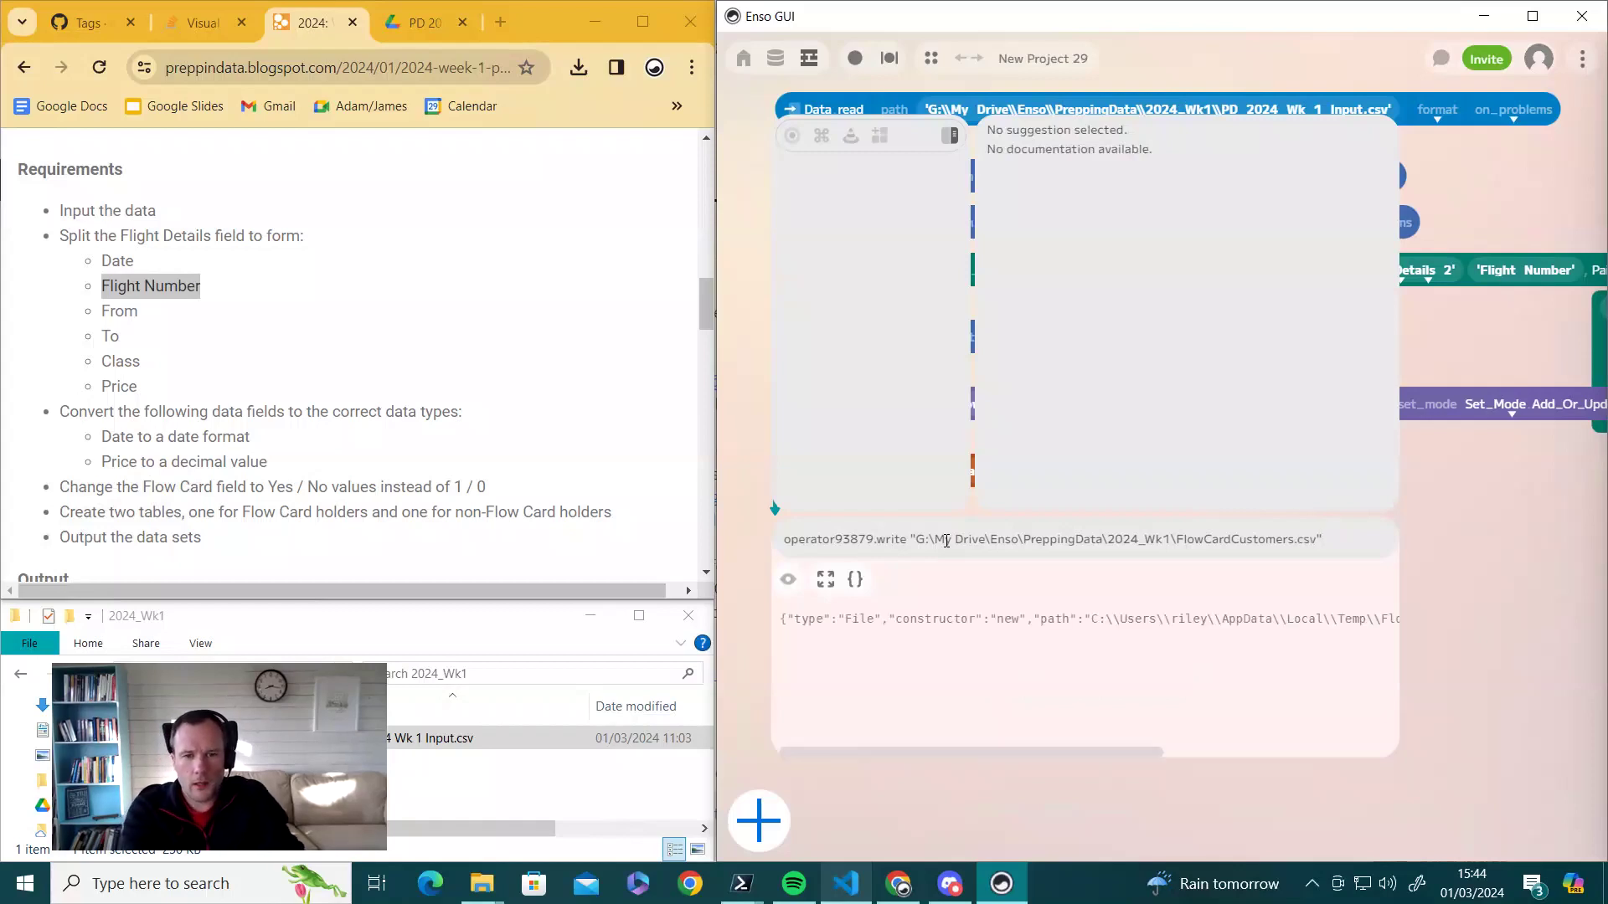
key(Return)
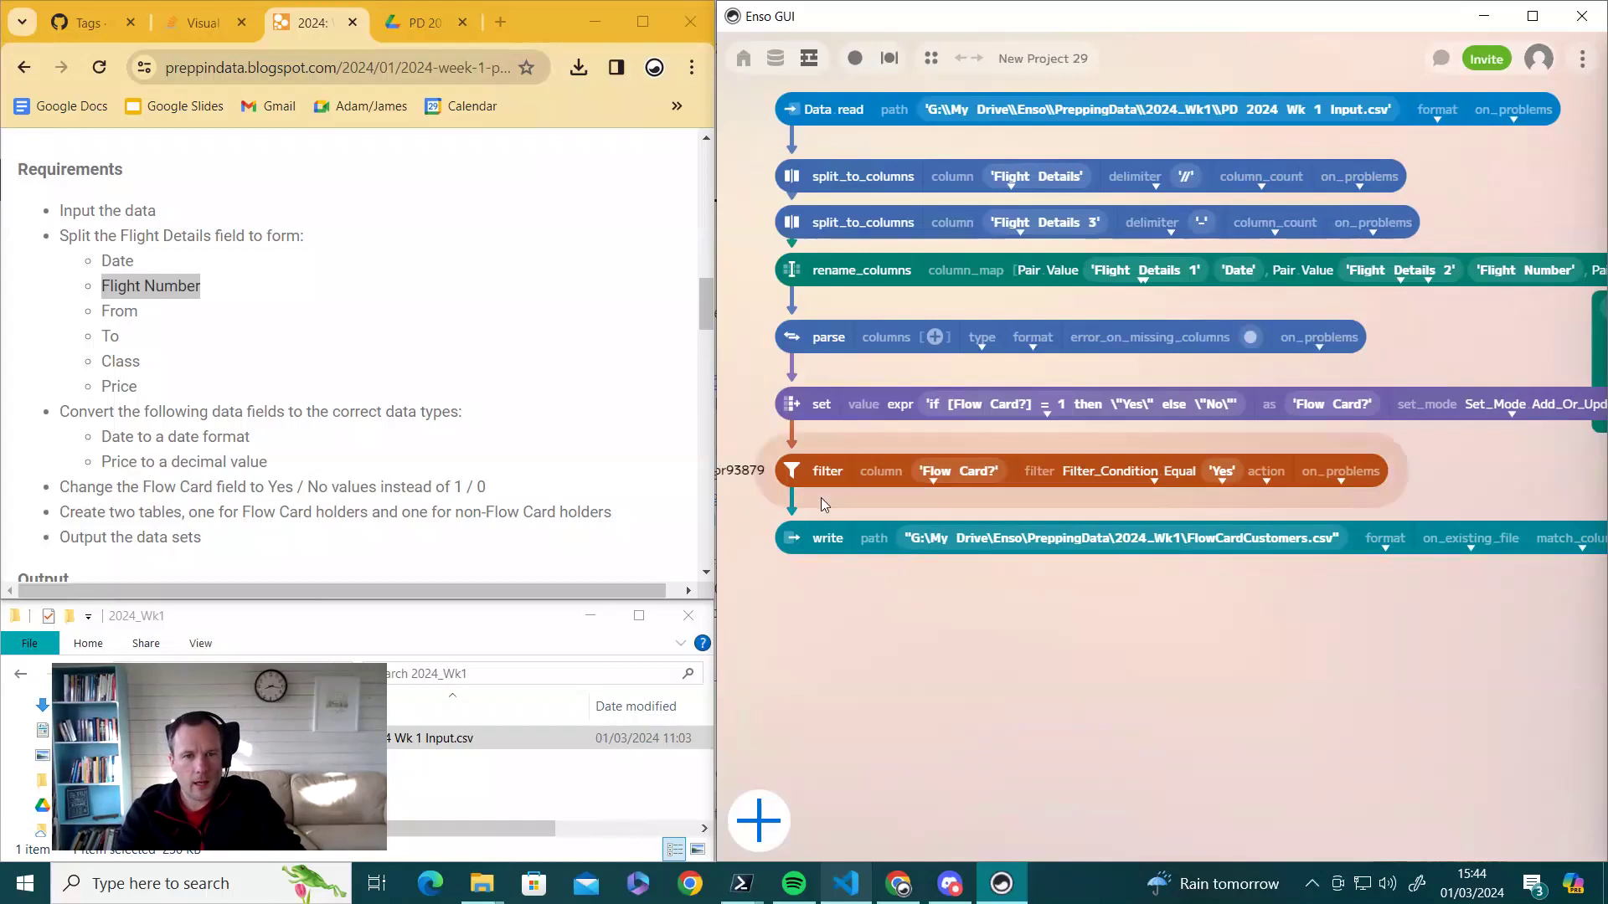
click(793, 472)
- Duplicate the 'Yes' filter and switch its action to Remove
key(ctrl+c)
key(ctrl+v)
drag(821, 499, 961, 601)
click(1437, 618)
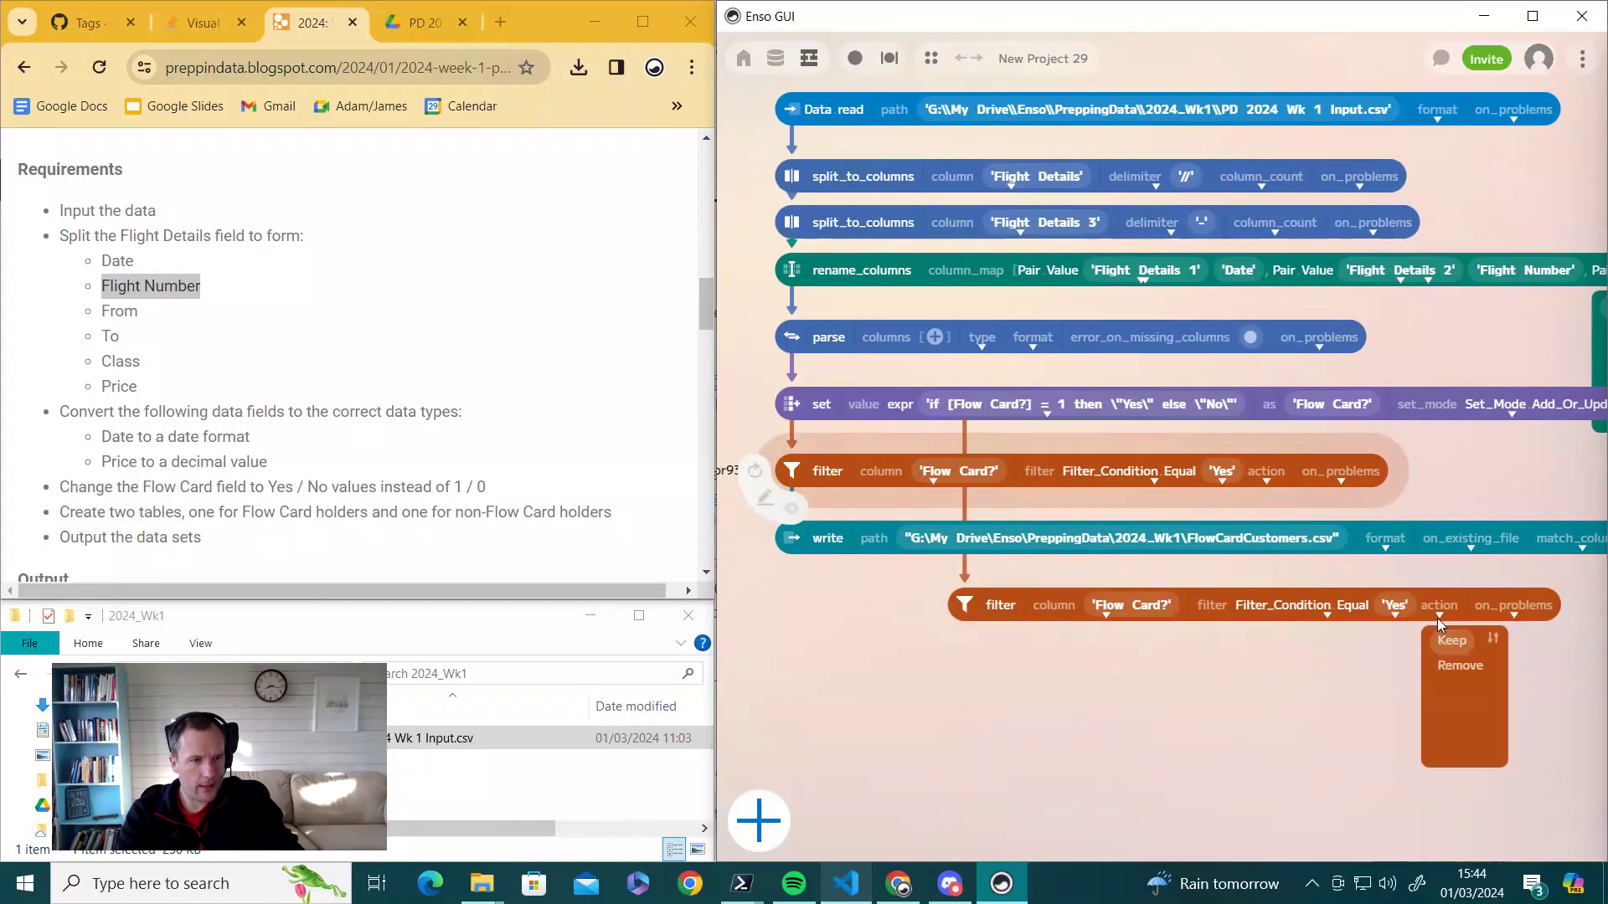
click(1461, 666)
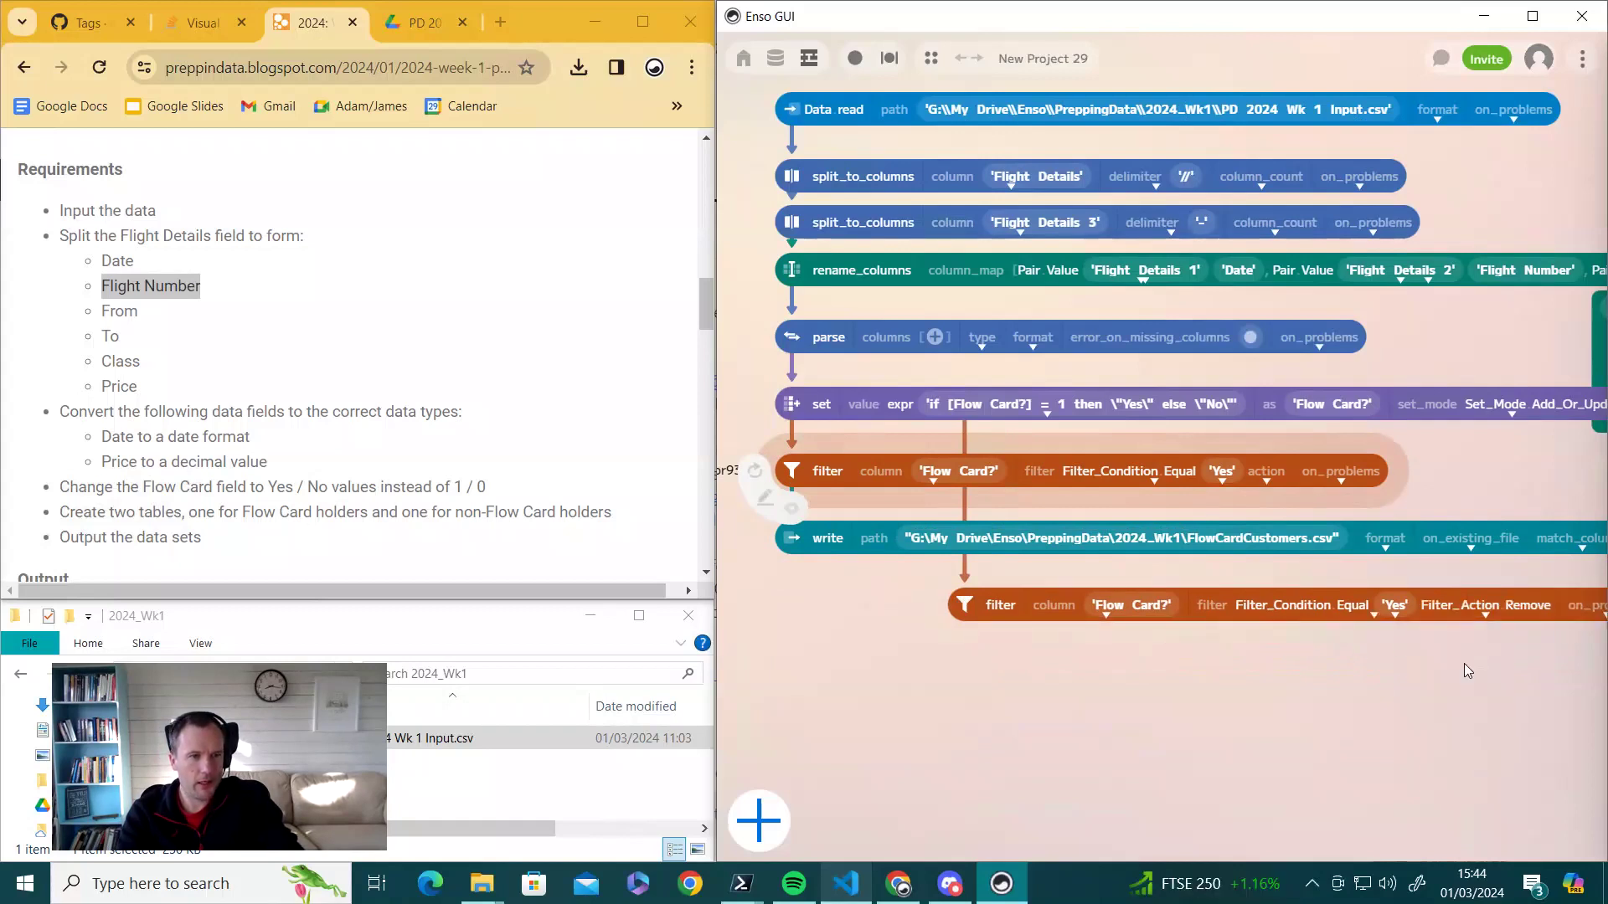
drag(964, 603, 916, 601)
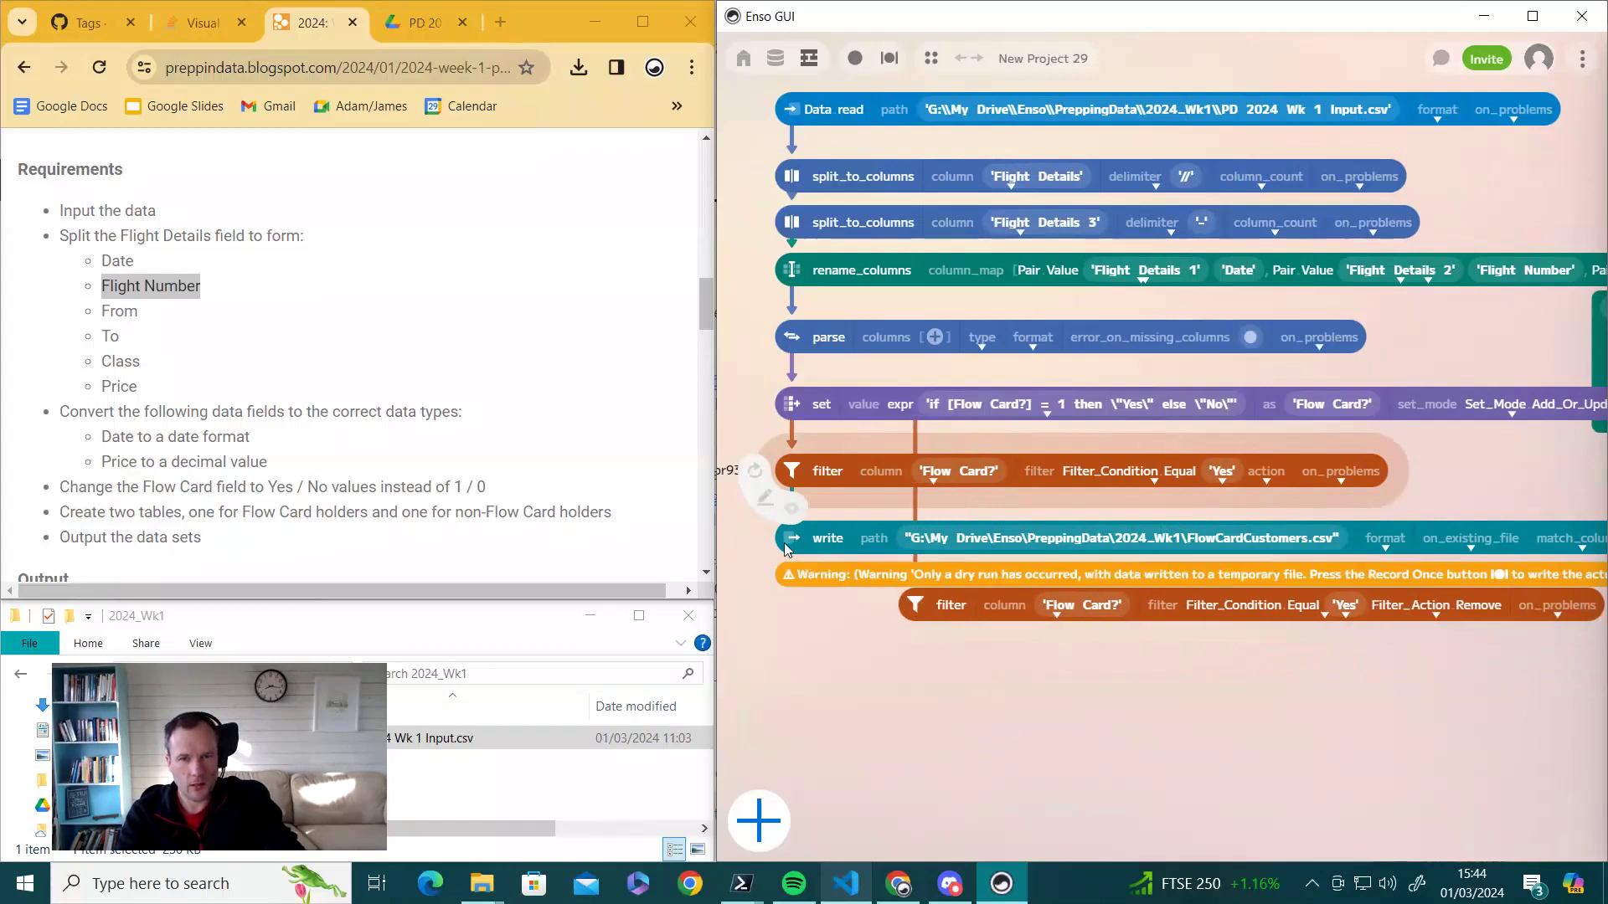
- Duplicate the write step and place it beneath the Remove filter
click(803, 527)
key(ctrl+v)
drag(840, 604, 918, 711)
click(943, 624)
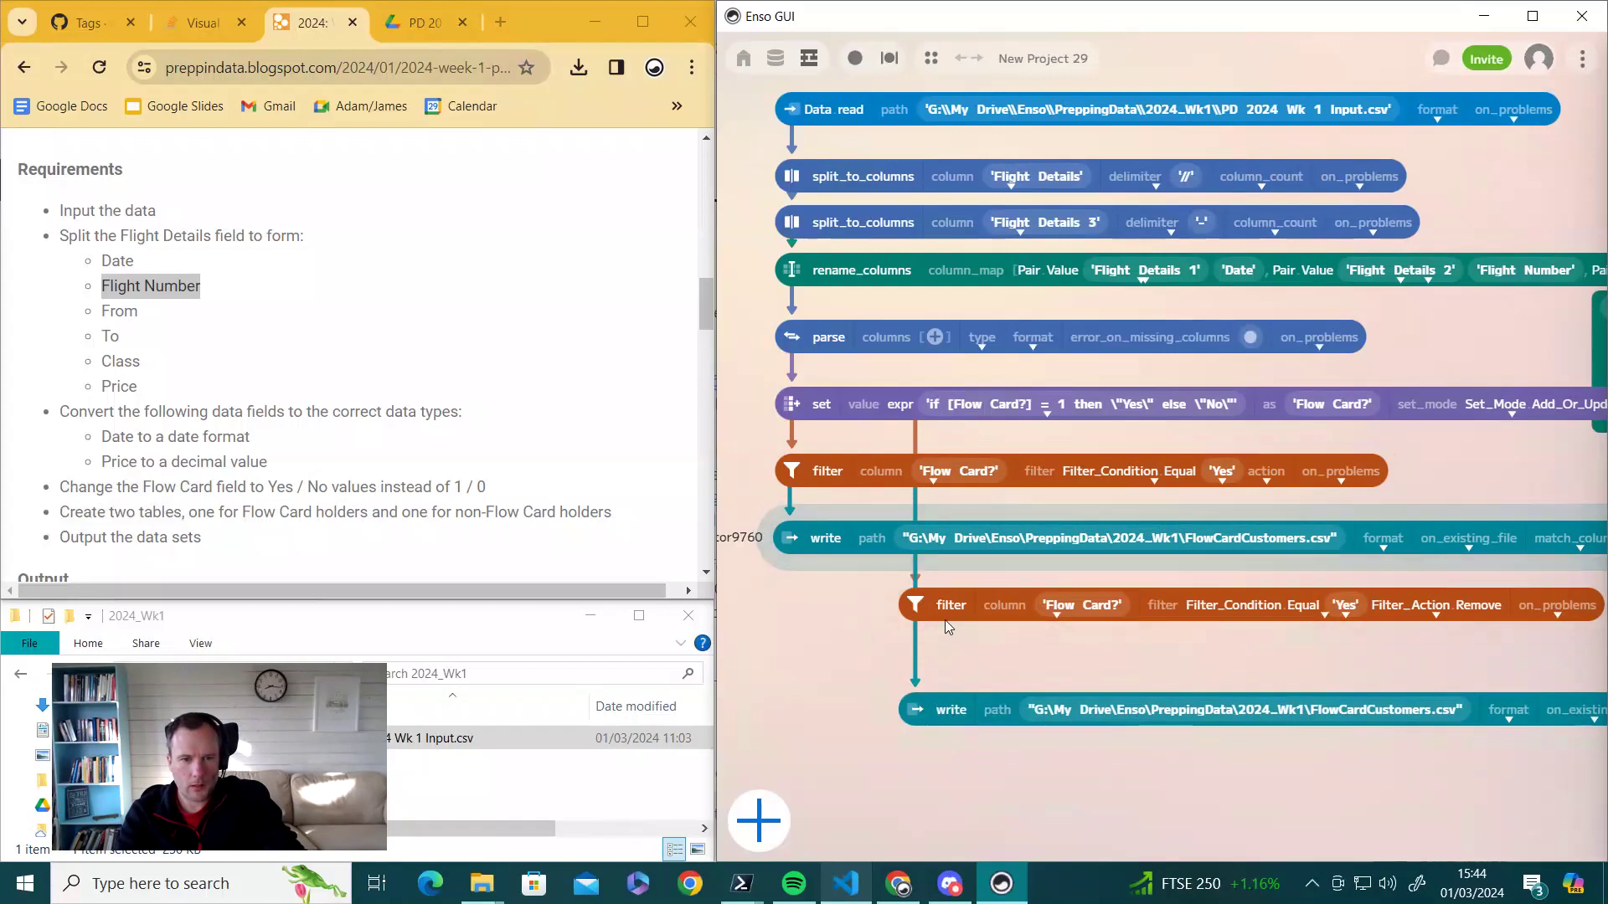
click(951, 710)
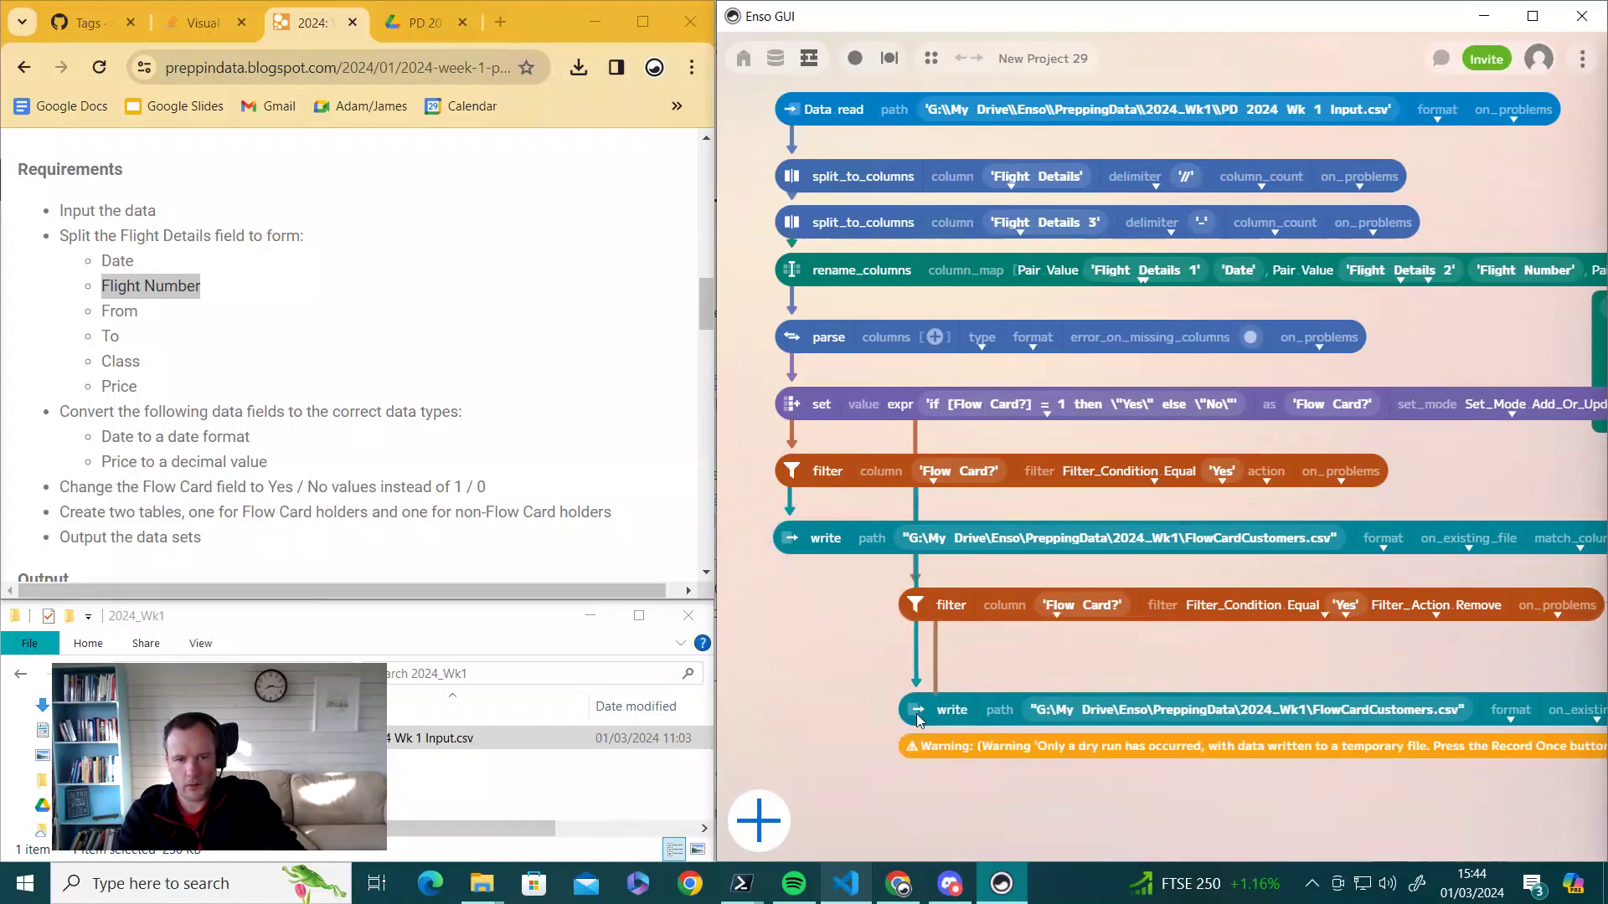
drag(919, 712, 924, 674)
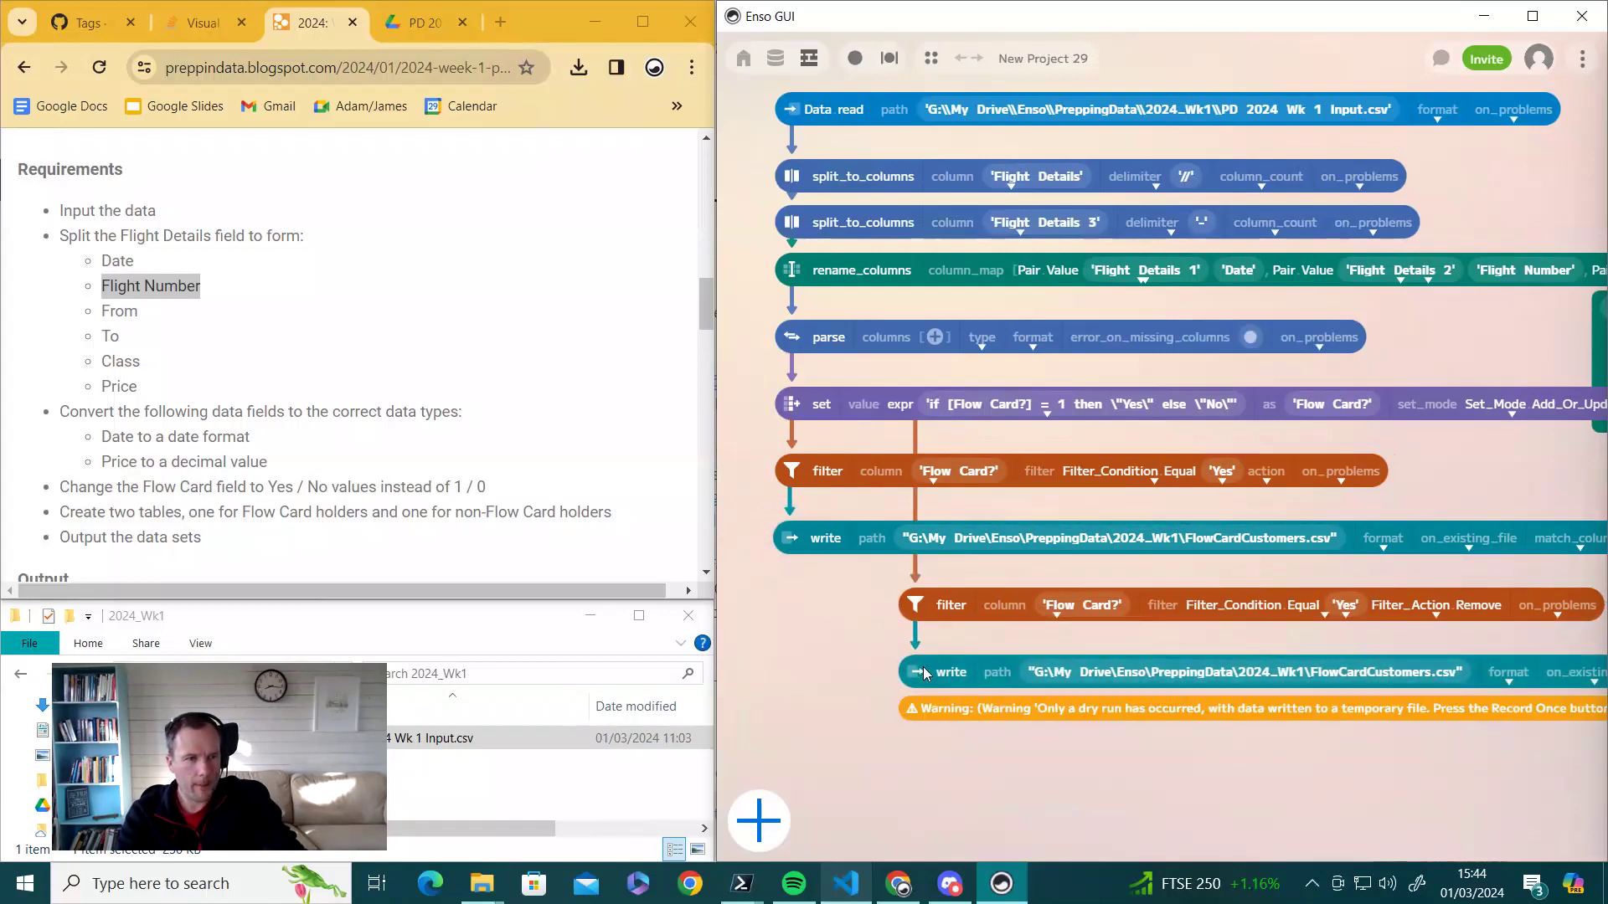
- Rename the copied output to NonFlowCardCustomers.csv and run the workflow once
click(1313, 672)
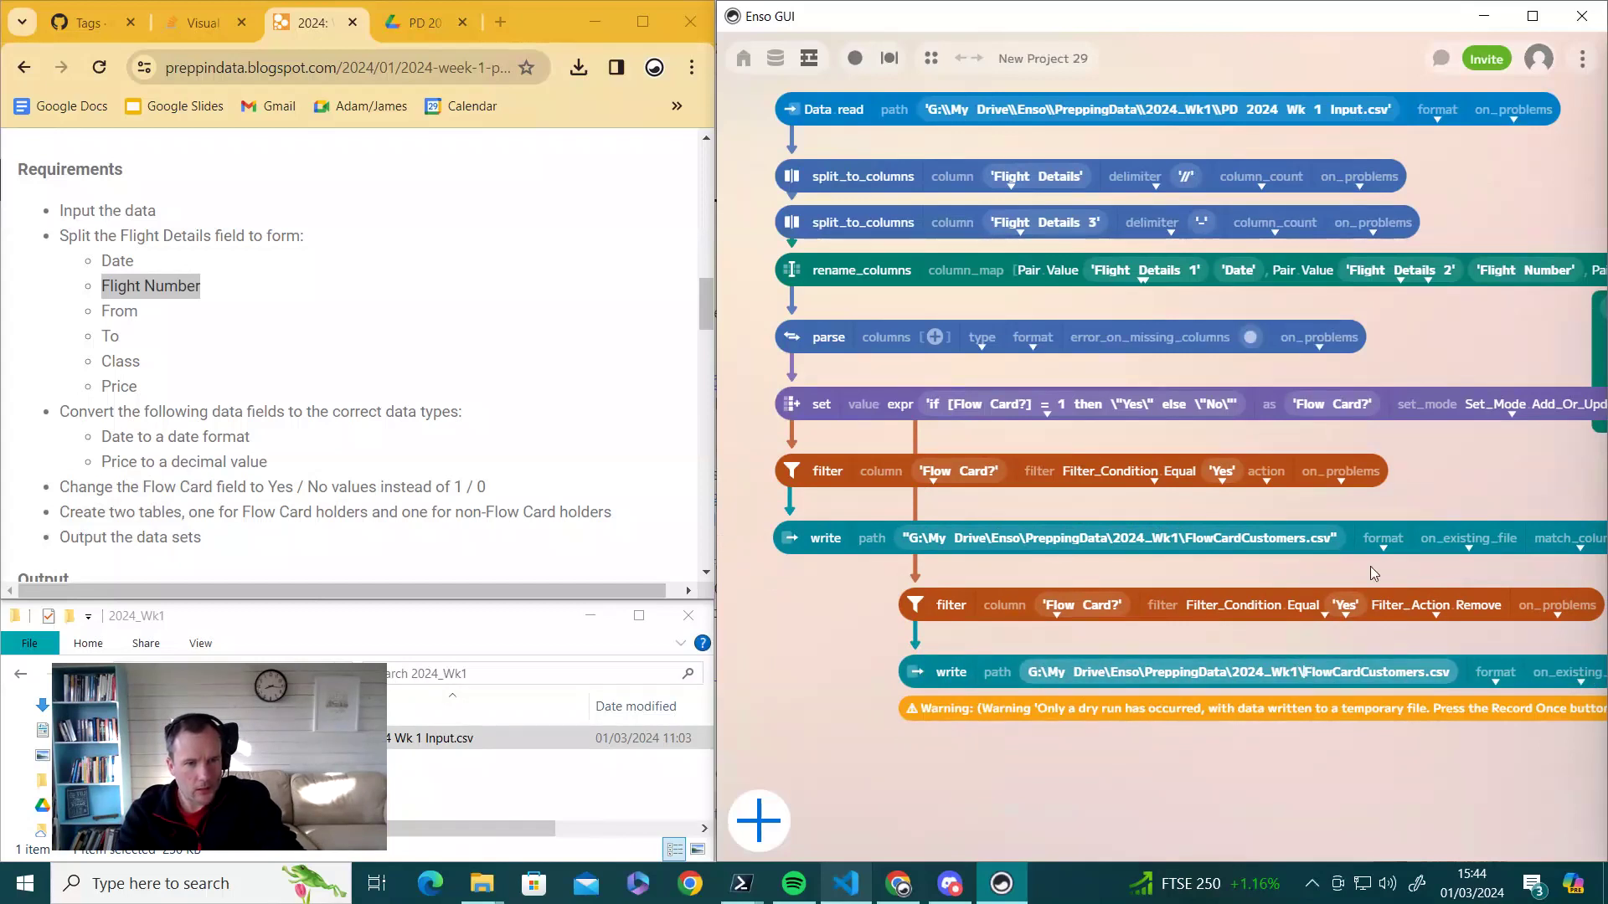
text(Non)
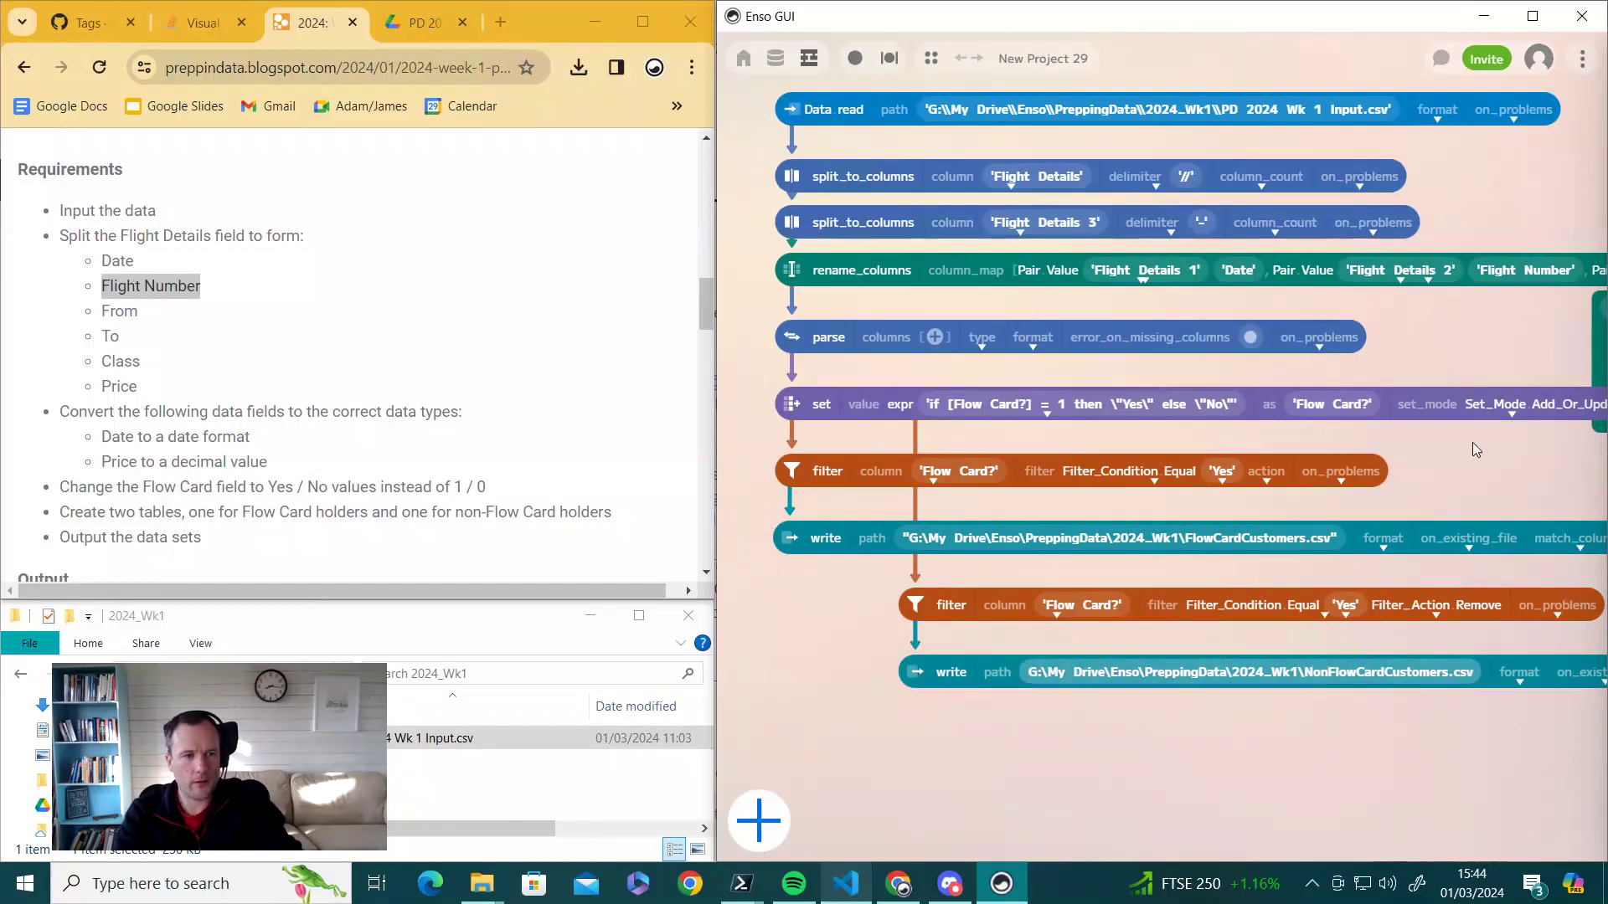
click(1286, 748)
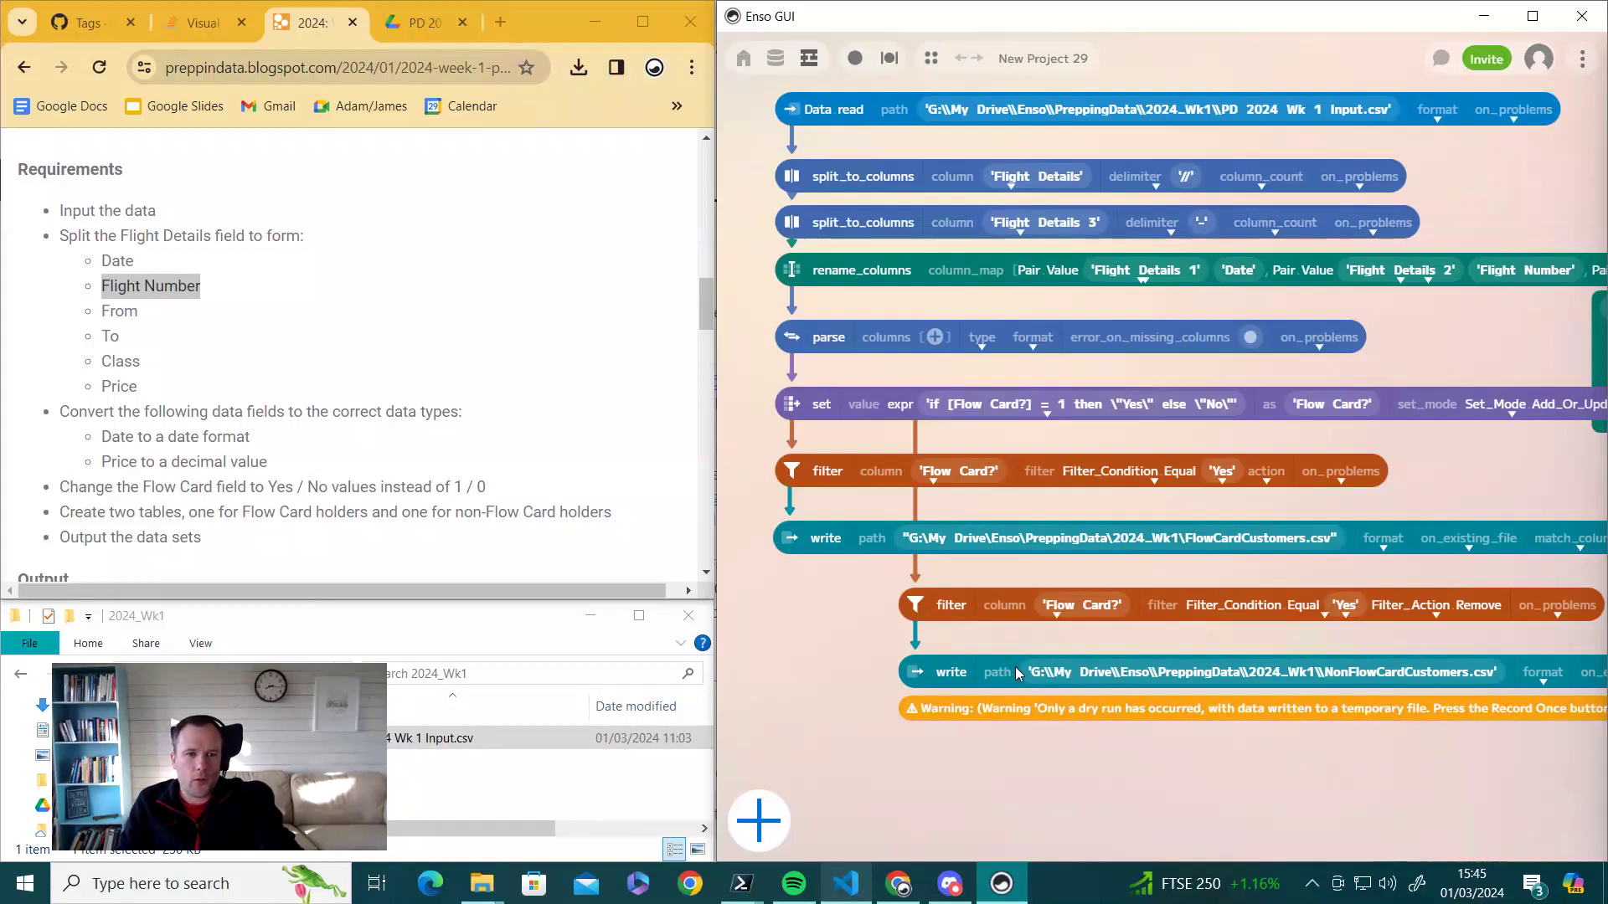
click(891, 59)
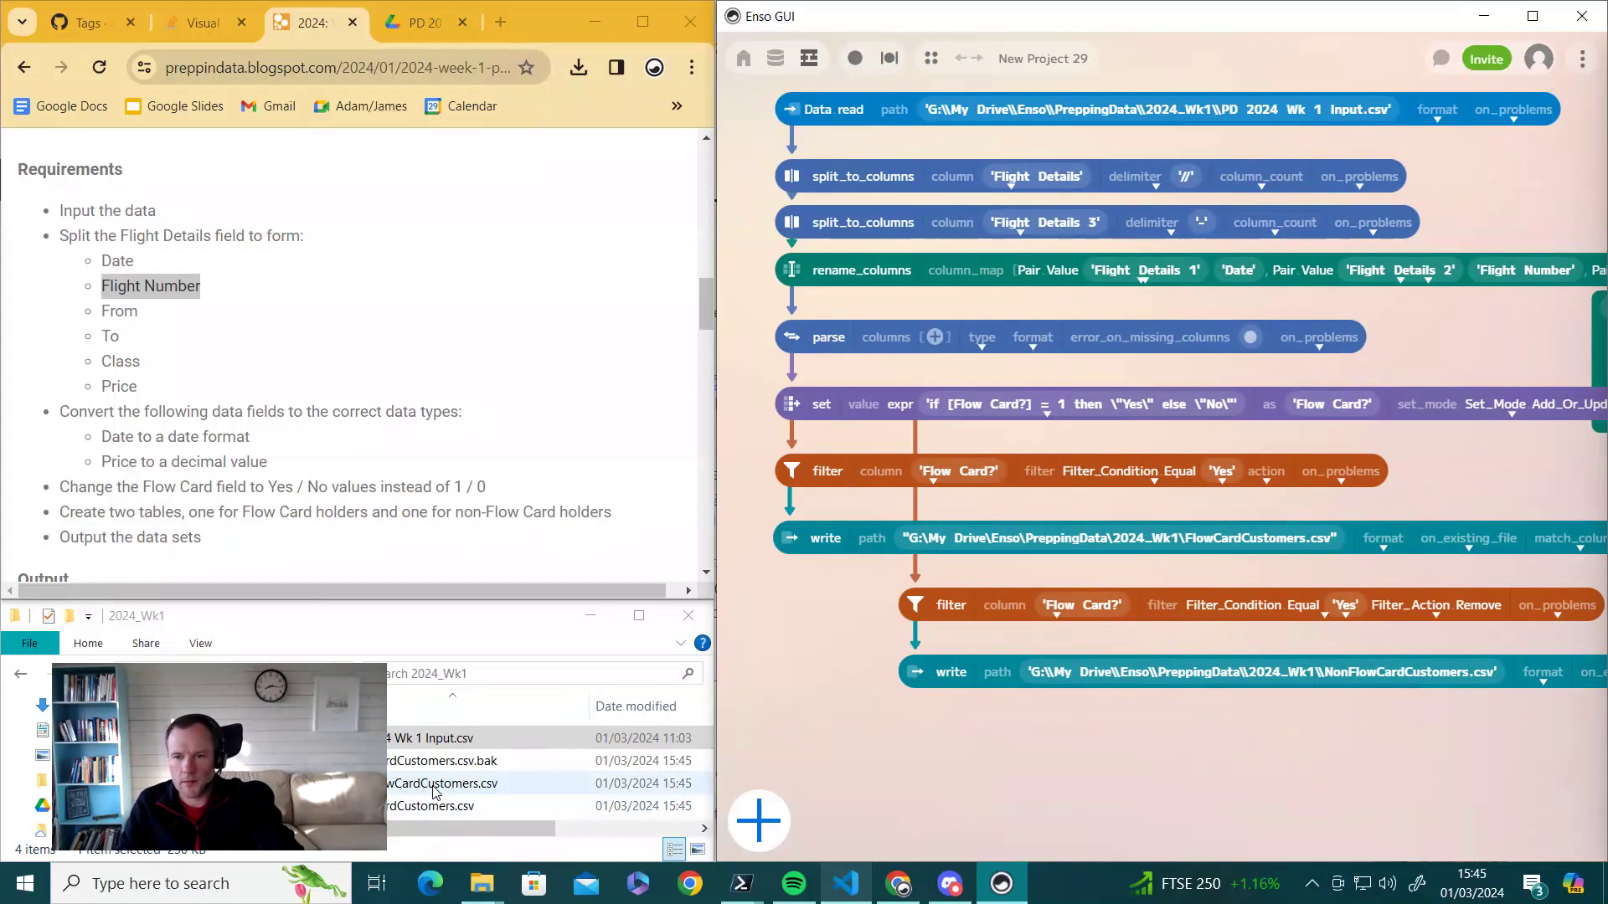
- Scroll through the executed workflow to review the two write outputs
scroll(437, 459, down, 1)
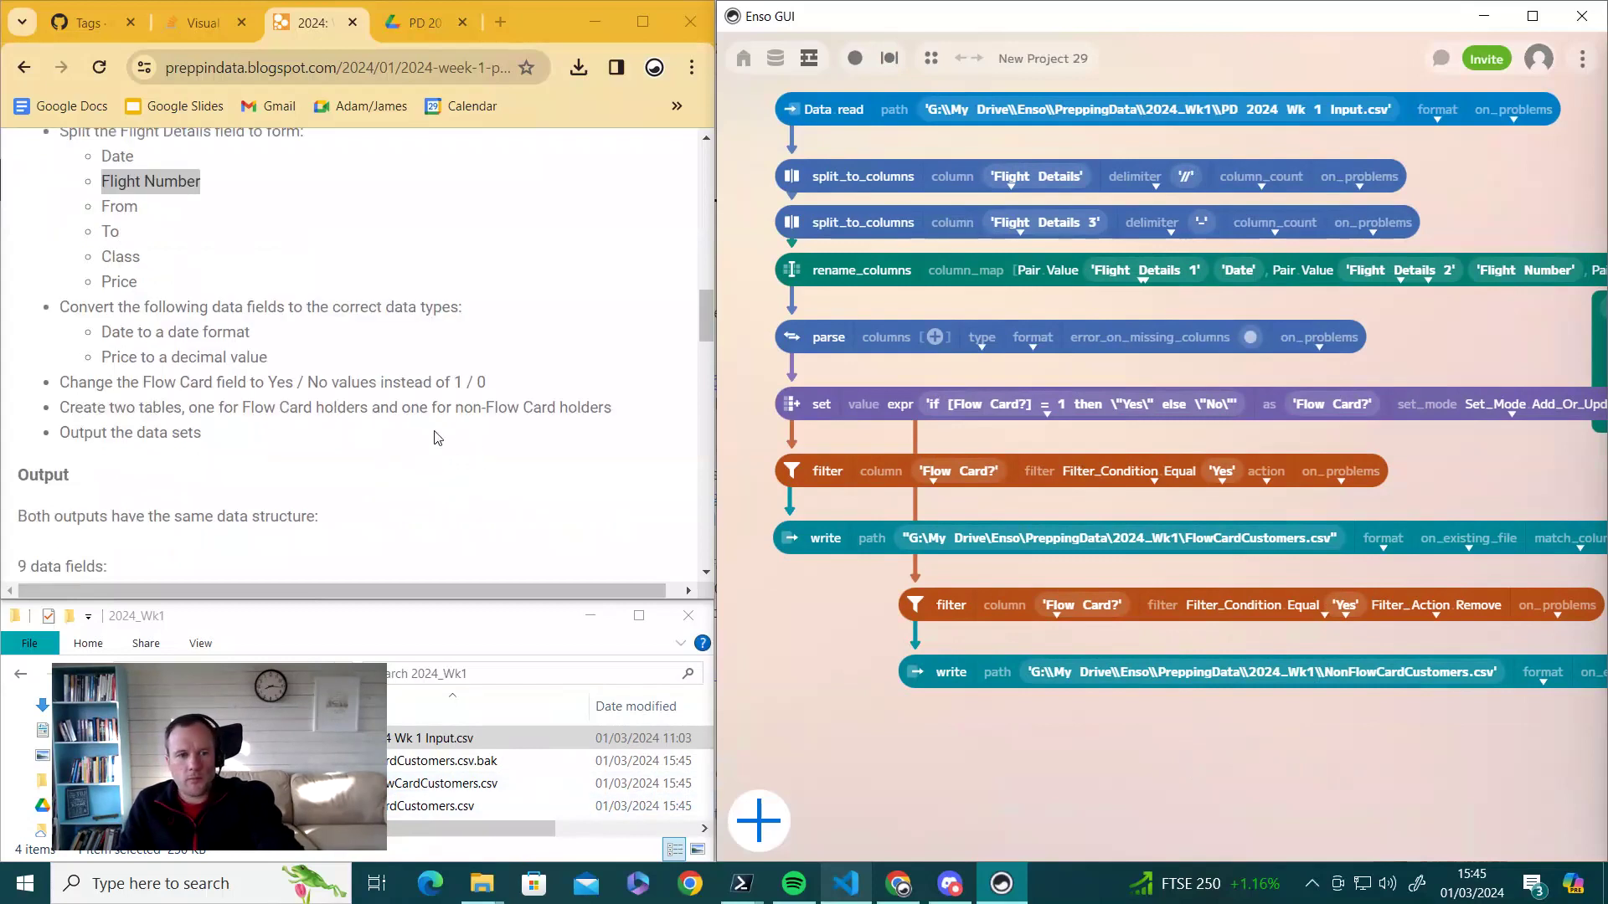
scroll(462, 443, up, 10)
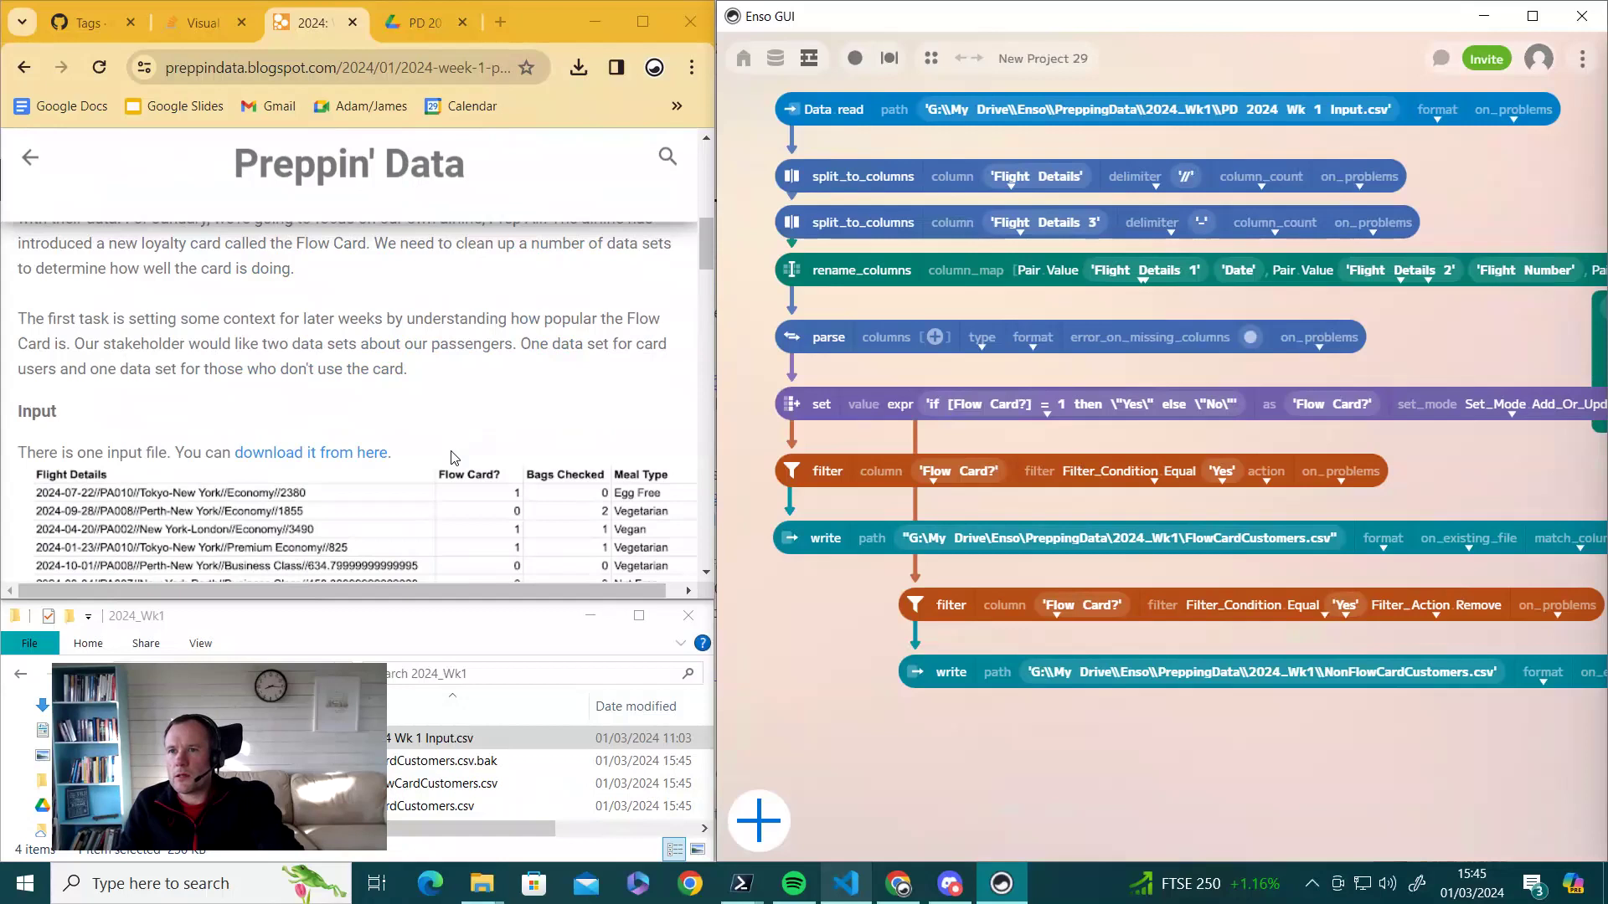
scroll(468, 444, down, 8)
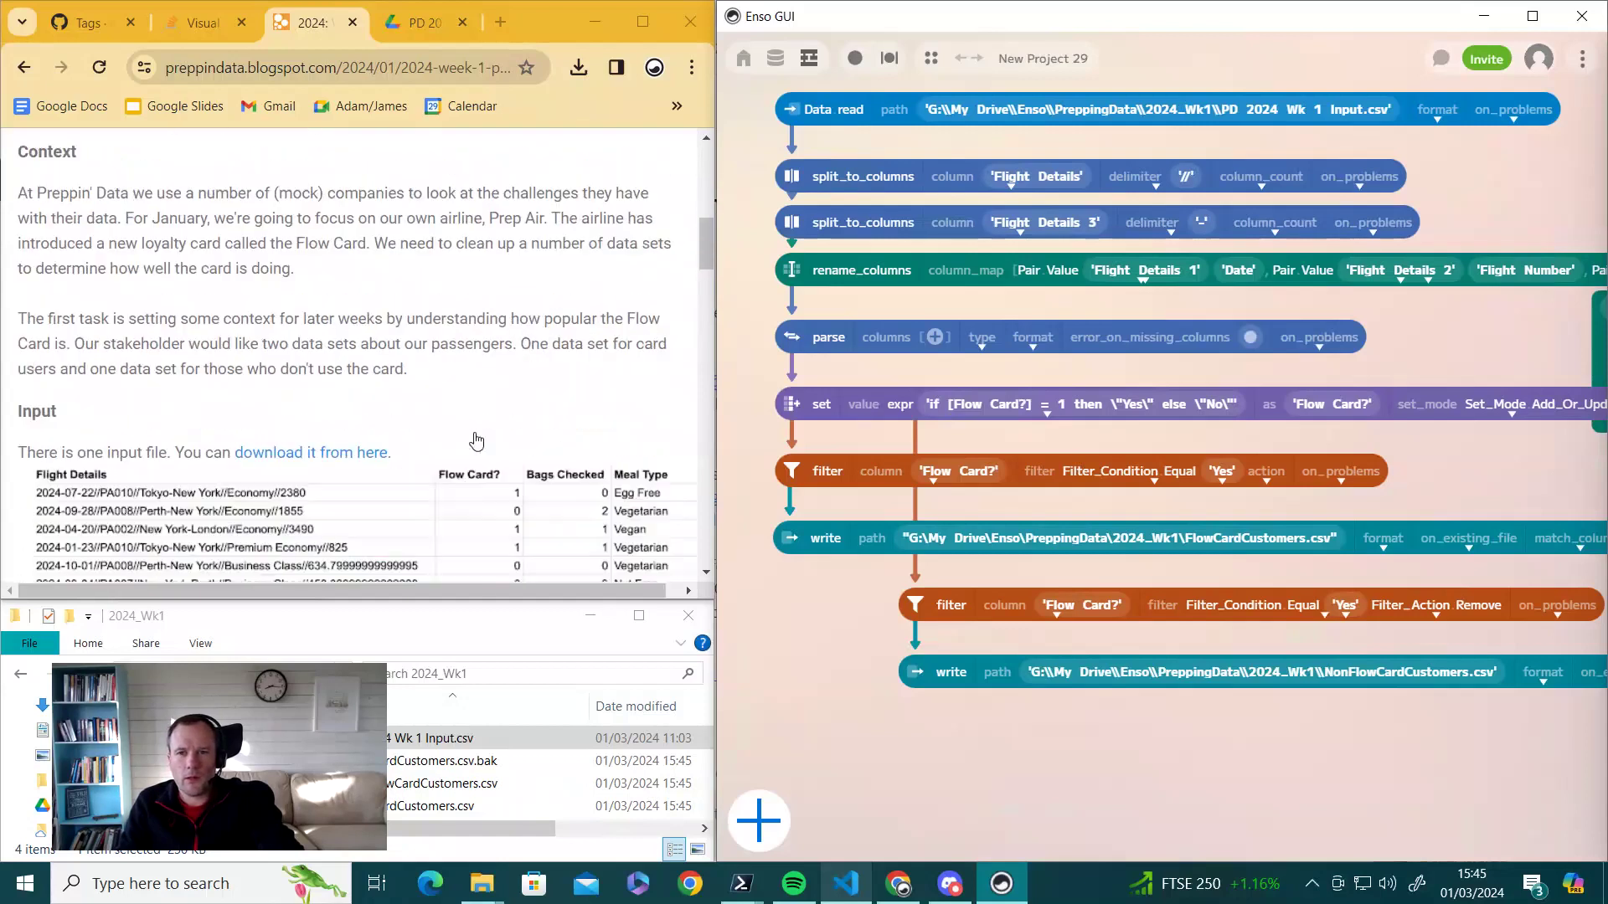